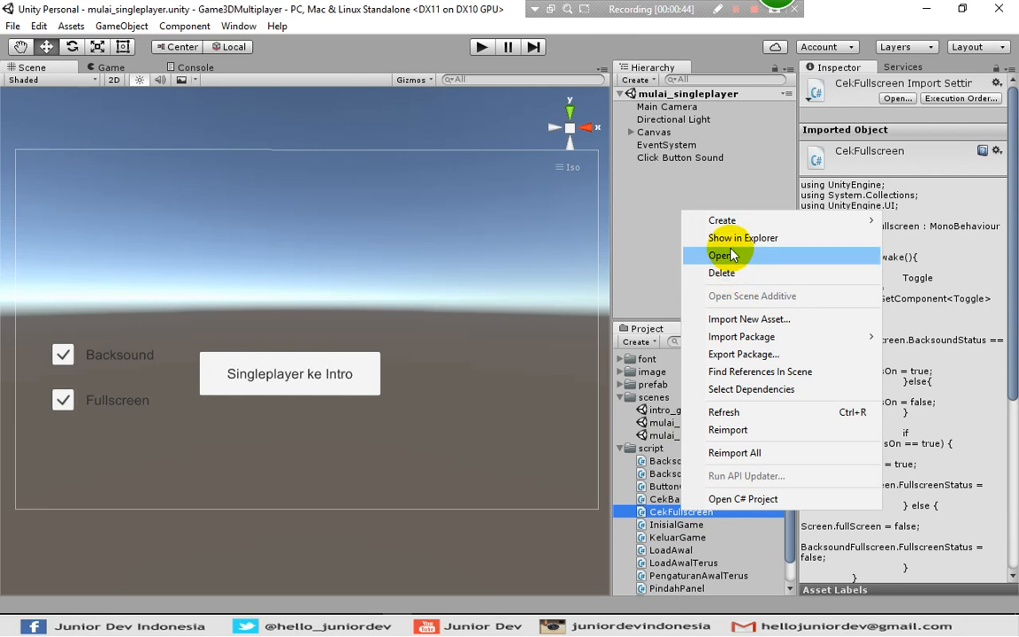
Open the CekFullscreen script, change the first Awake condition to check BacksoundFullscreen.FullscreenStatus, save it and return to Unity
{"action": "left_click", "coordinate": [727, 257]}
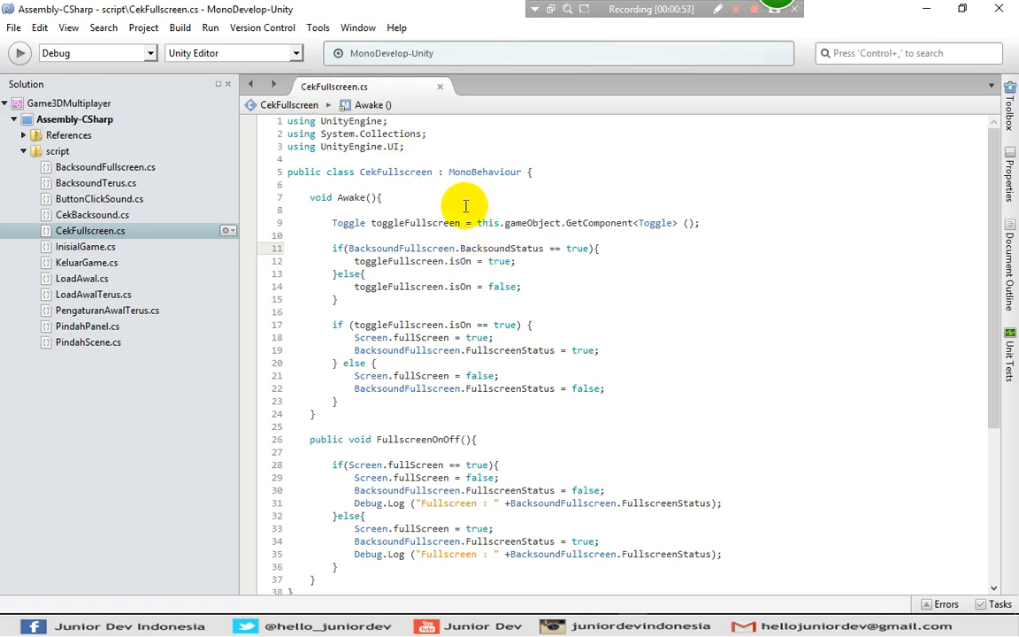
{"action": "left_click_drag", "start_coordinate": [460, 248], "coordinate": [511, 248]}
{"action": "type", "text": "Fullscre"}
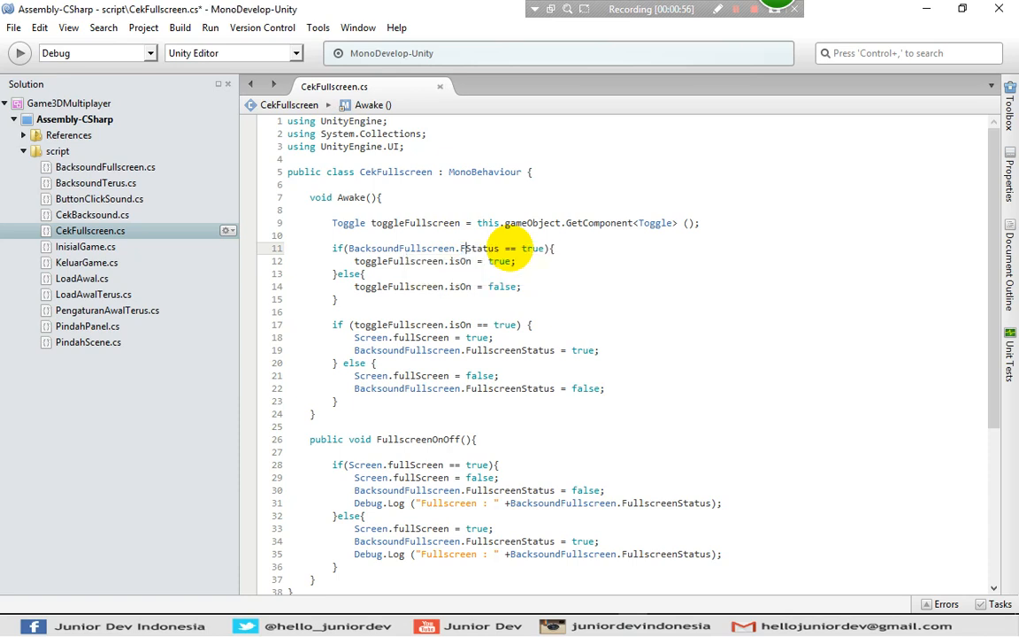
{"action": "type", "text": "en"}
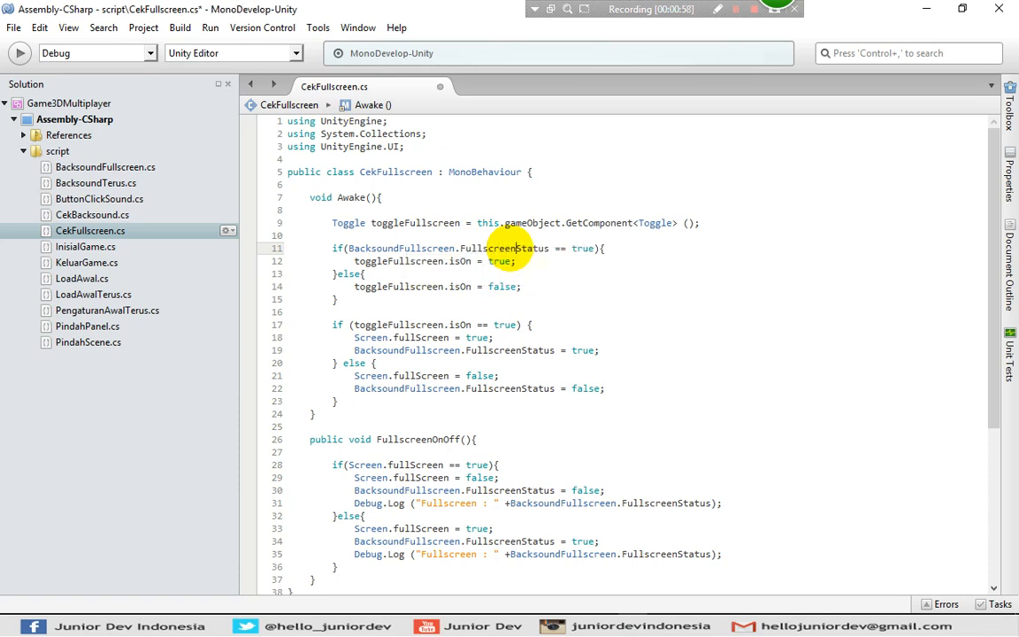
{"action": "left_click", "coordinate": [477, 261]}
{"action": "left_click", "coordinate": [458, 245]}
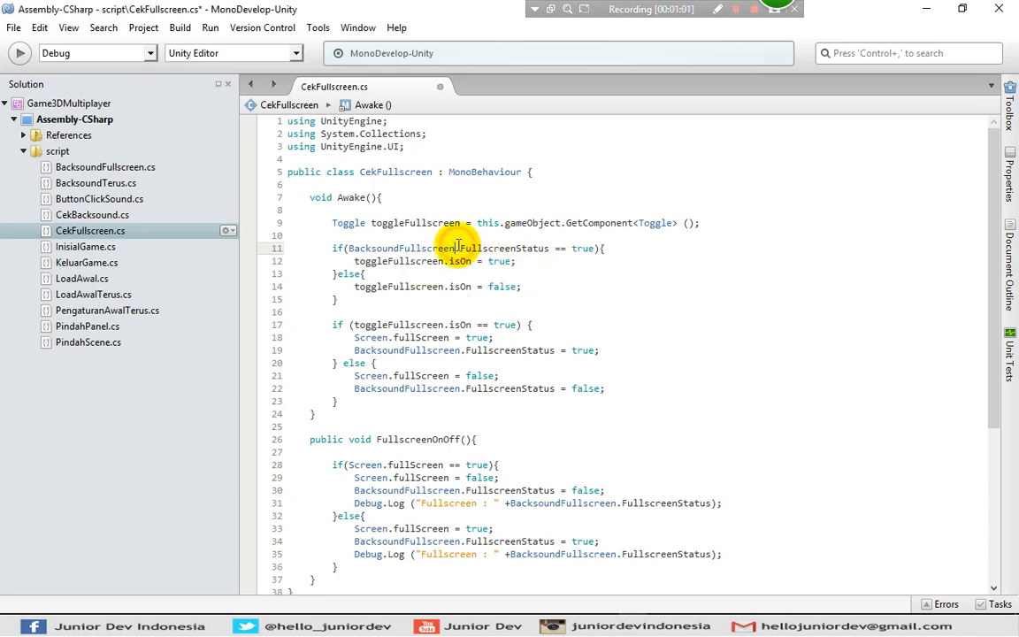
{"action": "key", "text": "ctrl+s"}
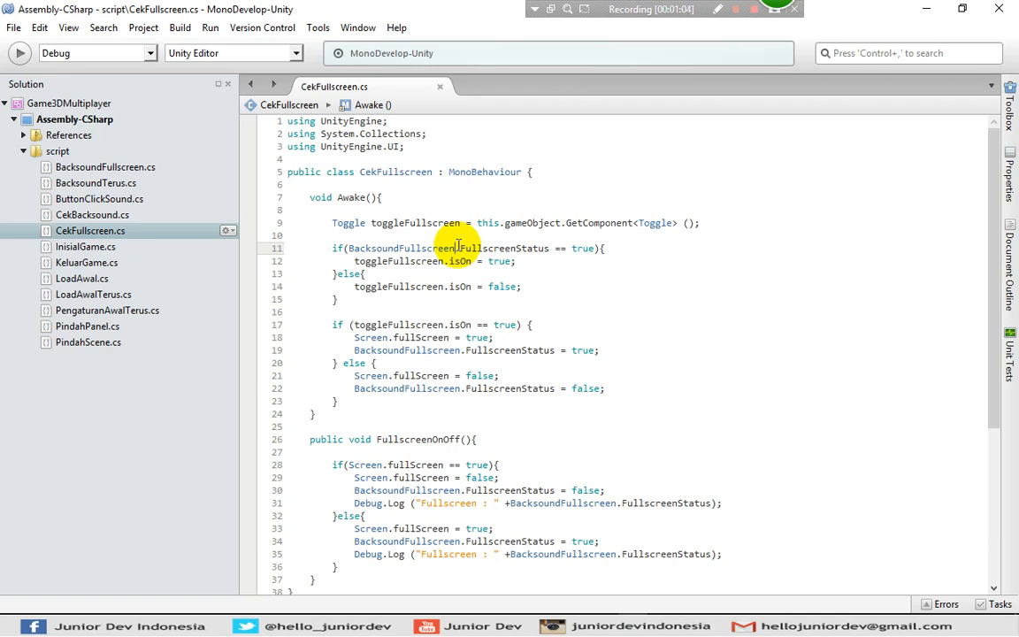
{"action": "key", "text": "alt+Tab"}
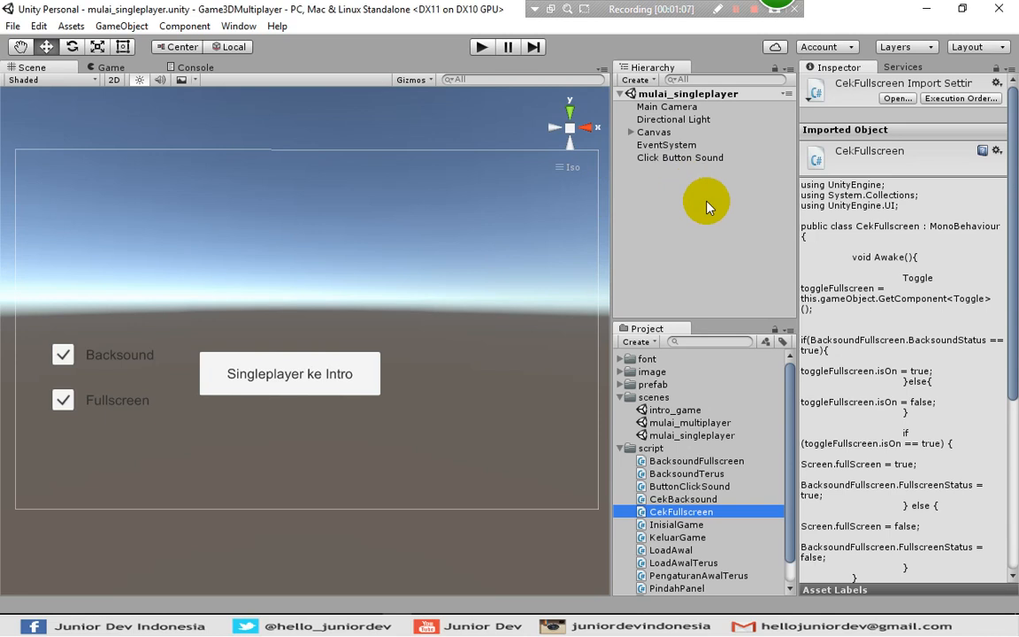
{"action": "left_click", "coordinate": [685, 210]}
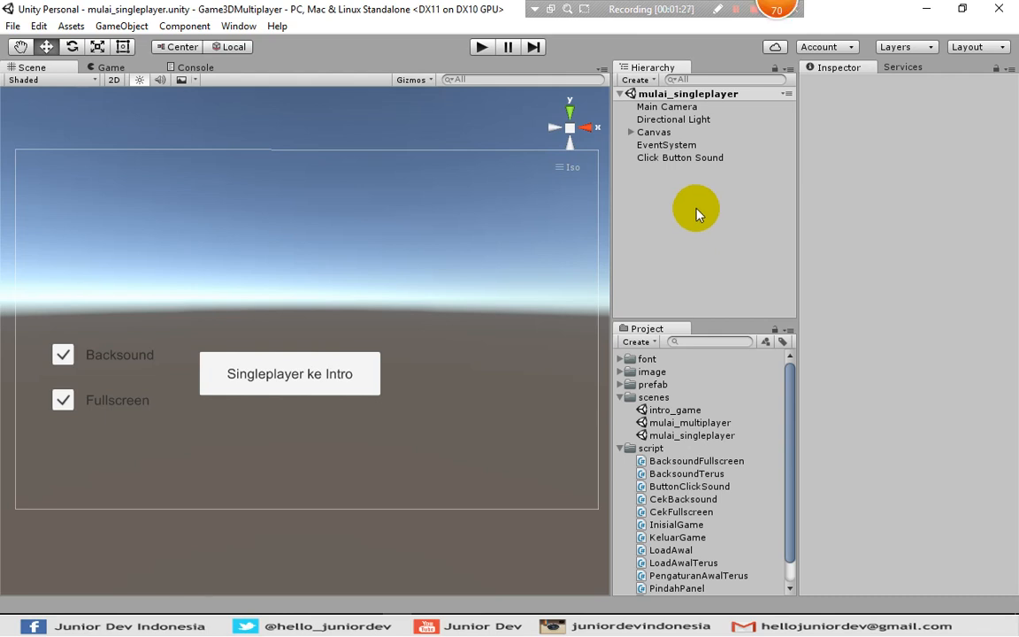
Add a UI Panel under the Canvas and rename it Panel Story
{"action": "left_click", "coordinate": [630, 133]}
{"action": "left_click", "coordinate": [654, 133]}
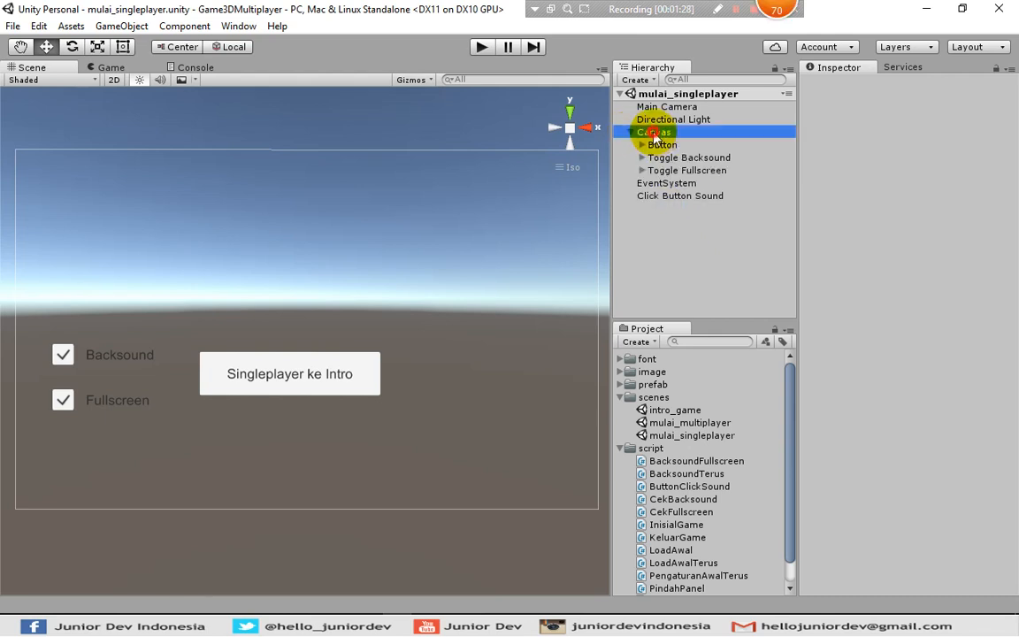
{"action": "right_click", "coordinate": [656, 135]}
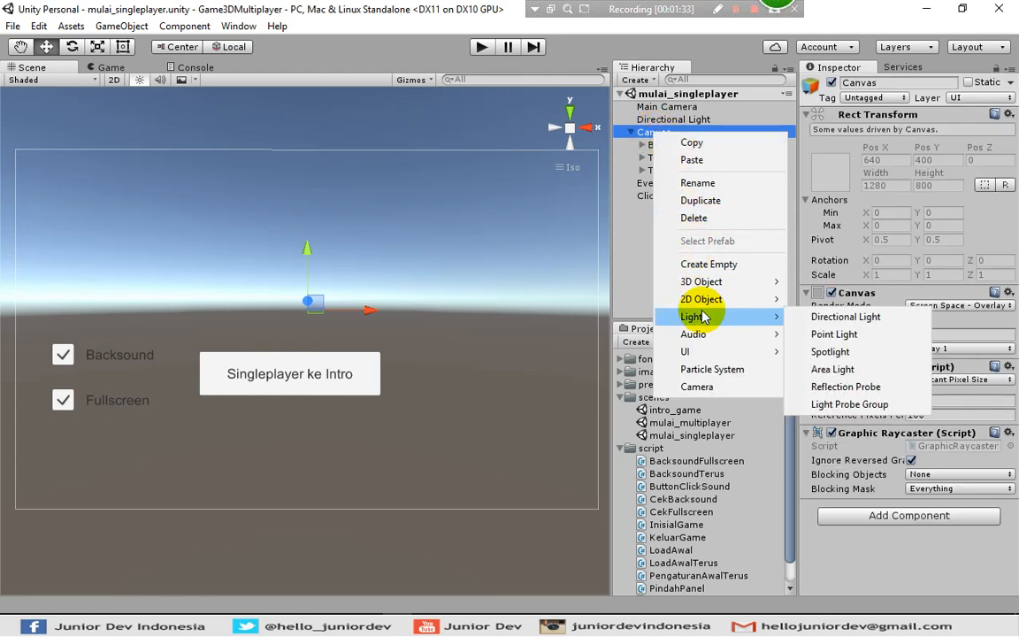
{"action": "mouse_move", "coordinate": [712, 352]}
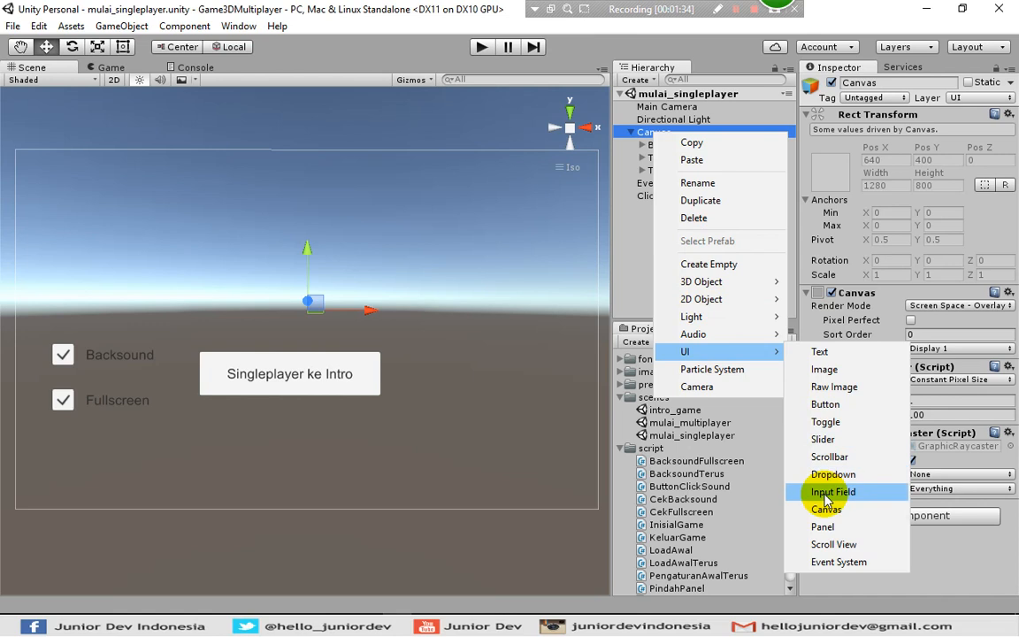
{"action": "left_click", "coordinate": [822, 526]}
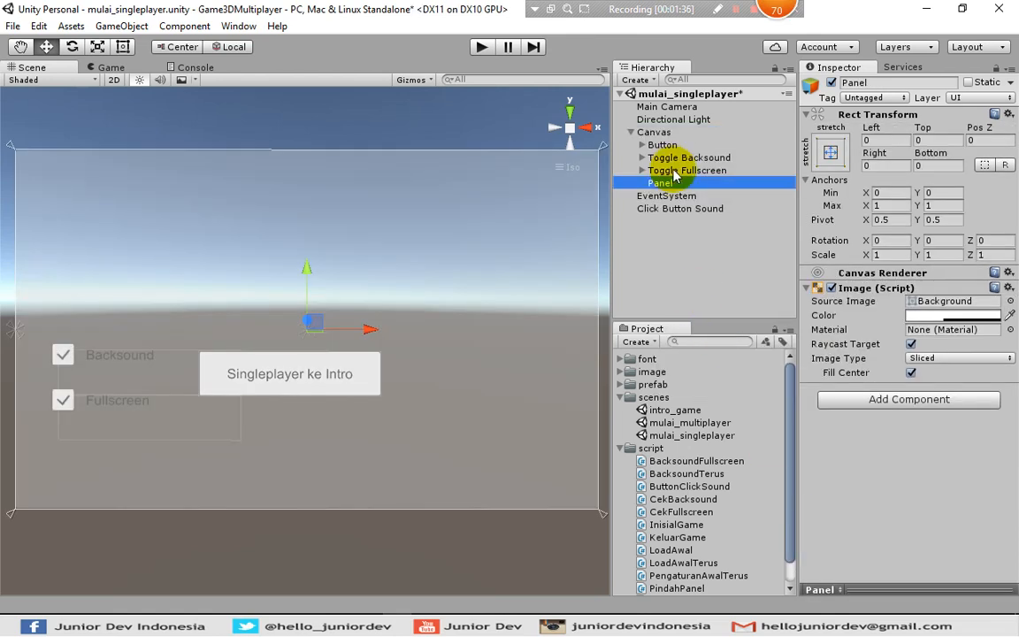
{"action": "left_click", "coordinate": [658, 185]}
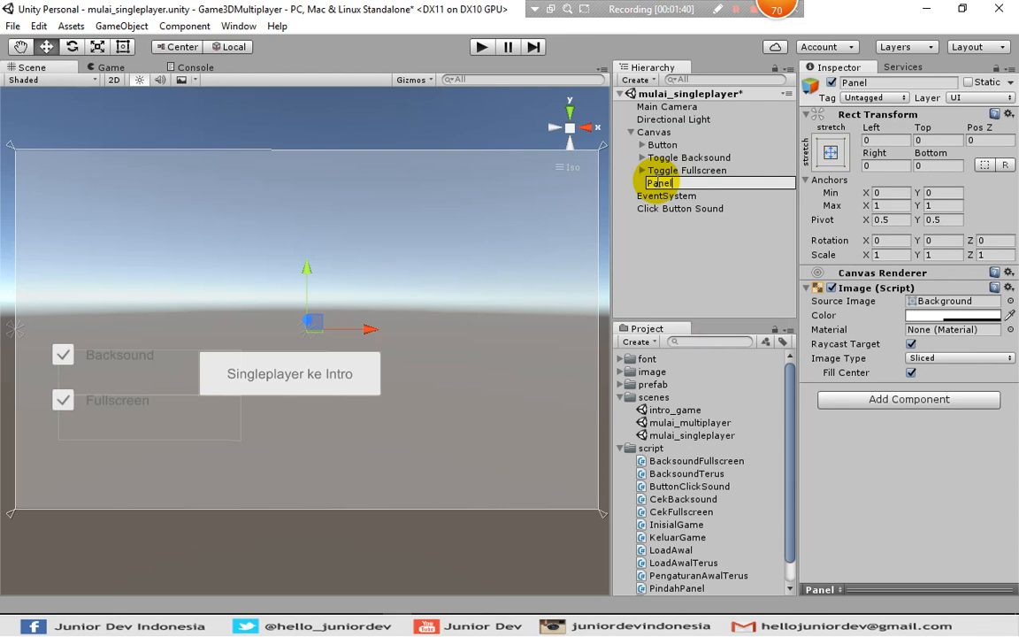
{"action": "type", "text": "Story"}
{"action": "key", "text": "Return"}
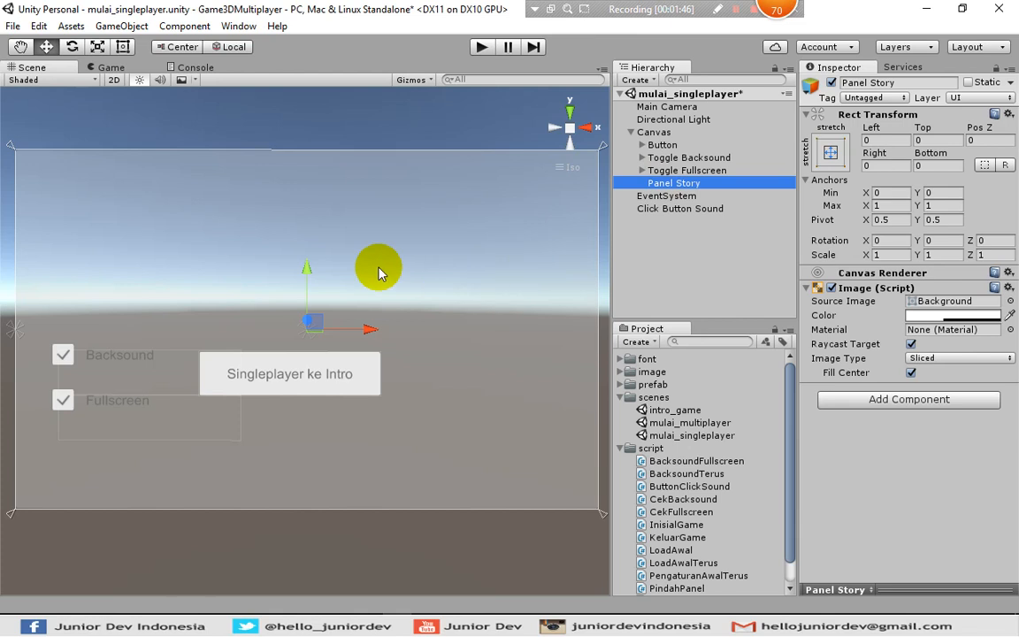
Make the Button, Toggle Backsound and Toggle Fullscreen objects children of Panel Story
{"action": "left_click", "coordinate": [660, 147]}
{"action": "left_click", "coordinate": [677, 157], "text": "ctrl"}
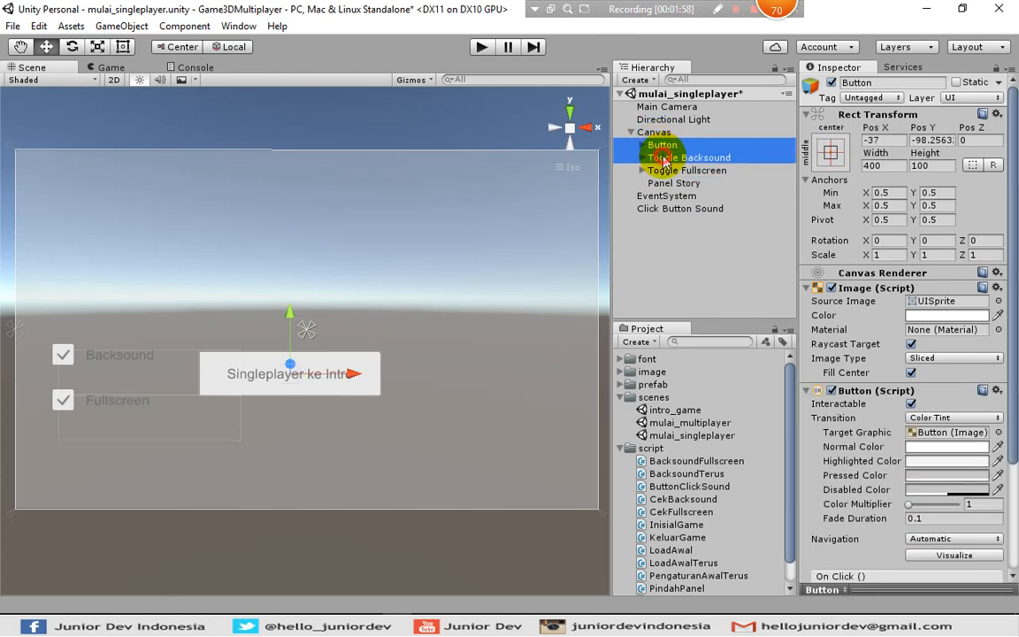
{"action": "left_click", "coordinate": [661, 170], "text": "ctrl"}
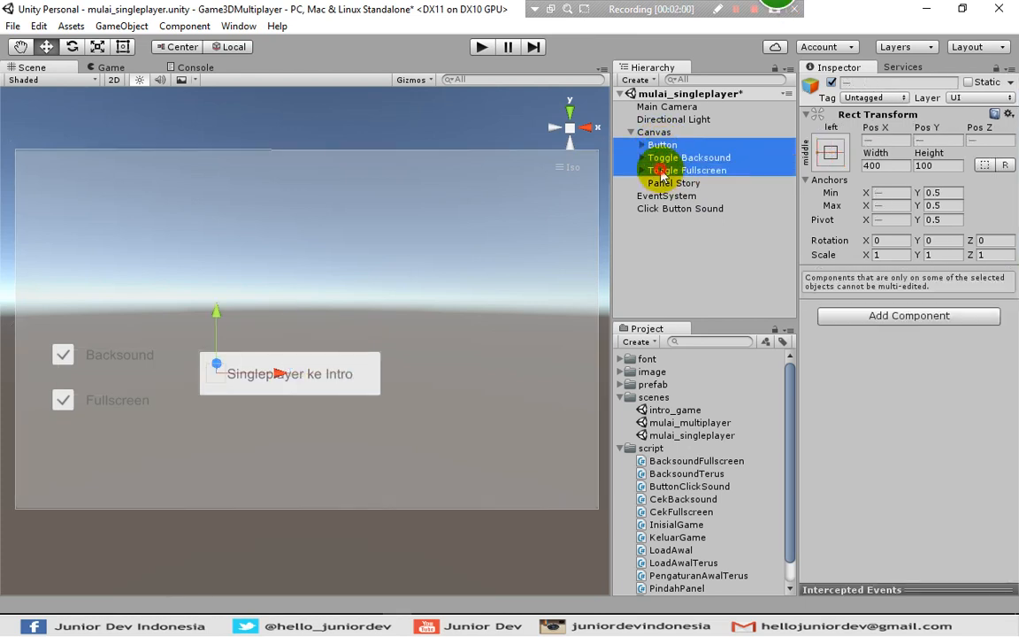
{"action": "left_click_drag", "start_coordinate": [668, 147], "coordinate": [674, 182]}
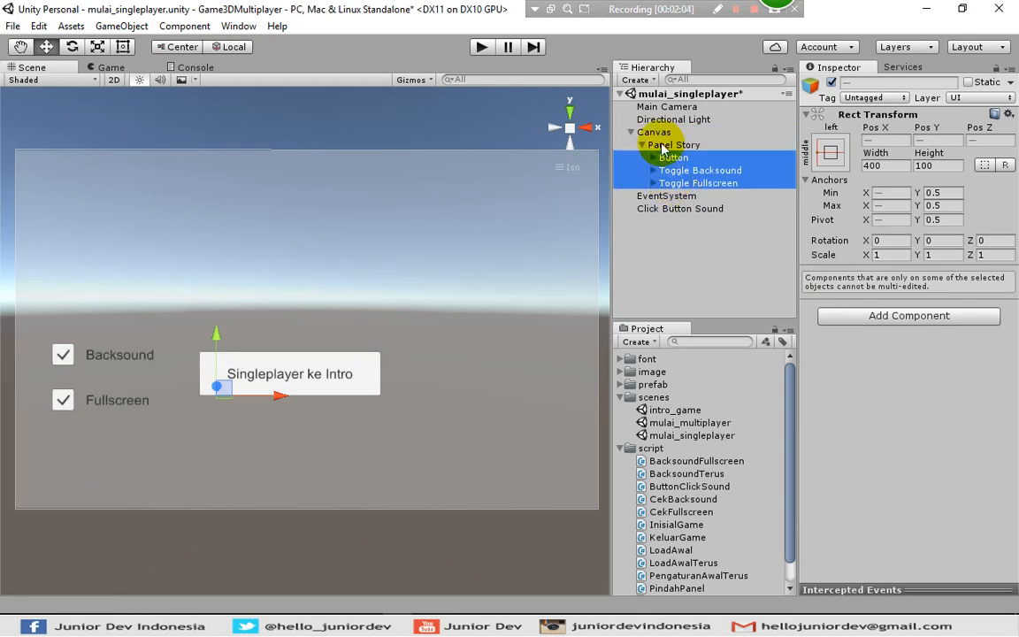
{"action": "left_click", "coordinate": [672, 146]}
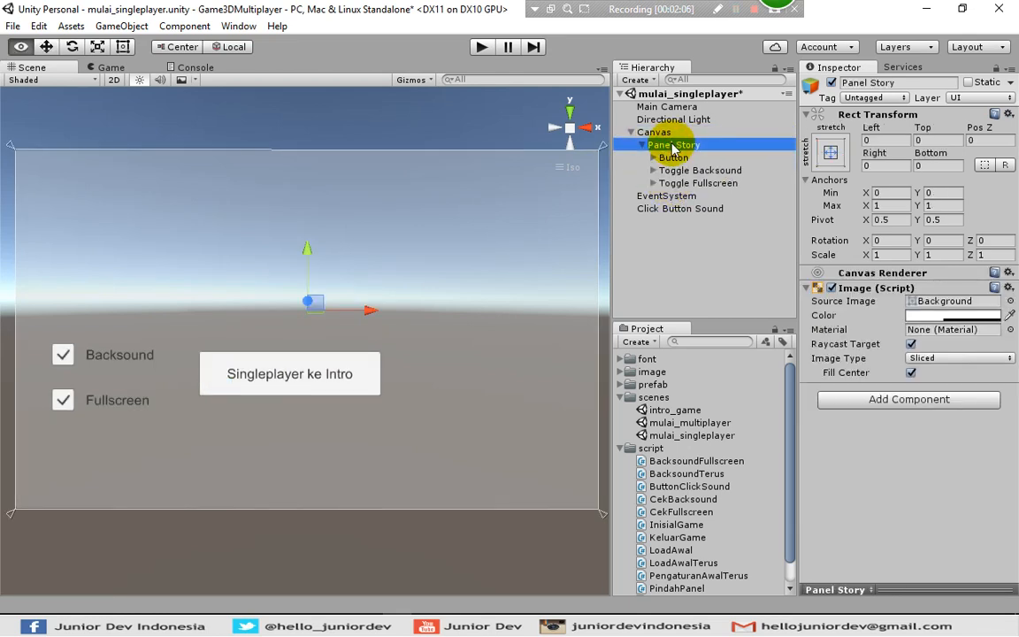
Rename the Button object inside Panel Story as Button Ke Scene 1
{"action": "left_click", "coordinate": [675, 159]}
{"action": "left_click", "coordinate": [676, 160]}
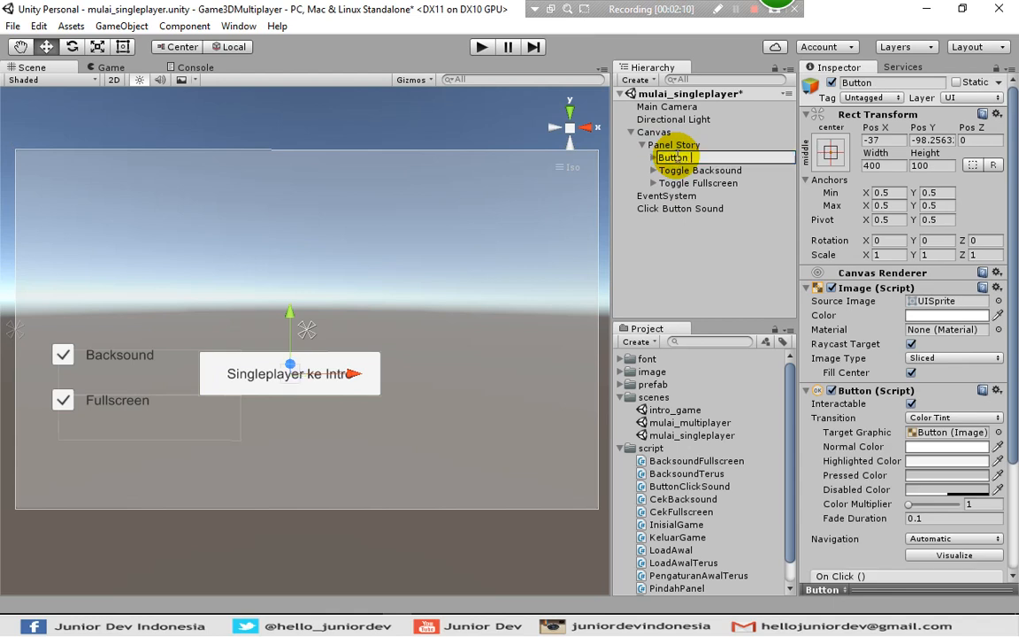
{"action": "type", "text": "Ke Scene 1"}
{"action": "key", "text": "Return"}
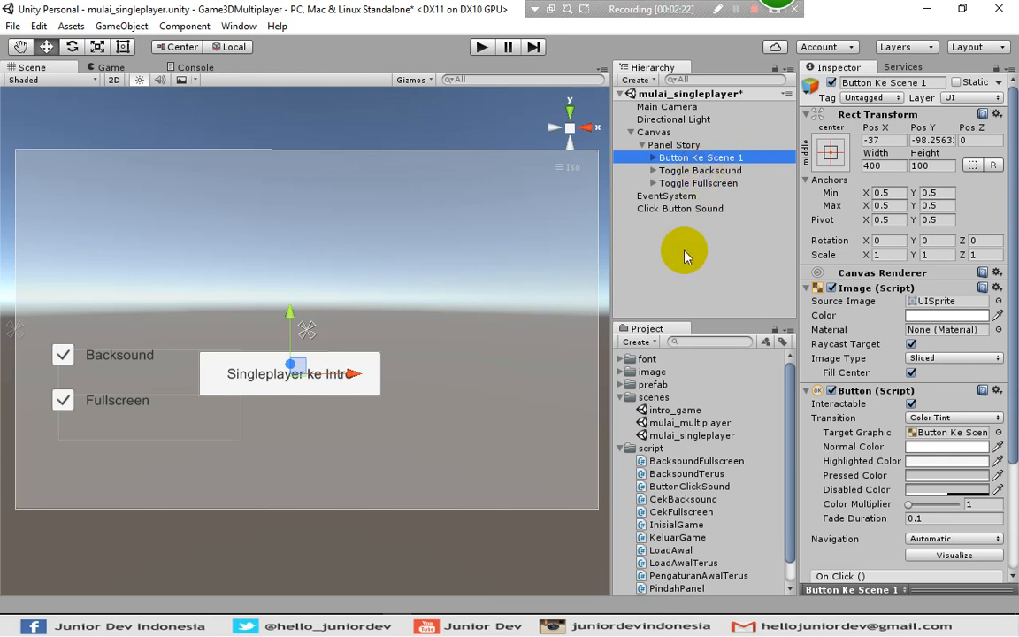
{"action": "left_click", "coordinate": [706, 247]}
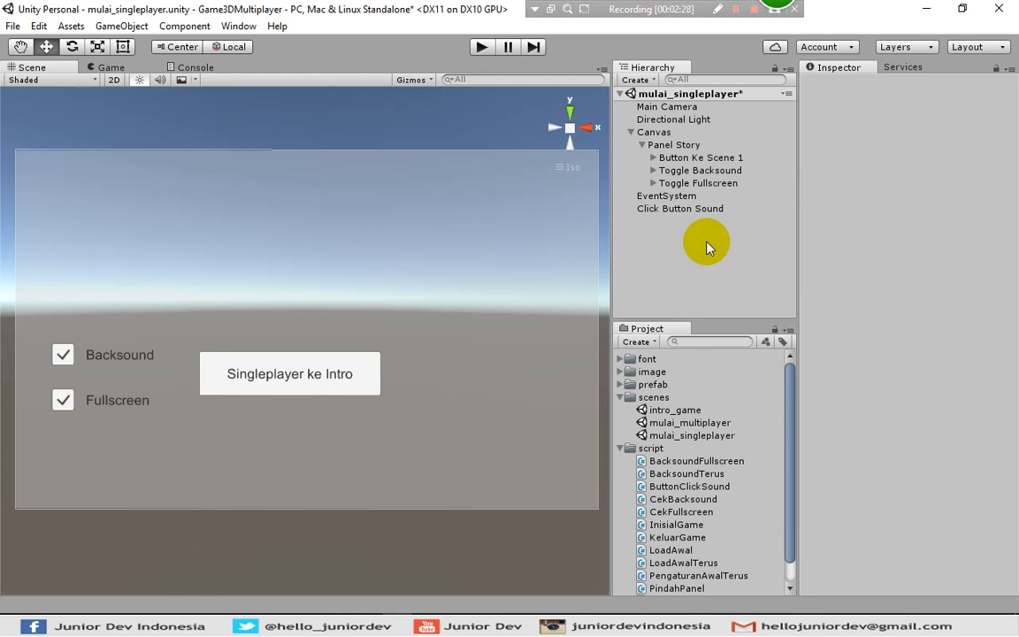
Import the striped tree_bark picture into the project as a new asset
{"action": "left_click", "coordinate": [71, 26]}
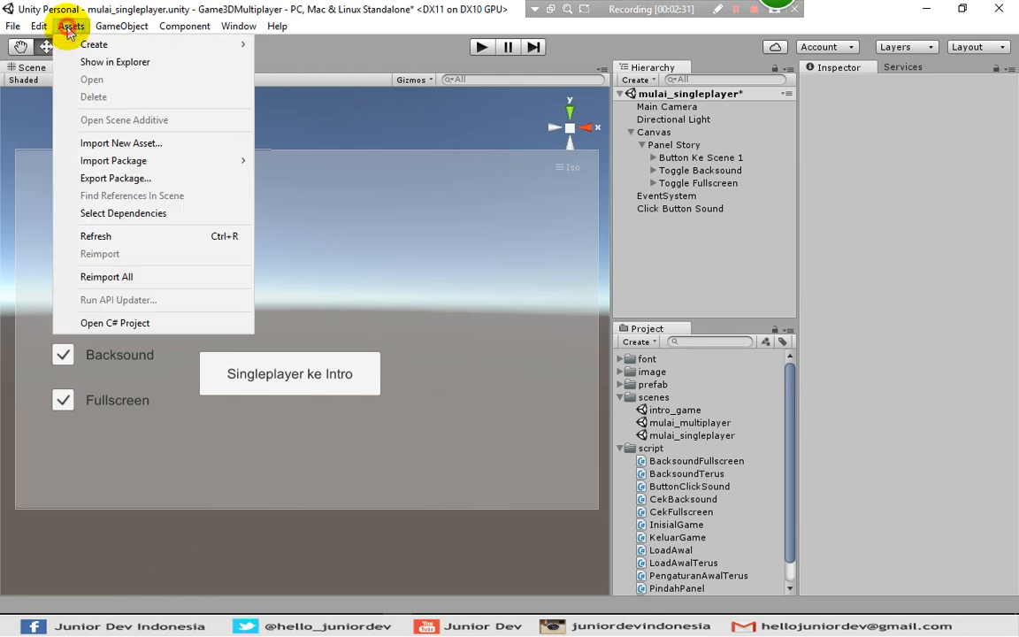
{"action": "left_click", "coordinate": [99, 144]}
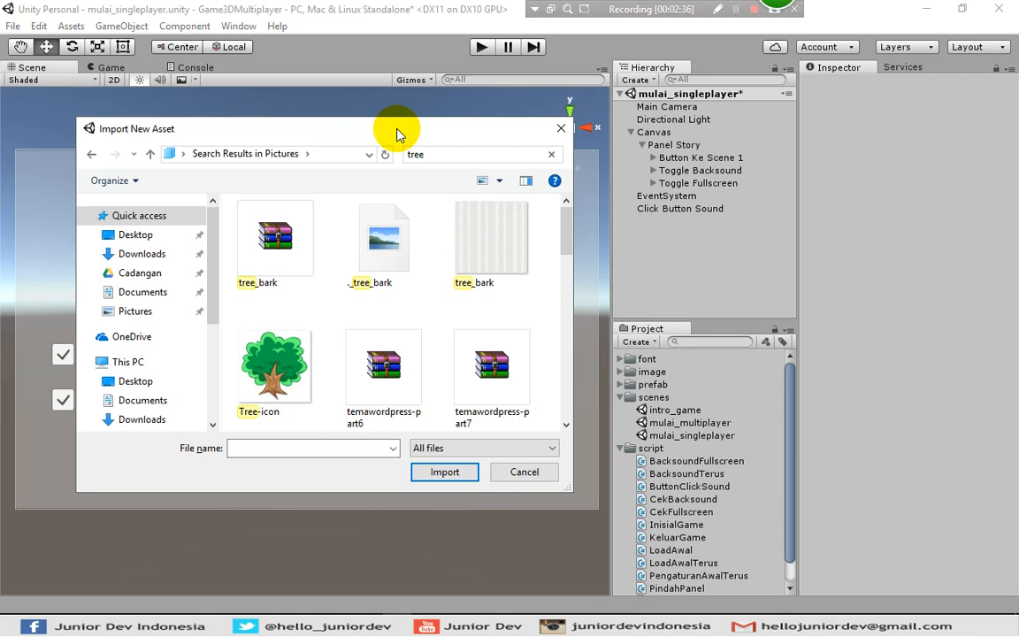
{"action": "left_click", "coordinate": [475, 245]}
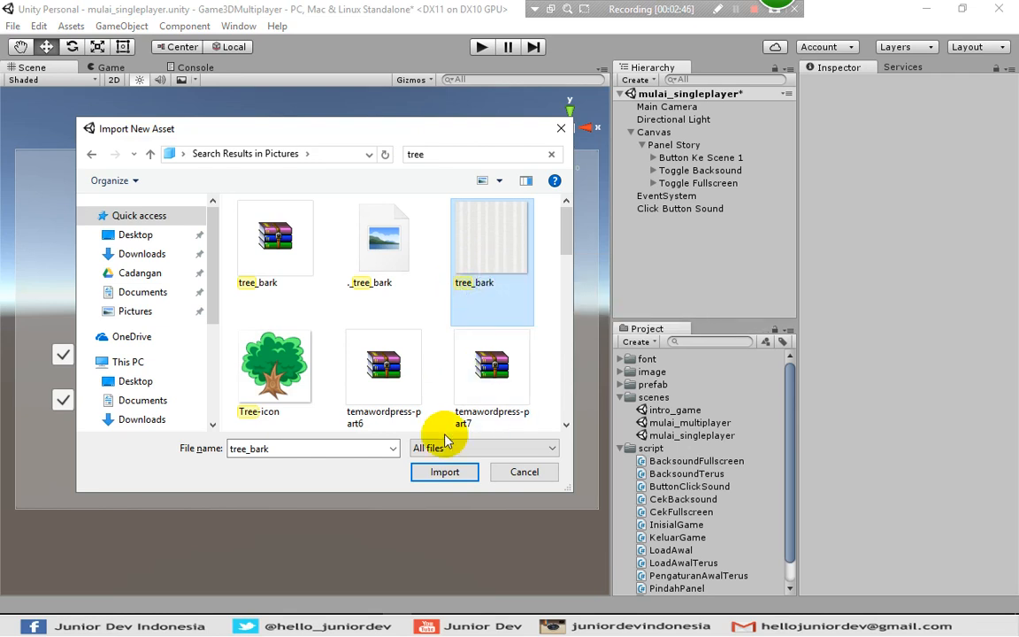
{"action": "left_click", "coordinate": [447, 474]}
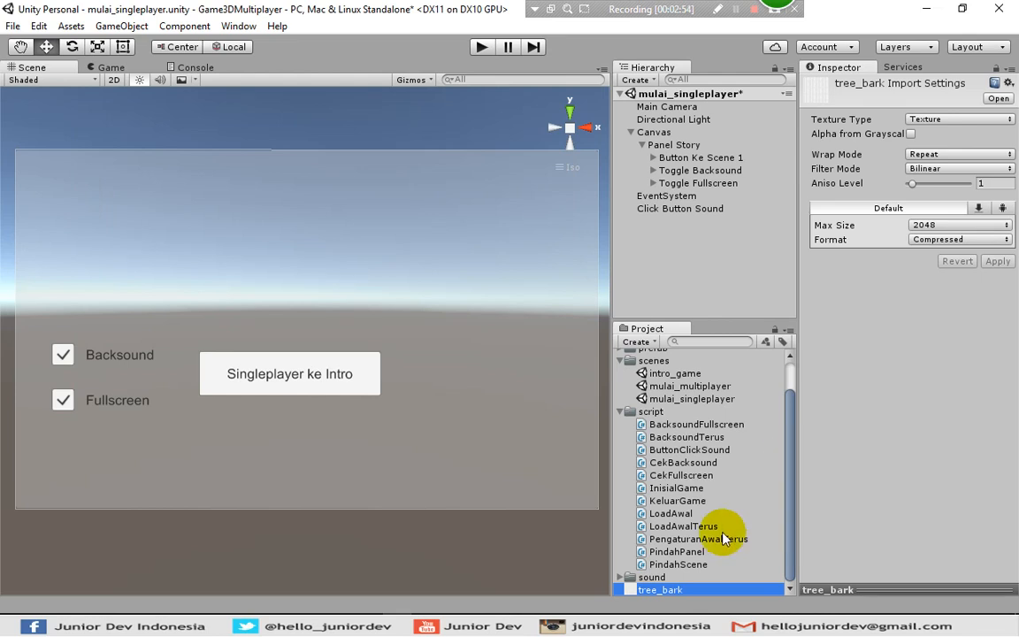
Rename the imported tree_bark texture as bgintrogame and move it into the image folder
{"action": "left_click_drag", "start_coordinate": [791, 466], "coordinate": [791, 421]}
{"action": "left_click", "coordinate": [620, 397]}
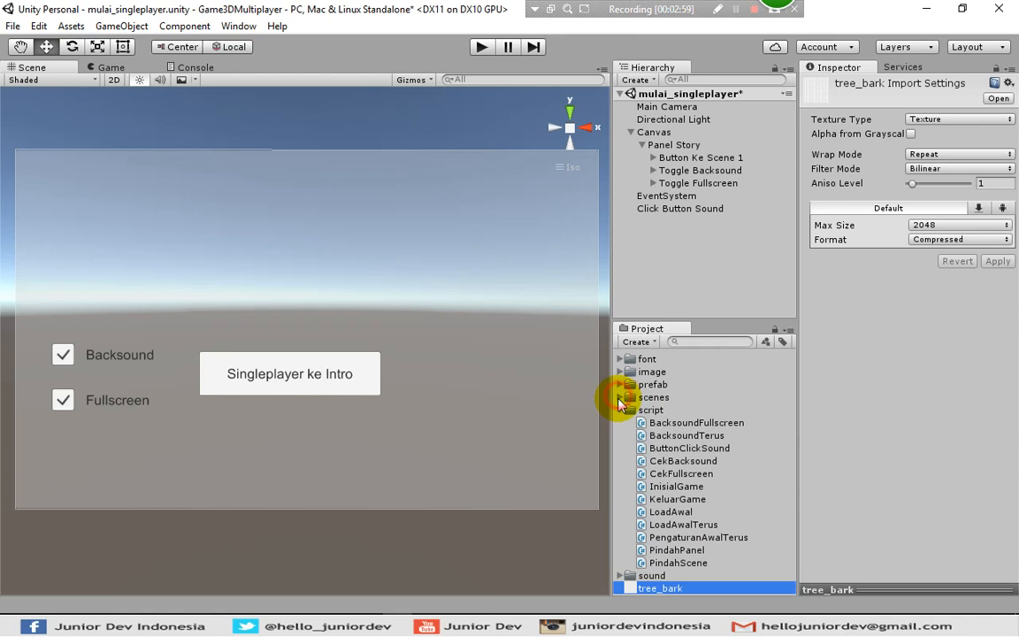
{"action": "left_click", "coordinate": [620, 409]}
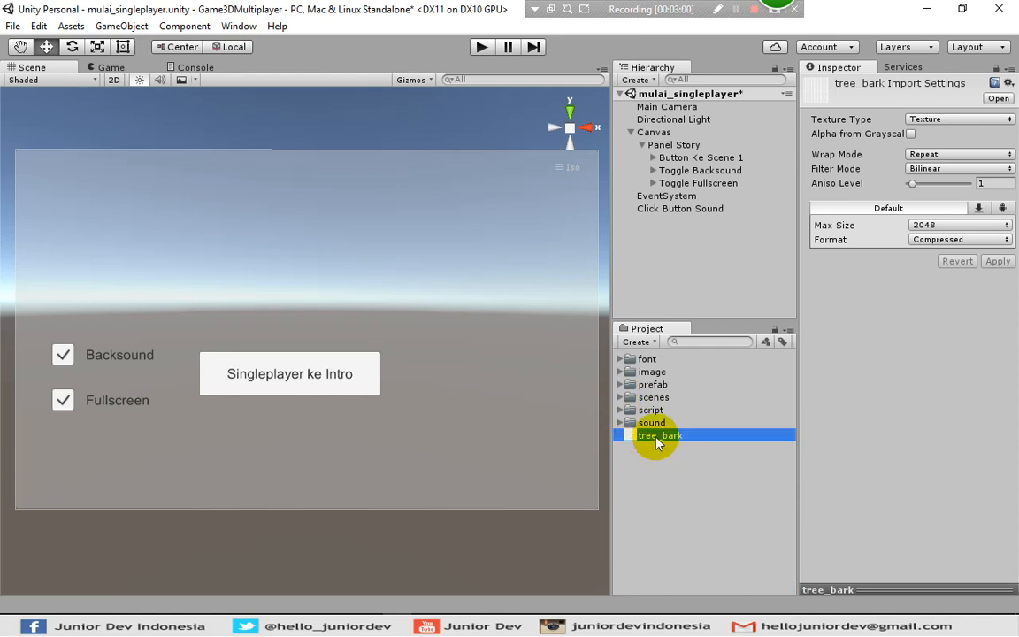
{"action": "left_click", "coordinate": [657, 436]}
{"action": "key", "text": "Right"}
{"action": "key", "text": "shift+Left"}
{"action": "key", "text": "shift+Left"}
{"action": "key", "text": "shift+Left"}
{"action": "key", "text": "shift+Left"}
{"action": "key", "text": "shift+Left"}
{"action": "key", "text": "shift+Left"}
{"action": "key", "text": "shift+Left"}
{"action": "key", "text": "shift+Left"}
{"action": "key", "text": "shift+Left"}
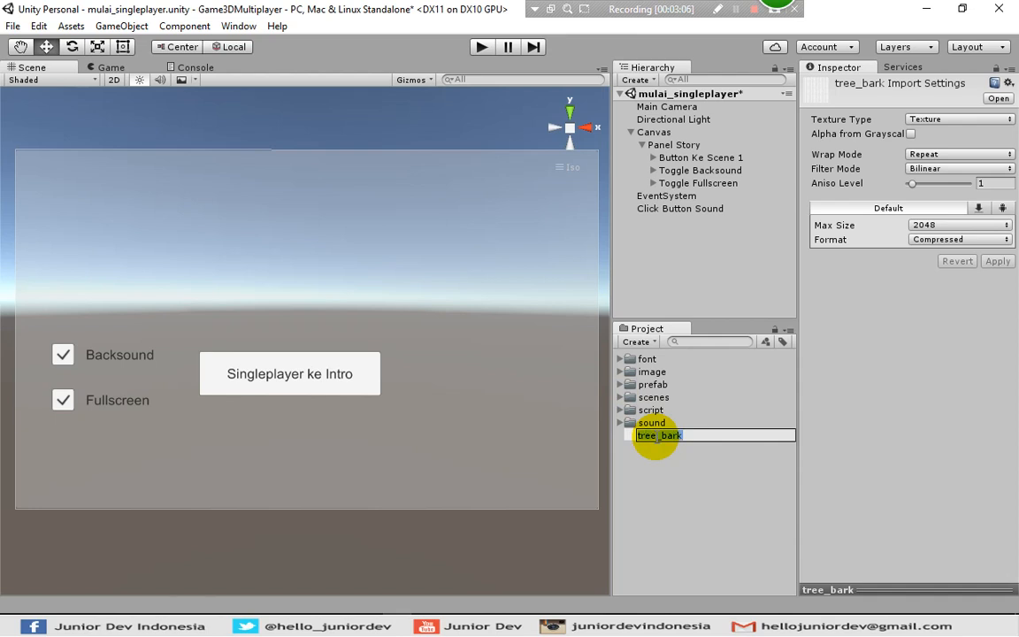
{"action": "type", "text": "bgintrogame"}
{"action": "key", "text": "Return"}
{"action": "left_click_drag", "start_coordinate": [659, 438], "coordinate": [652, 373]}
{"action": "left_click", "coordinate": [622, 372]}
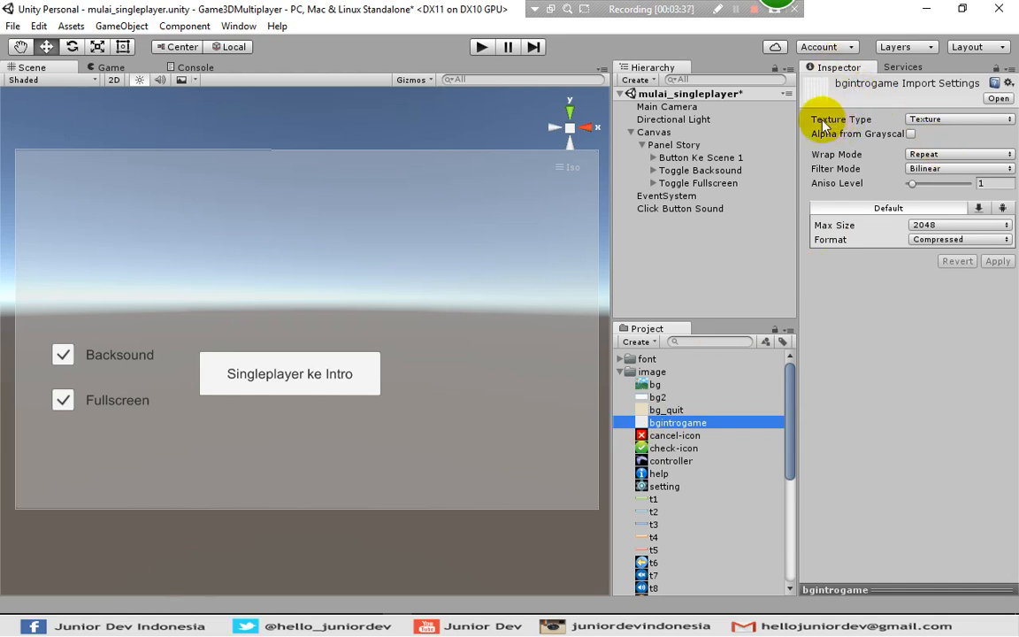
Set the bgintrogame texture type to Sprite (2D and UI), apply the import settings, and preview it in the Sprite Editor
{"action": "left_click", "coordinate": [928, 121]}
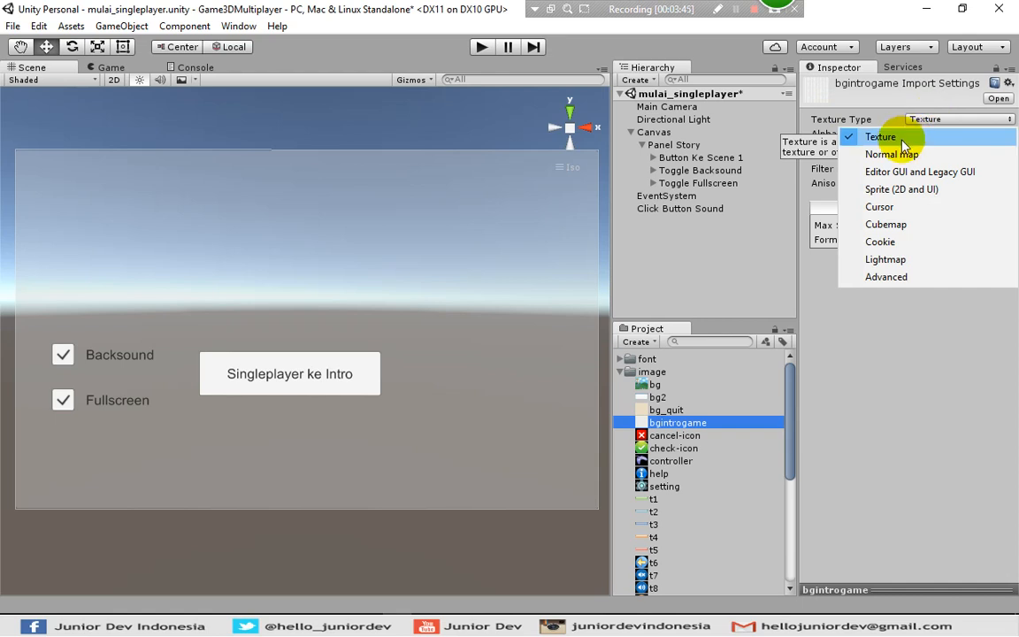
{"action": "left_click", "coordinate": [874, 193]}
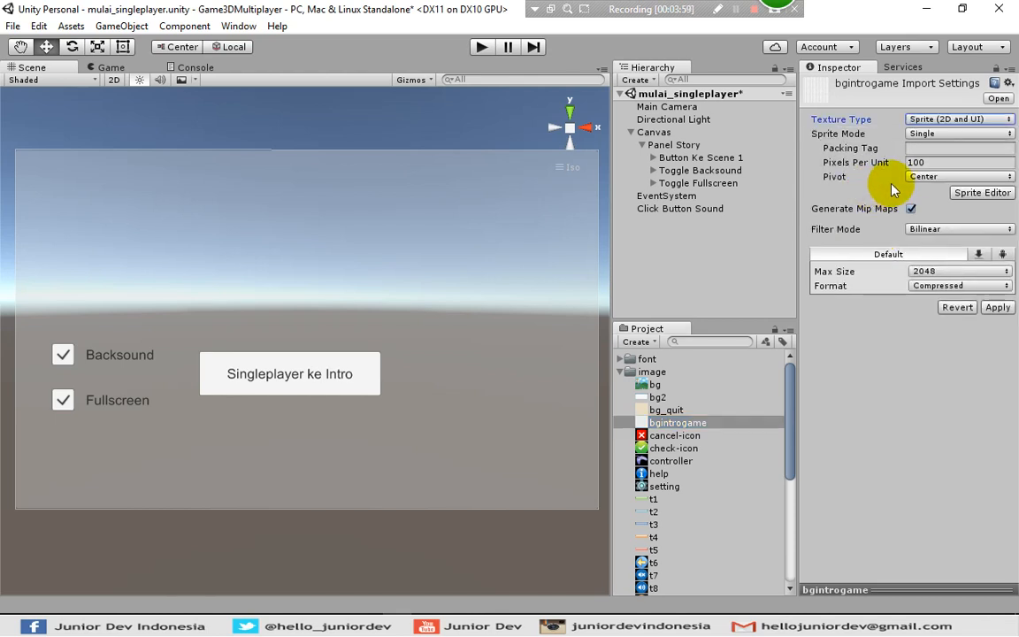
{"action": "left_click", "coordinate": [982, 195]}
{"action": "left_click", "coordinate": [550, 347]}
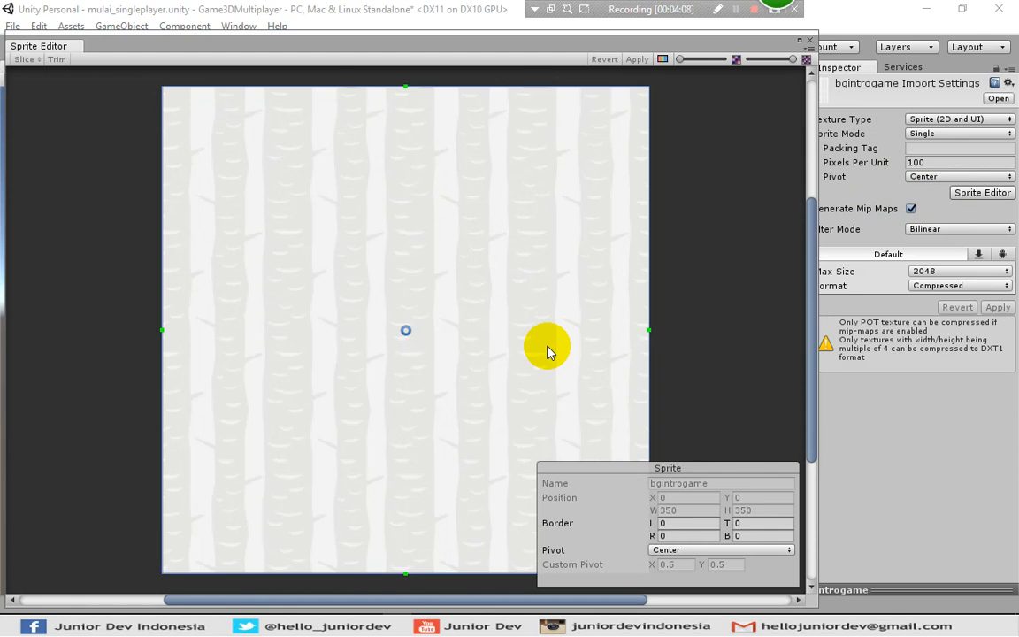
{"action": "left_click", "coordinate": [810, 40]}
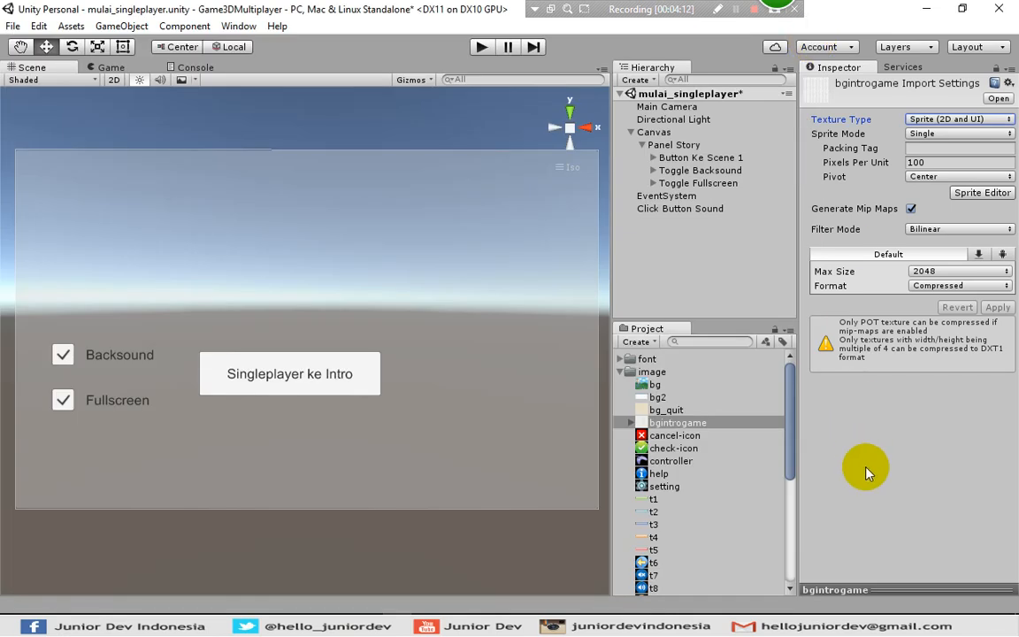
Expand the bgintrogame asset and compare the properties of the texture with those of its sprite
{"action": "left_click", "coordinate": [630, 423]}
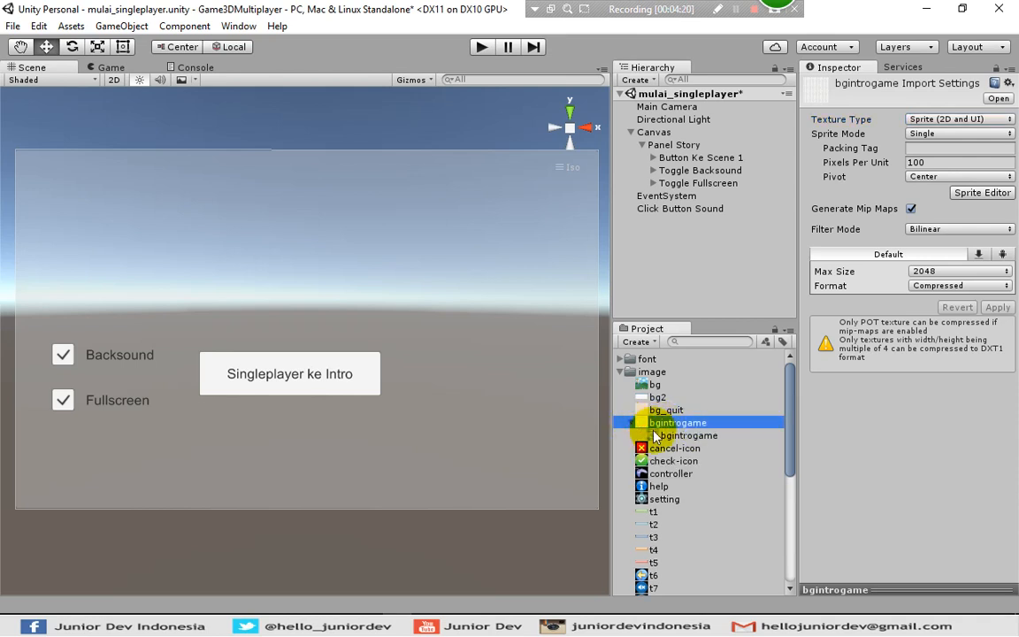
{"action": "left_click", "coordinate": [665, 435]}
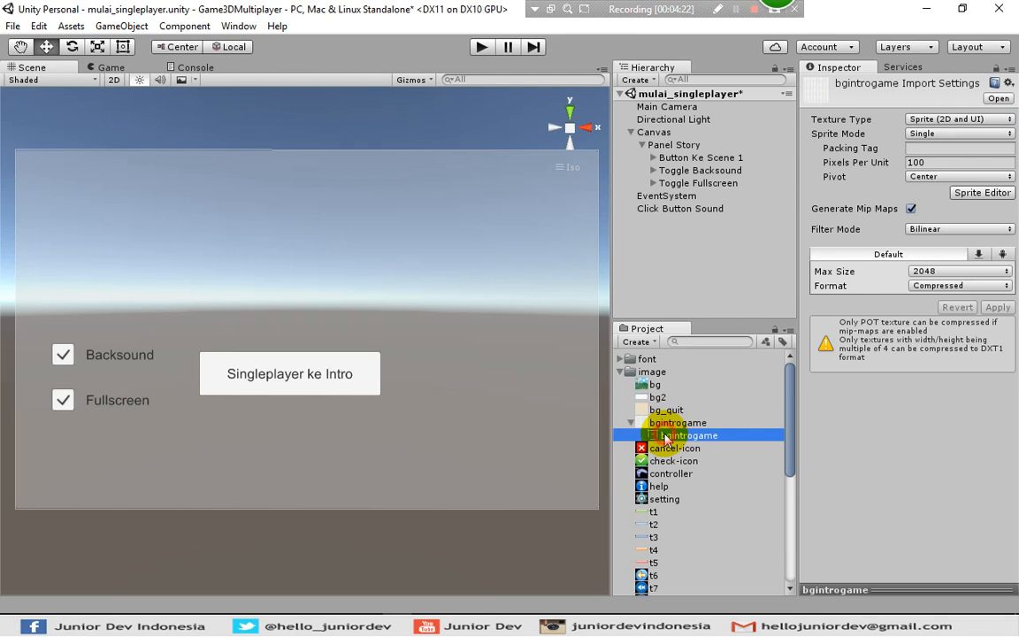
{"action": "left_click", "coordinate": [661, 423]}
{"action": "left_click", "coordinate": [666, 435]}
{"action": "left_click", "coordinate": [663, 424]}
{"action": "left_click", "coordinate": [666, 436]}
{"action": "key", "text": "alt"}
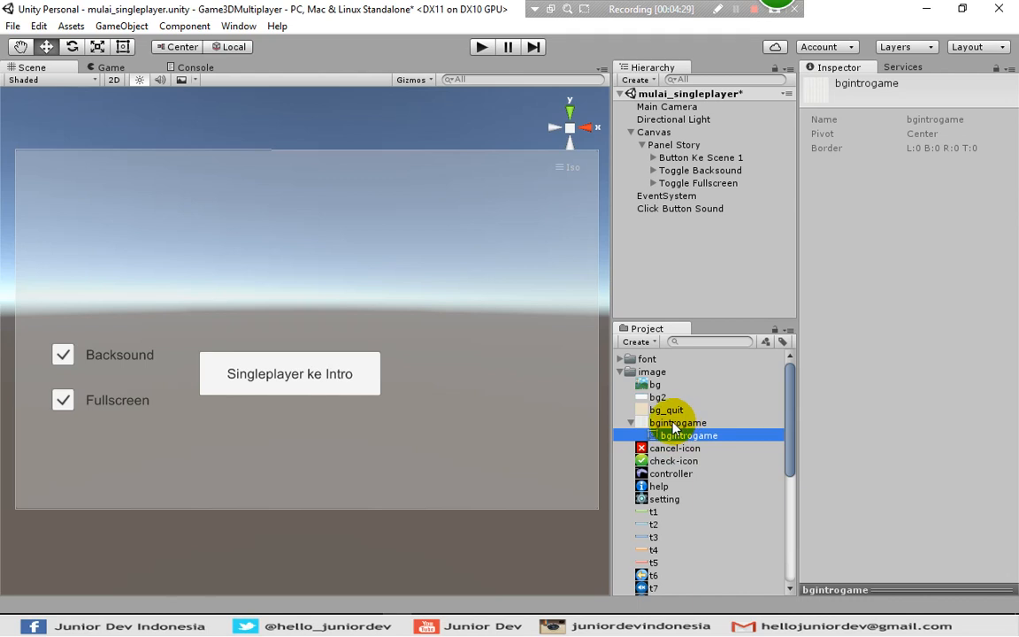
Review the import settings of the bgintrogame texture against the pivot and border of its sprite
{"action": "left_click", "coordinate": [672, 423]}
{"action": "left_click", "coordinate": [666, 435]}
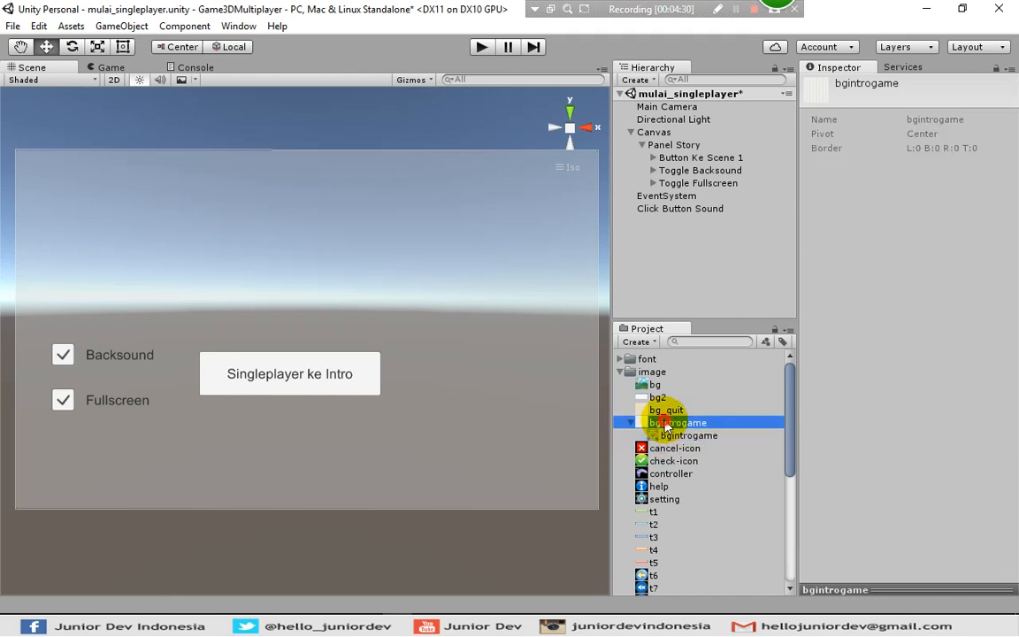
{"action": "left_click", "coordinate": [669, 423]}
{"action": "left_click", "coordinate": [669, 435]}
{"action": "left_click", "coordinate": [670, 423]}
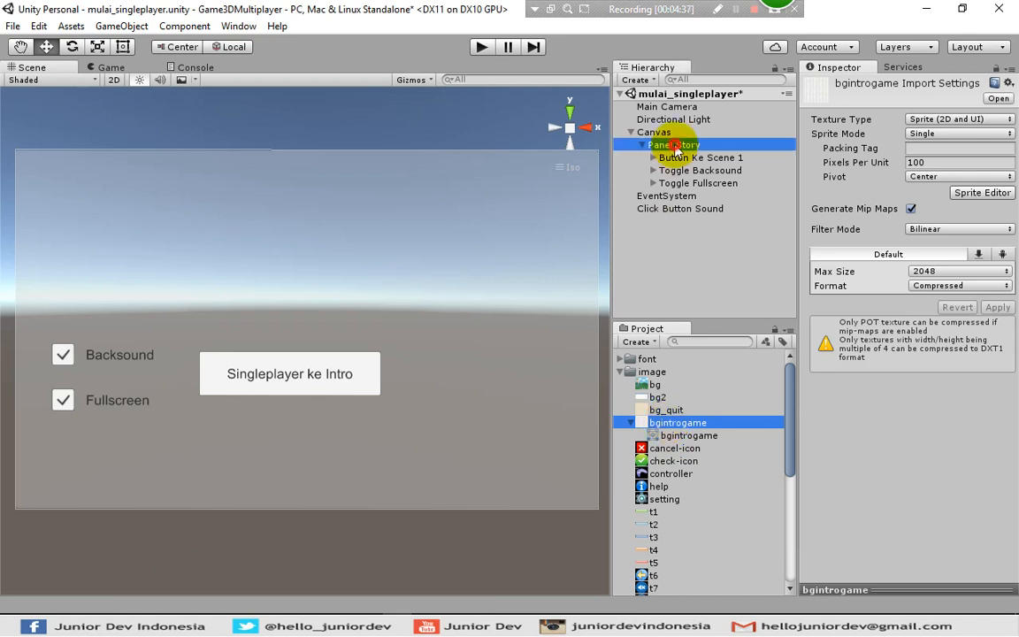
Set the source image of Panel Story to the bgintrogame sprite
{"action": "left_click", "coordinate": [674, 146]}
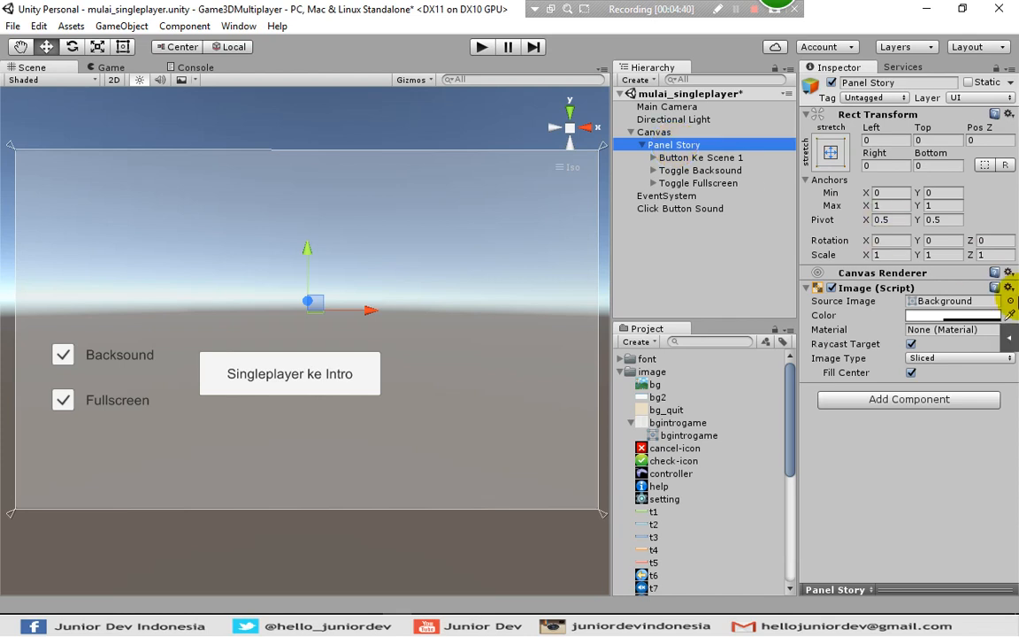
{"action": "left_click", "coordinate": [871, 302]}
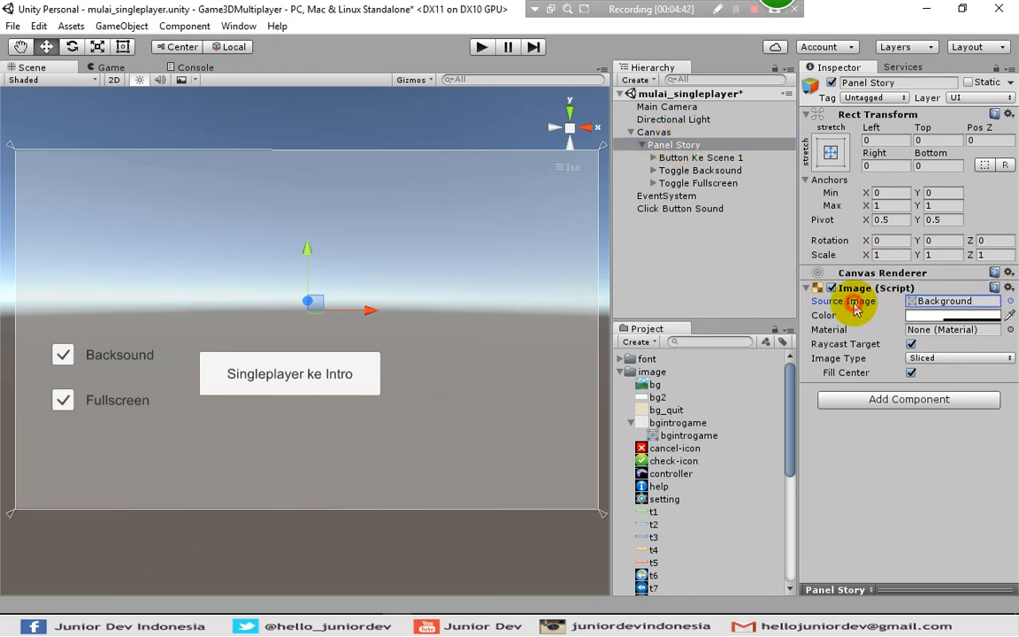
{"action": "left_click", "coordinate": [1011, 302]}
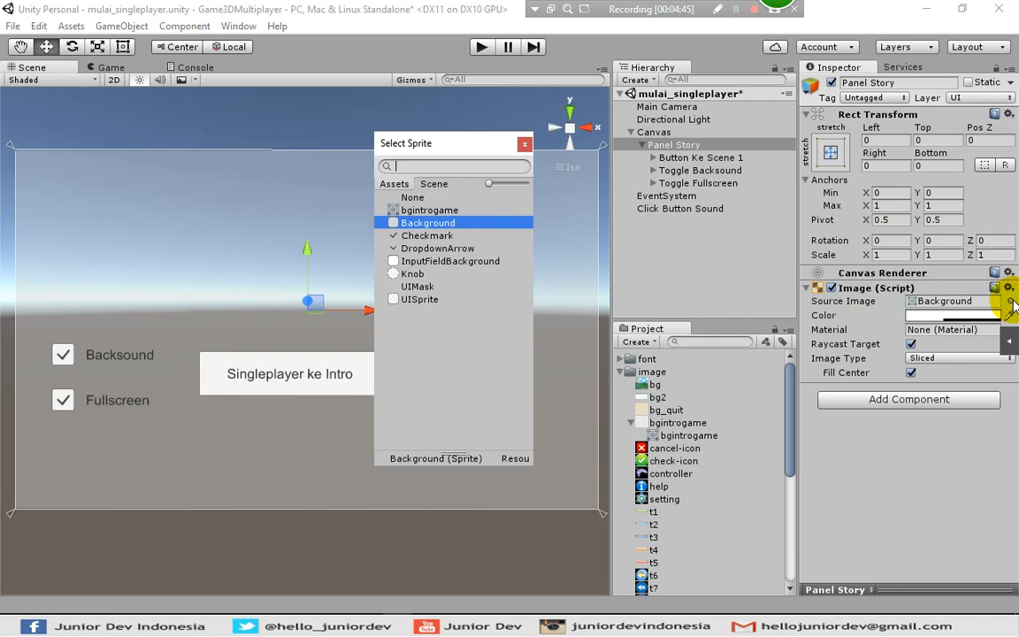
{"action": "left_click", "coordinate": [399, 210]}
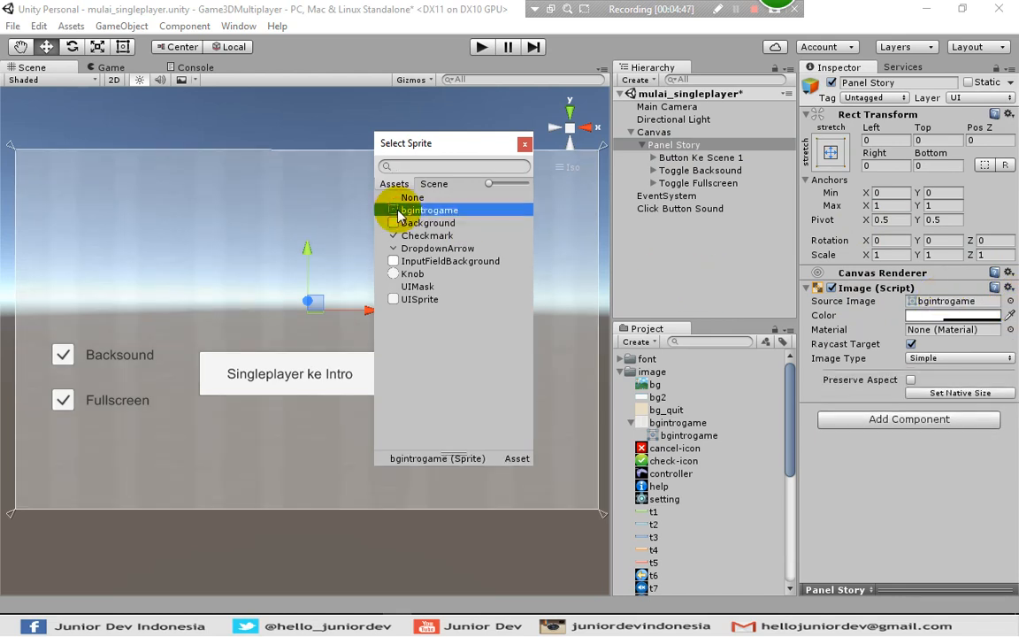
{"action": "left_click", "coordinate": [523, 145]}
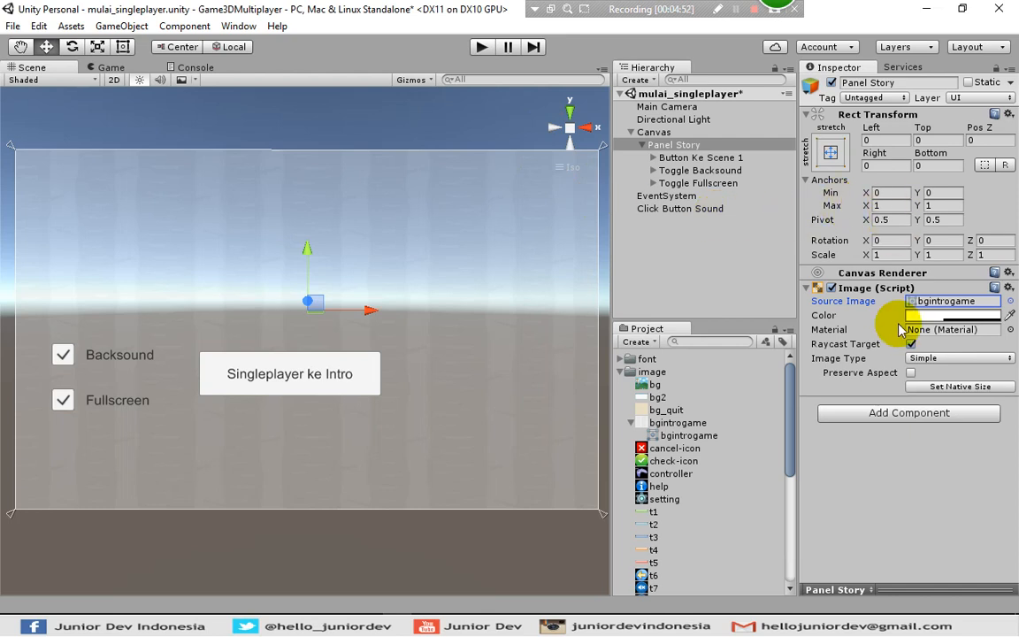
Set Panel Story's image type to Tiled and raise its color alpha to 255 for a fully opaque background
{"action": "left_click", "coordinate": [933, 360]}
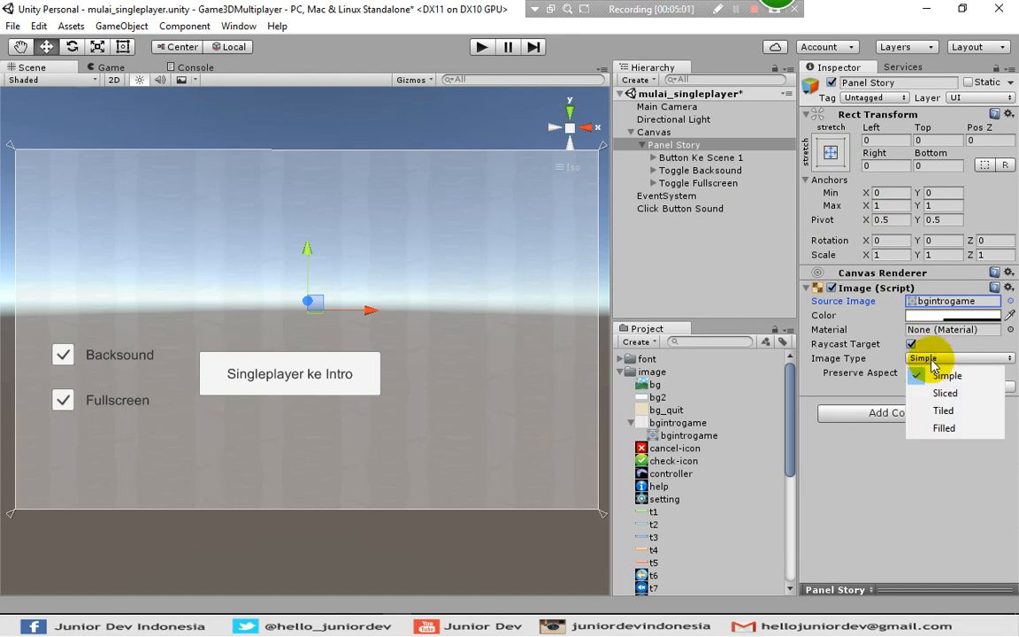
{"action": "left_click", "coordinate": [938, 410]}
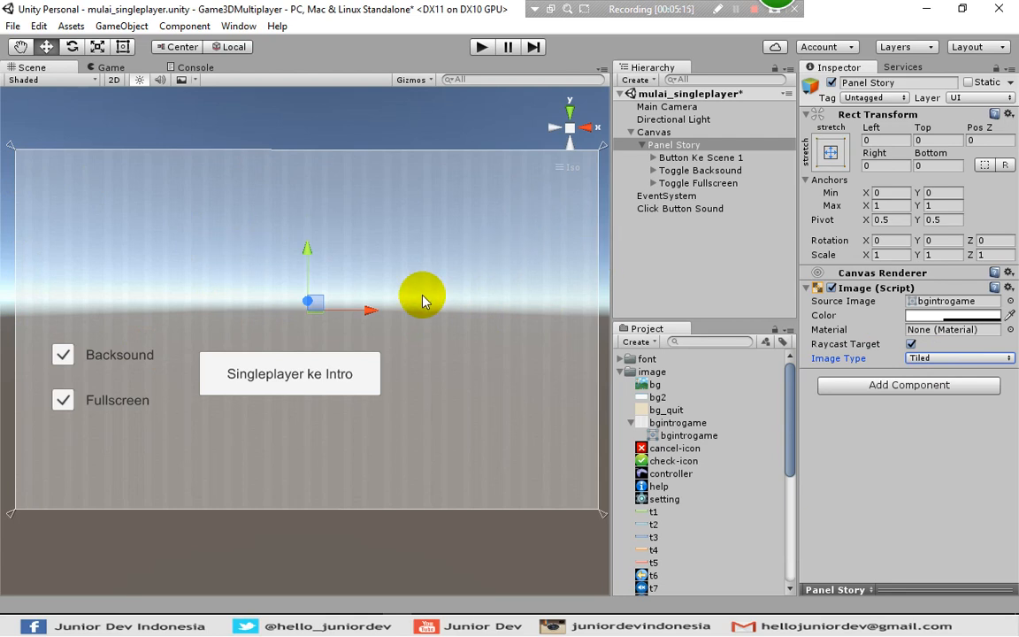
{"action": "left_click", "coordinate": [937, 317]}
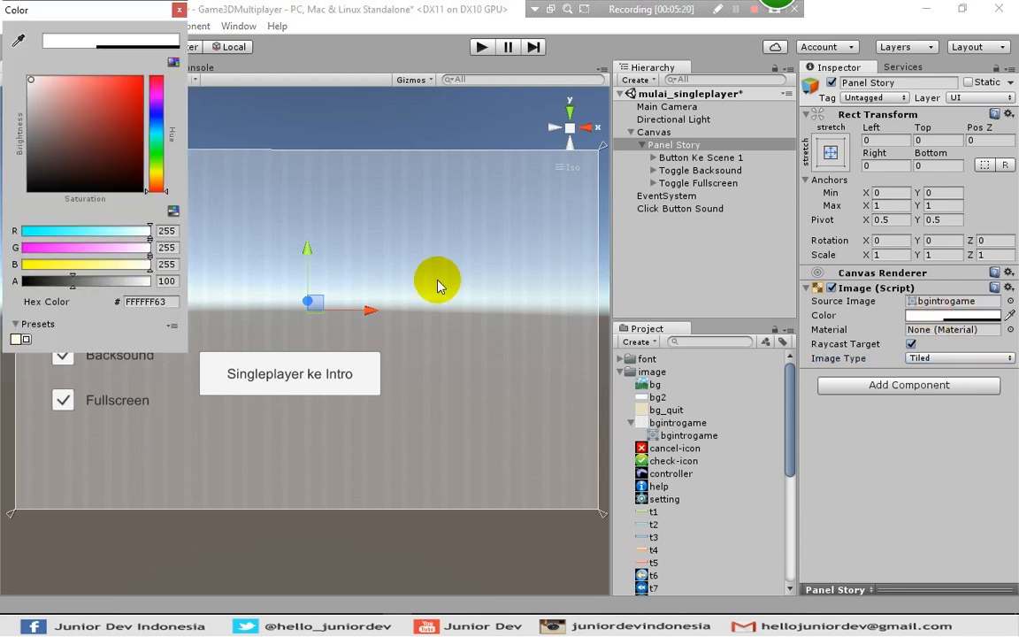
{"action": "left_click_drag", "start_coordinate": [74, 292], "coordinate": [144, 279]}
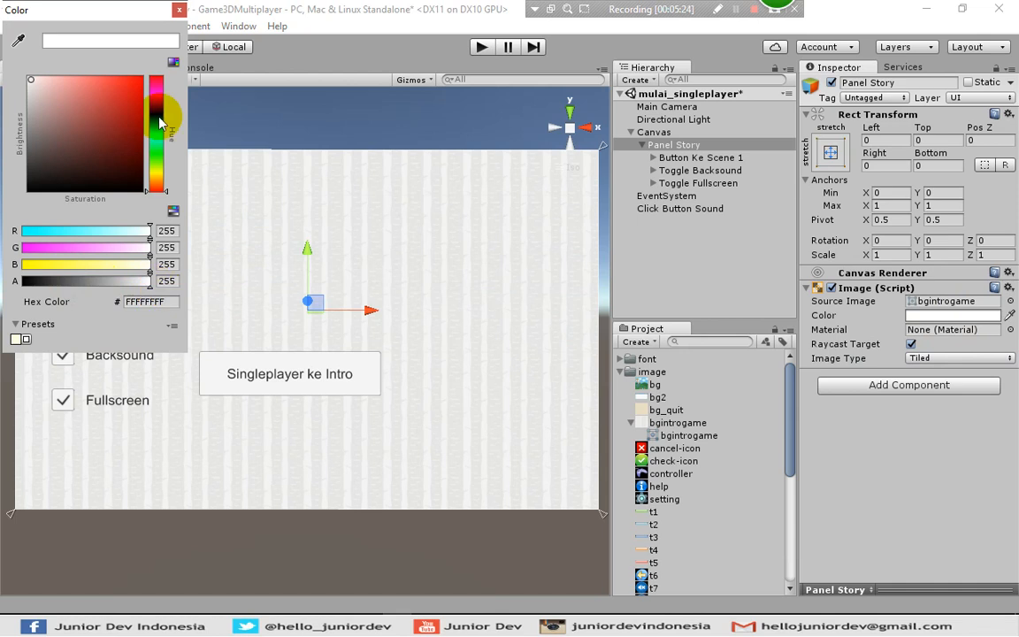
{"action": "left_click", "coordinate": [178, 10]}
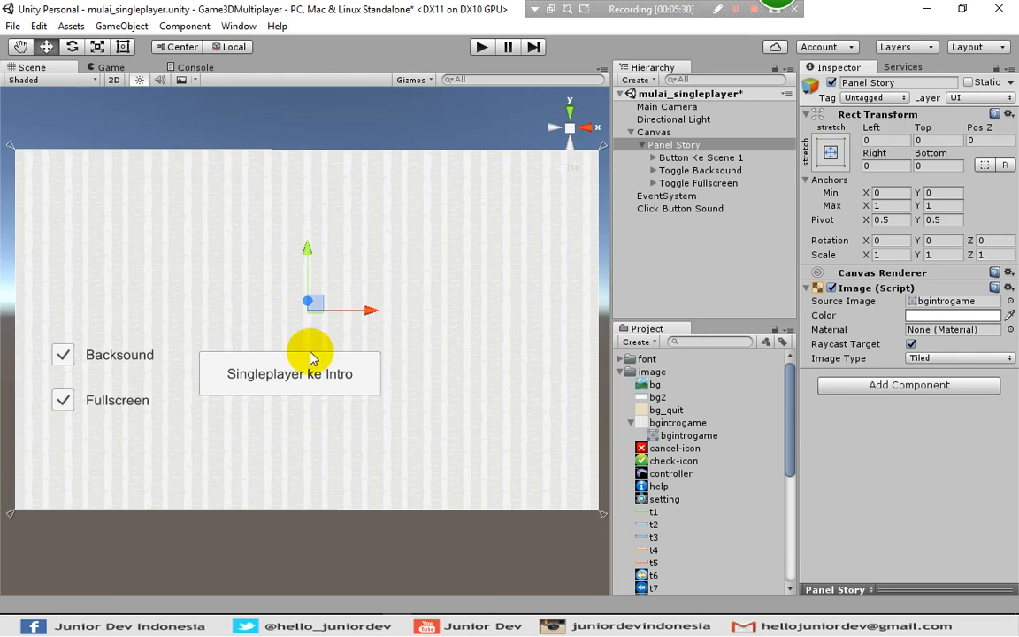
Move the Backsound and Fullscreen toggles together to the panel's lower-left corner, with Pos X at about 39
{"action": "left_click", "coordinate": [115, 355]}
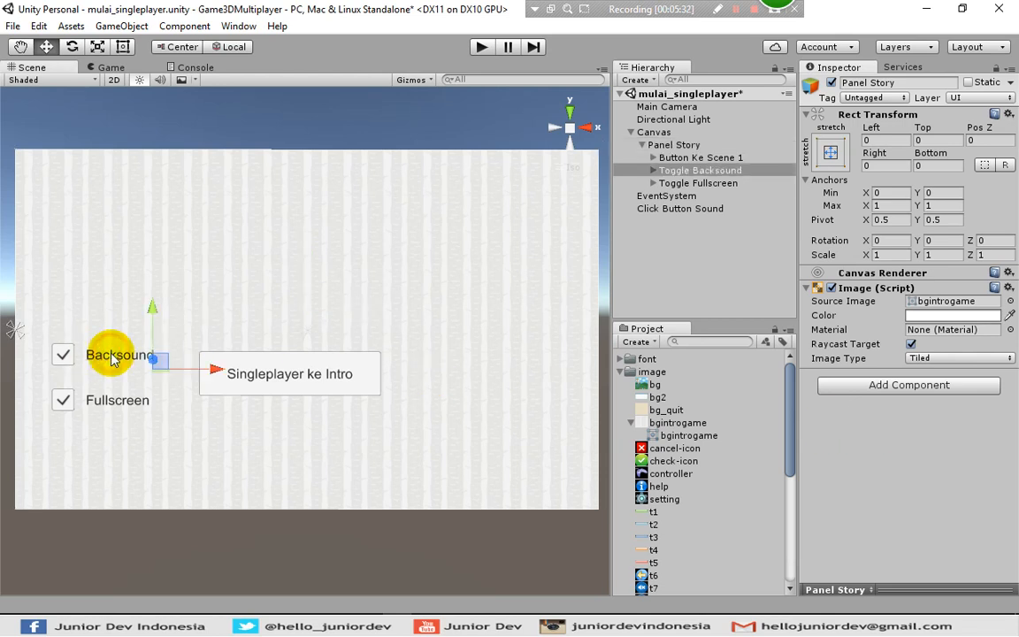
{"action": "left_click", "coordinate": [108, 409], "text": "shift"}
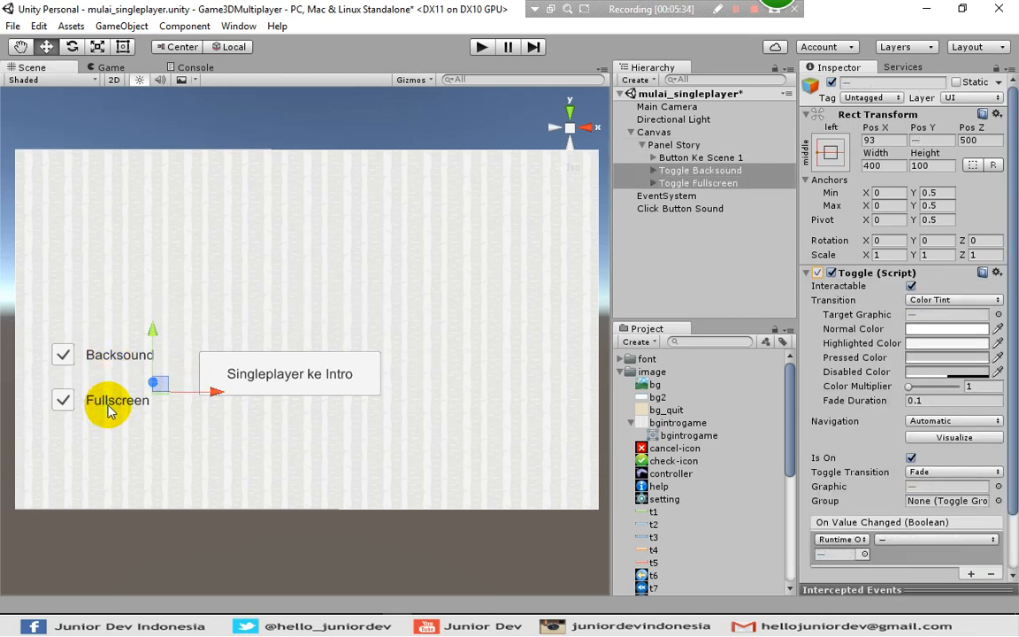
{"action": "left_click_drag", "start_coordinate": [154, 328], "coordinate": [154, 415]}
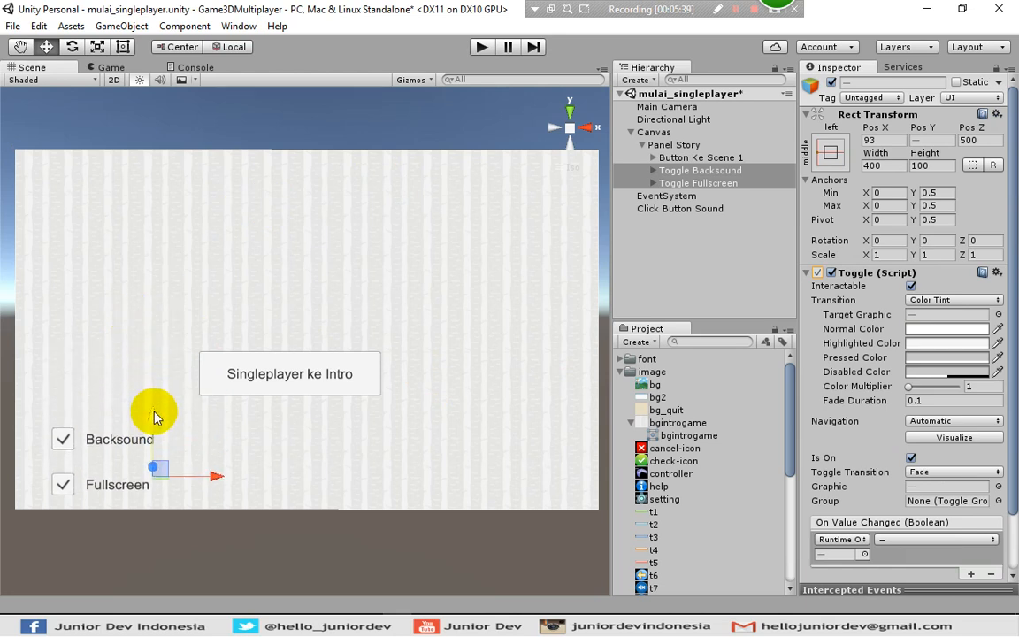
{"action": "left_click_drag", "start_coordinate": [216, 473], "coordinate": [193, 477]}
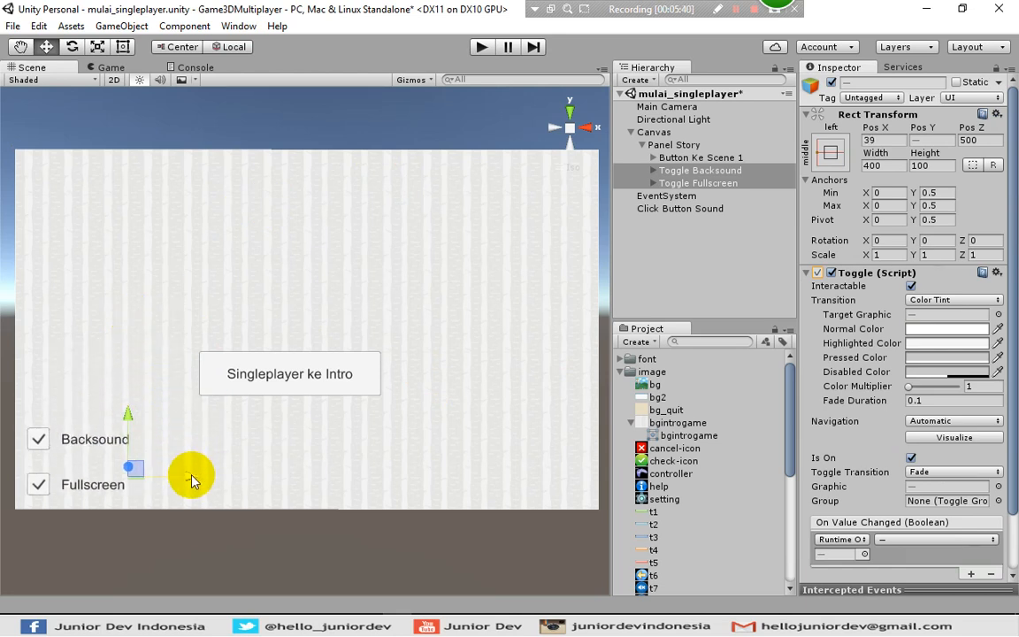
{"action": "left_click", "coordinate": [688, 268]}
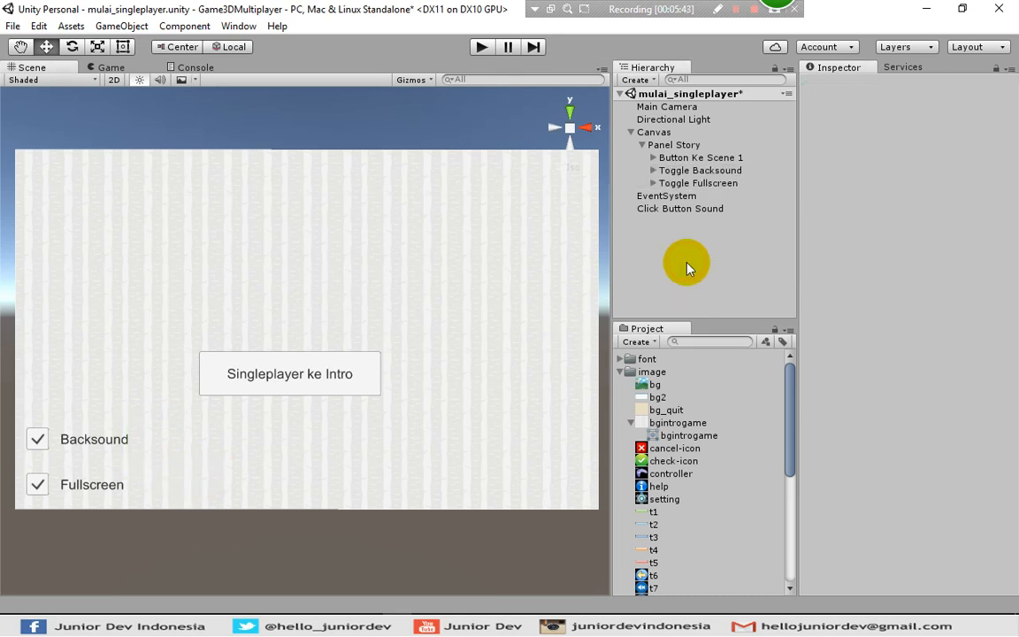
{"action": "key", "text": "alt"}
Add a Raw Image as a child of Panel Story and name it Logo Game
{"action": "left_click", "coordinate": [663, 147]}
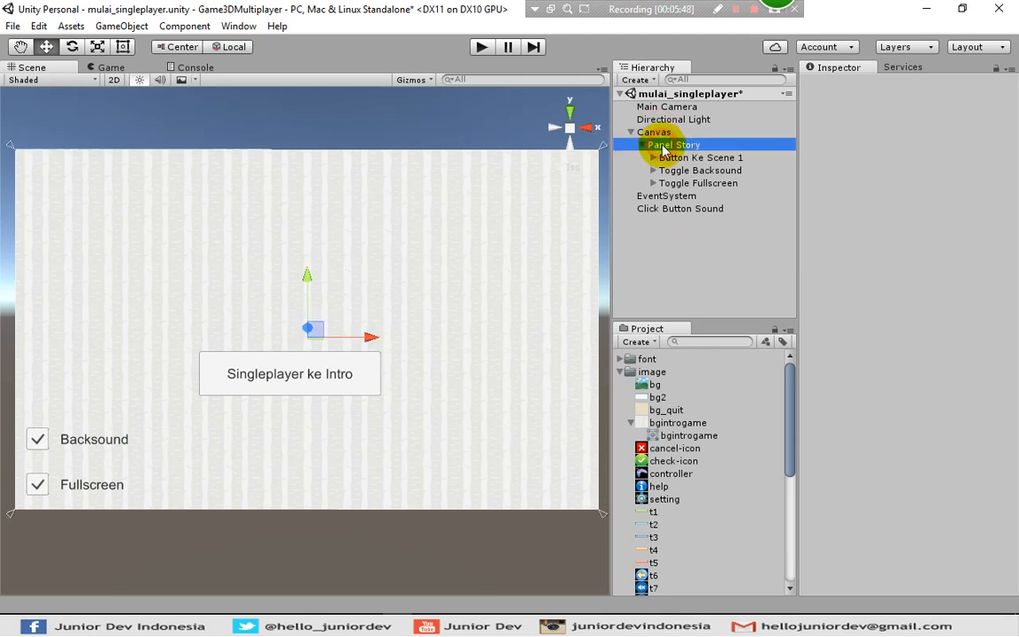
{"action": "right_click", "coordinate": [663, 149]}
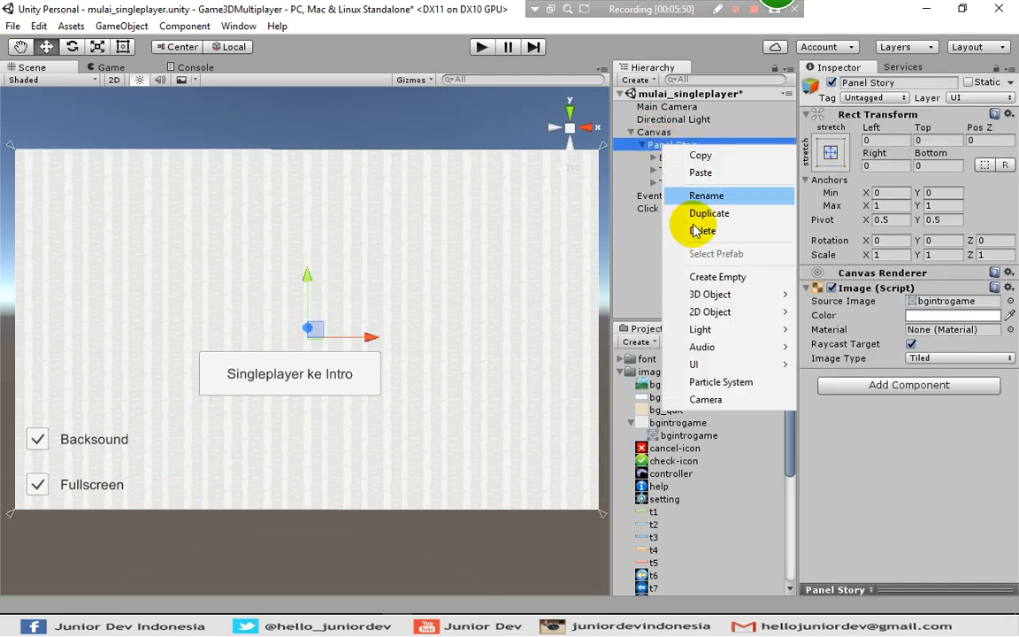
{"action": "mouse_move", "coordinate": [721, 368]}
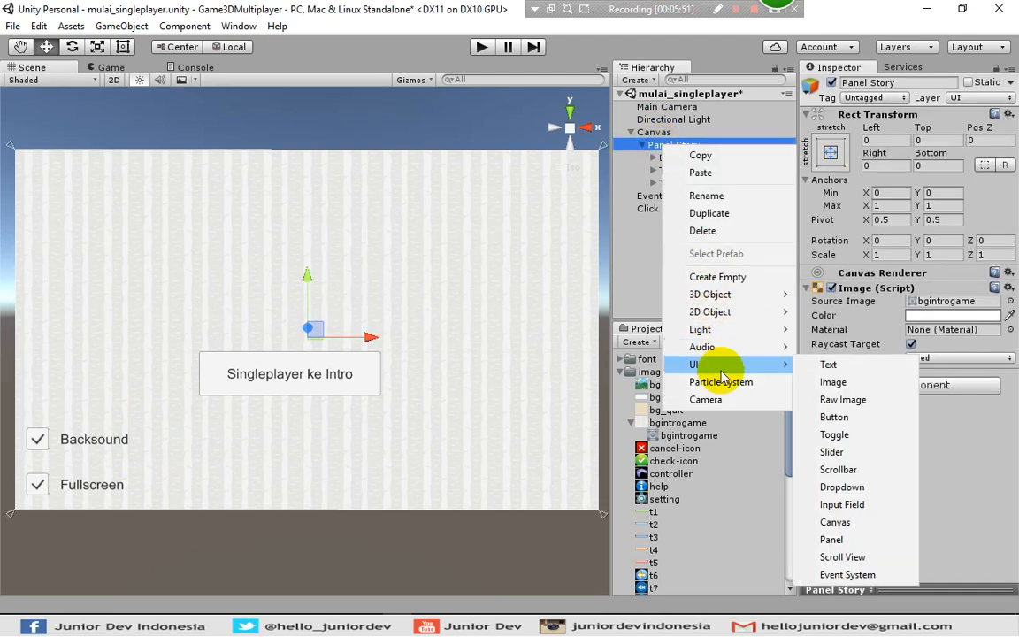
{"action": "left_click", "coordinate": [831, 400]}
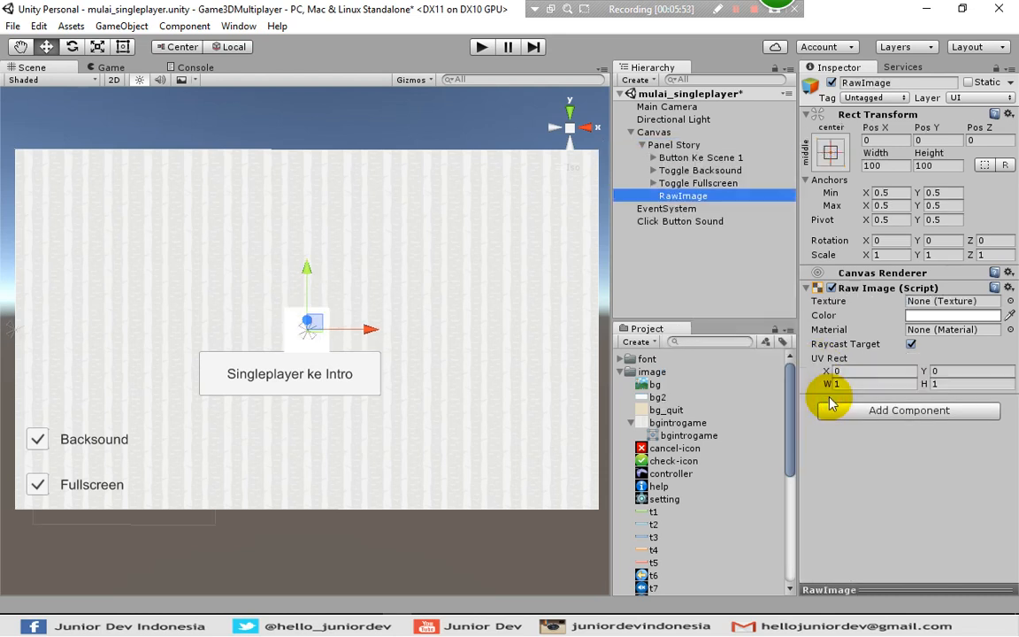
{"action": "left_click", "coordinate": [683, 197]}
{"action": "type", "text": "Logo Game"}
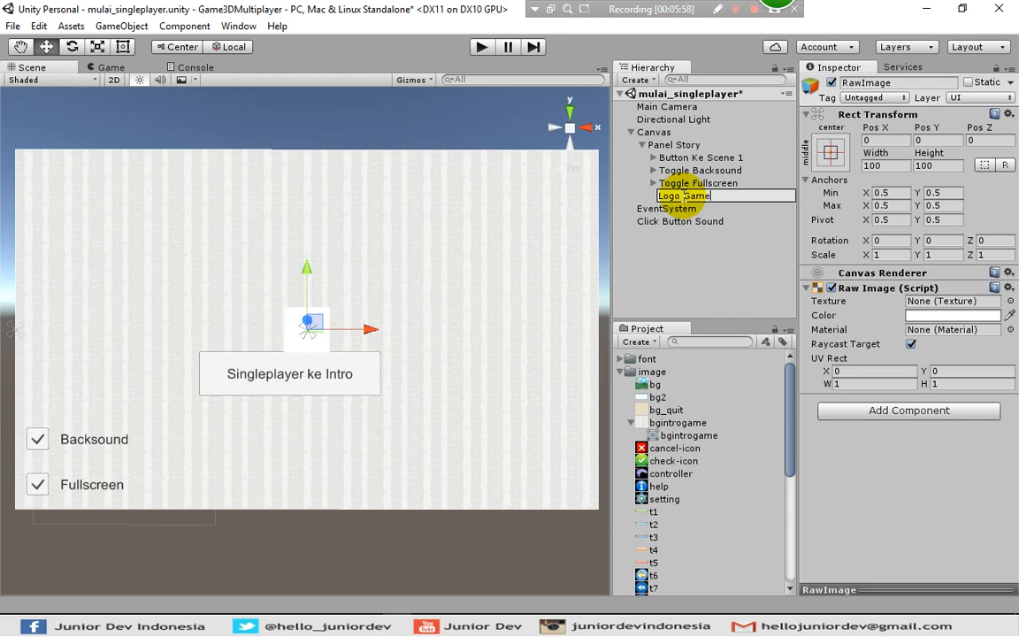
{"action": "key", "text": "Return"}
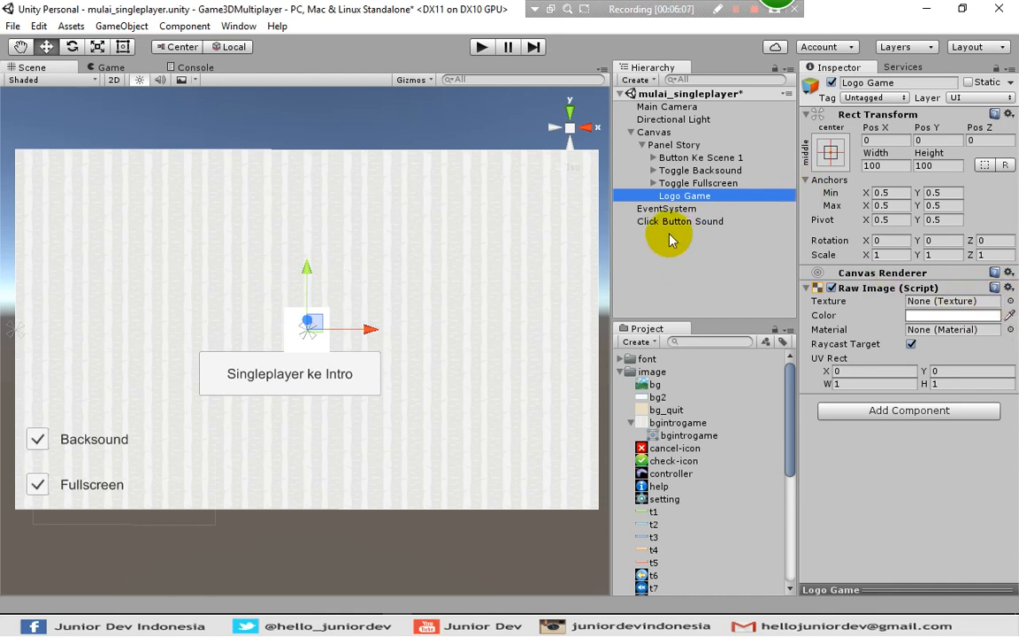
Search the pictures for "logo" and import logo_game into the project as a new asset
{"action": "left_click", "coordinate": [71, 26]}
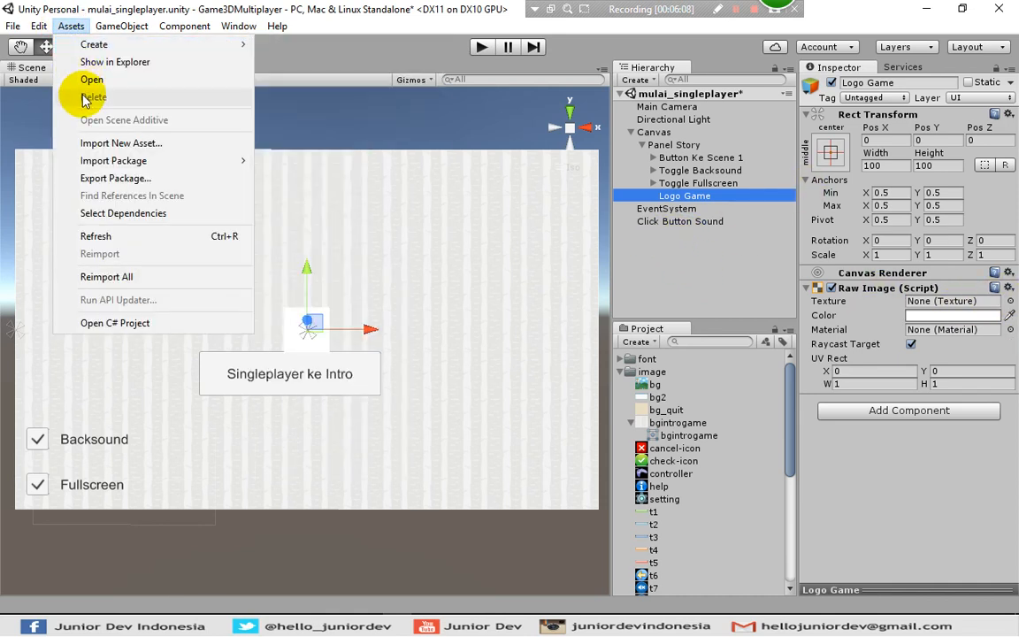
{"action": "left_click", "coordinate": [97, 145]}
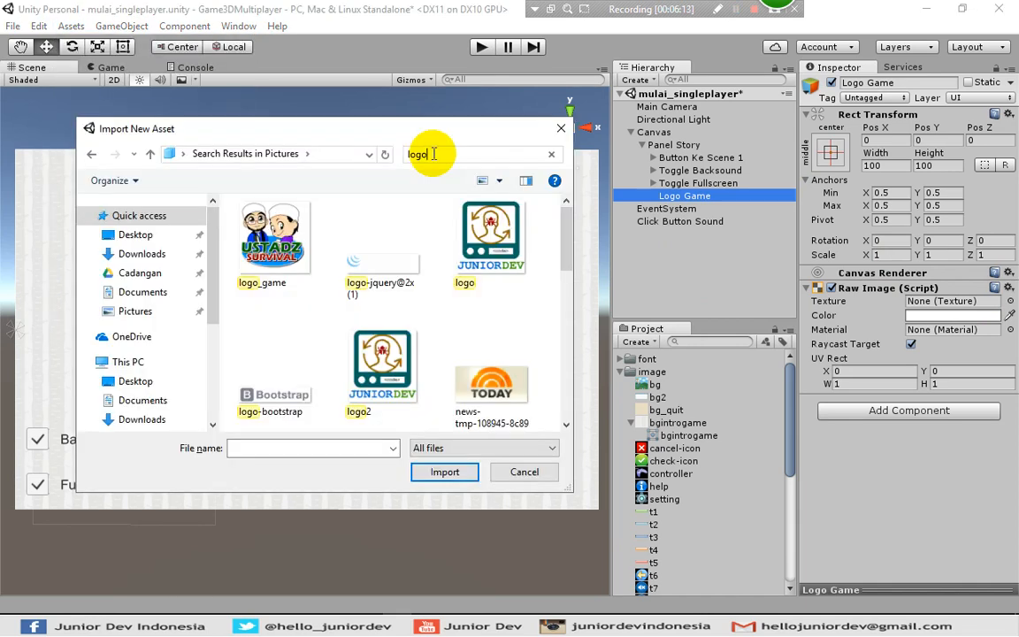
{"action": "left_click", "coordinate": [280, 258]}
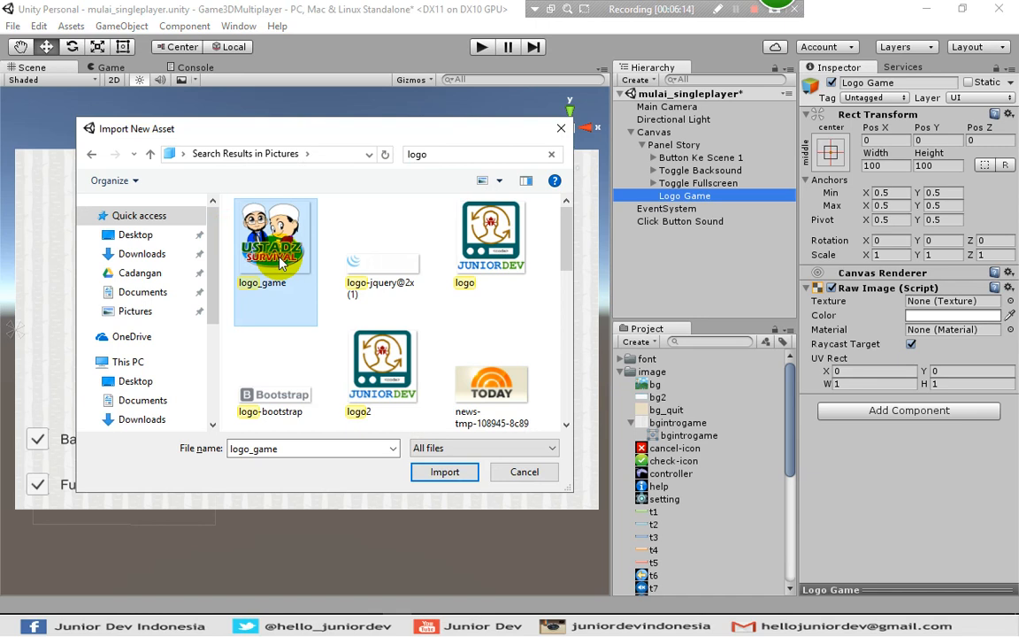
{"action": "left_click", "coordinate": [439, 472]}
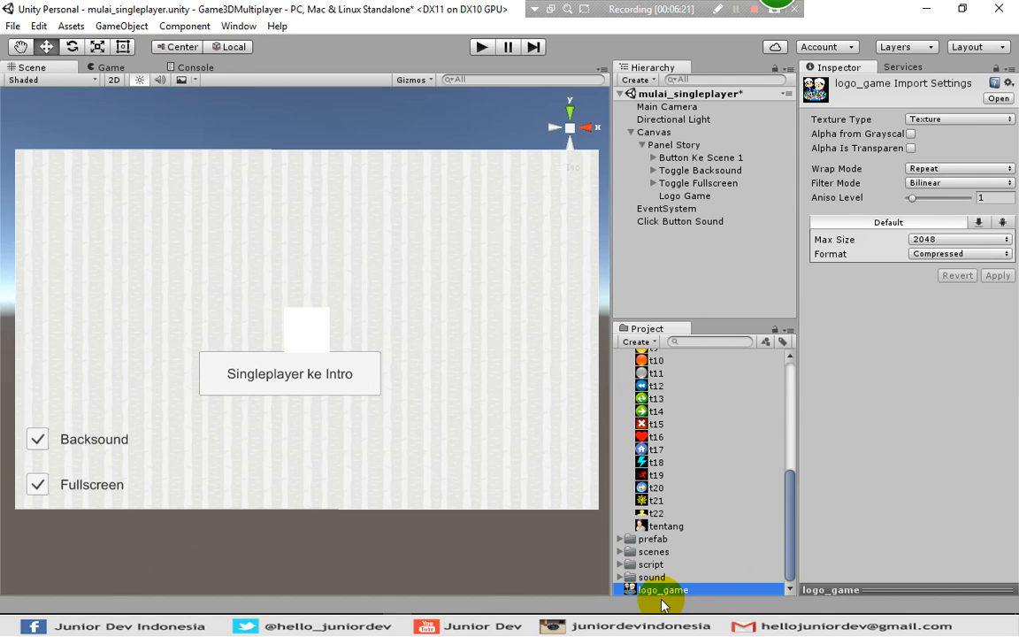
Move the logo_game texture into the image folder and collapse that folder
{"action": "left_click_drag", "start_coordinate": [653, 595], "coordinate": [653, 506]}
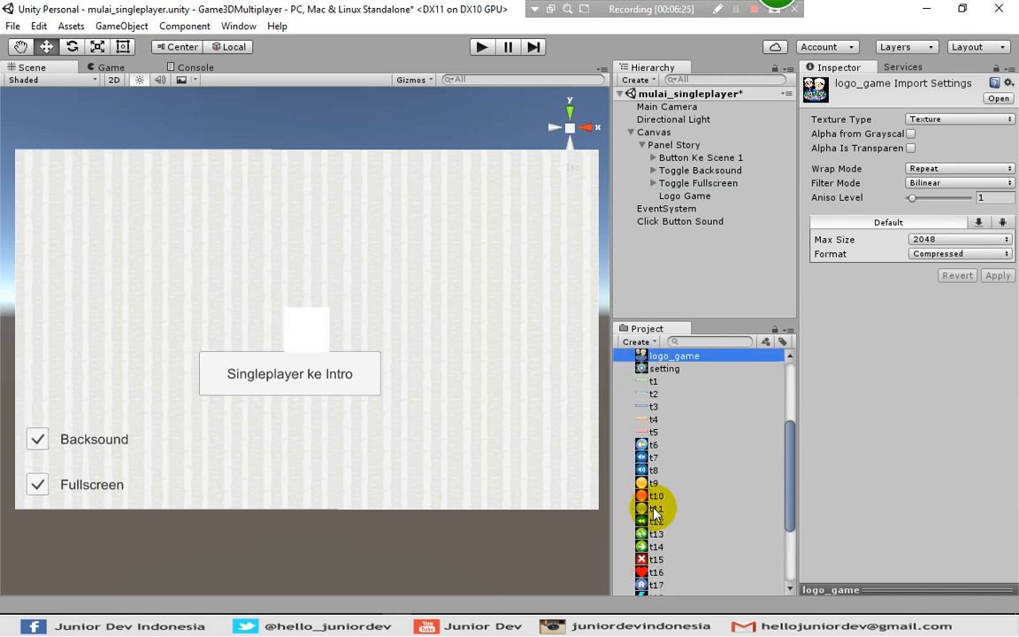
{"action": "left_click_drag", "start_coordinate": [788, 462], "coordinate": [628, 389]}
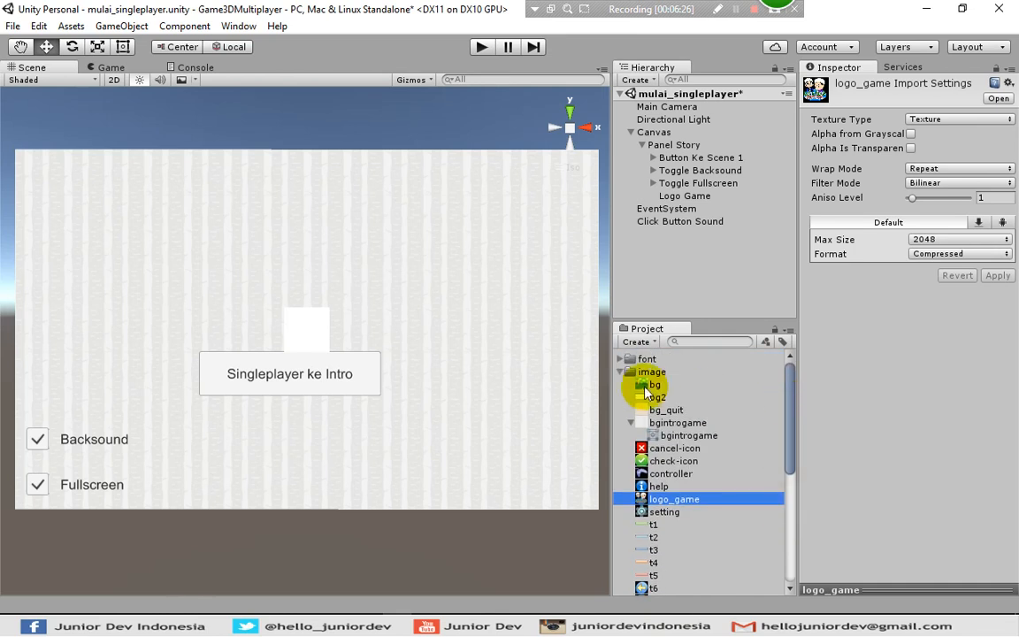
{"action": "left_click", "coordinate": [620, 373]}
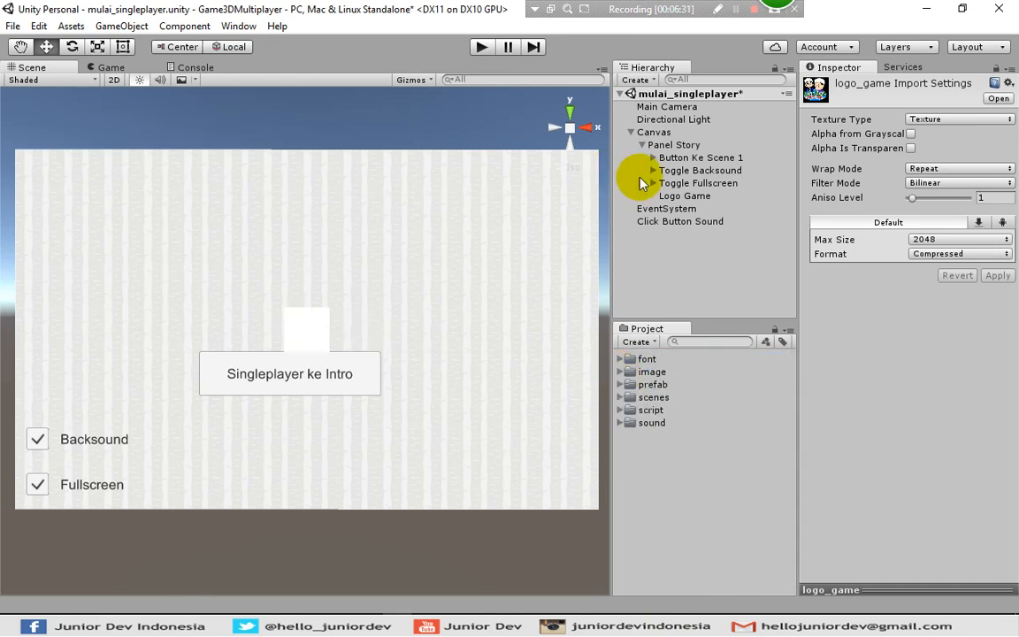
Move the Logo Game image to the panel's upper-left corner, at about Pos X -571 and Pos Y 331
{"action": "left_click", "coordinate": [700, 198]}
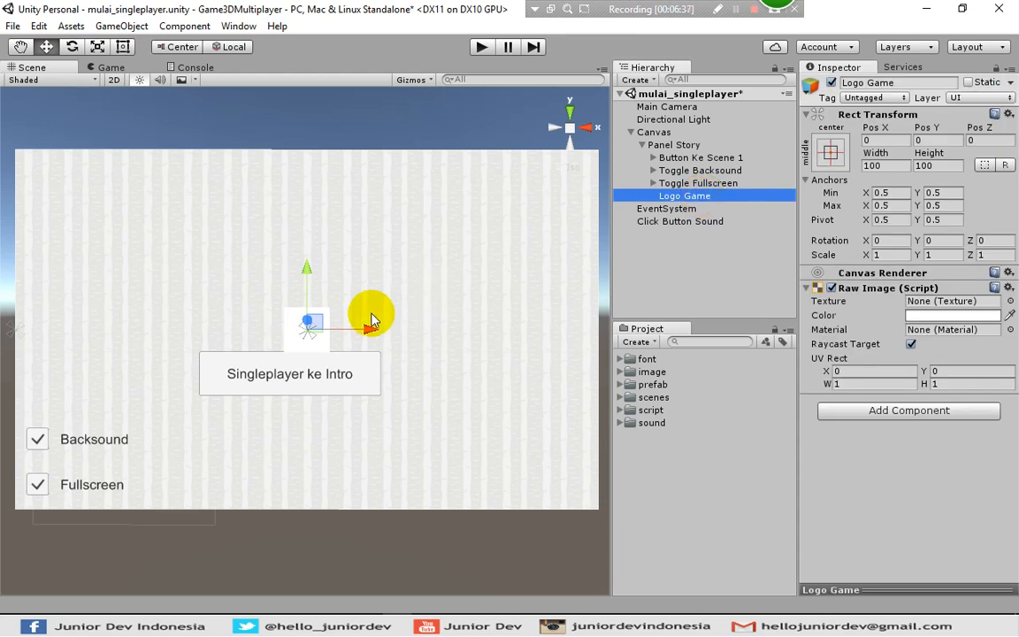
{"action": "left_click_drag", "start_coordinate": [370, 329], "coordinate": [109, 315]}
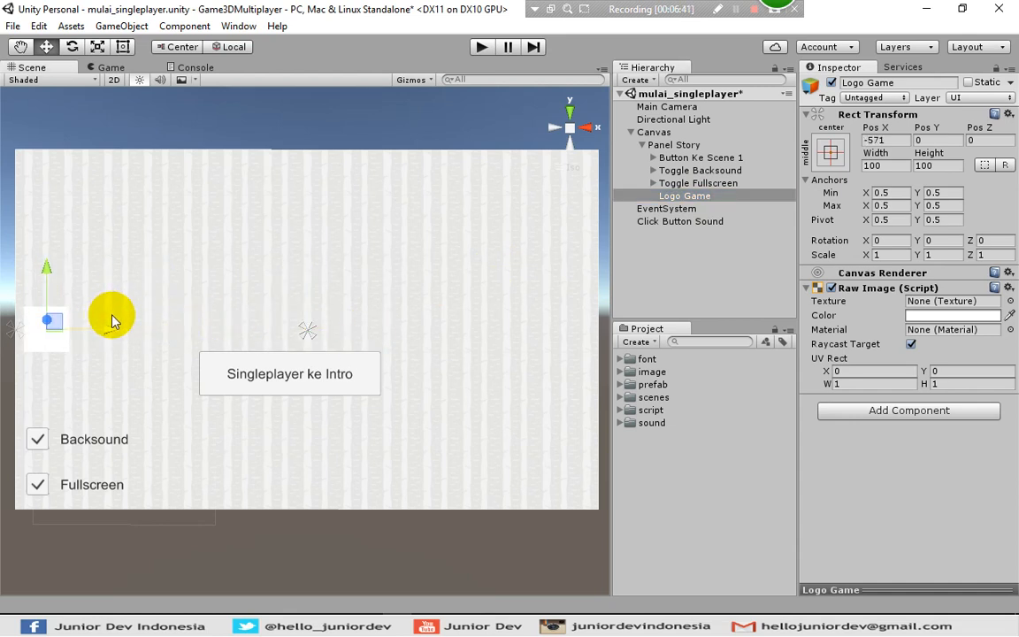
{"action": "left_click_drag", "start_coordinate": [45, 268], "coordinate": [50, 127]}
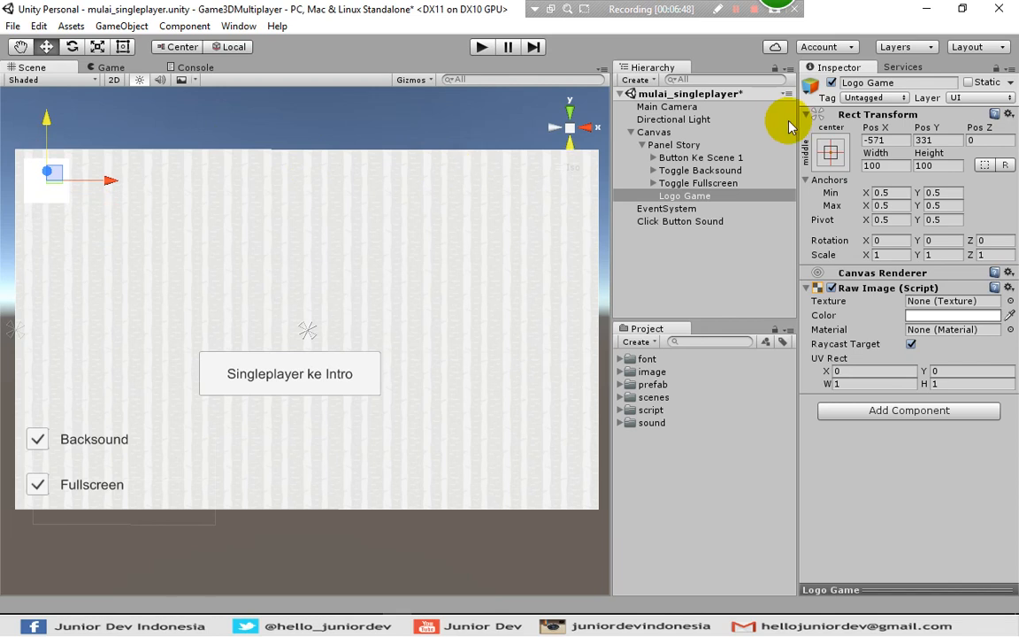
Anchor the Logo Game image to the top-left of Panel Story, also setting its pivot and position
{"action": "left_click", "coordinate": [829, 152]}
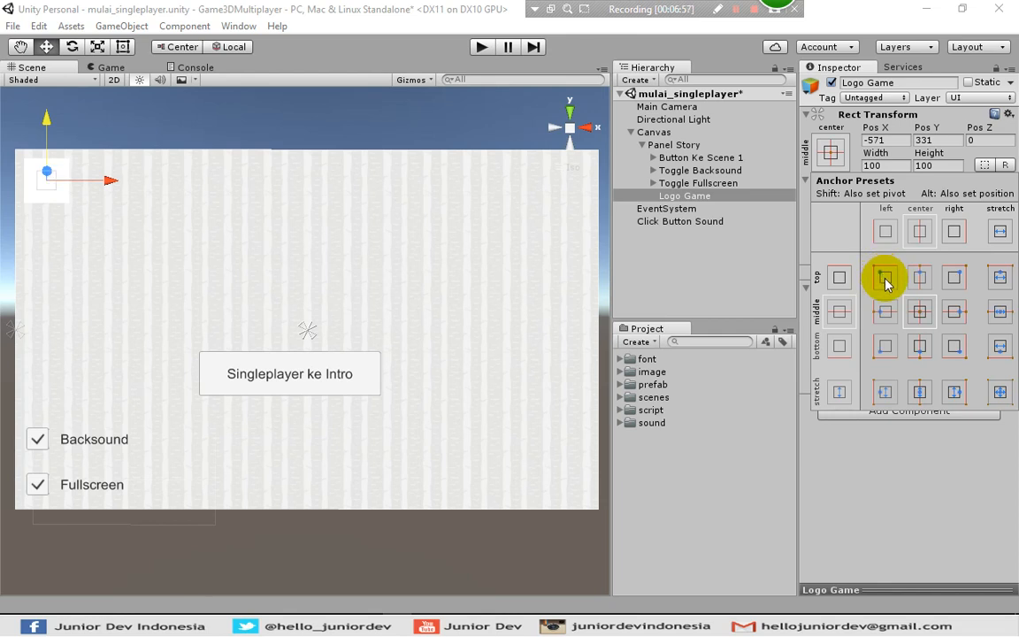
{"action": "key", "text": "alt"}
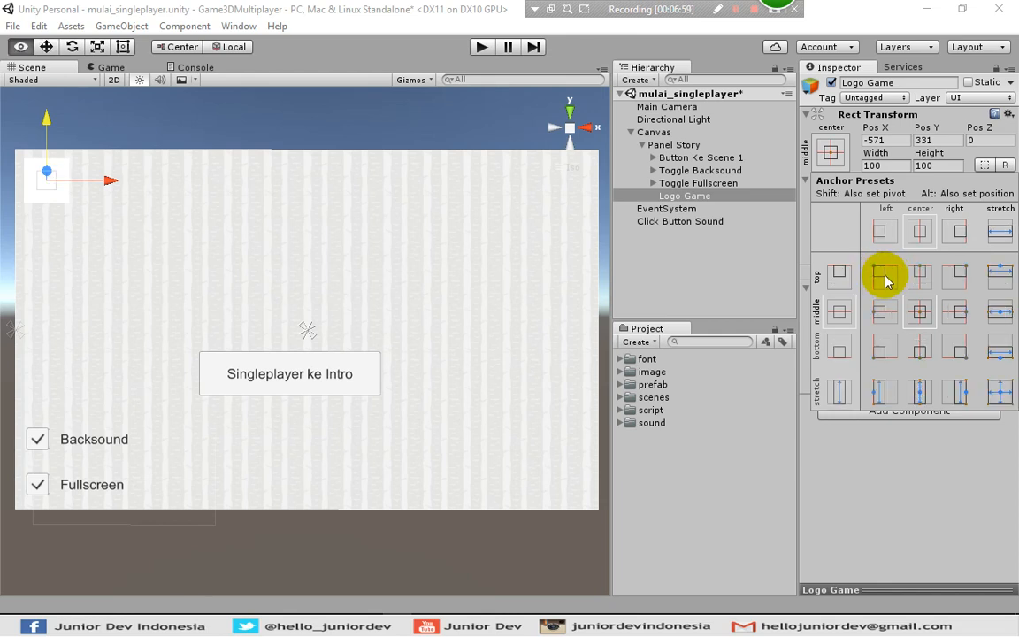
{"action": "left_click", "coordinate": [885, 277], "text": "alt"}
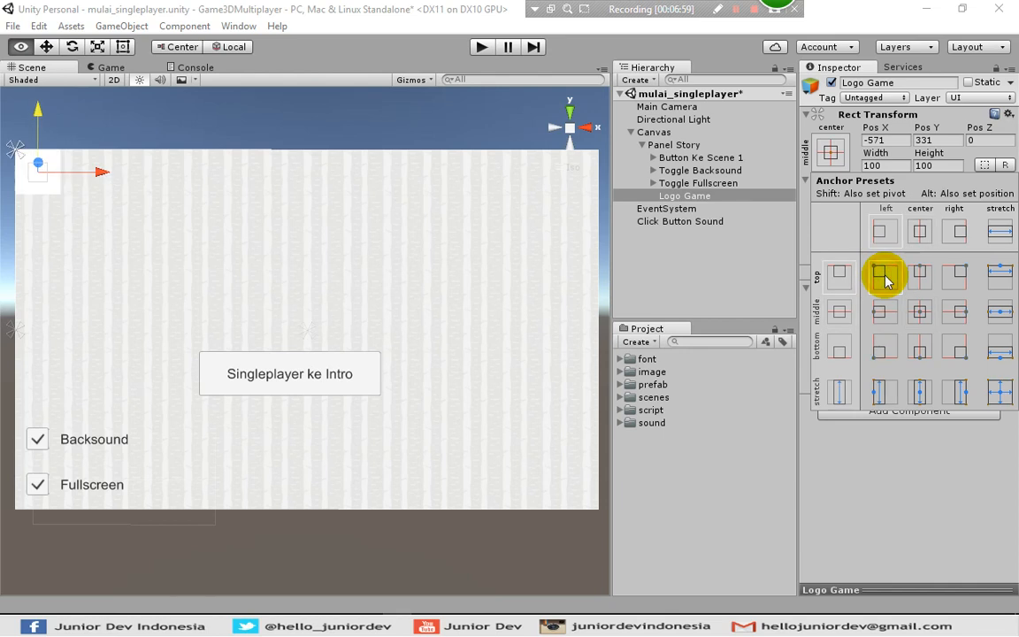
Set the Logo Game image's width and height to 200 each
{"action": "left_click", "coordinate": [900, 165]}
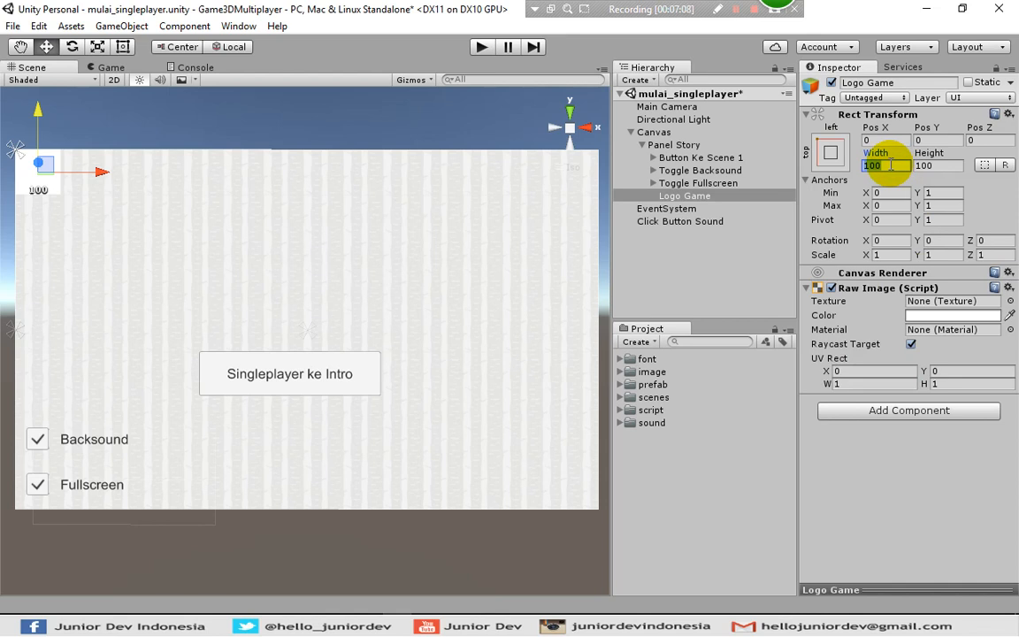
{"action": "type", "text": "200"}
{"action": "key", "text": "Tab"}
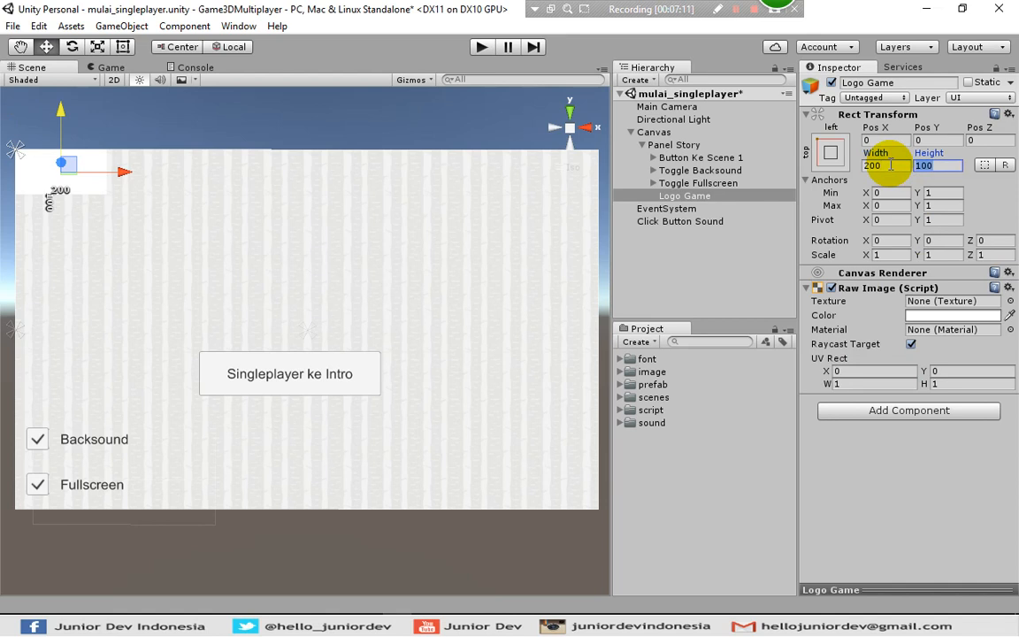
{"action": "type", "text": "200"}
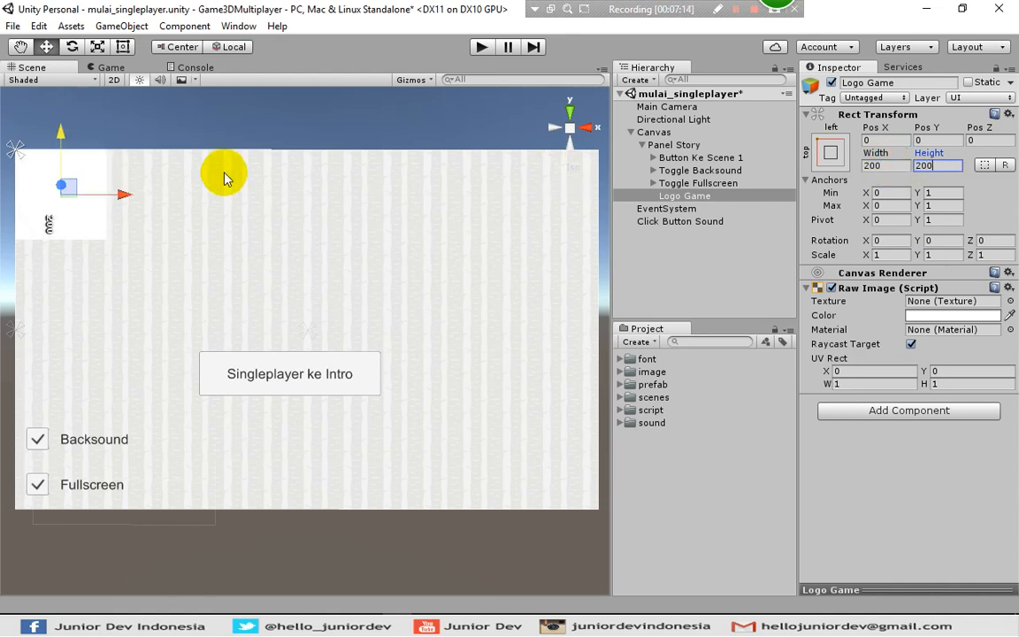
Offset the Logo Game image from the panel's corner with Pos X 20 and Pos Y -20
{"action": "left_click", "coordinate": [889, 141]}
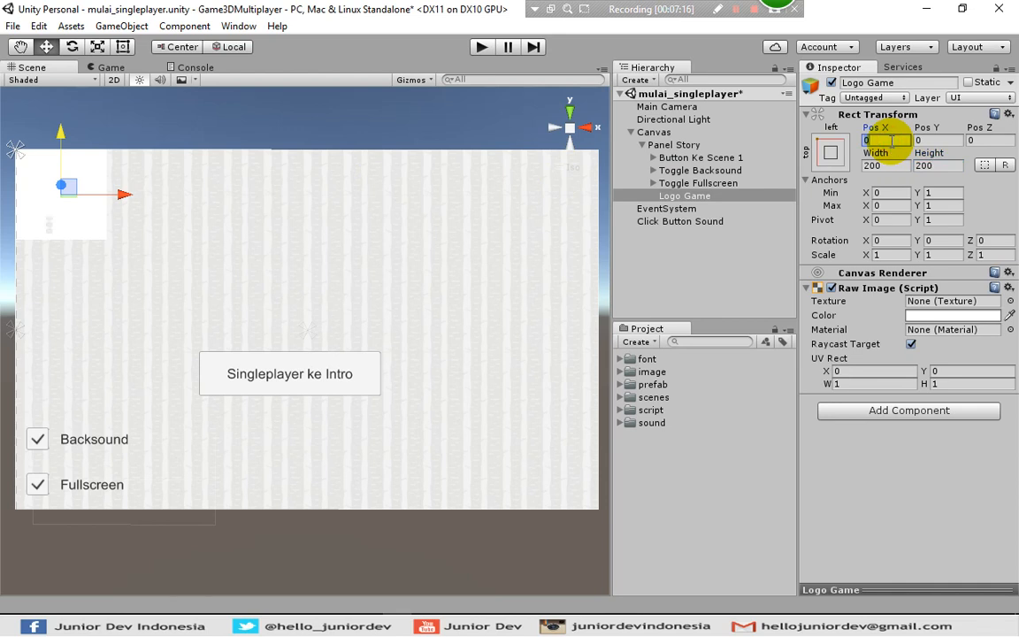
{"action": "type", "text": "1"}
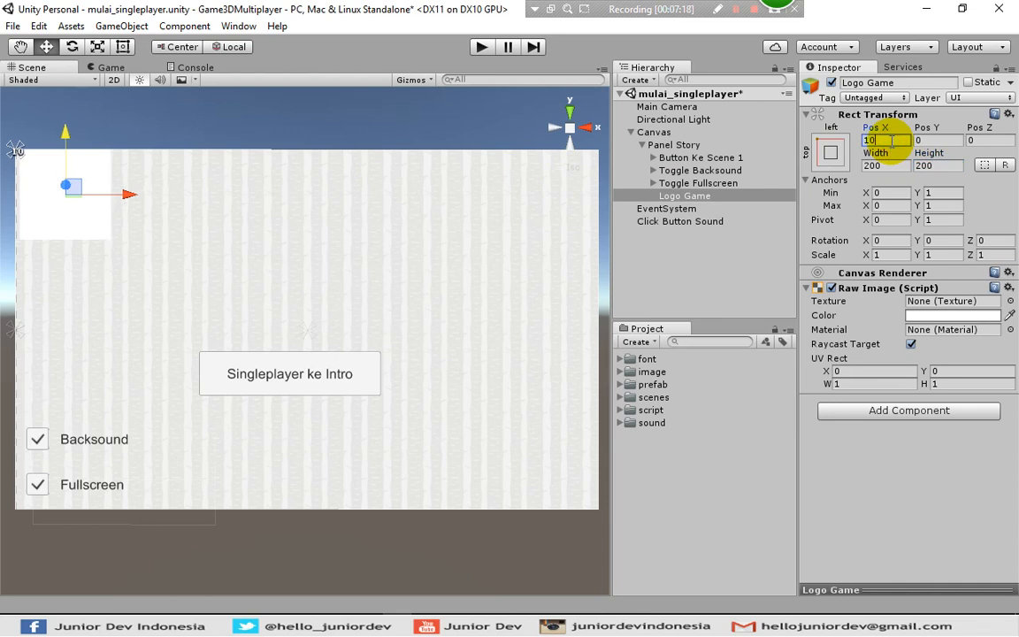
{"action": "type", "text": "0"}
{"action": "key", "text": "Tab"}
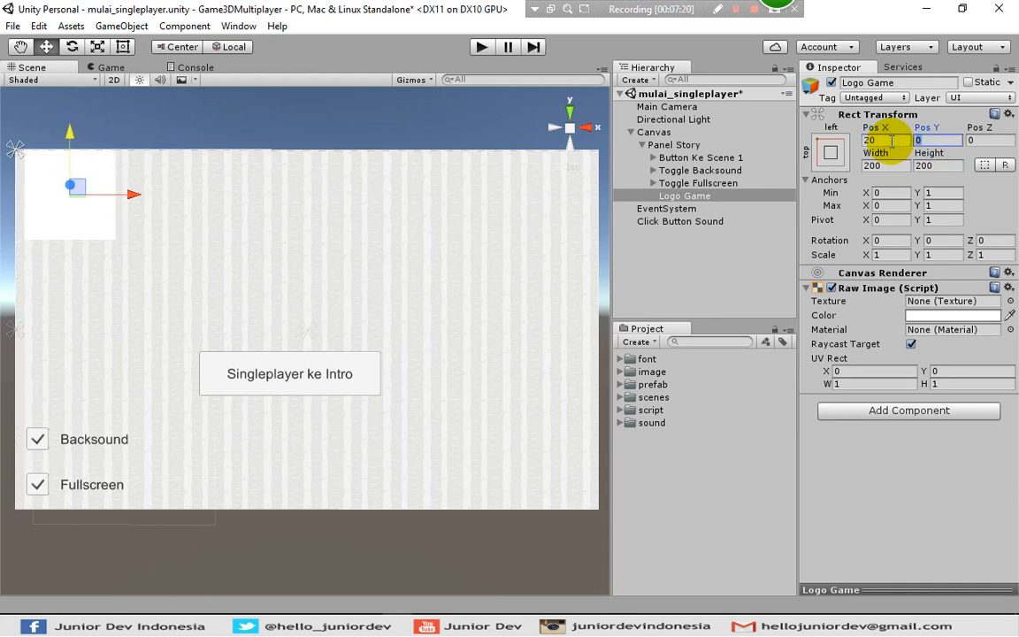
{"action": "type", "text": "20"}
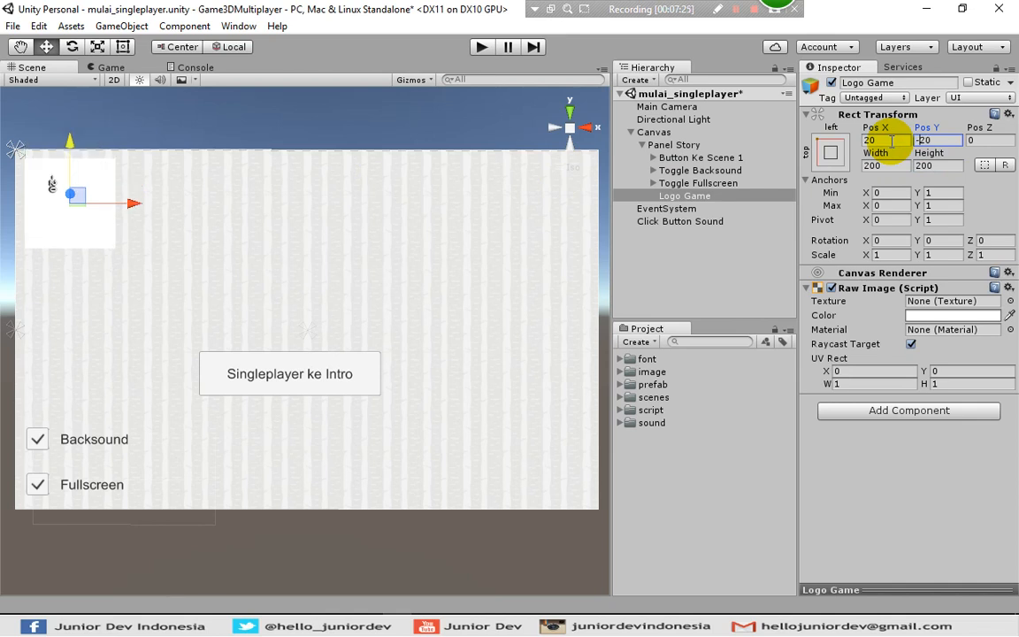
Assign the logo_game texture to the Logo Game raw image
{"action": "left_click", "coordinate": [1010, 301]}
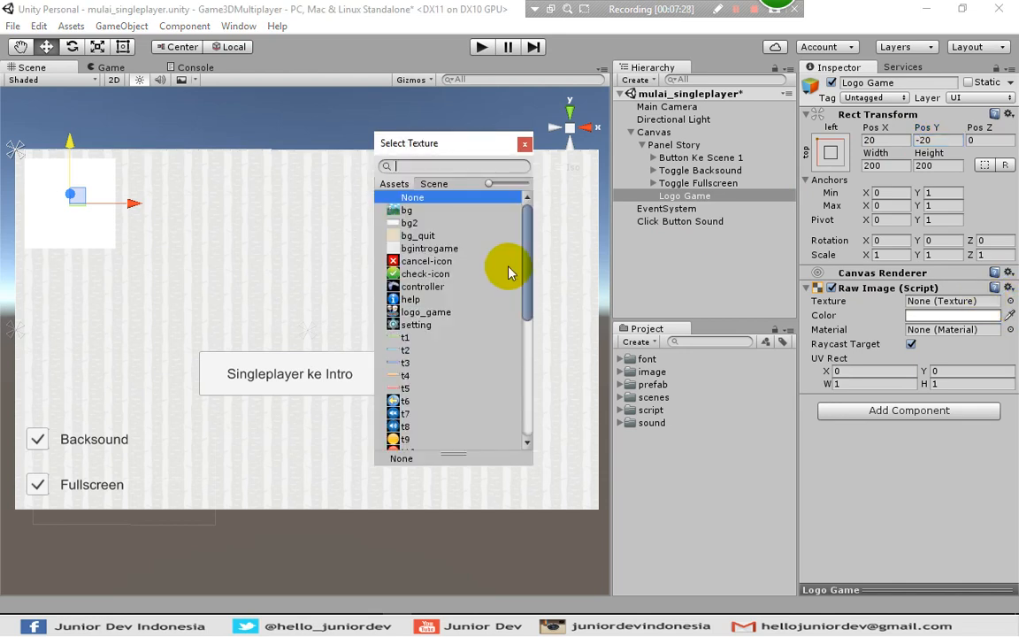
{"action": "left_click", "coordinate": [403, 314]}
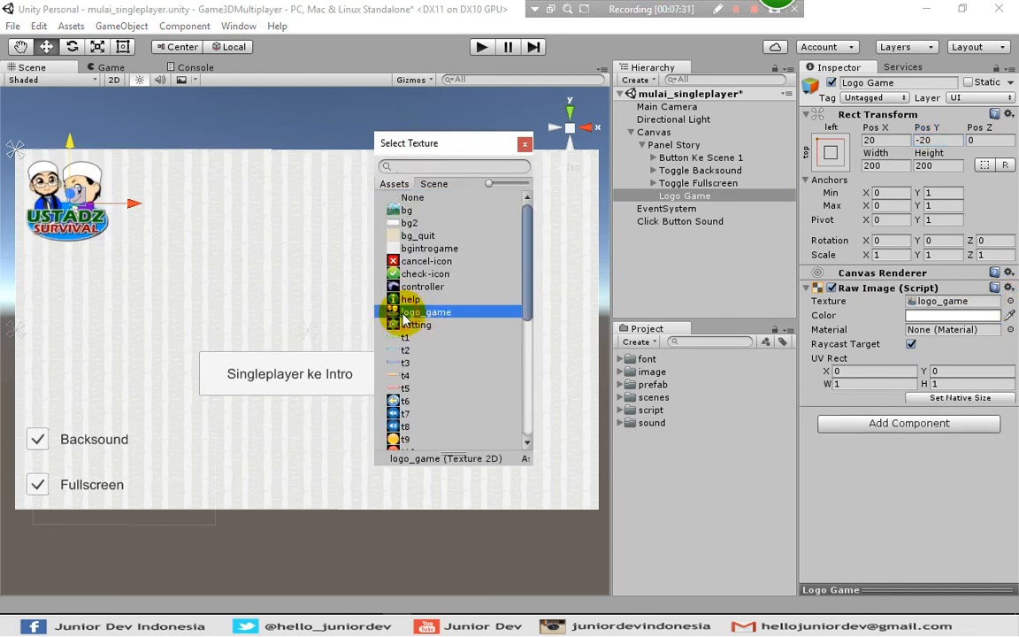
{"action": "left_click", "coordinate": [523, 144]}
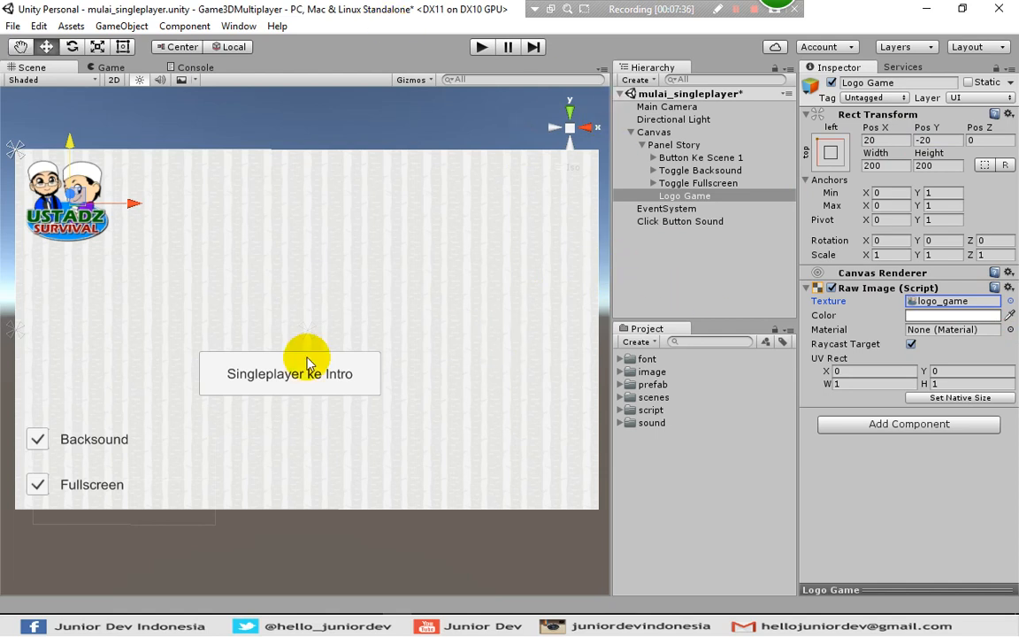
Anchor Button Ke Scene 1 to the middle-left of Panel Story, also setting its pivot and position
{"action": "left_click", "coordinate": [267, 375]}
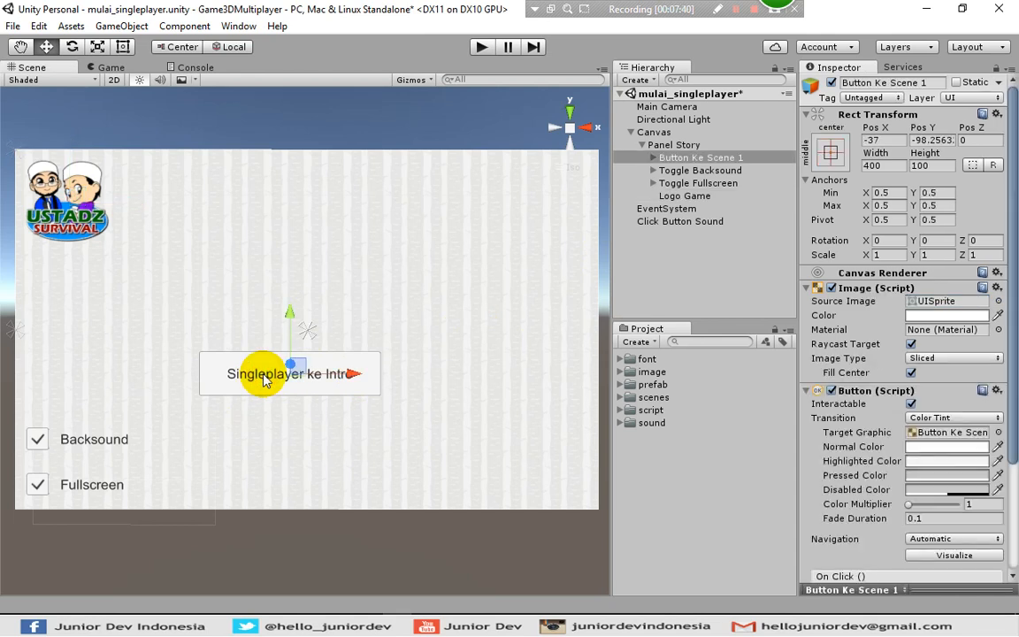
{"action": "left_click", "coordinate": [830, 154]}
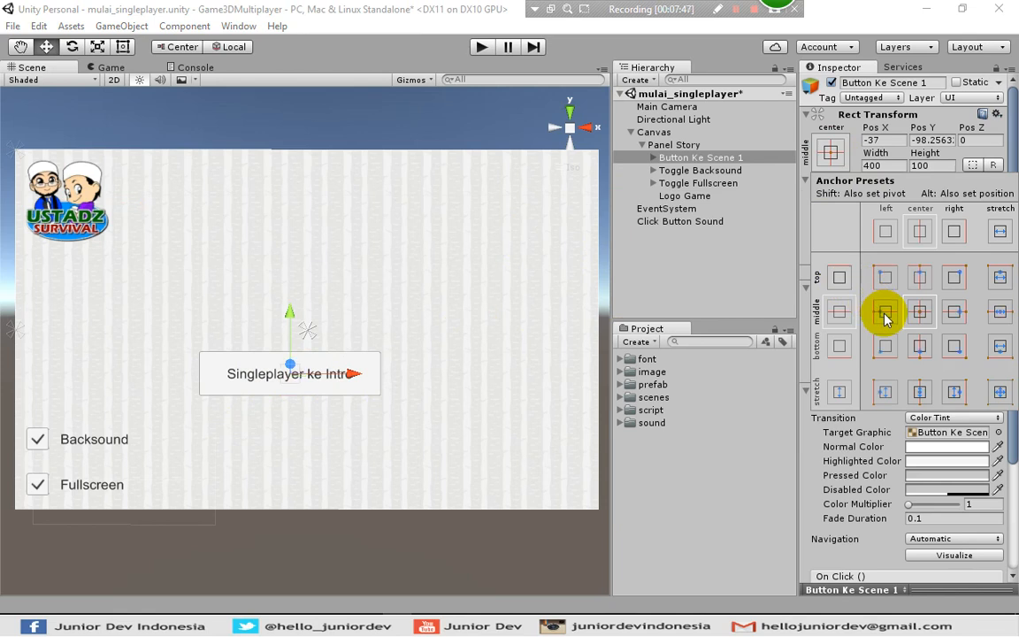
{"action": "key", "text": "alt"}
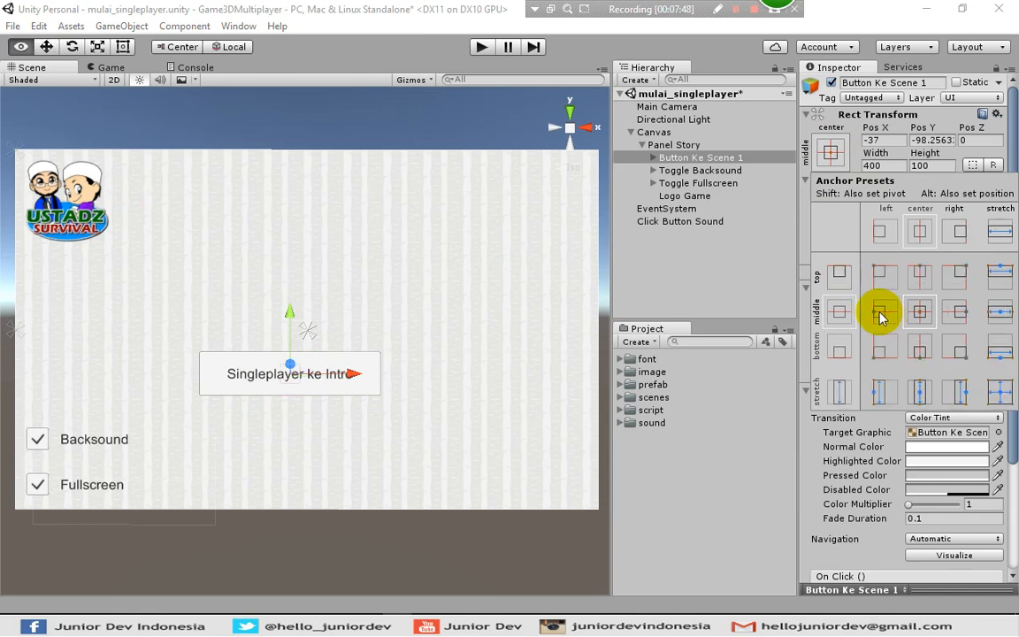
{"action": "left_click", "coordinate": [880, 314], "text": "alt"}
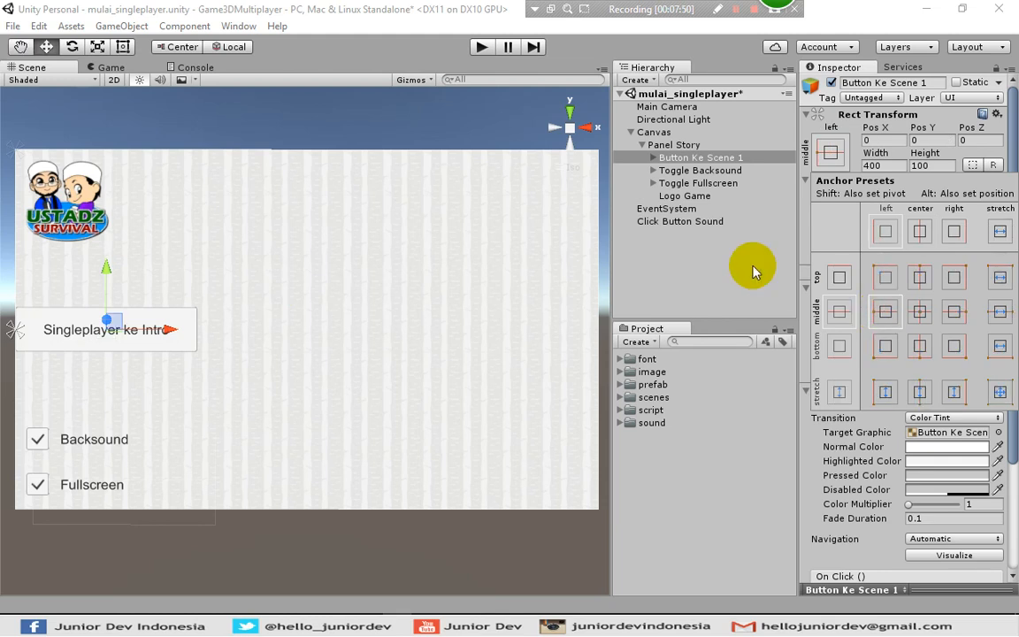
{"action": "left_click", "coordinate": [721, 258]}
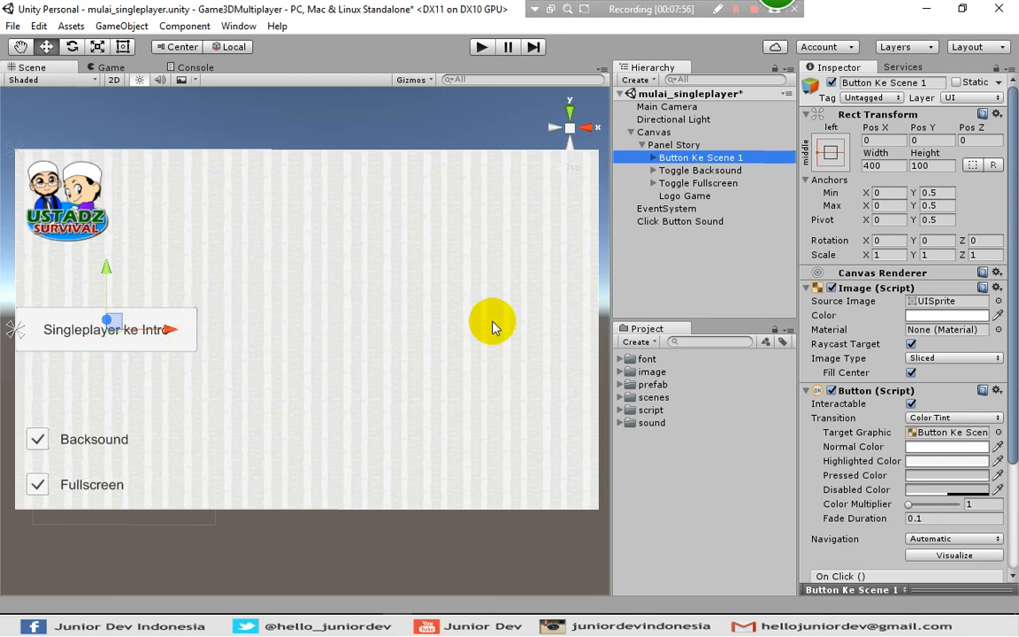
Replace the Image component of Button Ke Scene 1 with a Raw Image component
{"action": "left_click", "coordinate": [997, 291]}
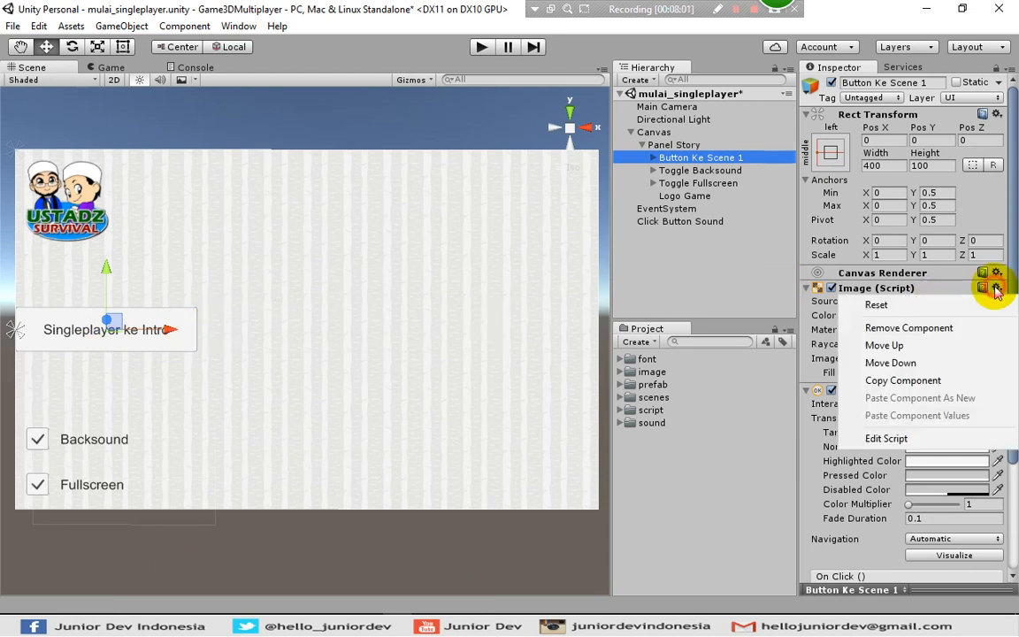
{"action": "left_click", "coordinate": [874, 328]}
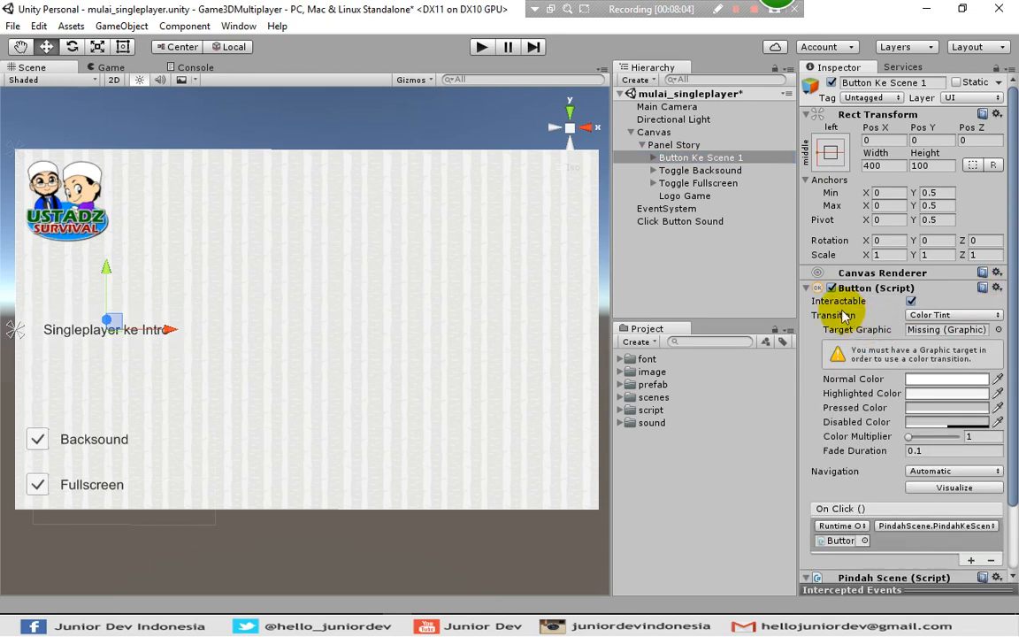
{"action": "left_click", "coordinate": [805, 288]}
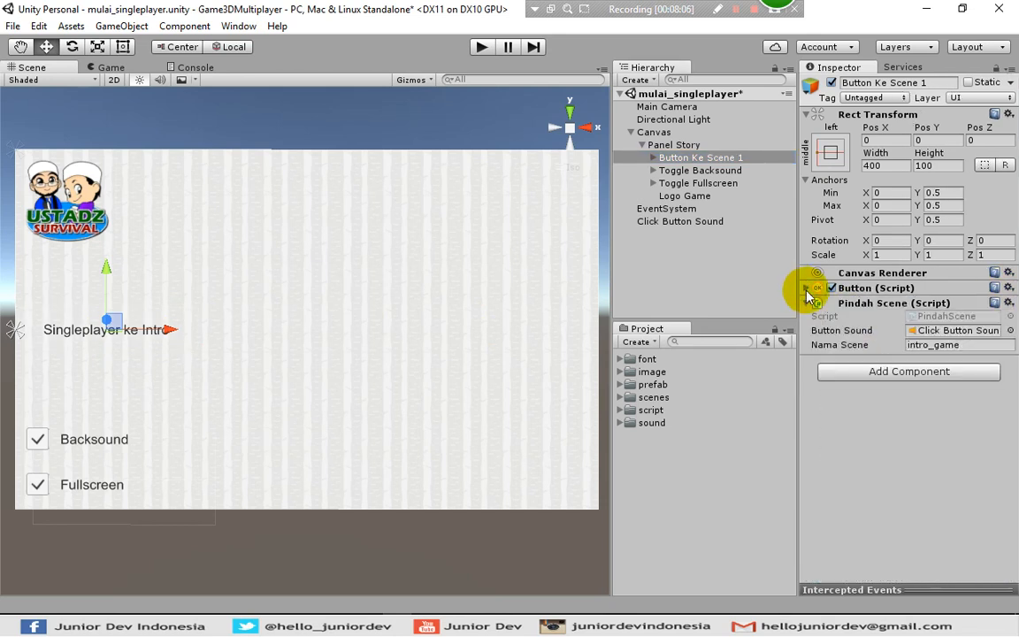
{"action": "left_click", "coordinate": [904, 373]}
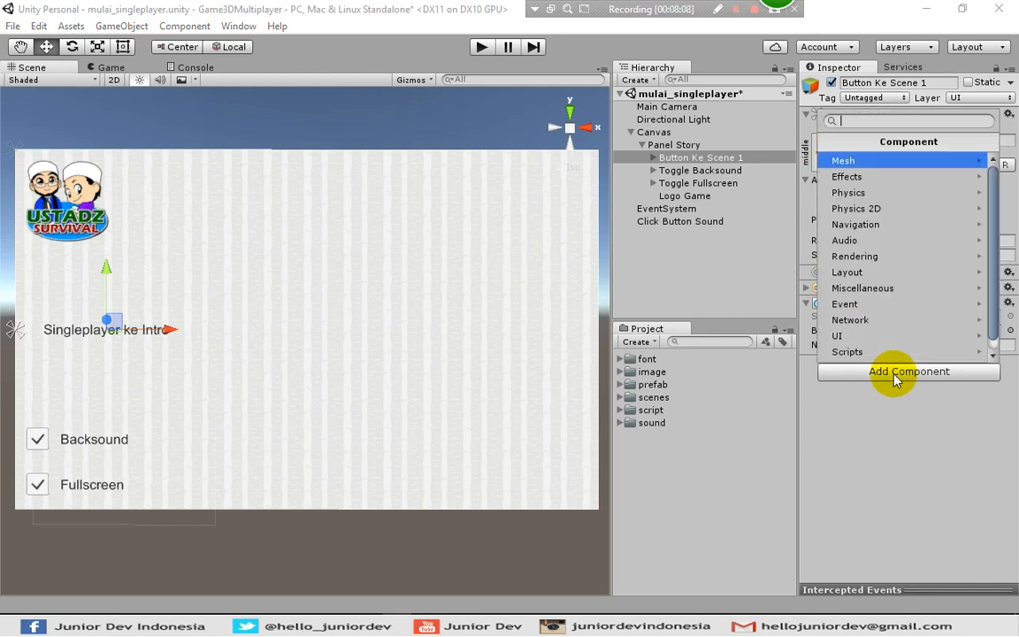
{"action": "type", "text": "raw"}
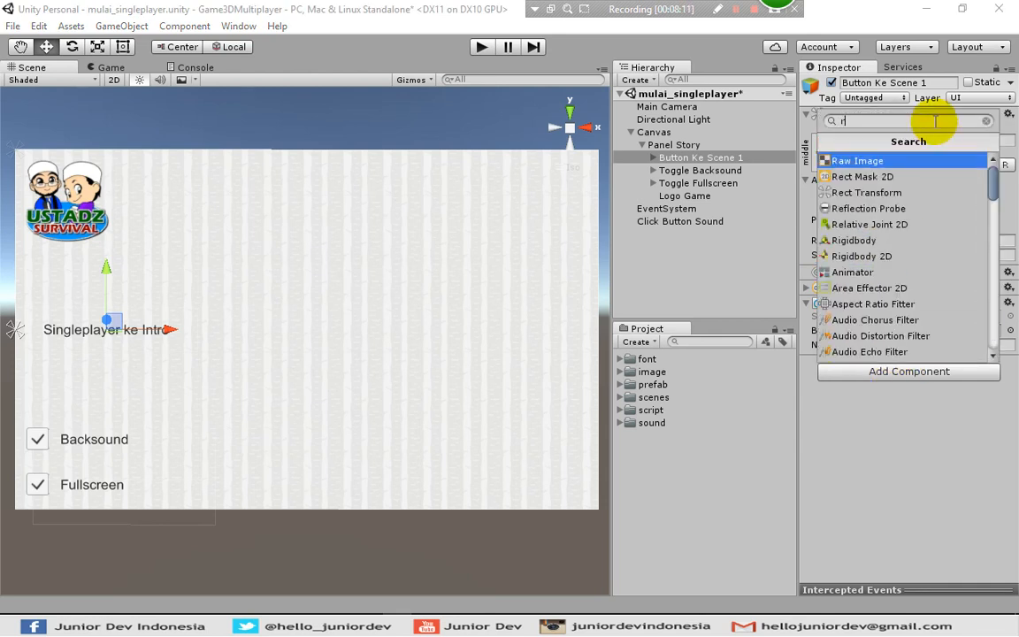
{"action": "left_click", "coordinate": [863, 160]}
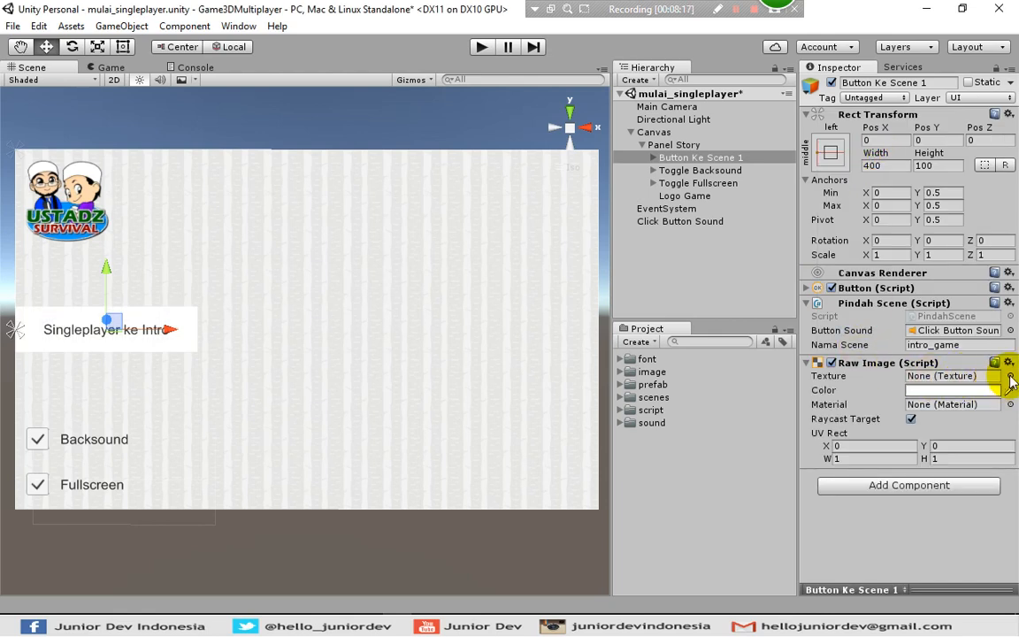
Assign the t6 arrow texture to the Raw Image of Button Ke Scene 1
{"action": "left_click", "coordinate": [1010, 376]}
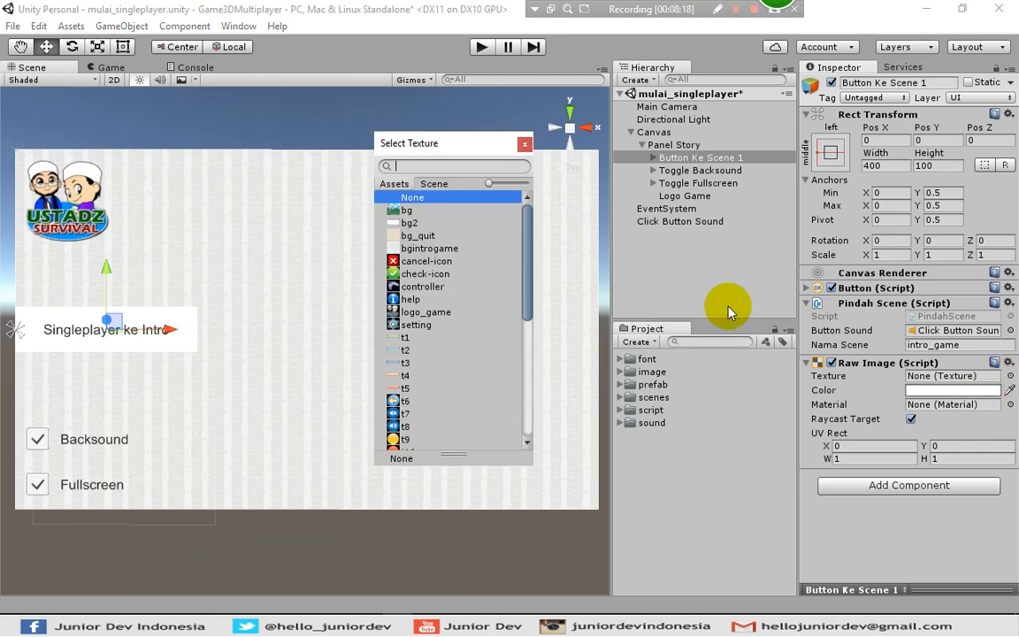
{"action": "left_click", "coordinate": [404, 401]}
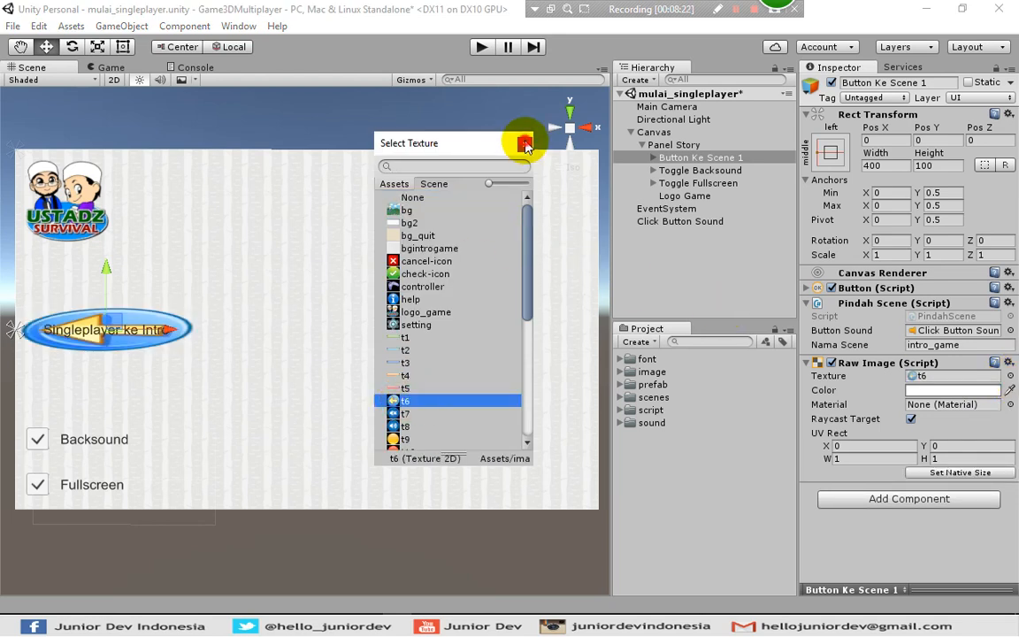
{"action": "left_click", "coordinate": [526, 144]}
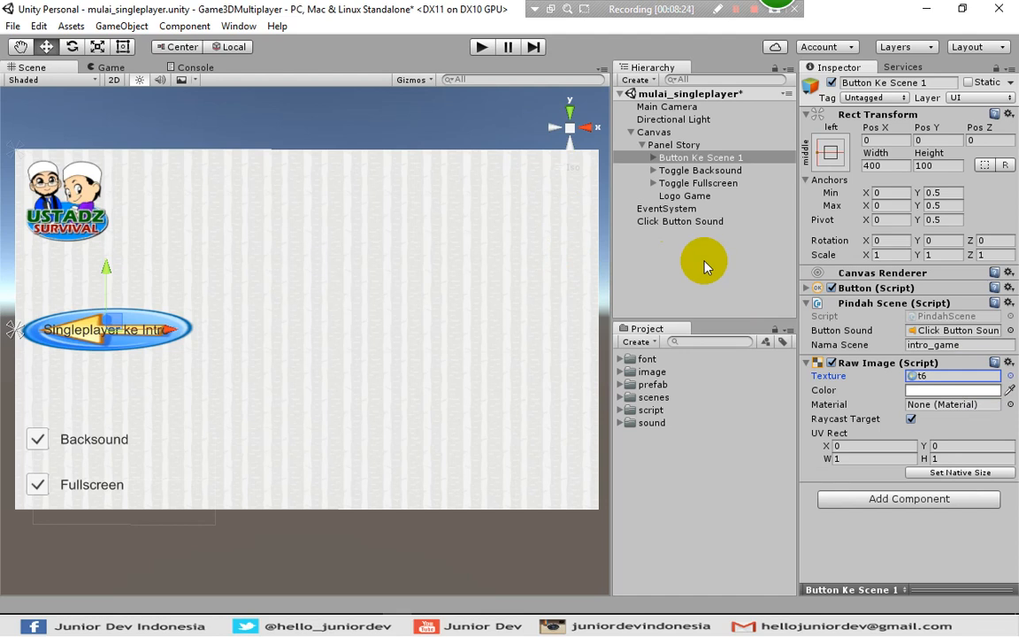
Set the width of Button Ke Scene 1 to 100
{"action": "left_click", "coordinate": [878, 165]}
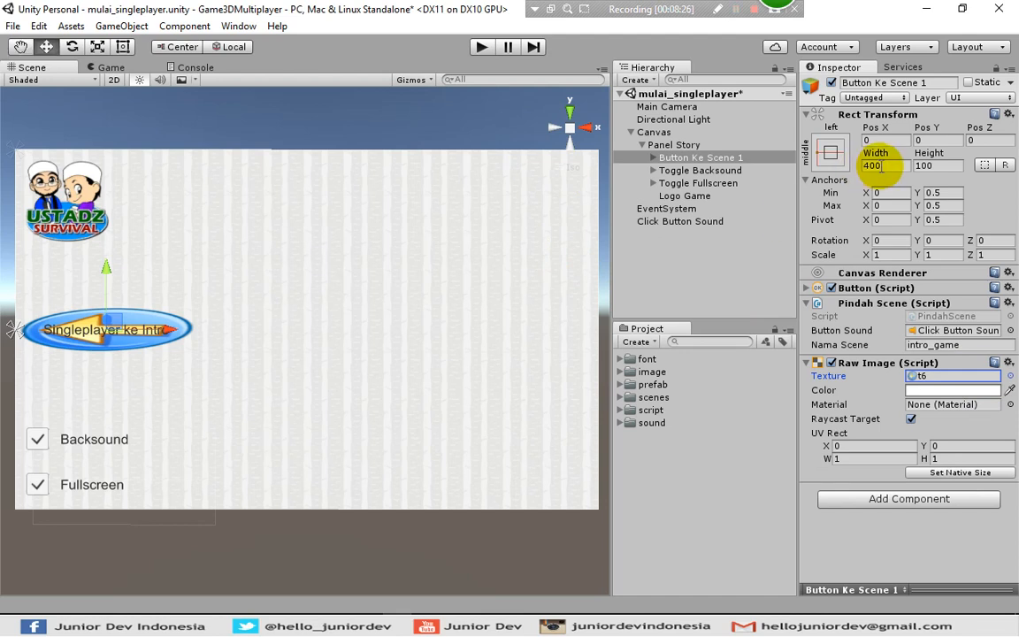
{"action": "double_click", "coordinate": [881, 167]}
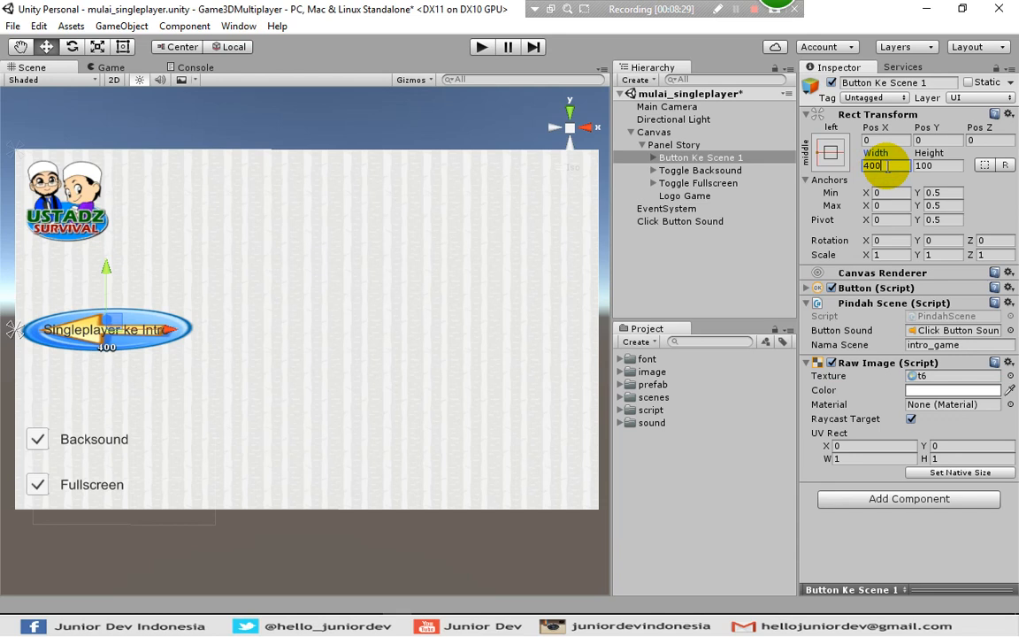
{"action": "left_click_drag", "start_coordinate": [896, 165], "coordinate": [817, 163]}
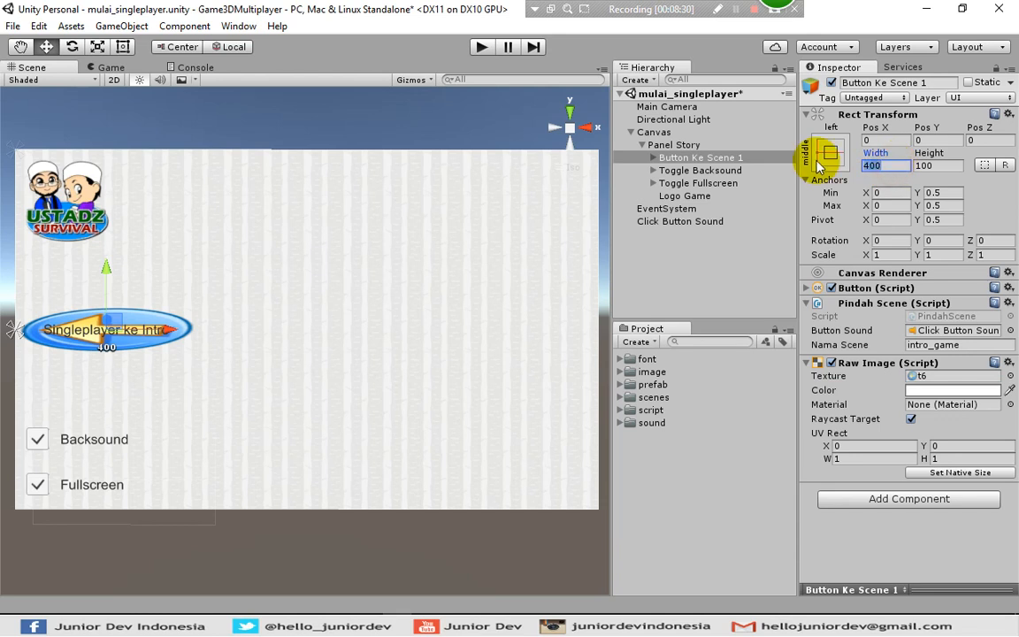
{"action": "type", "text": "100"}
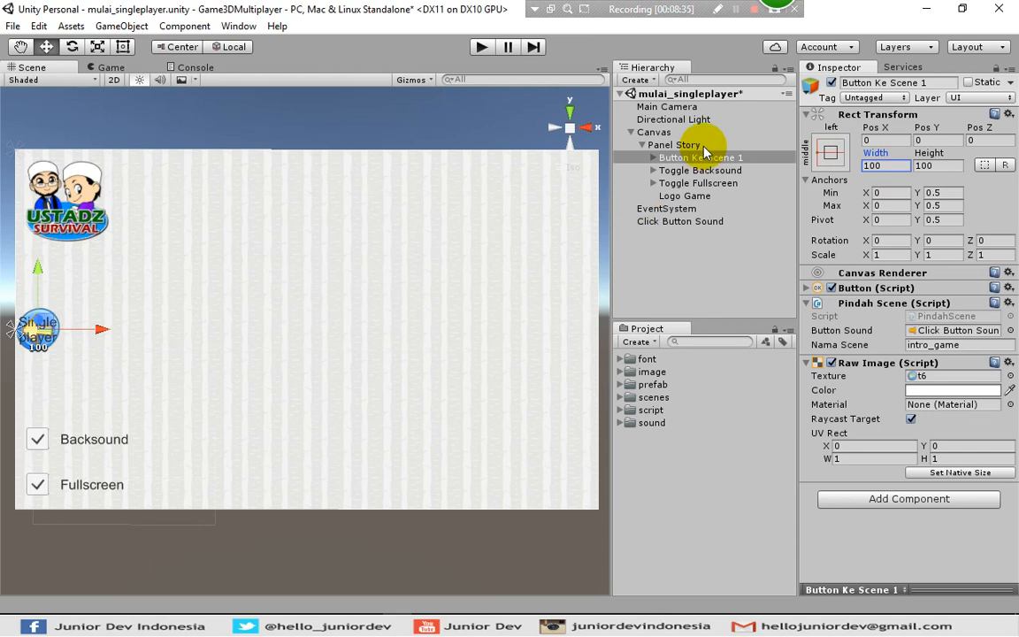
Anchor the Text of Button Ke Scene 1 to middle-center with pivot and position, and move it below the arrow to about Y -91
{"action": "left_click", "coordinate": [692, 145]}
{"action": "left_click", "coordinate": [674, 156]}
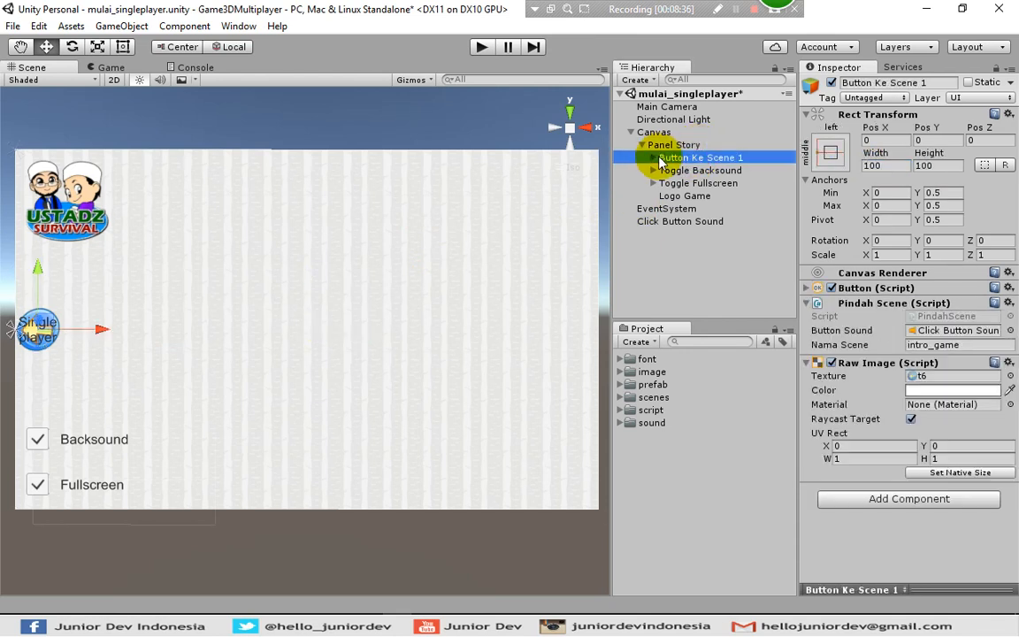
{"action": "left_click", "coordinate": [652, 158]}
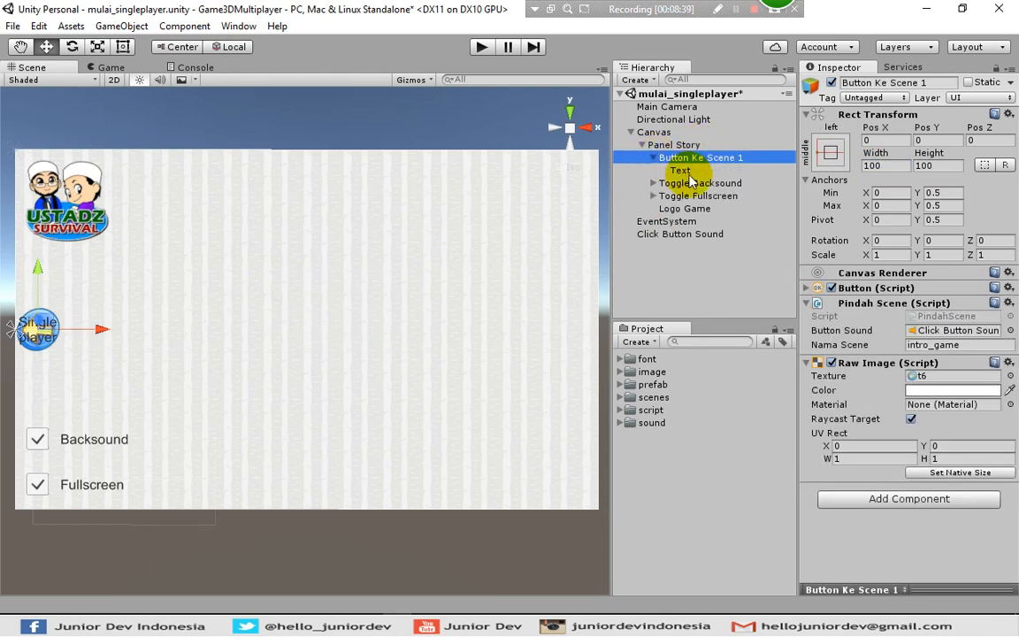
{"action": "left_click", "coordinate": [681, 171]}
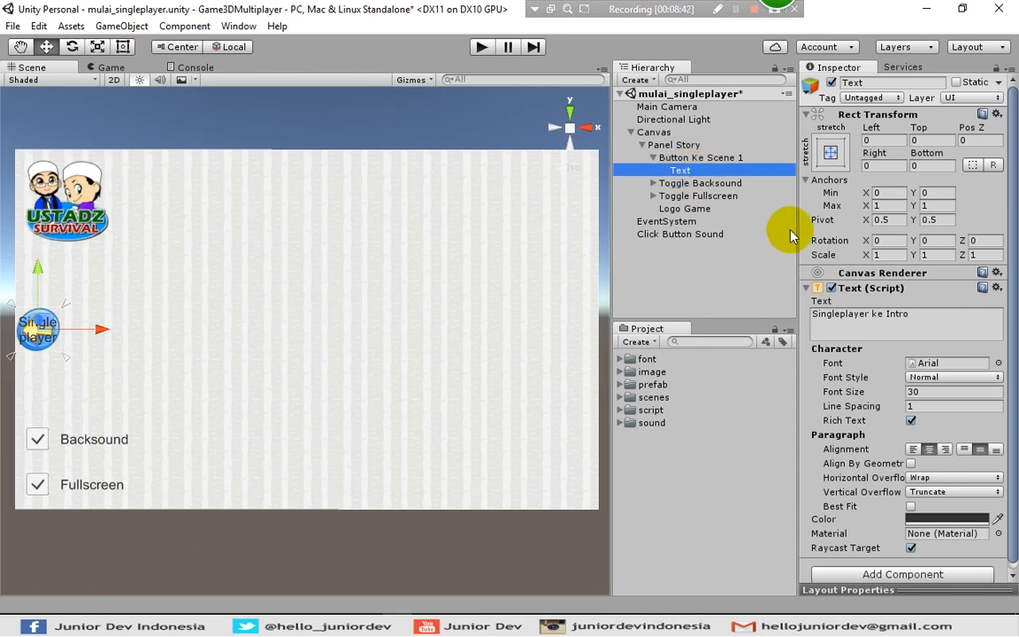
{"action": "left_click", "coordinate": [823, 149]}
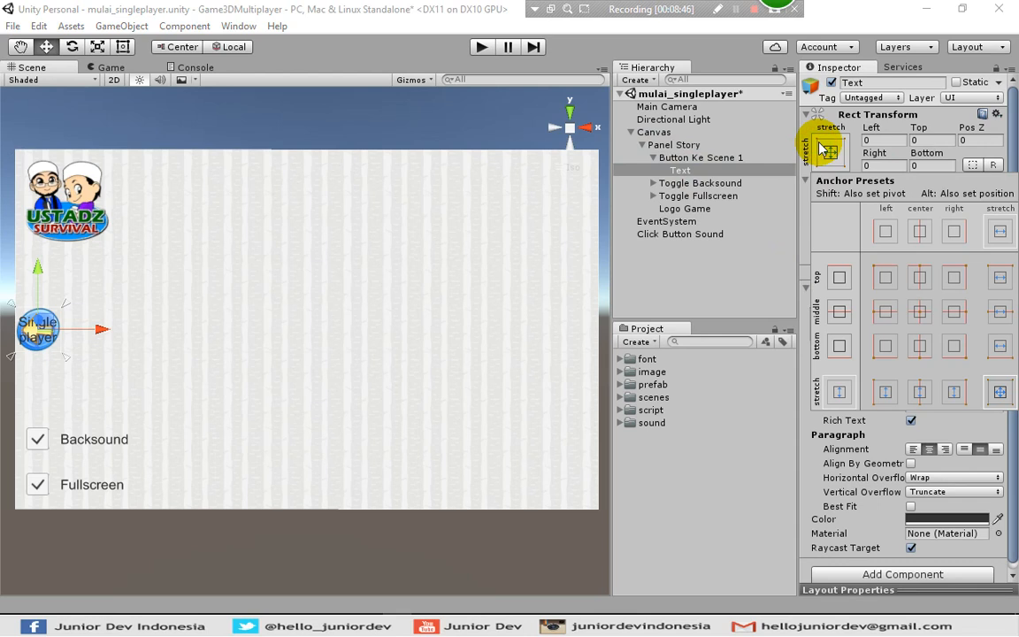
{"action": "key", "text": "shift+alt"}
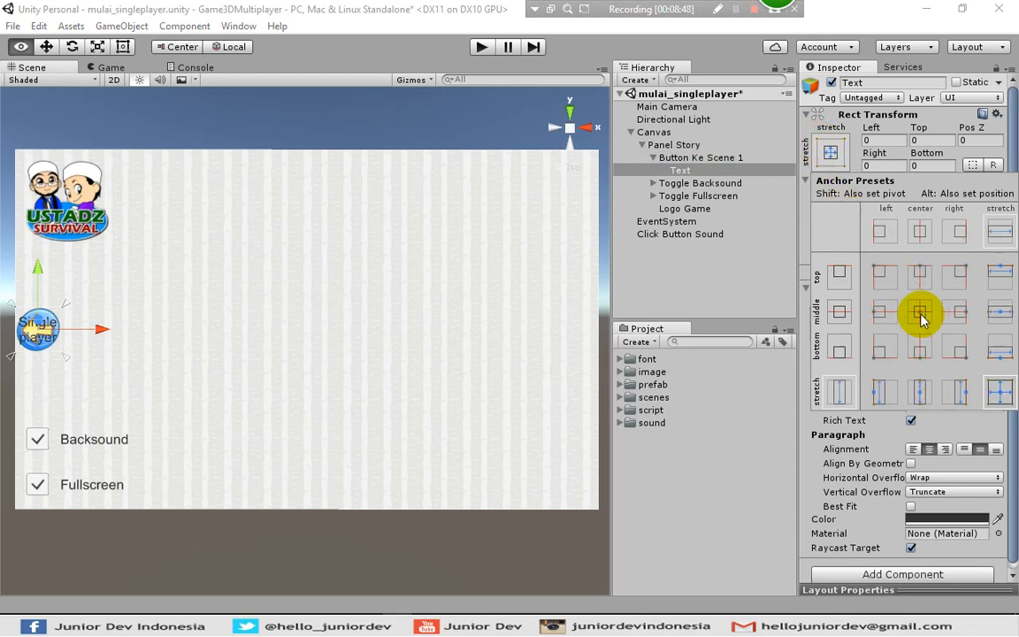
{"action": "left_click", "coordinate": [920, 314], "text": "alt+shift"}
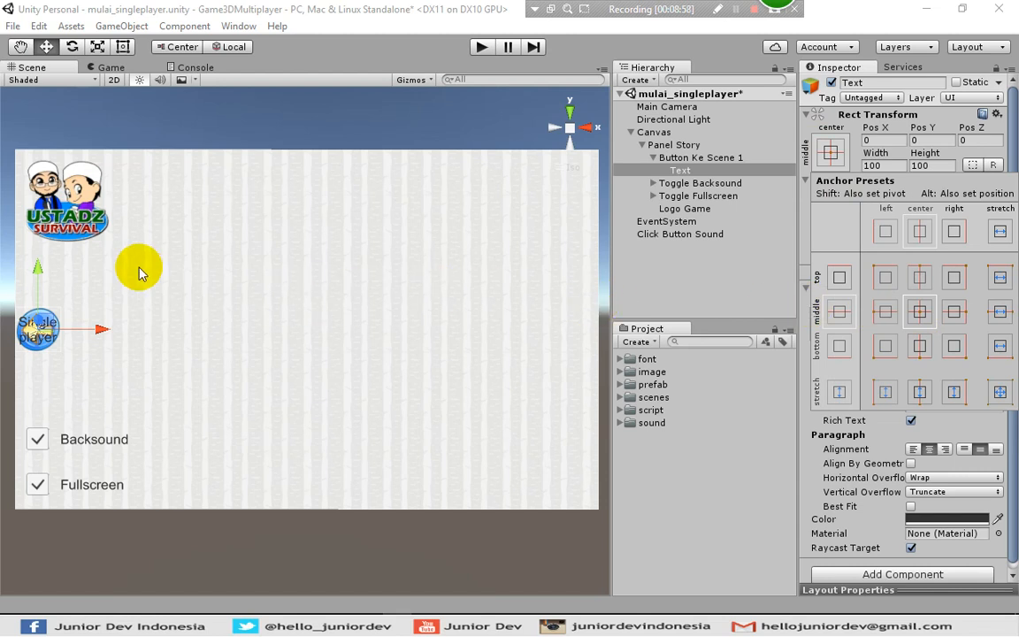
{"action": "left_click", "coordinate": [39, 281]}
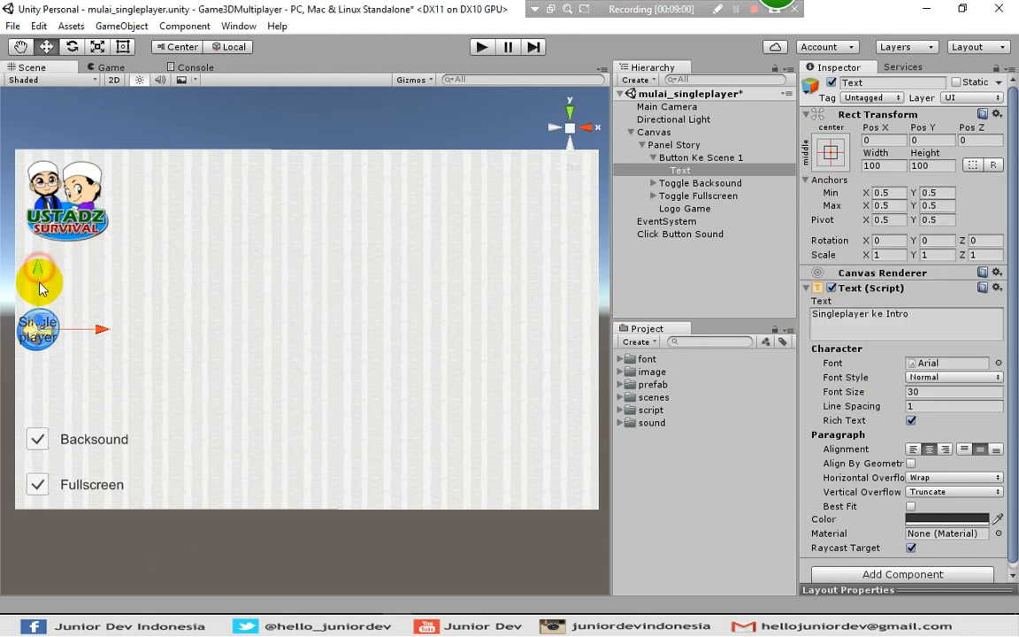
{"action": "left_click_drag", "start_coordinate": [40, 278], "coordinate": [38, 317]}
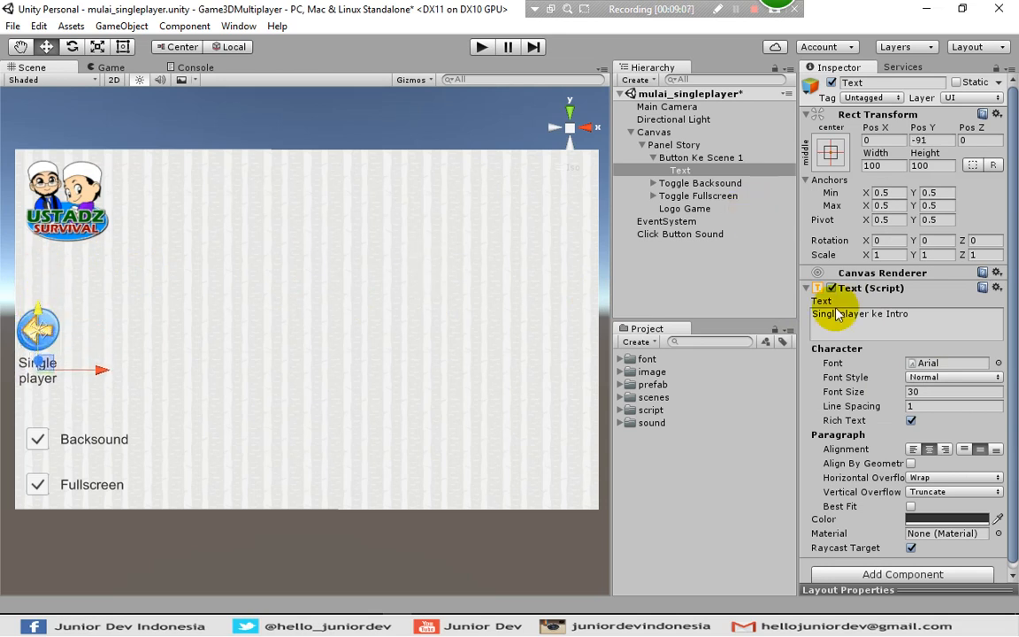
Change the button label's text to "Menu Utama" and set its width to 200
{"action": "left_click", "coordinate": [911, 318]}
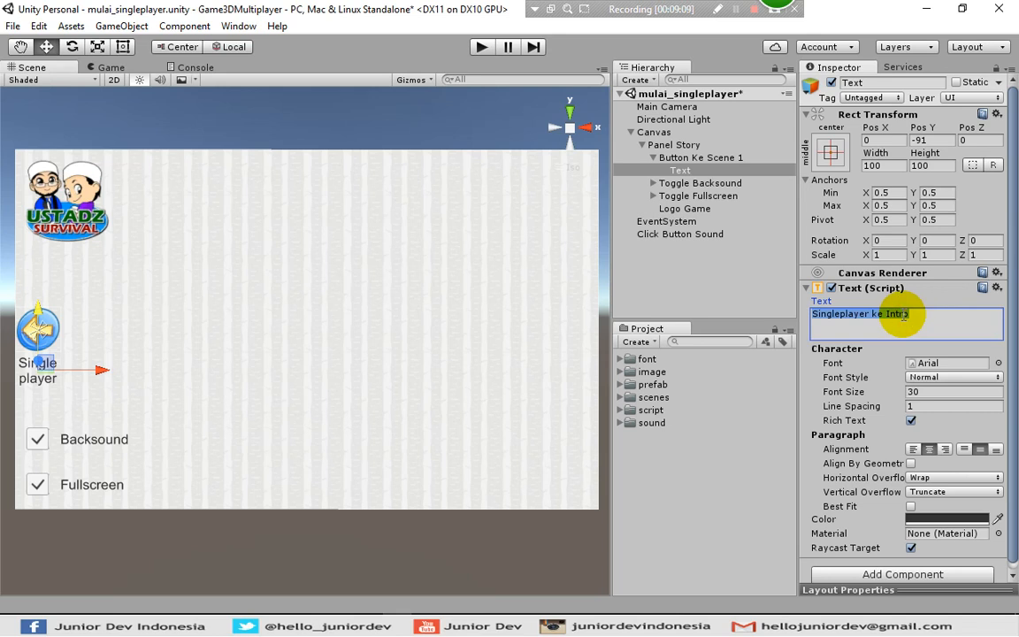
{"action": "type", "text": "Menu Utama"}
{"action": "key", "text": "alt"}
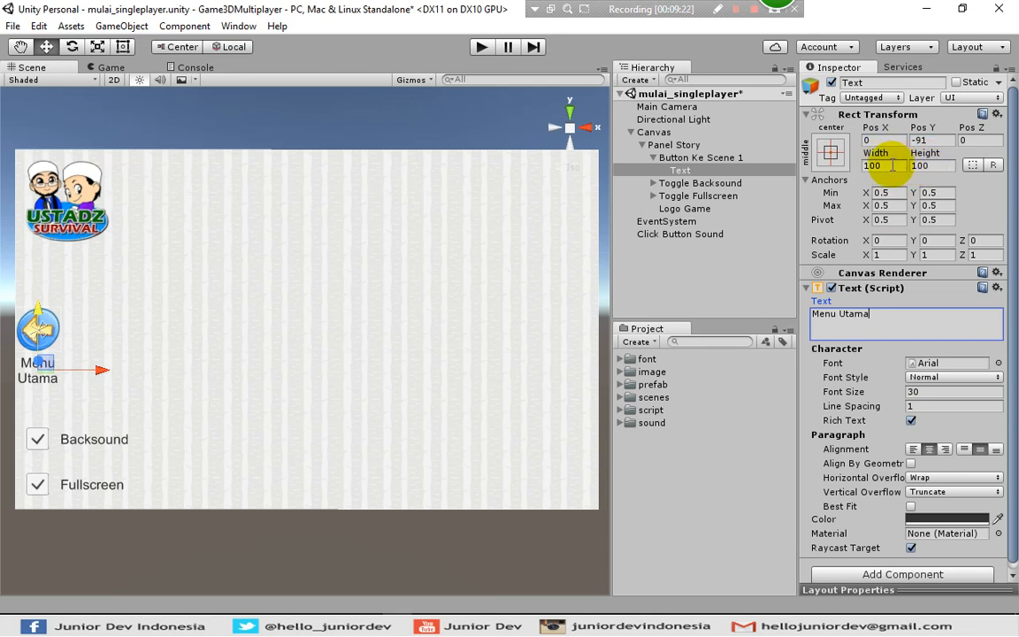
{"action": "left_click", "coordinate": [923, 165]}
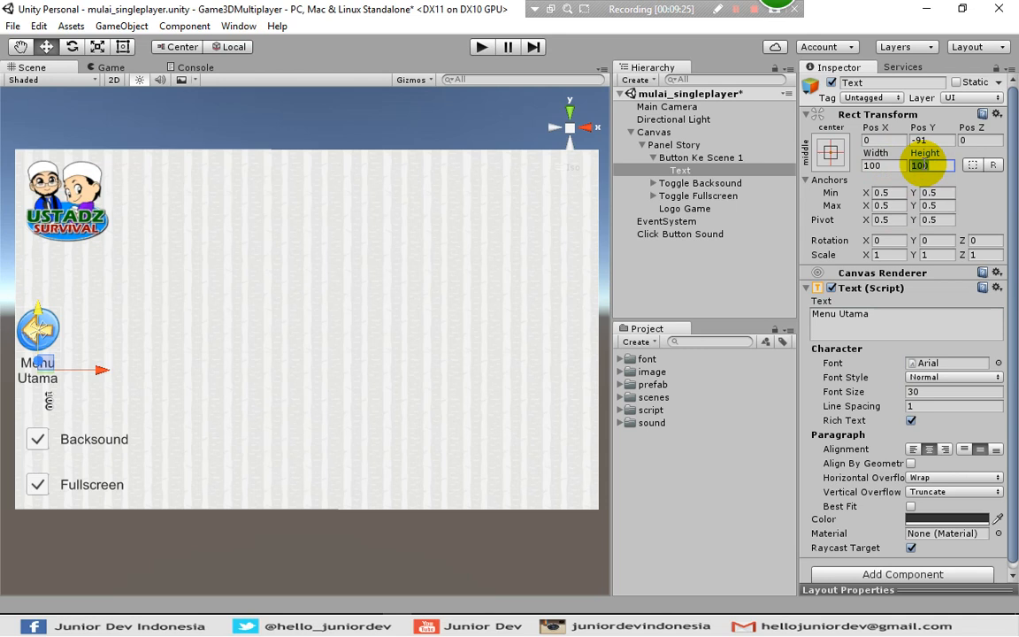
{"action": "left_click", "coordinate": [881, 166]}
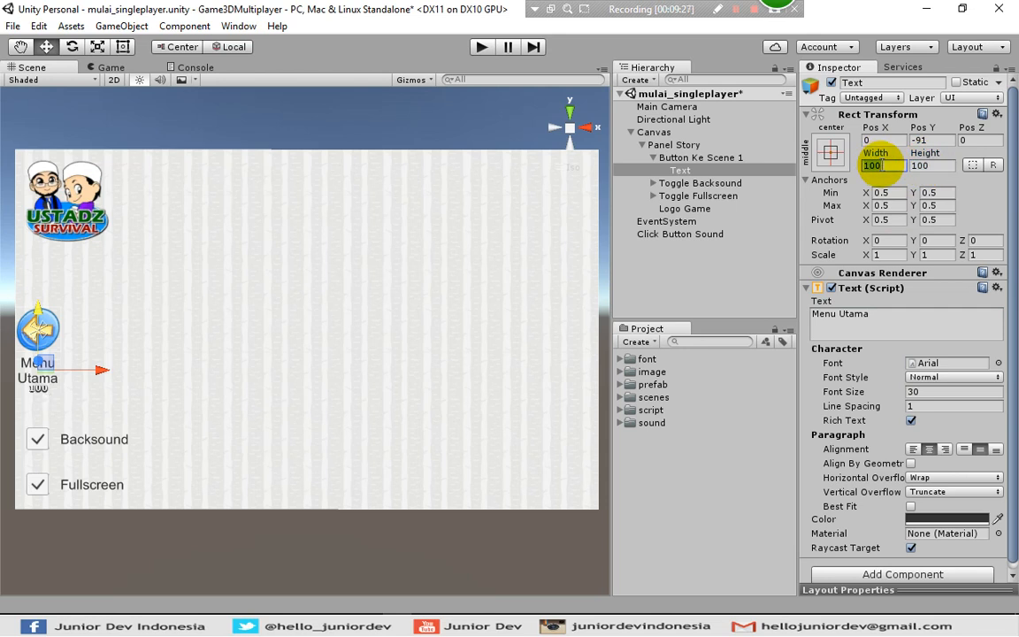
{"action": "type", "text": "200"}
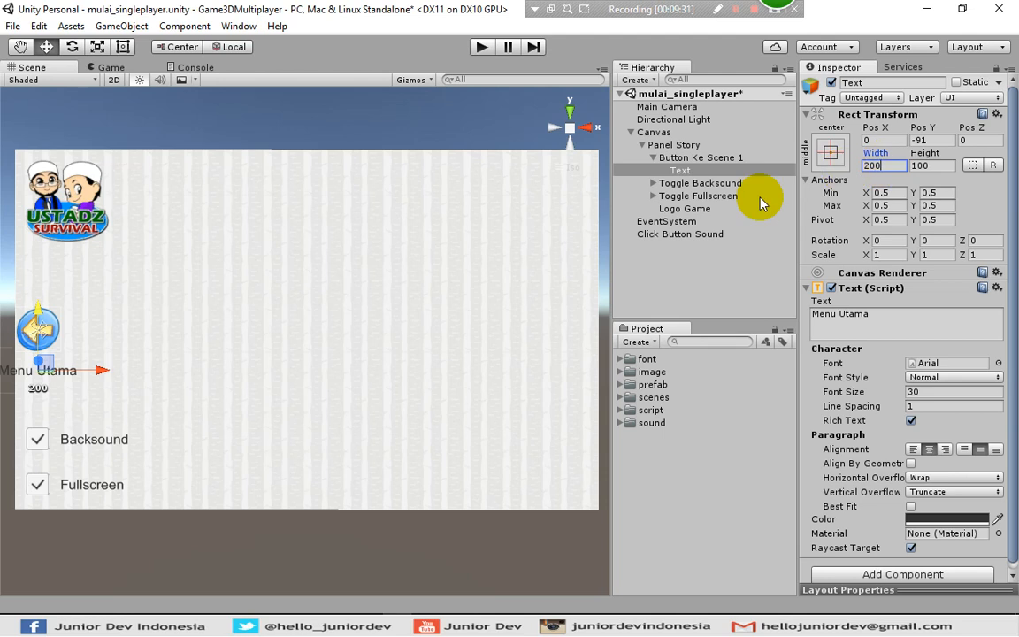
Set the X position of Button Ke Scene 1 to 50
{"action": "left_click", "coordinate": [681, 158]}
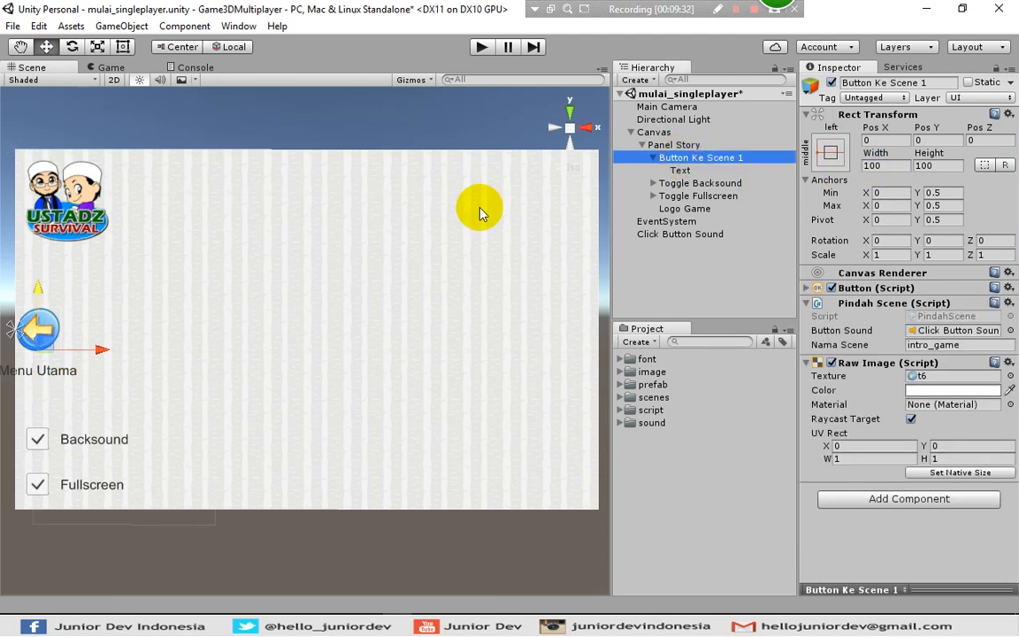
{"action": "left_click", "coordinate": [875, 142]}
{"action": "left_click", "coordinate": [882, 141]}
{"action": "type", "text": "20"}
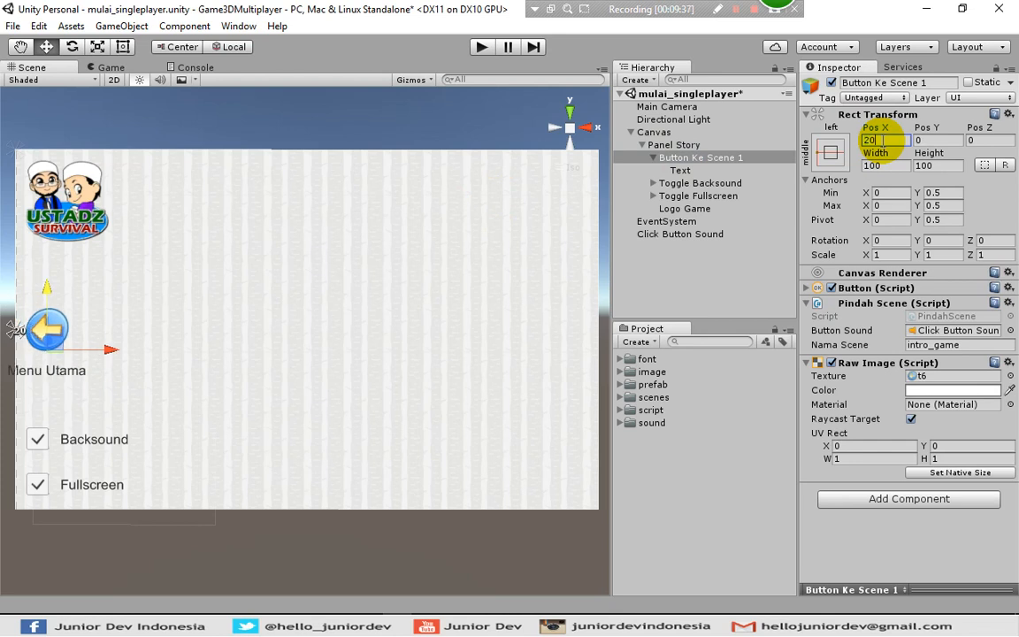
{"action": "type", "text": "100"}
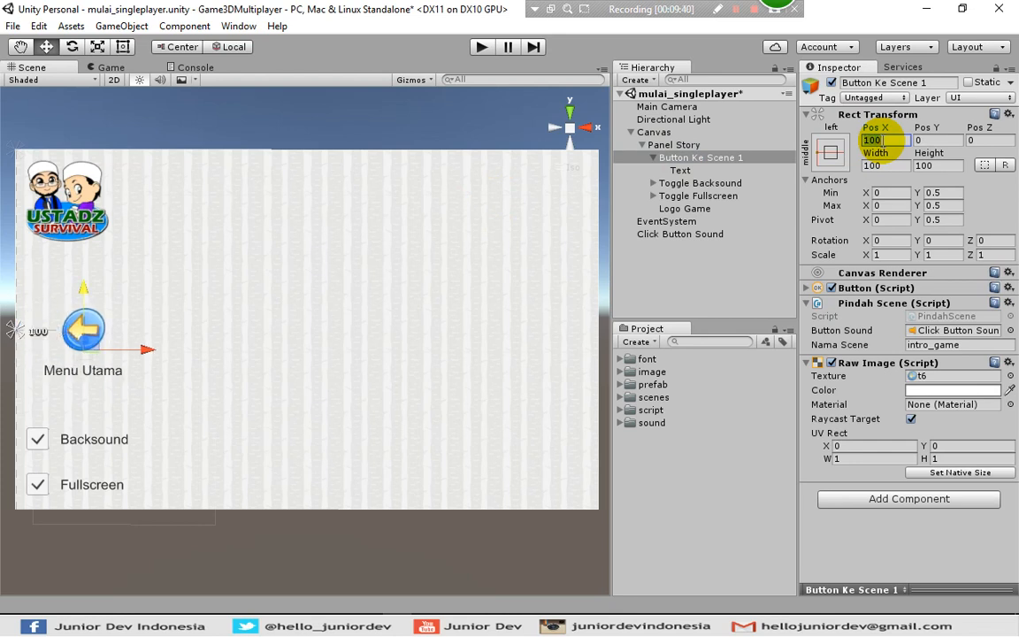
{"action": "type", "text": "50"}
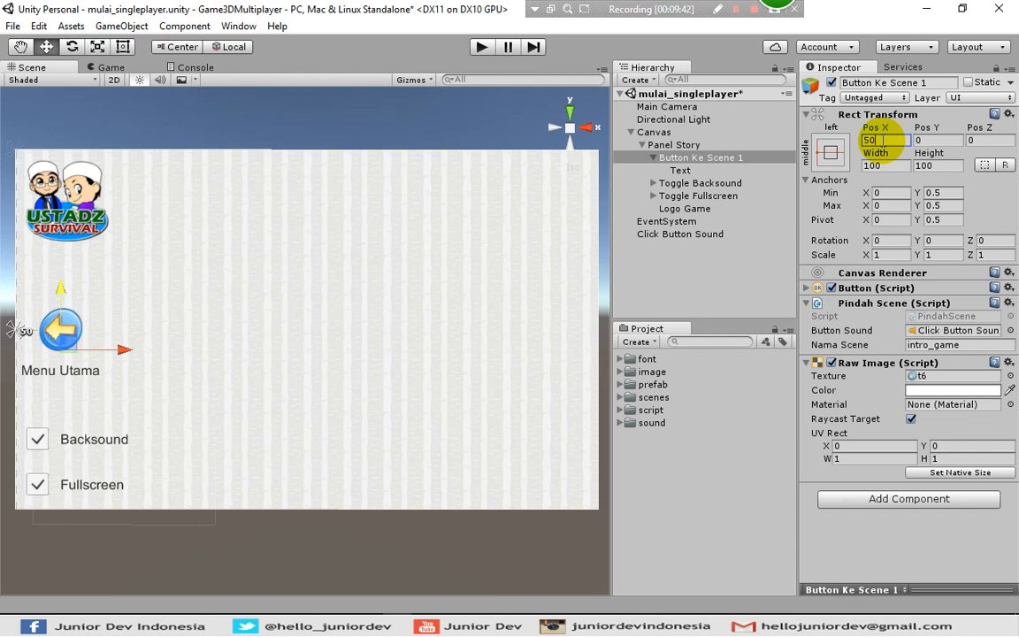
Move the Menu Utama label up to about Y -75 and set its font to CaveatBrush-Regular - Copy
{"action": "left_click", "coordinate": [682, 171]}
{"action": "left_click_drag", "start_coordinate": [64, 318], "coordinate": [64, 310]}
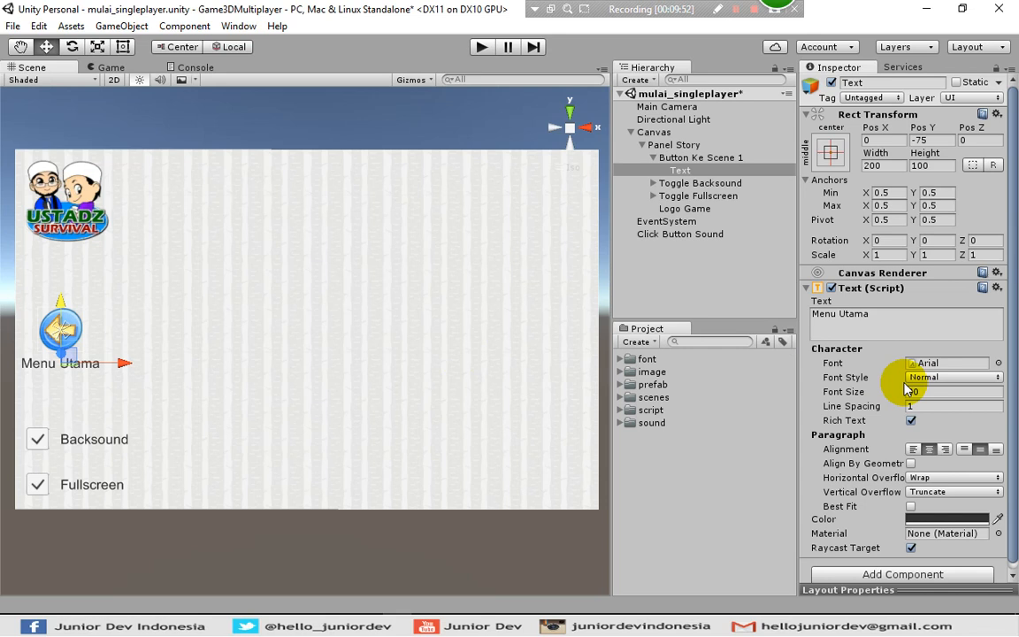
{"action": "left_click", "coordinate": [999, 363]}
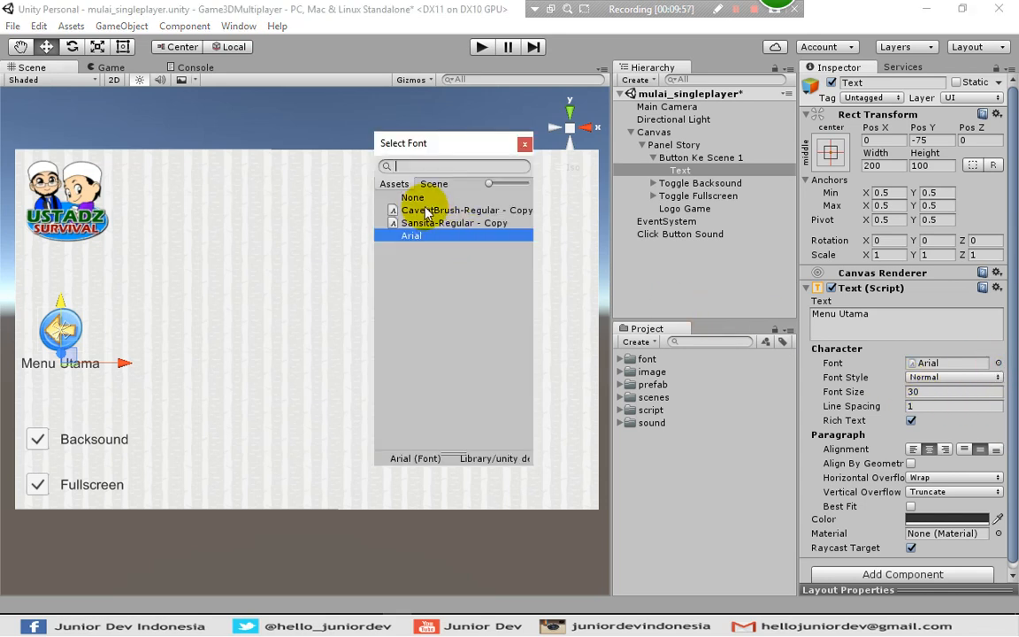
{"action": "left_click", "coordinate": [426, 212]}
{"action": "left_click", "coordinate": [524, 143]}
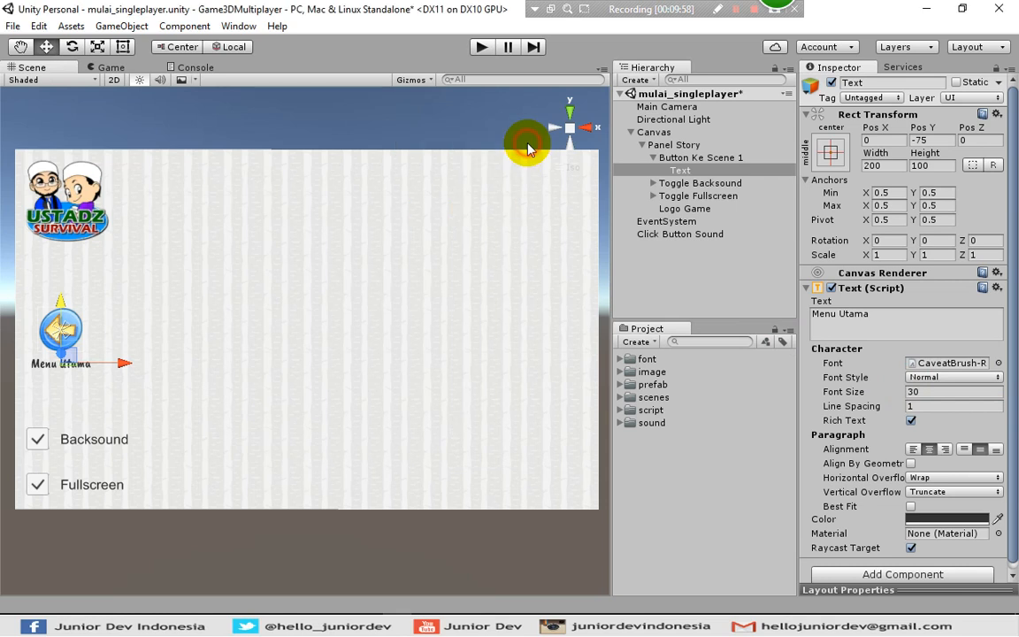
Add a Shadow component to the Menu Utama label
{"action": "scroll", "coordinate": [973, 531], "scroll_direction": "down", "scroll_amount": 1}
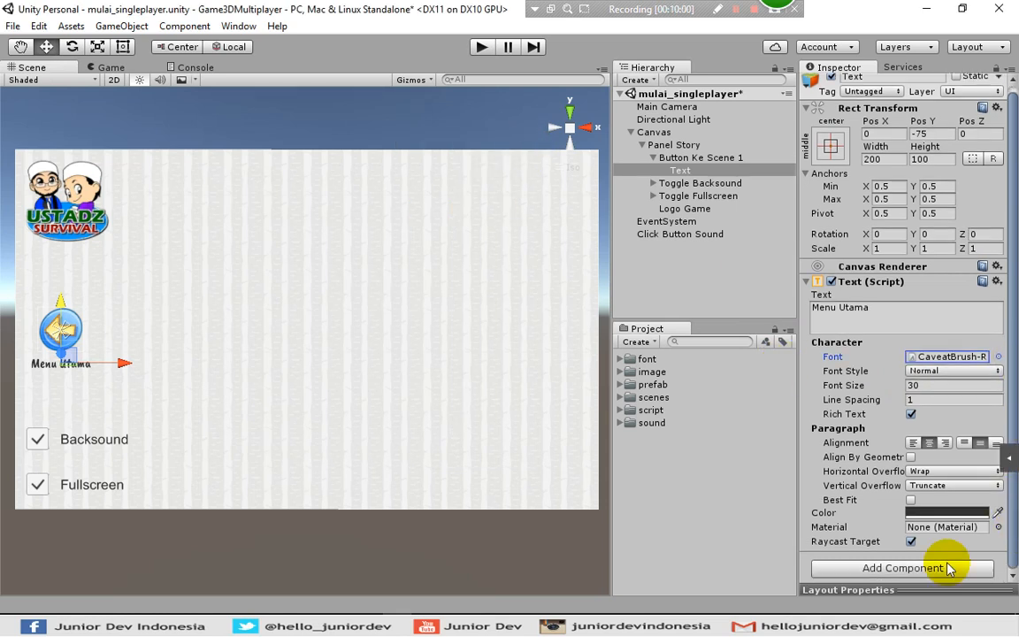
{"action": "left_click", "coordinate": [890, 569]}
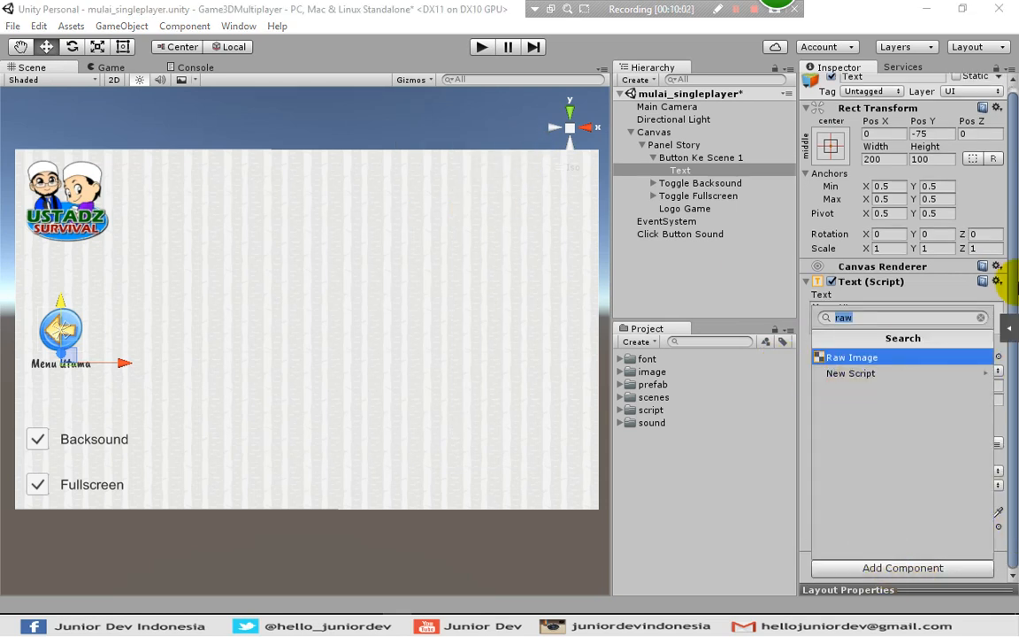
{"action": "left_click", "coordinate": [982, 318]}
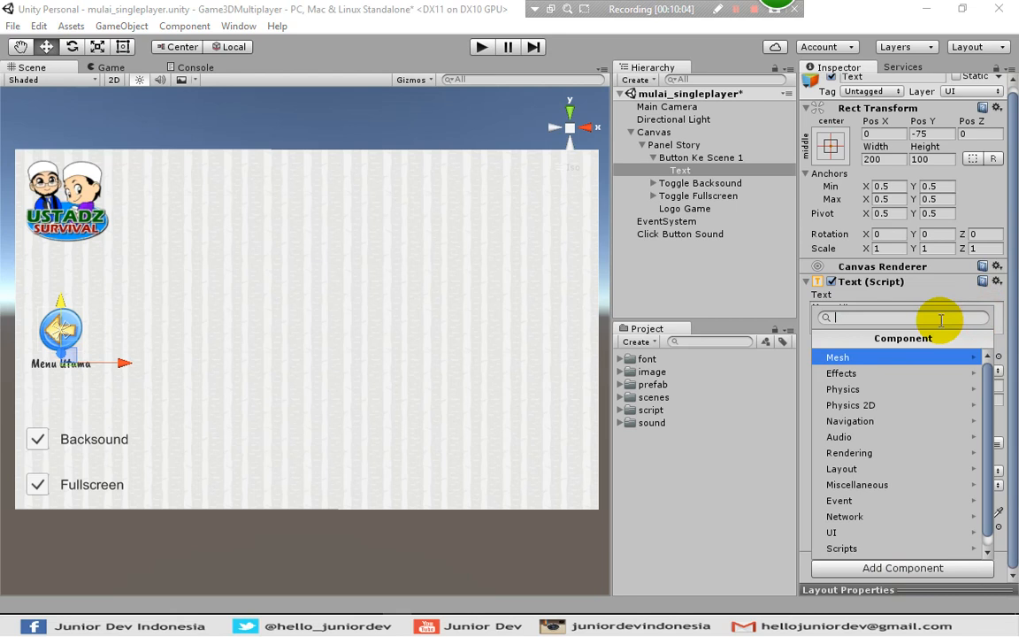
{"action": "type", "text": "sha"}
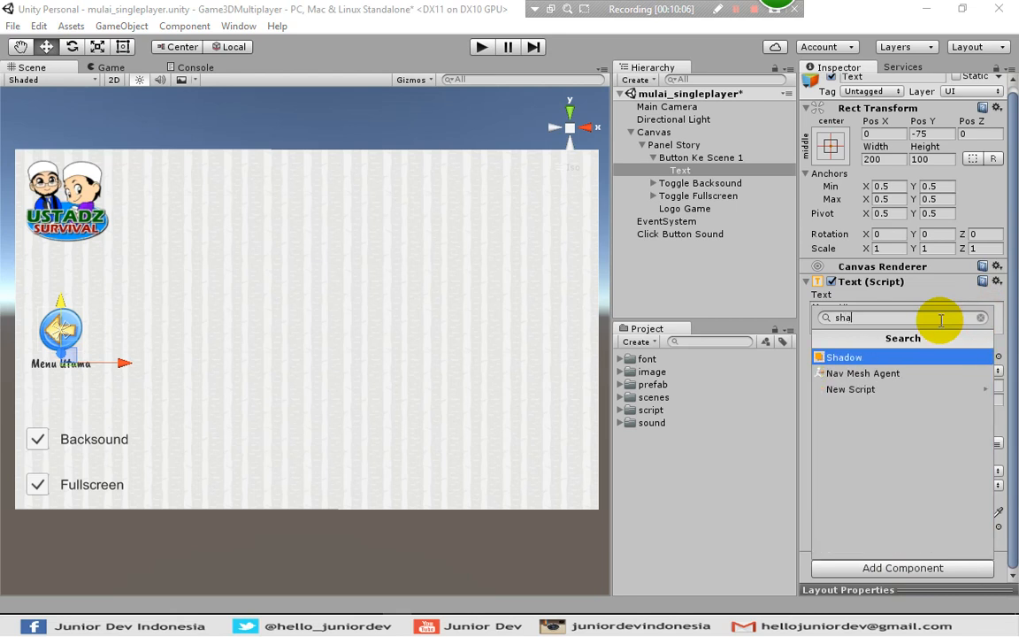
{"action": "left_click", "coordinate": [847, 357]}
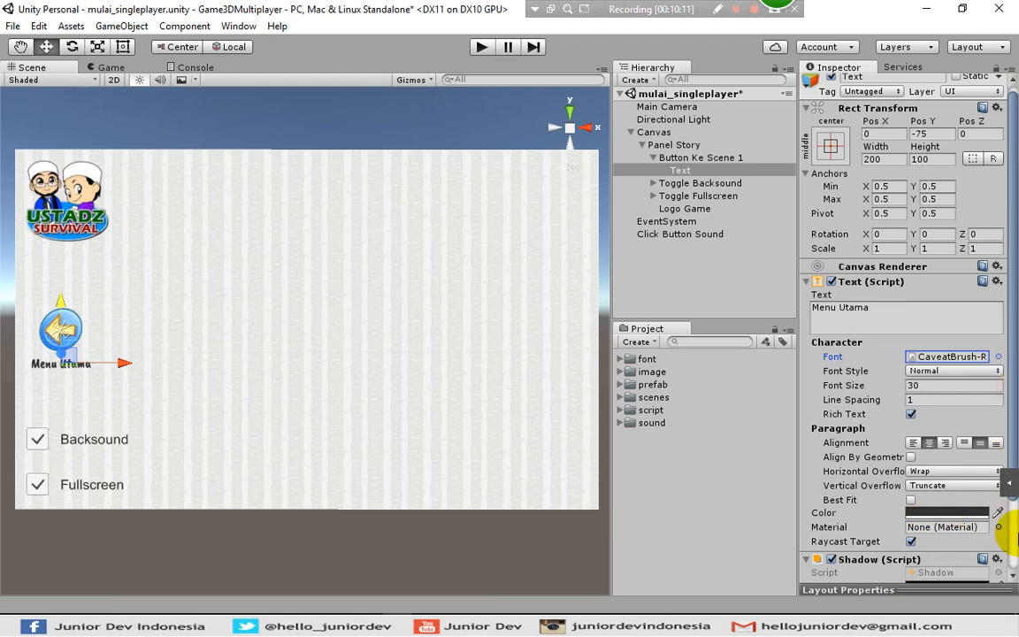
Set the effect color of the label's shadow to white
{"action": "scroll", "coordinate": [1008, 535], "scroll_direction": "down", "scroll_amount": 3}
{"action": "left_click", "coordinate": [920, 501]}
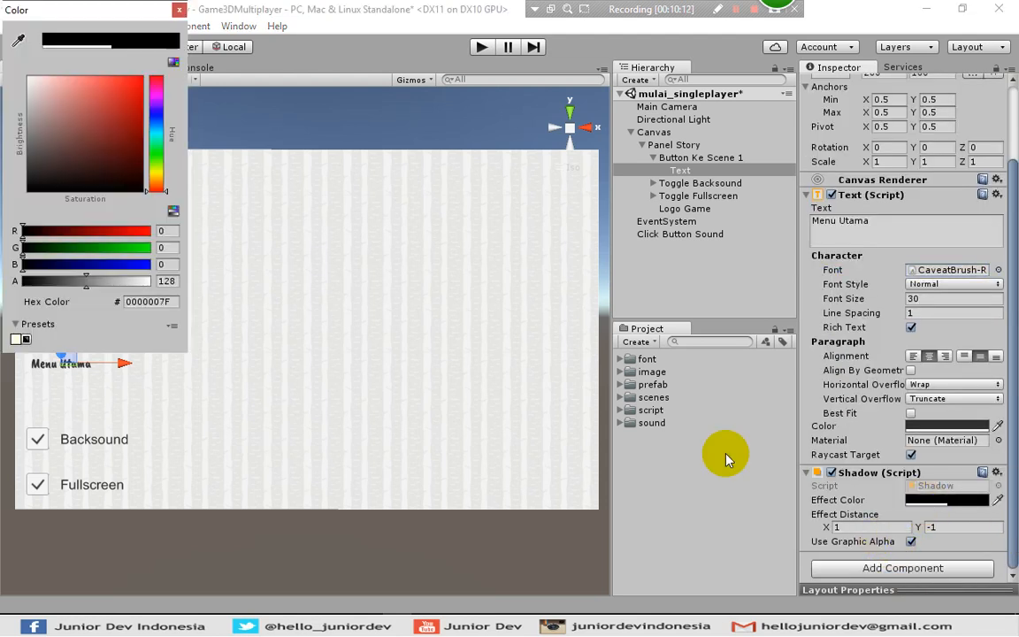
{"action": "left_click_drag", "start_coordinate": [76, 97], "coordinate": [3, 37]}
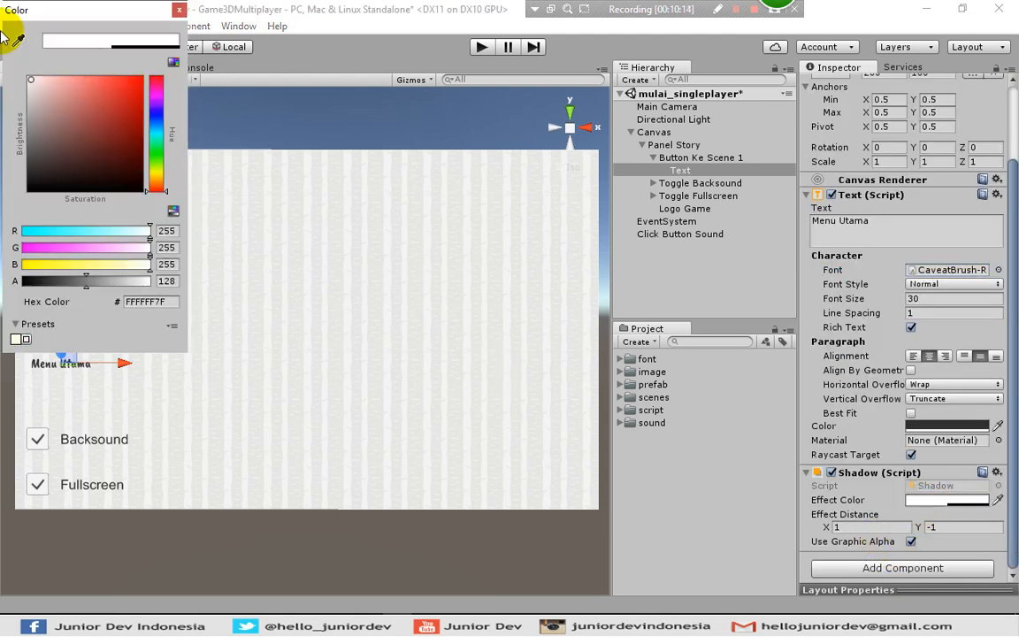
{"action": "left_click", "coordinate": [179, 10]}
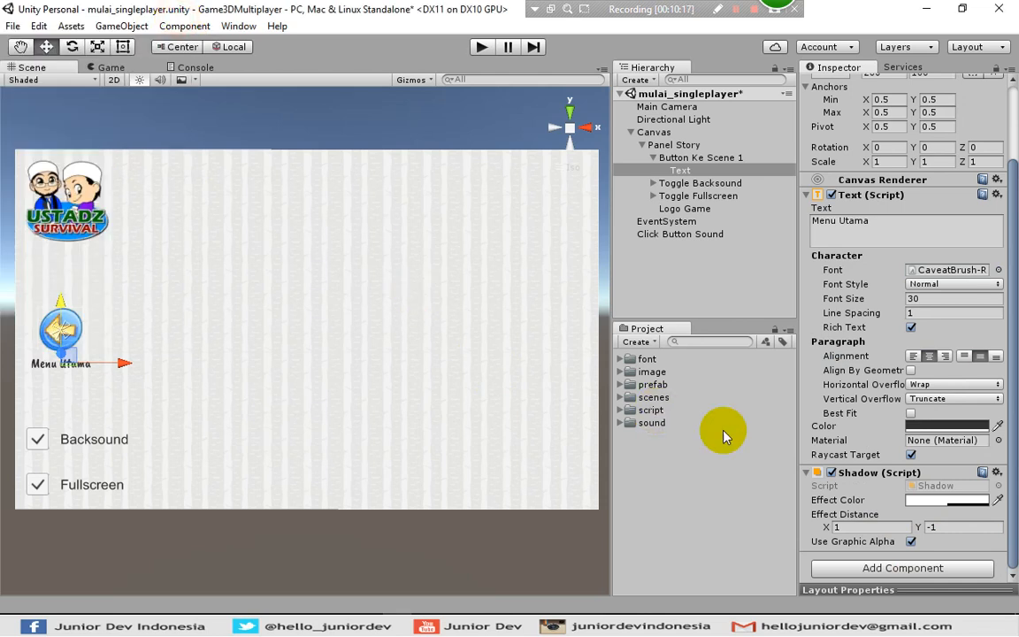
Set the shadow's effect distance to X 2 and Y -2
{"action": "left_click", "coordinate": [844, 528]}
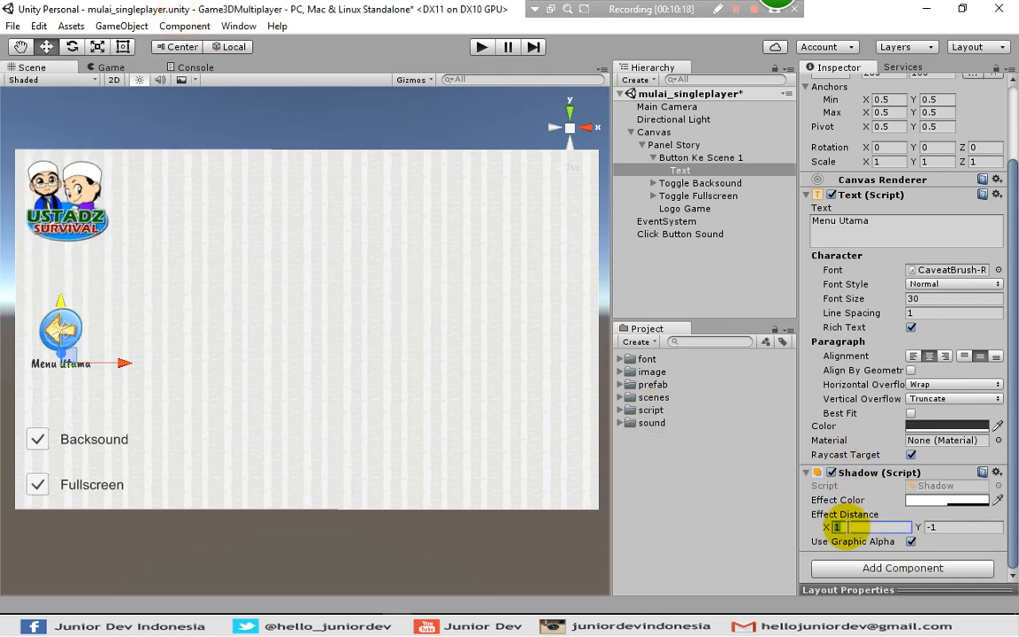
{"action": "type", "text": "2"}
{"action": "key", "text": "Tab"}
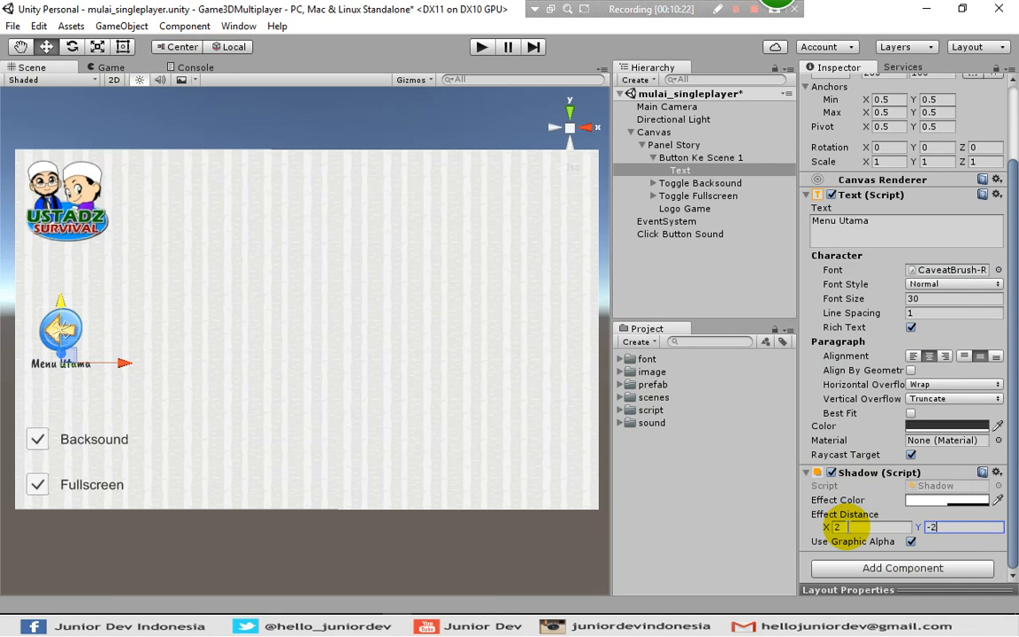
{"action": "type", "text": "-2"}
{"action": "left_click", "coordinate": [730, 297]}
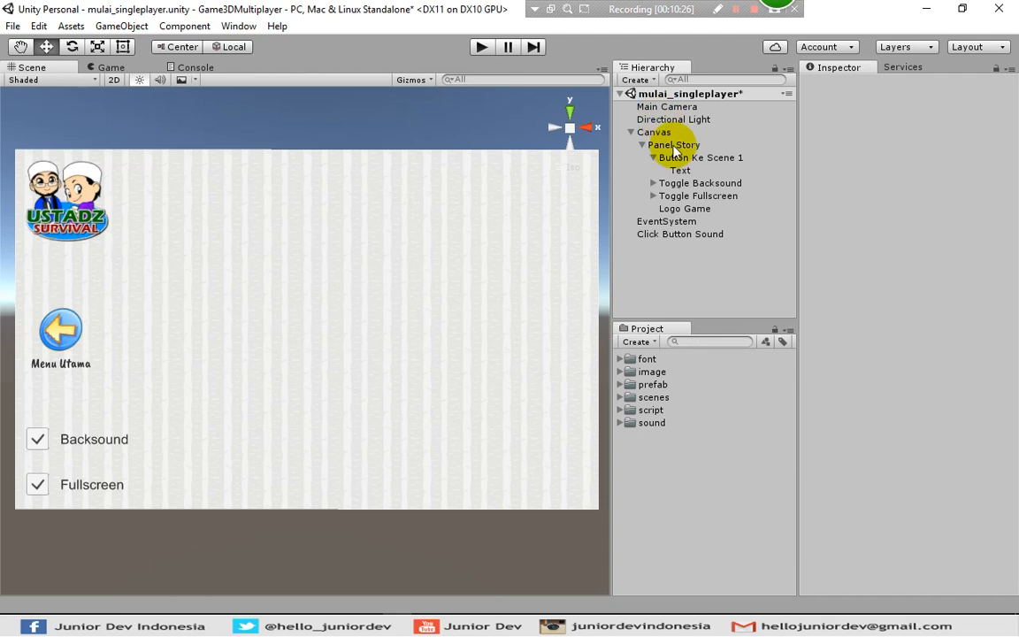
Add a new UI Panel as a child of Panel Story
{"action": "left_click", "coordinate": [654, 158]}
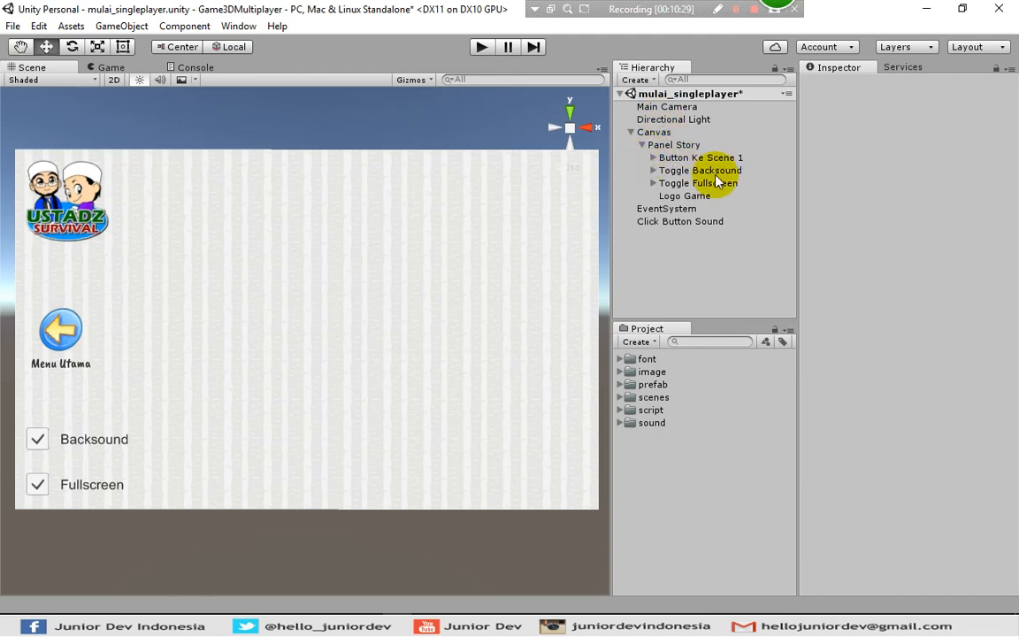
{"action": "left_click", "coordinate": [665, 147]}
{"action": "right_click", "coordinate": [664, 149]}
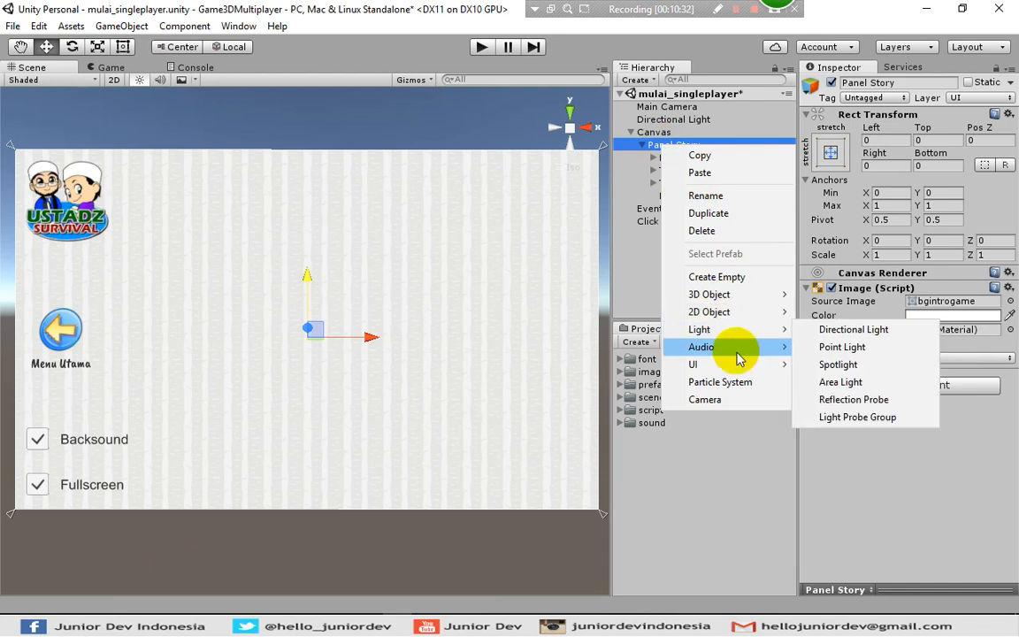
{"action": "mouse_move", "coordinate": [739, 366]}
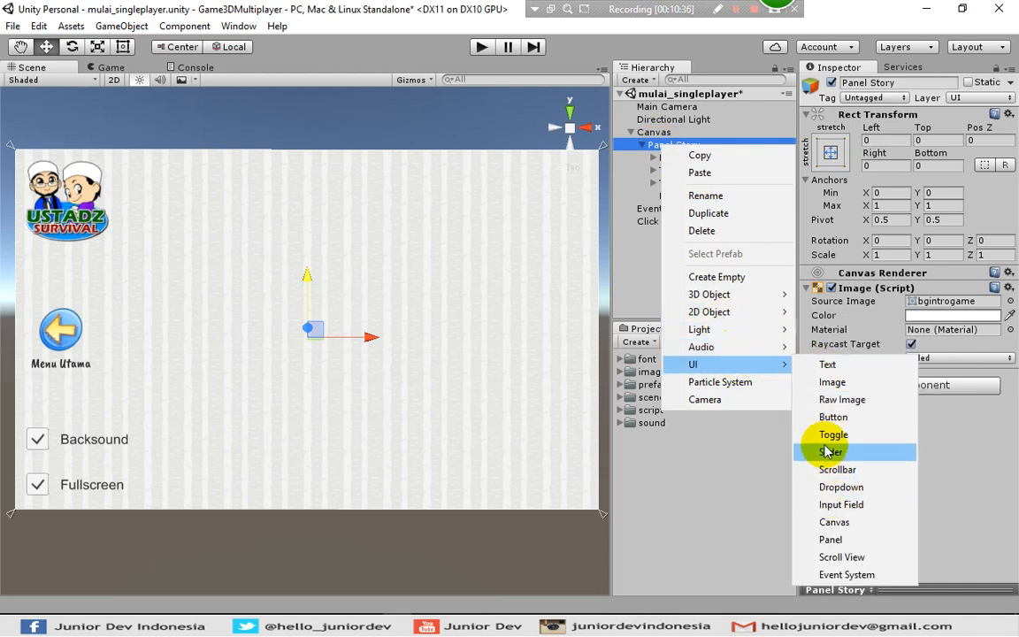
{"action": "left_click", "coordinate": [831, 540]}
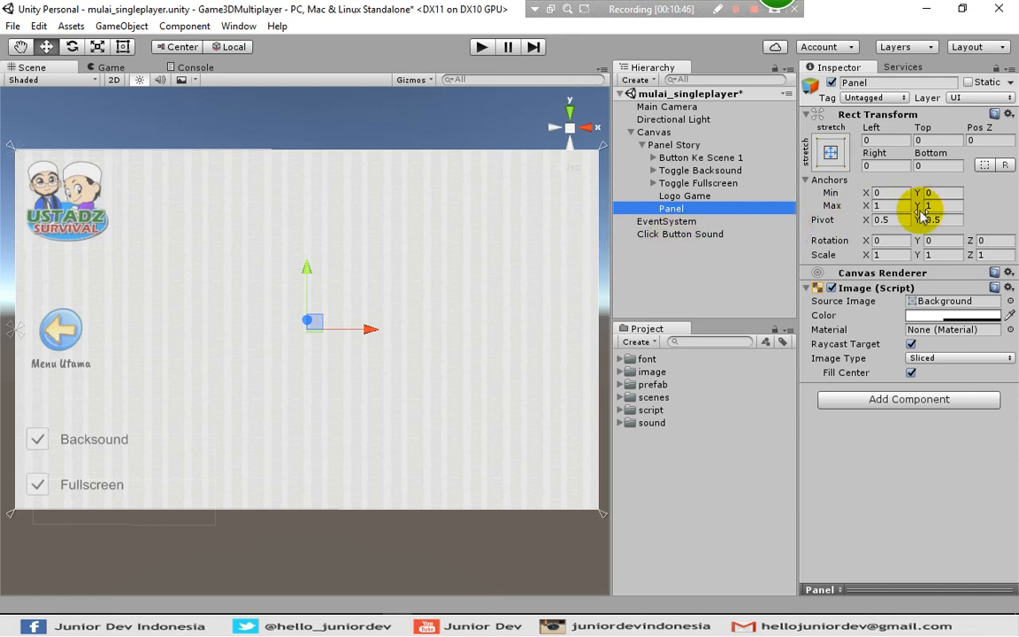
Anchor the new panel to the middle right of Panel Story, setting its pivot and position along with the anchor
{"action": "left_click", "coordinate": [832, 150]}
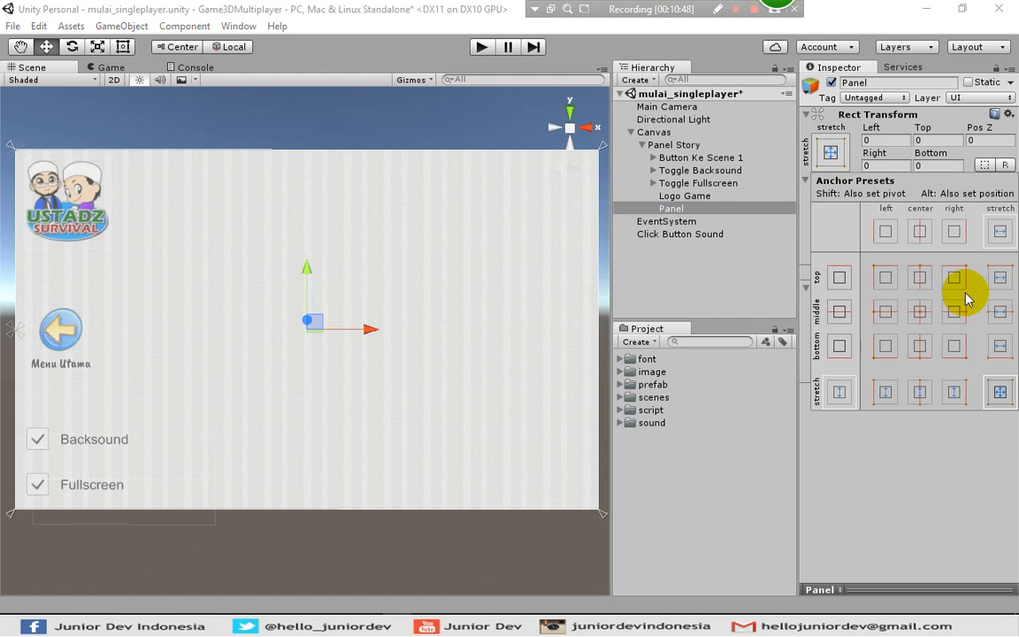
{"action": "key", "text": "shift"}
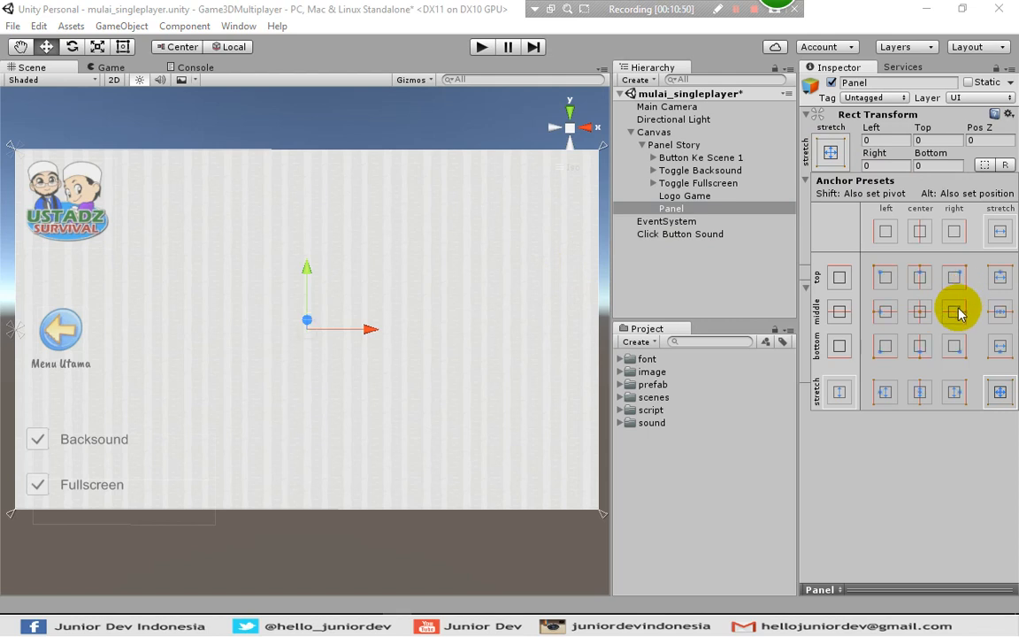
{"action": "key", "text": "alt"}
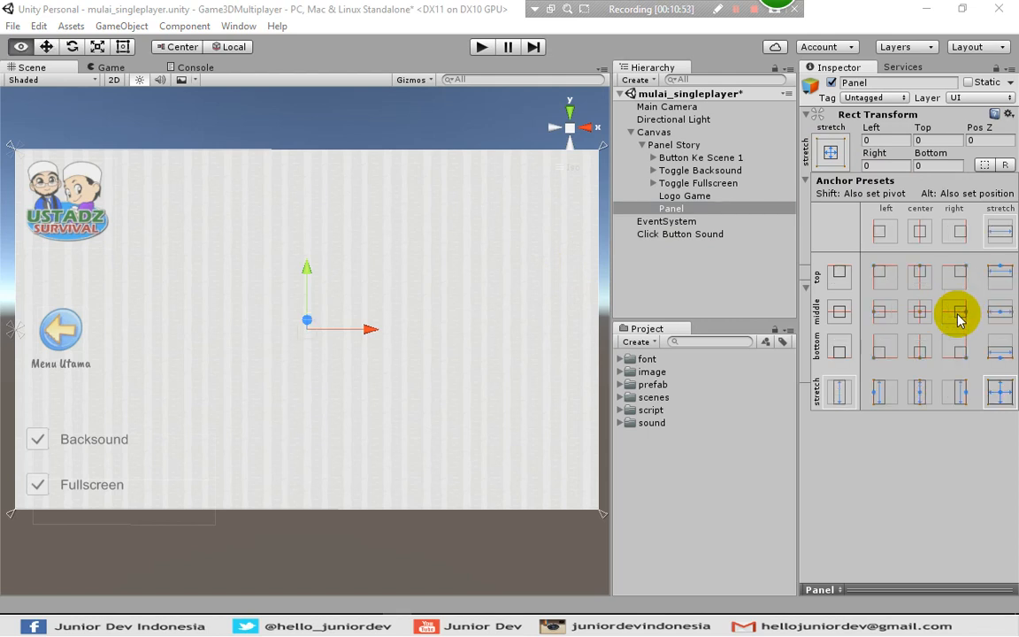
{"action": "left_click", "coordinate": [959, 315], "text": "alt+shift"}
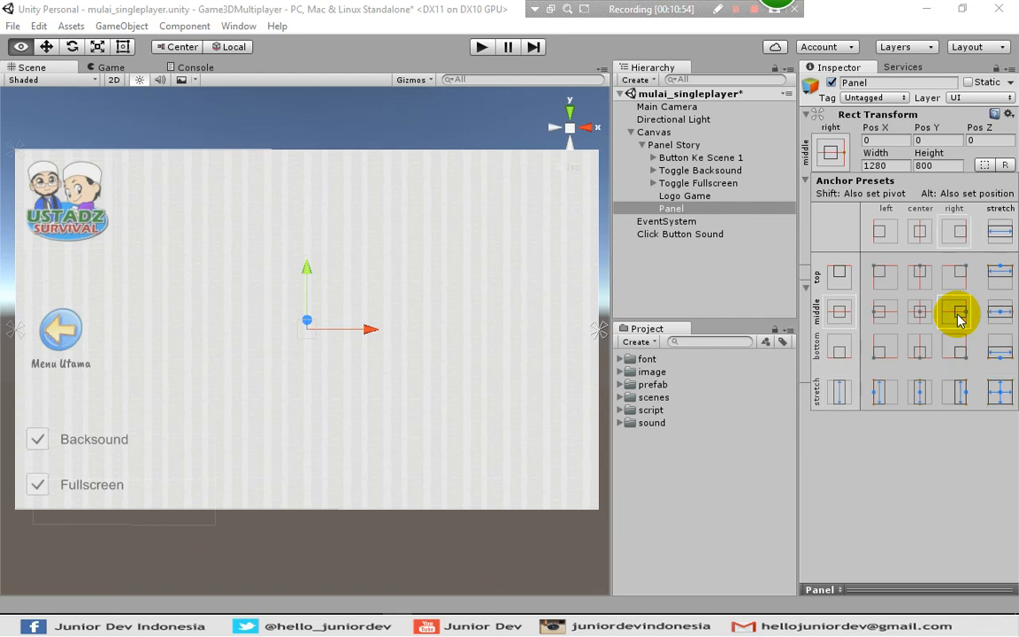
{"action": "left_click", "coordinate": [721, 283]}
{"action": "key", "text": "alt"}
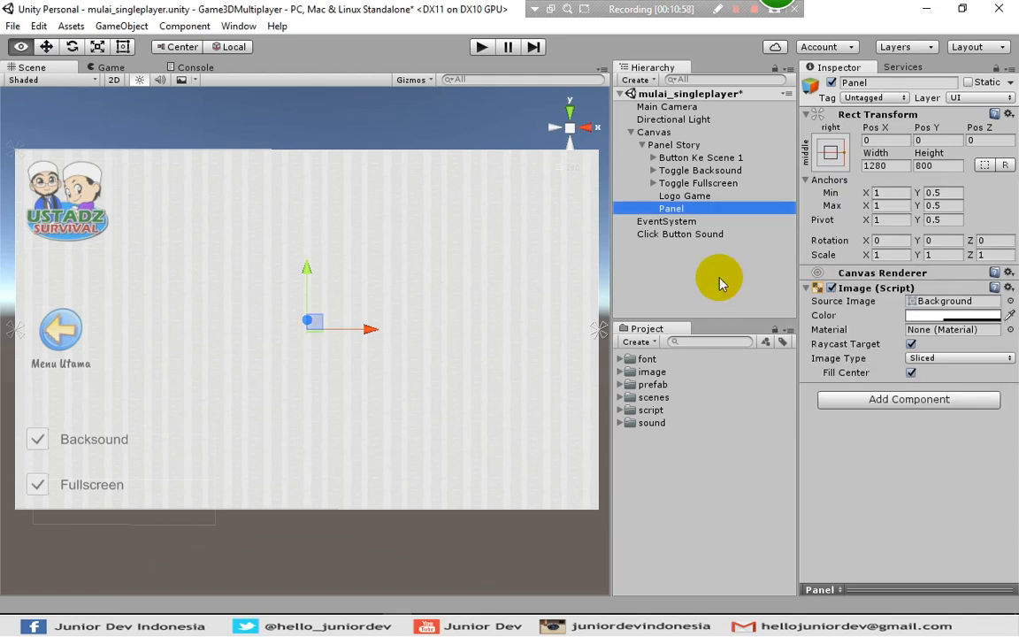
Rename the new panel inside Panel Story as Panel Jalan Cerita
{"action": "left_click", "coordinate": [689, 209]}
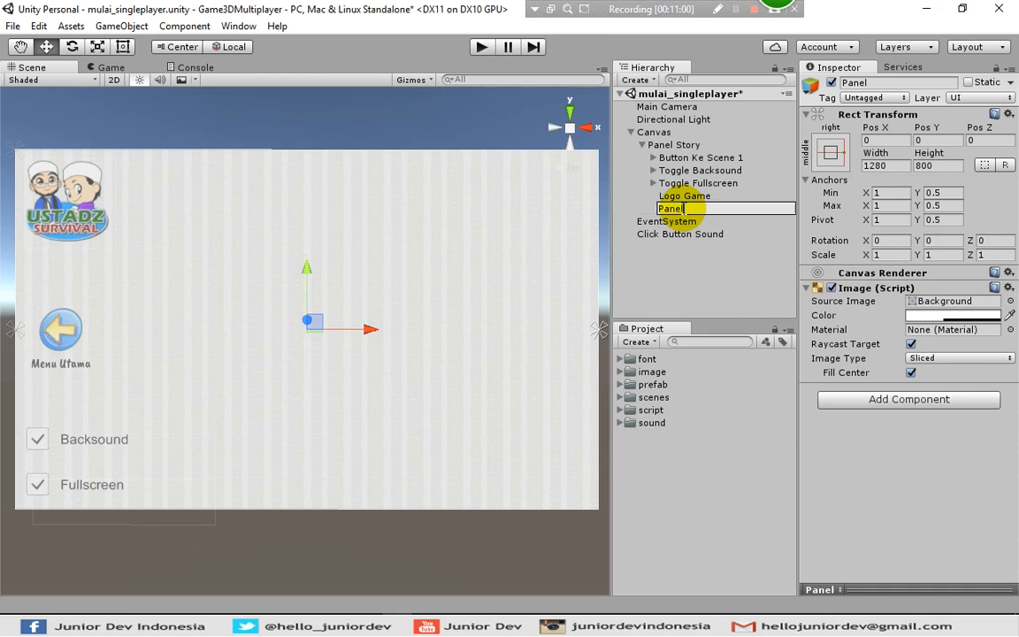
{"action": "type", "text": "Jalan Cerita"}
{"action": "key", "text": "Return"}
{"action": "left_click", "coordinate": [676, 267]}
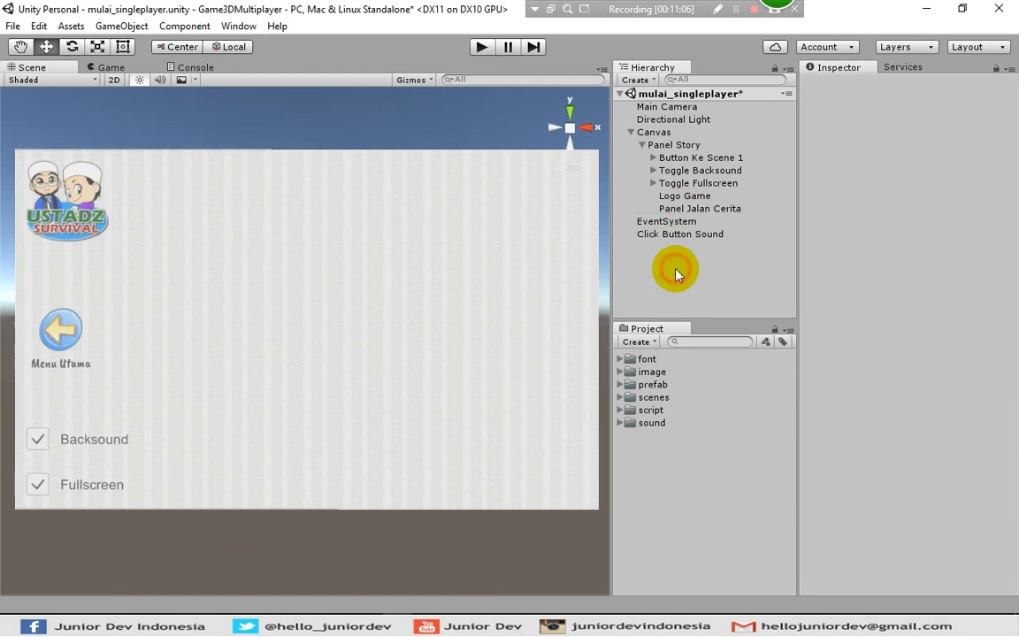
{"action": "left_click", "coordinate": [684, 212]}
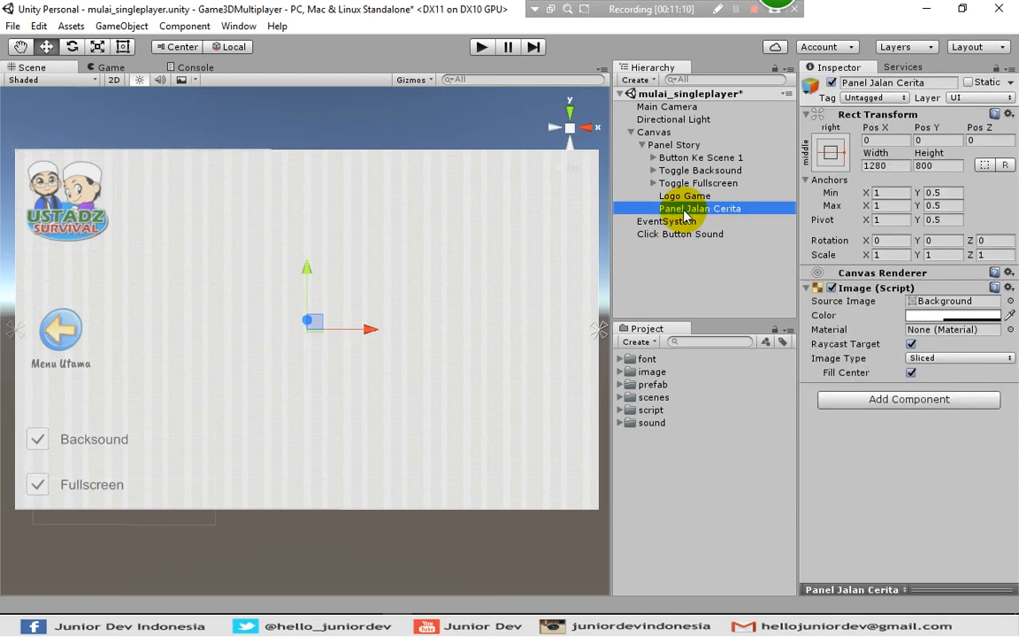
{"action": "left_click", "coordinate": [682, 270]}
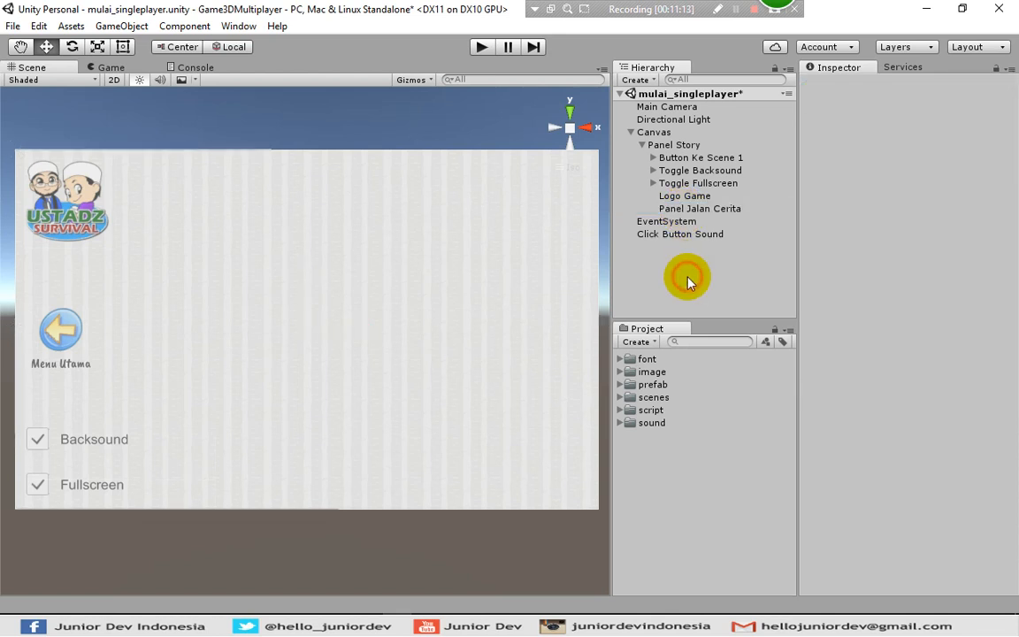
Import the story picture into the project as a new asset, previewing it at a larger thumbnail size
{"action": "left_click", "coordinate": [71, 26]}
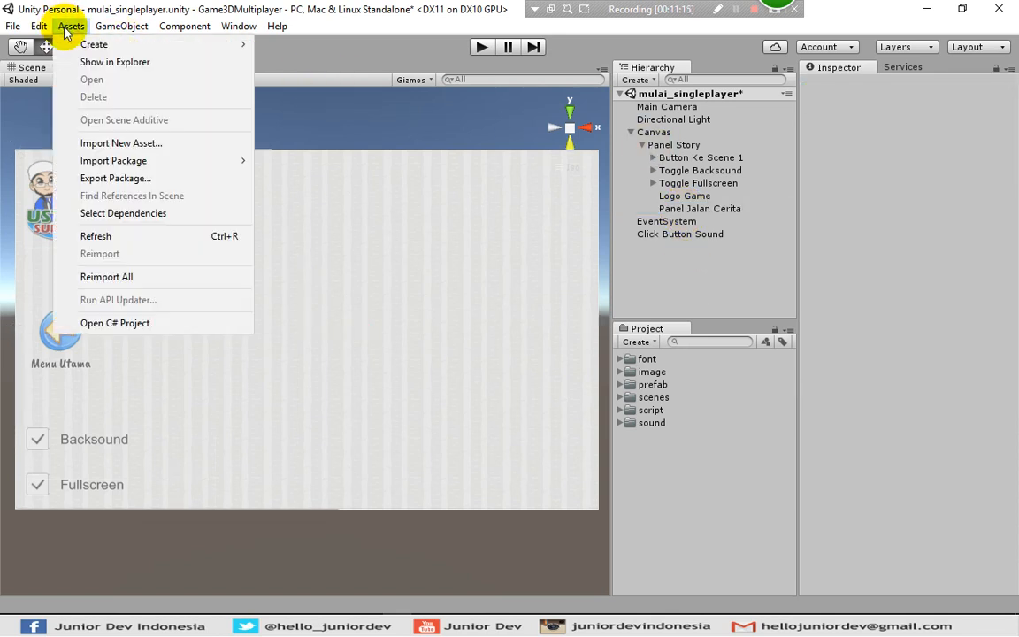
{"action": "left_click", "coordinate": [97, 143]}
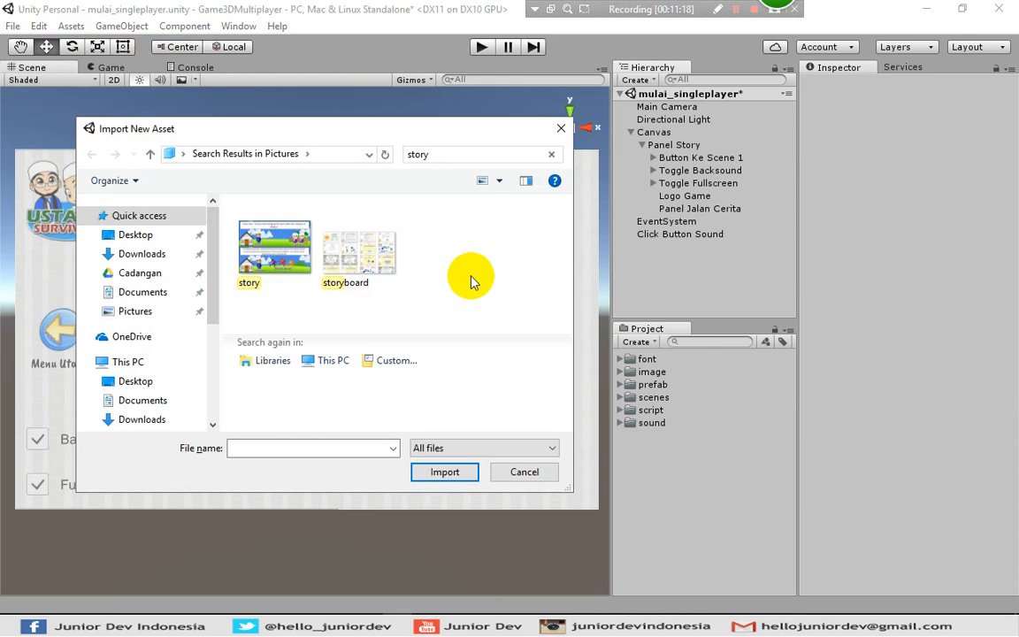
{"action": "left_click", "coordinate": [263, 244]}
{"action": "left_click", "coordinate": [500, 181]}
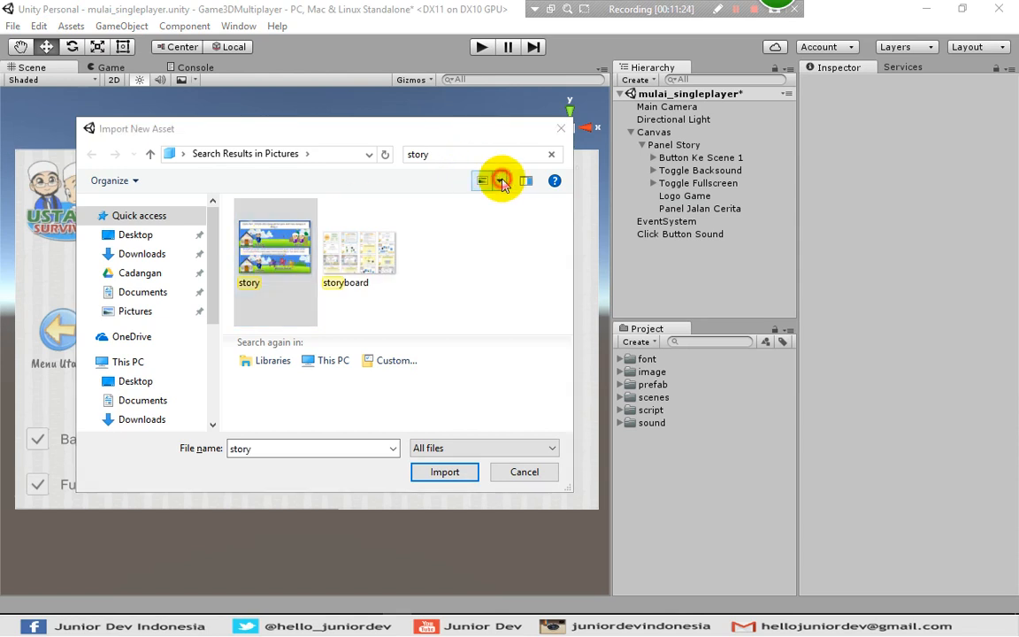
{"action": "left_click", "coordinate": [542, 141]}
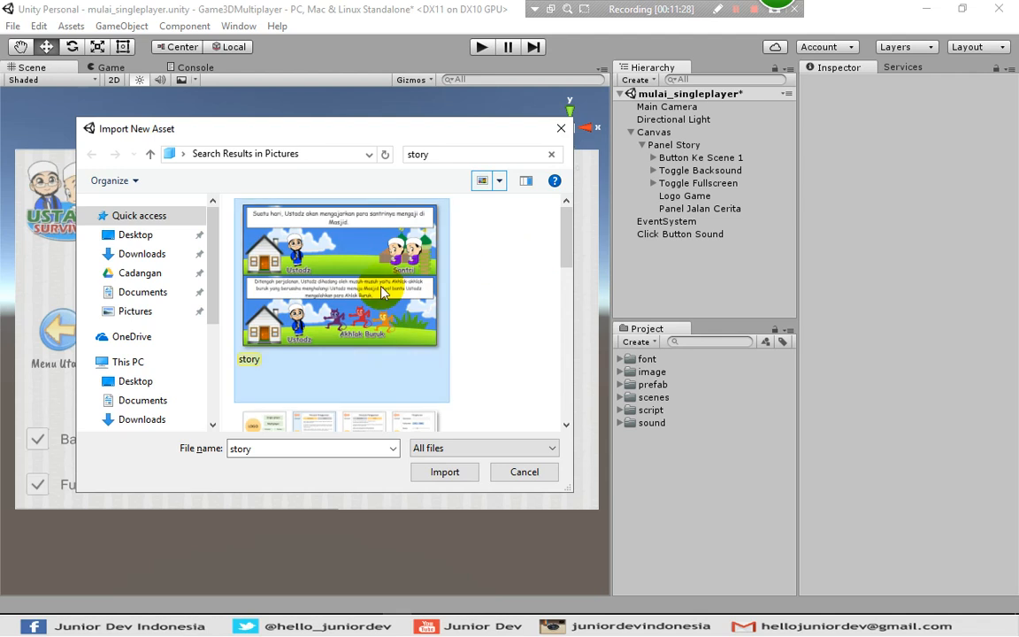
{"action": "left_click", "coordinate": [497, 267]}
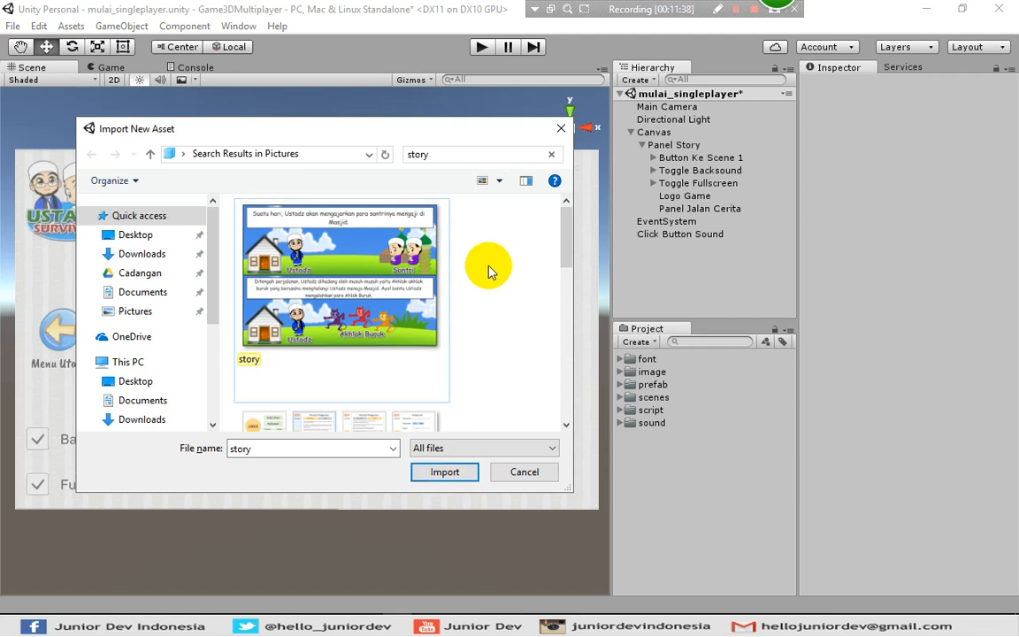
{"action": "left_click", "coordinate": [337, 274]}
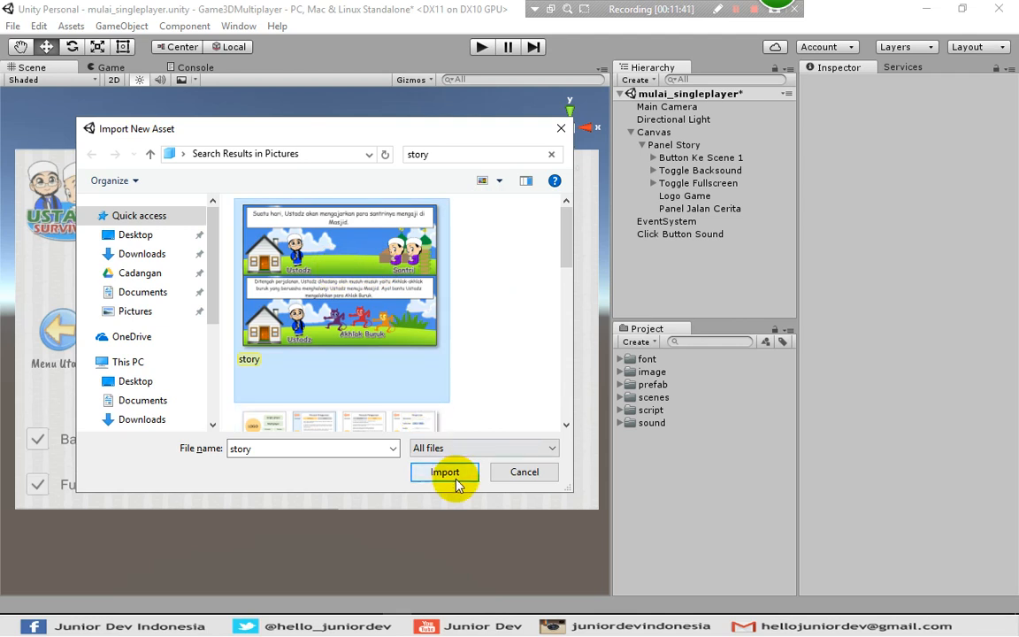
{"action": "left_click", "coordinate": [429, 475]}
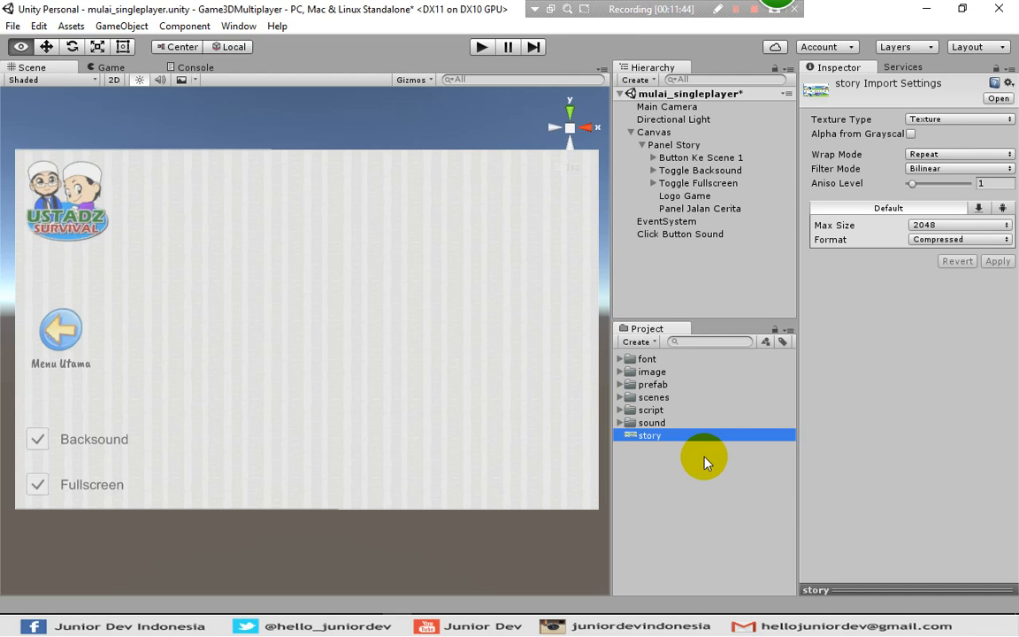
Move the imported story picture into the project's image folder
{"action": "left_click_drag", "start_coordinate": [644, 440], "coordinate": [749, 405]}
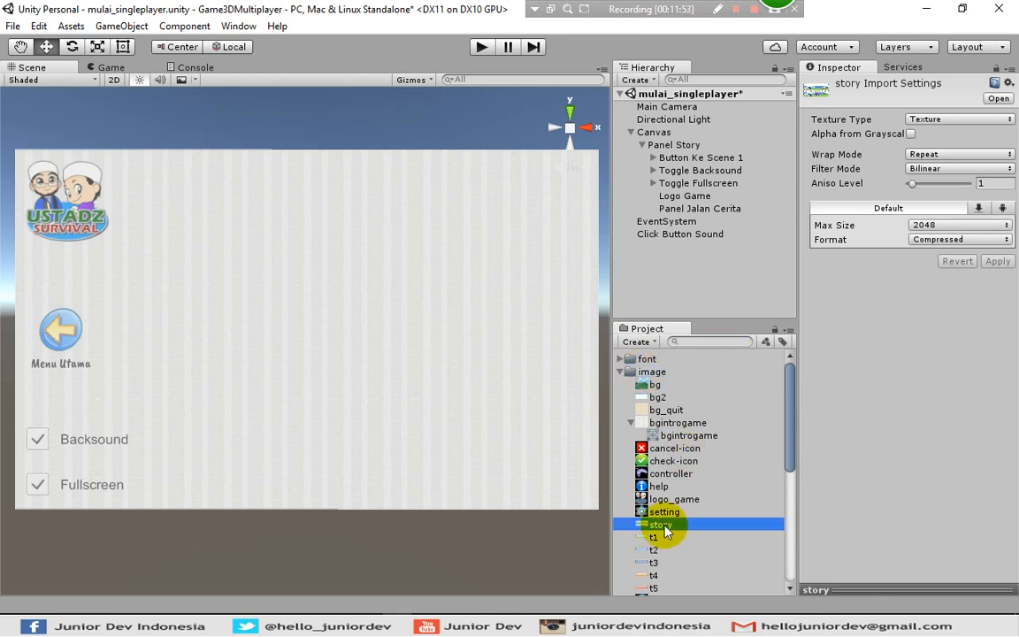
{"action": "right_click", "coordinate": [665, 528]}
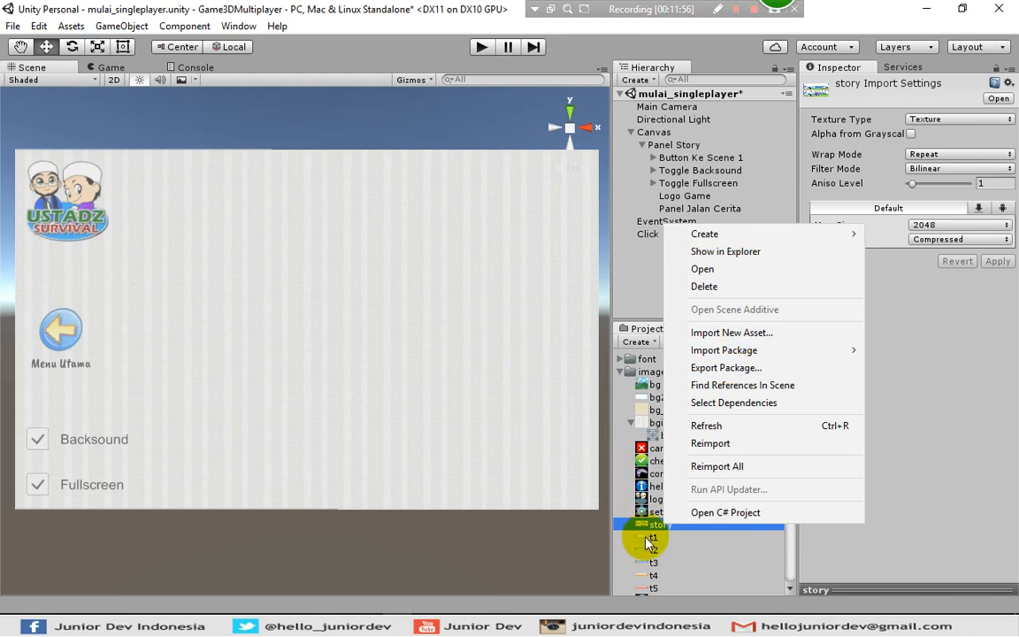
{"action": "left_click", "coordinate": [645, 524]}
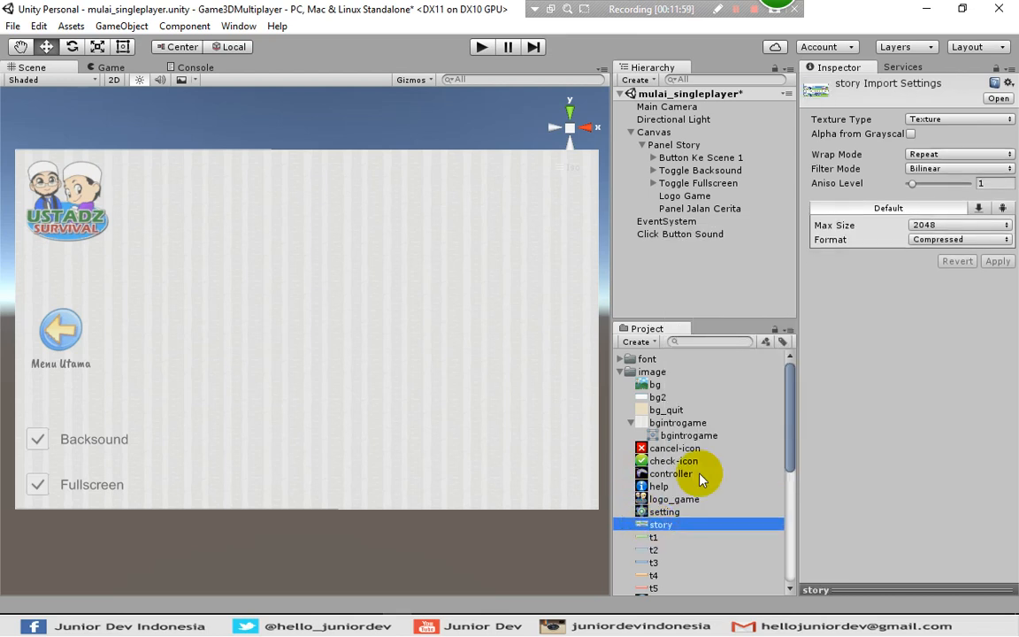
Set the story picture's texture type to Sprite (2D and UI) and apply the import settings, viewing it in the Sprite Editor
{"action": "left_click", "coordinate": [949, 120]}
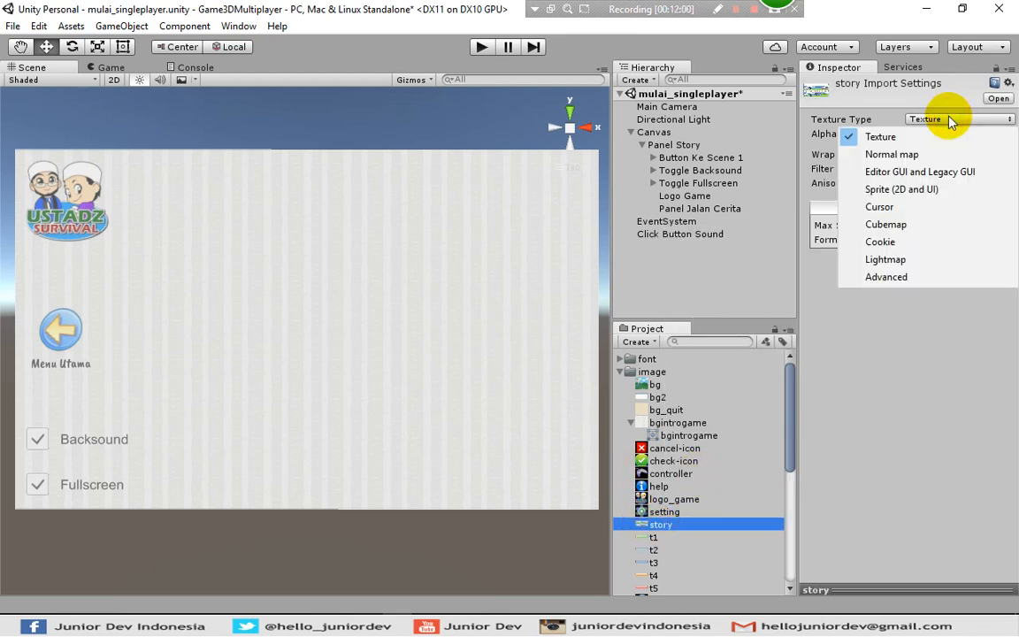
{"action": "left_click", "coordinate": [895, 189]}
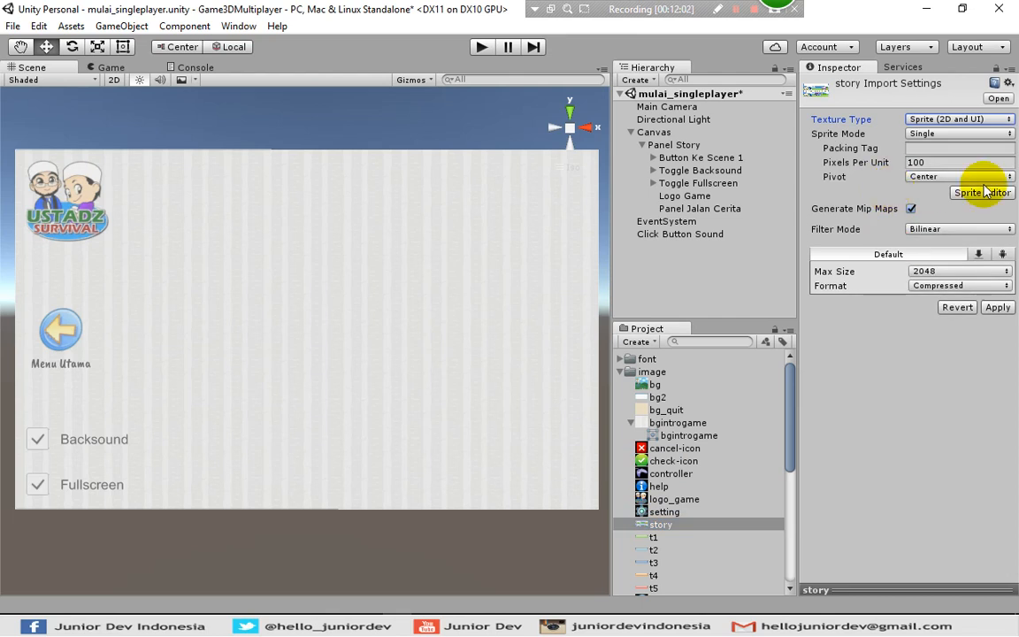
{"action": "left_click", "coordinate": [977, 196]}
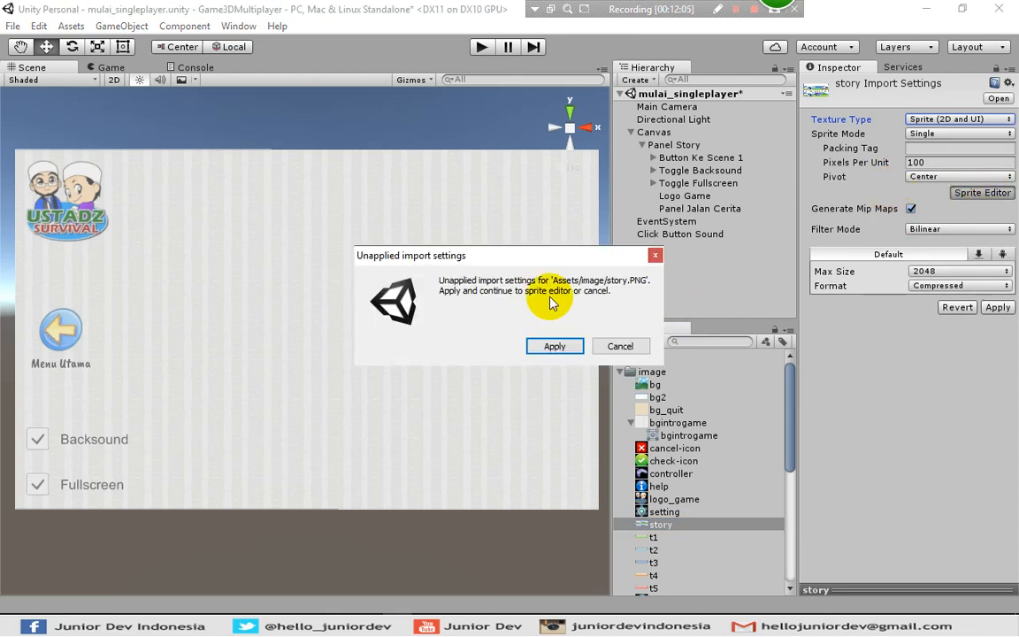
{"action": "left_click", "coordinate": [555, 345]}
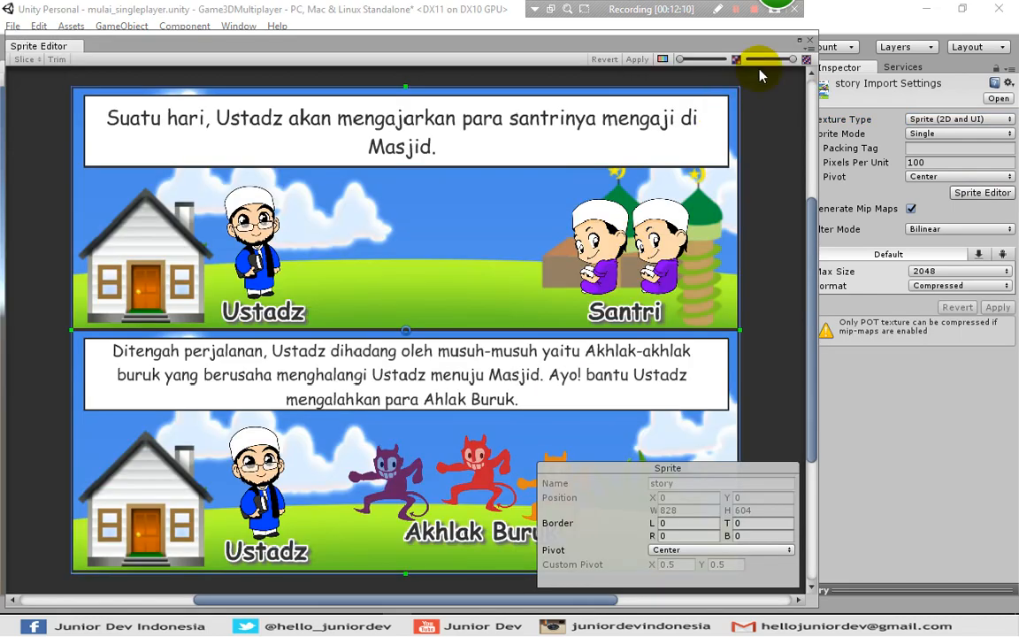
{"action": "left_click", "coordinate": [803, 42]}
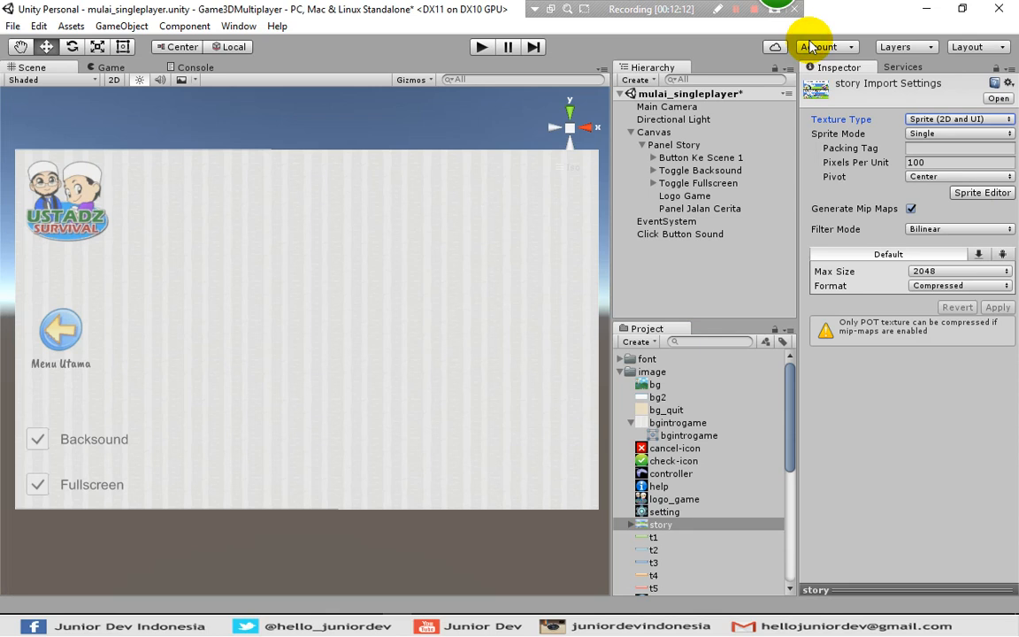
{"action": "left_click", "coordinate": [639, 524]}
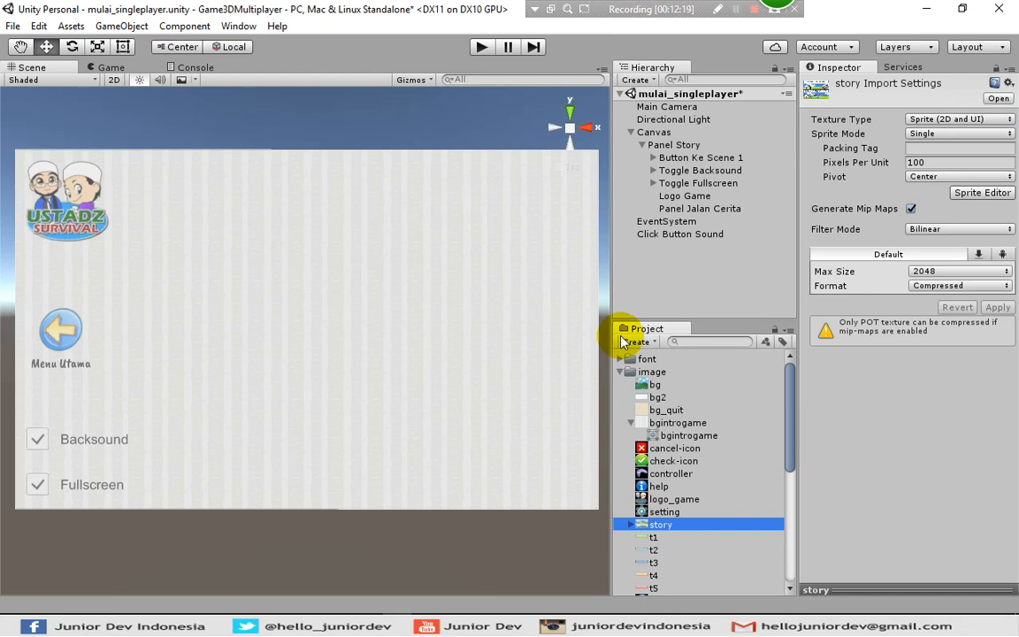
Assign the story sprite as the source image of Panel Jalan Cerita
{"action": "left_click", "coordinate": [694, 208]}
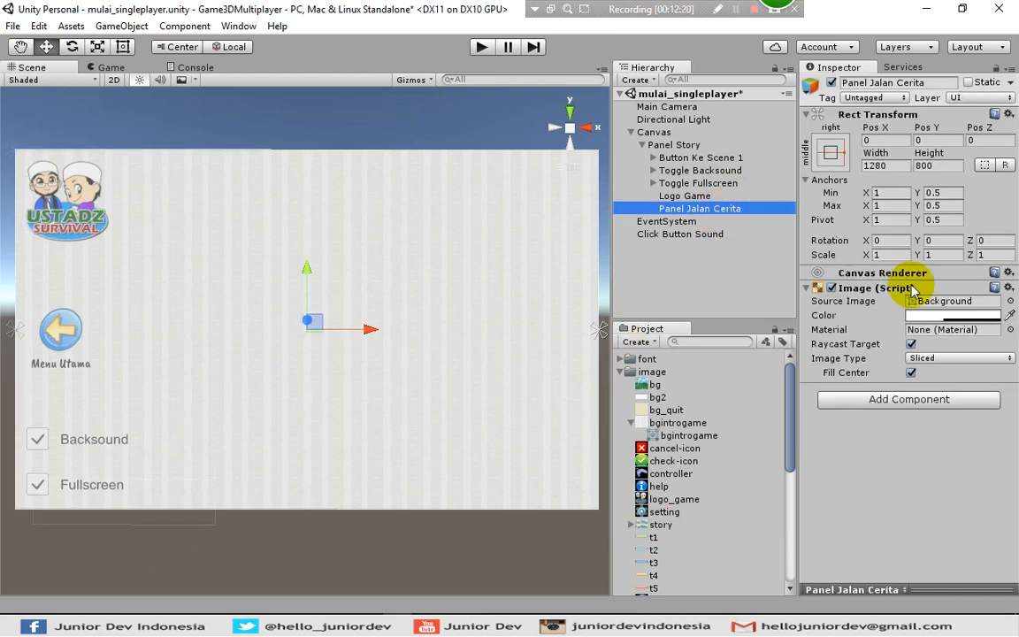
{"action": "left_click", "coordinate": [1009, 301]}
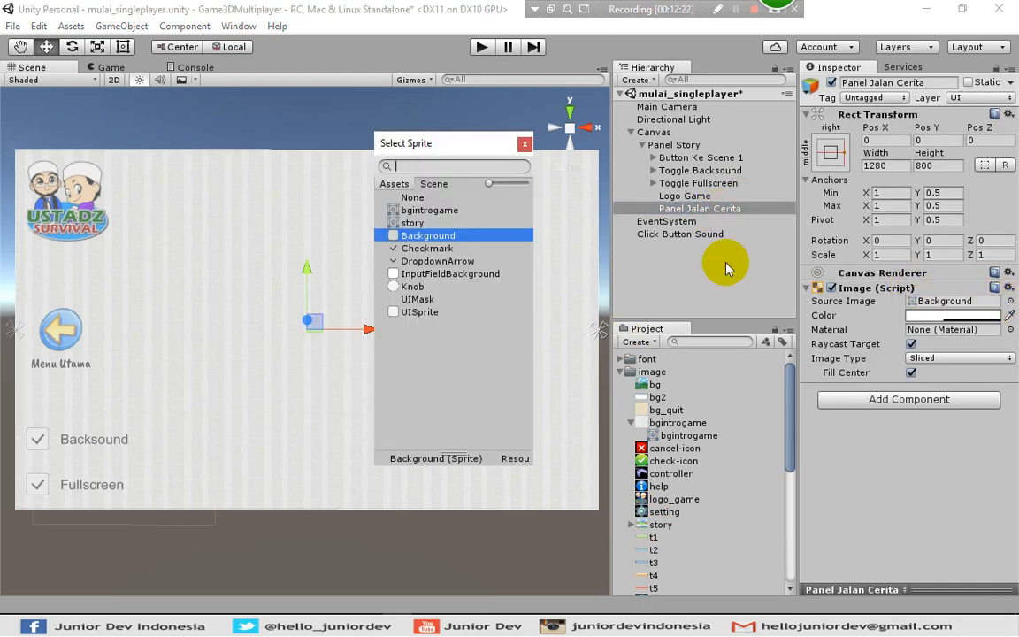
{"action": "left_click", "coordinate": [407, 224]}
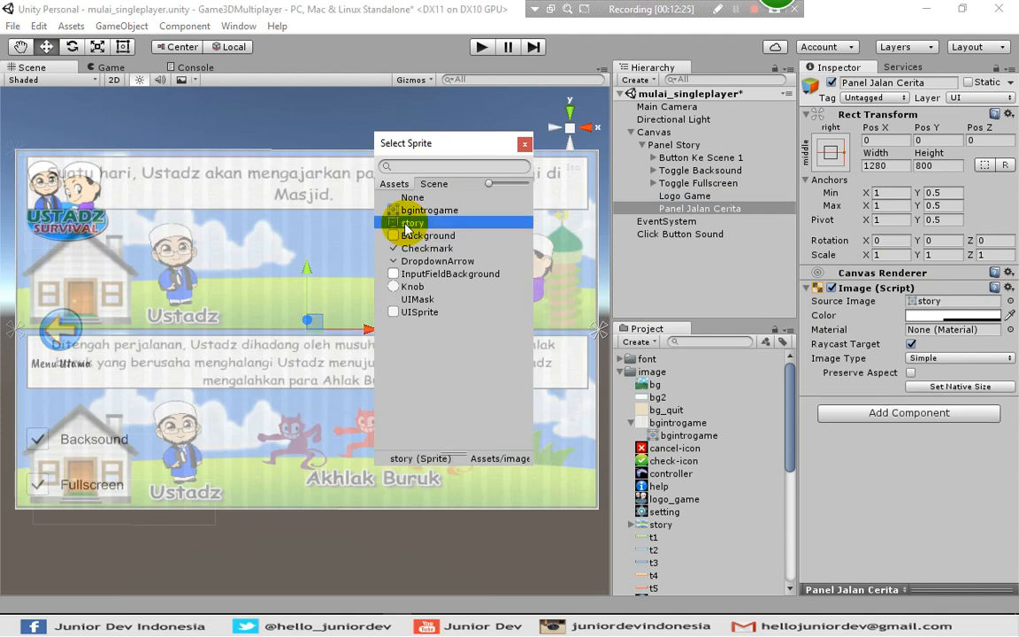
{"action": "left_click", "coordinate": [524, 143]}
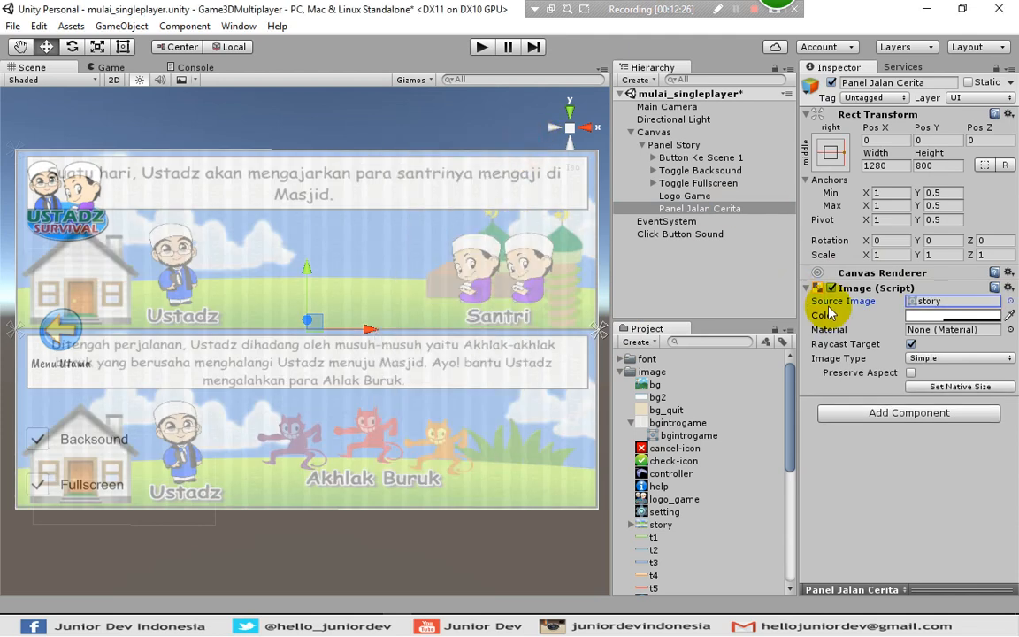
Raise the alpha of Panel Jalan Cerita's image color to fully opaque
{"action": "left_click", "coordinate": [925, 317]}
{"action": "left_click", "coordinate": [111, 281]}
{"action": "left_click_drag", "start_coordinate": [162, 288], "coordinate": [171, 280]}
{"action": "left_click", "coordinate": [179, 10]}
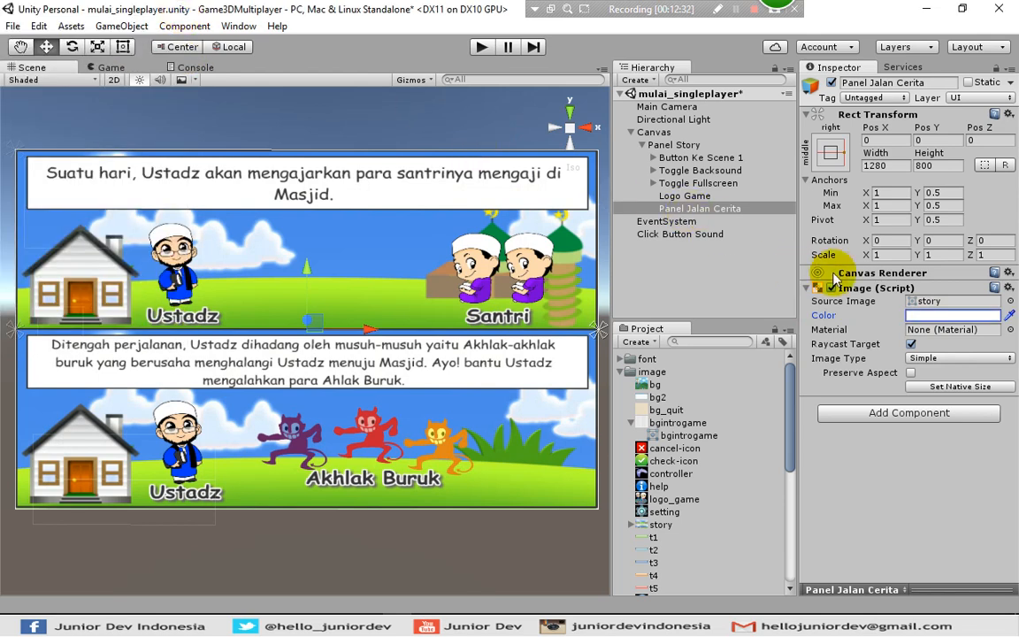
Set Panel Jalan Cerita's width to 825, its height to 600 and its Pos X to -100
{"action": "left_click", "coordinate": [878, 166]}
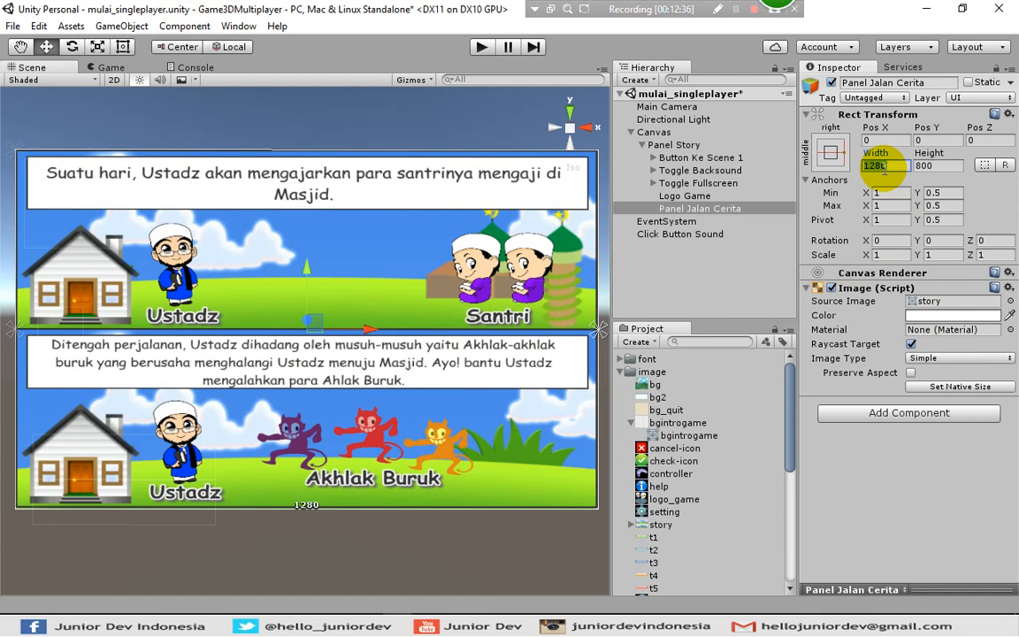
{"action": "type", "text": "825"}
{"action": "key", "text": "Tab"}
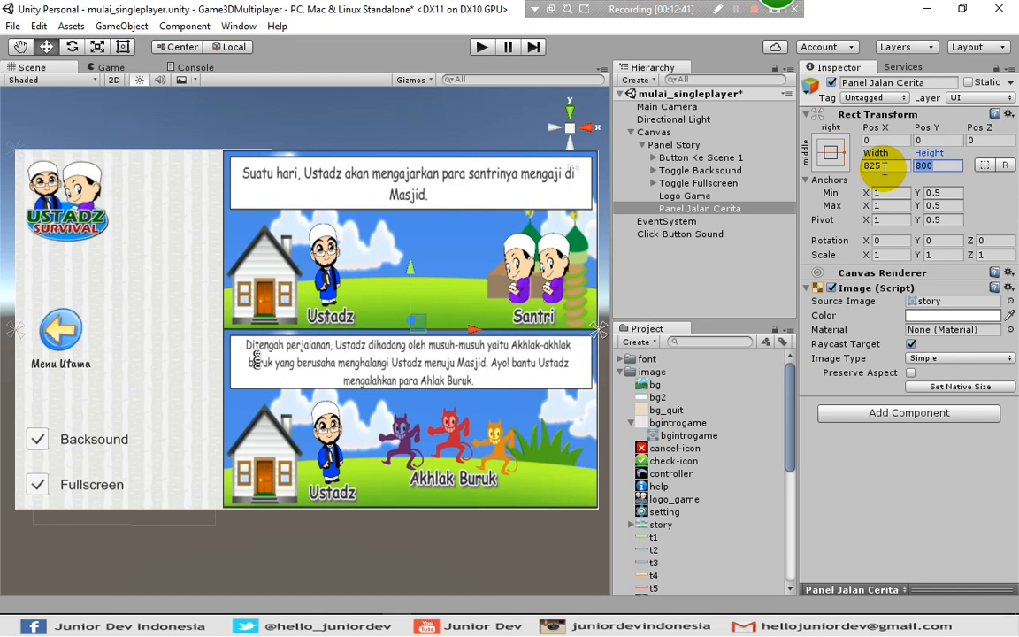
{"action": "type", "text": "600"}
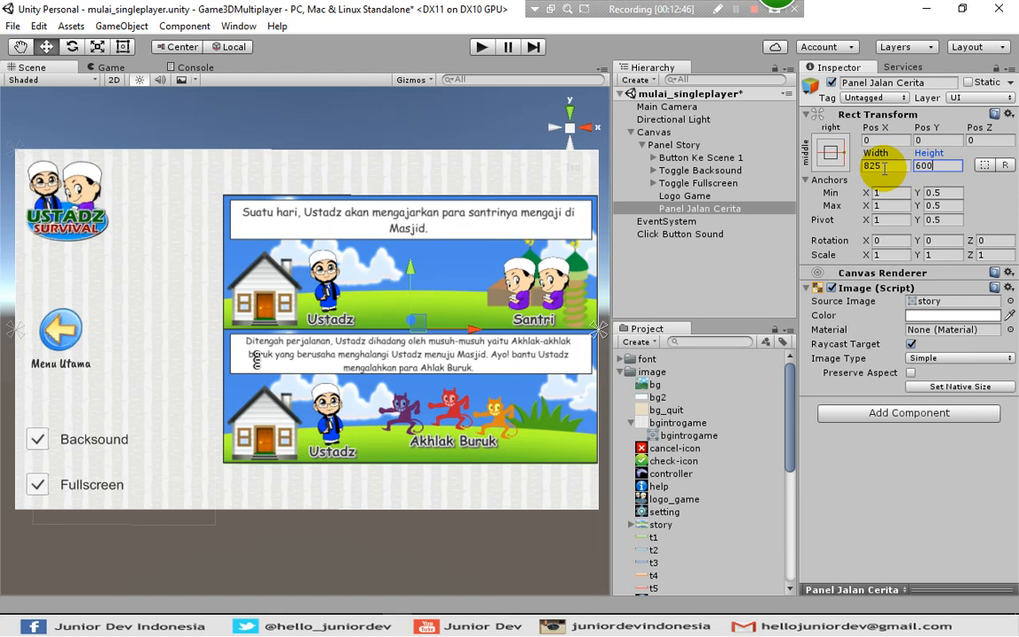
{"action": "left_click", "coordinate": [888, 140]}
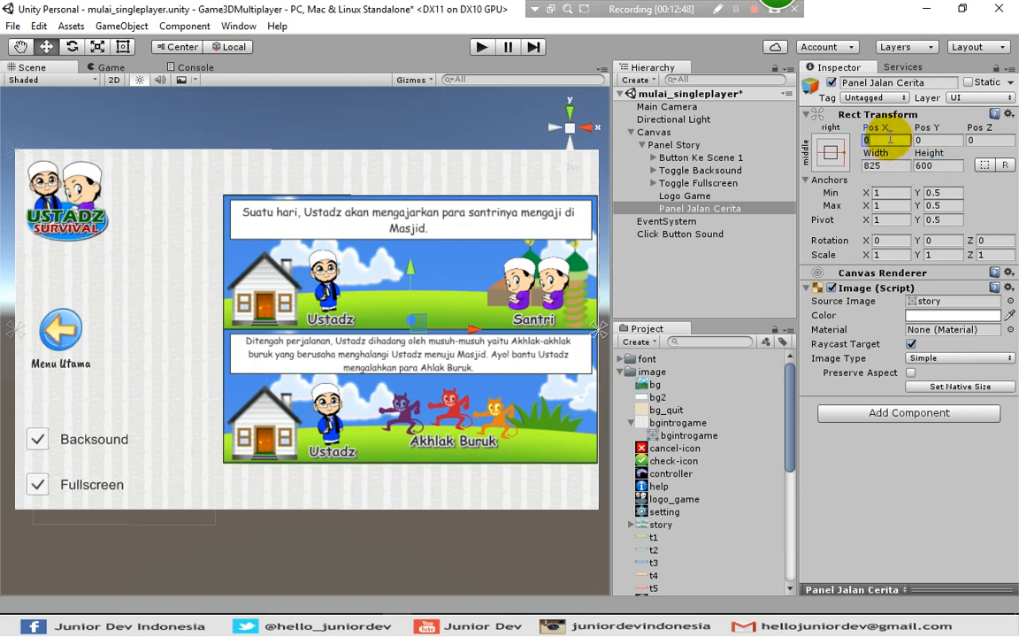
{"action": "type", "text": "-100"}
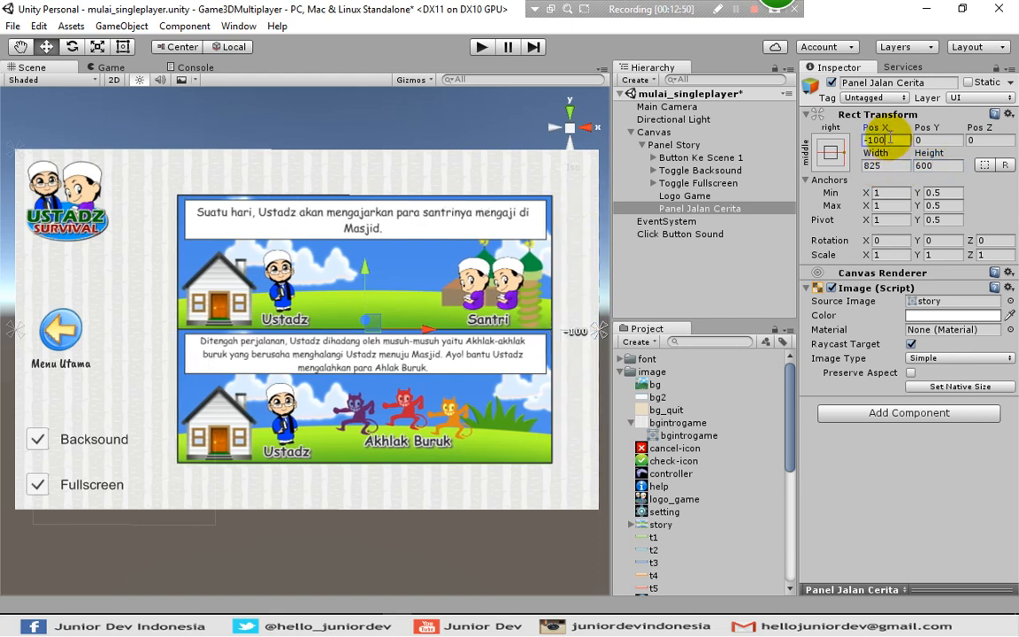
Select Panel Jalan Cerita in the scene hierarchy and save the mulai_singleplayer scene
{"action": "left_click", "coordinate": [661, 270]}
{"action": "left_click", "coordinate": [693, 211]}
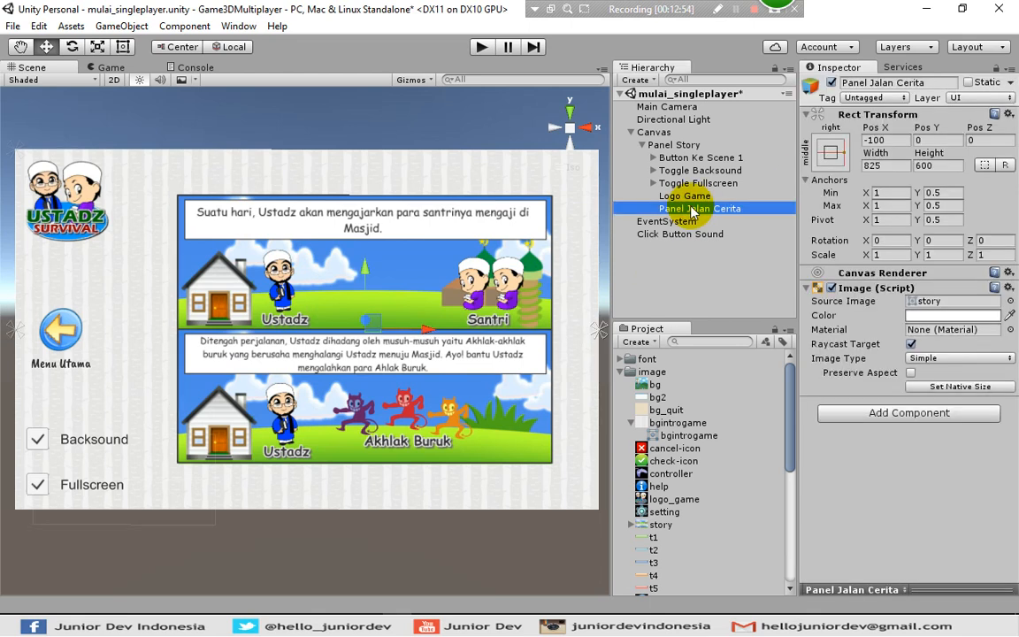
{"action": "key", "text": "ctrl+s"}
{"action": "key", "text": "alt"}
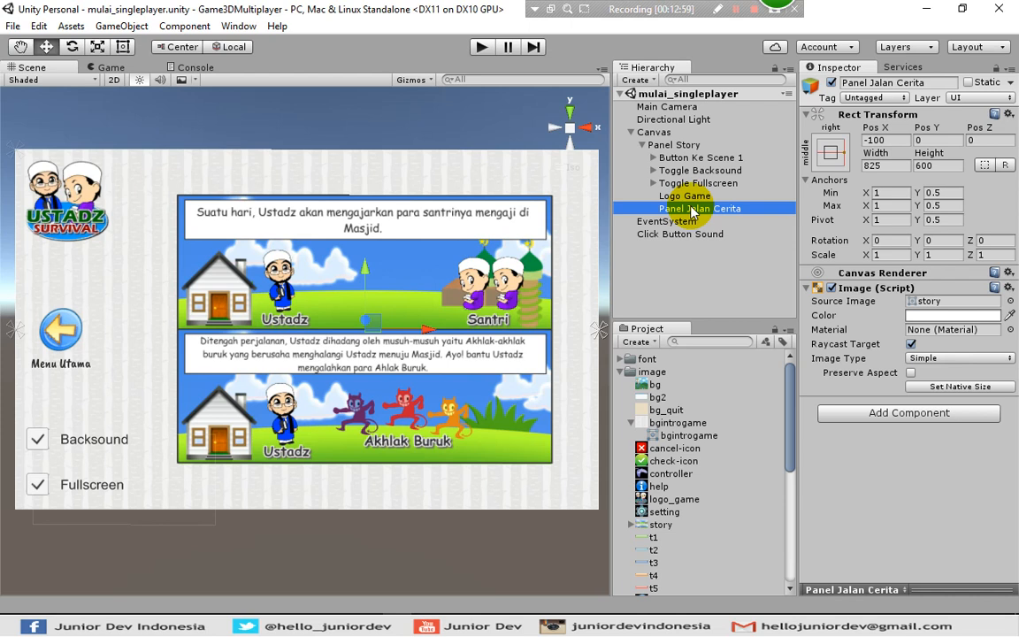
Add a UI Text as a child of Panel Jalan Cerita and name it Judul Jalan Cerita
{"action": "right_click", "coordinate": [684, 211]}
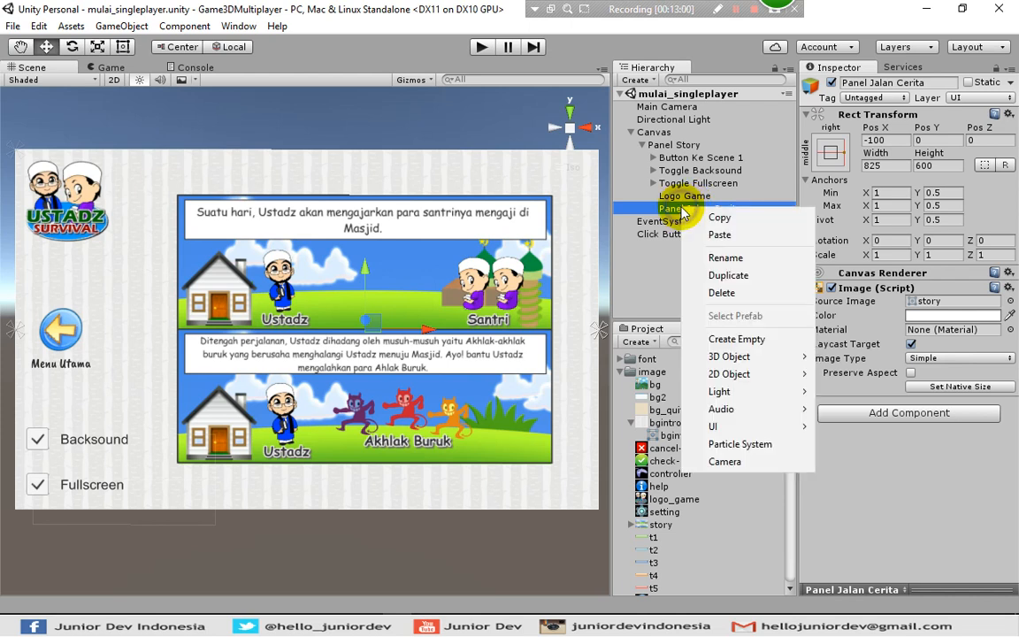
{"action": "mouse_move", "coordinate": [725, 357]}
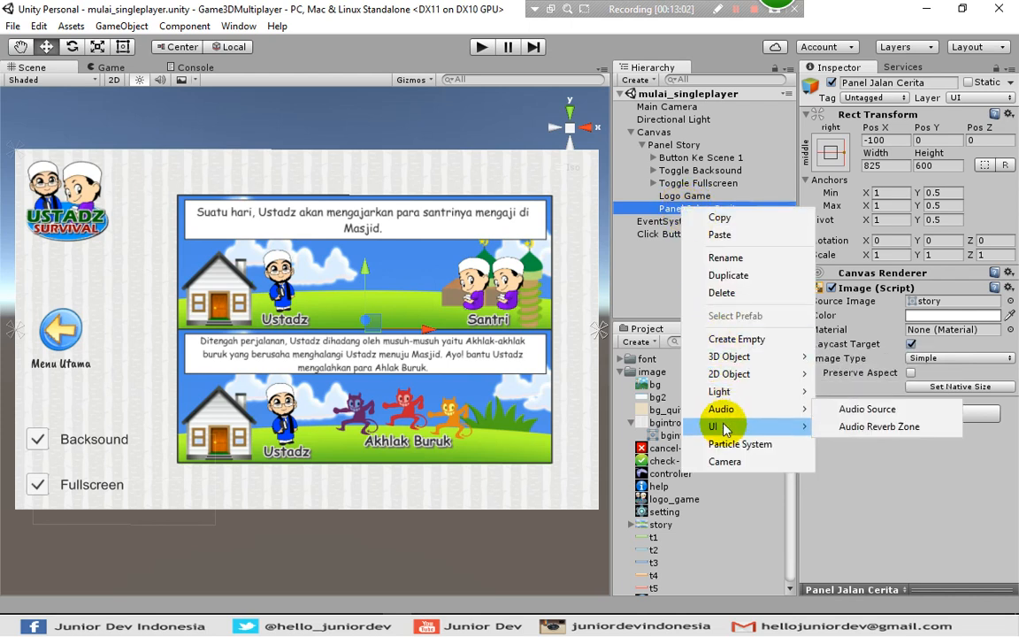
{"action": "mouse_move", "coordinate": [778, 427]}
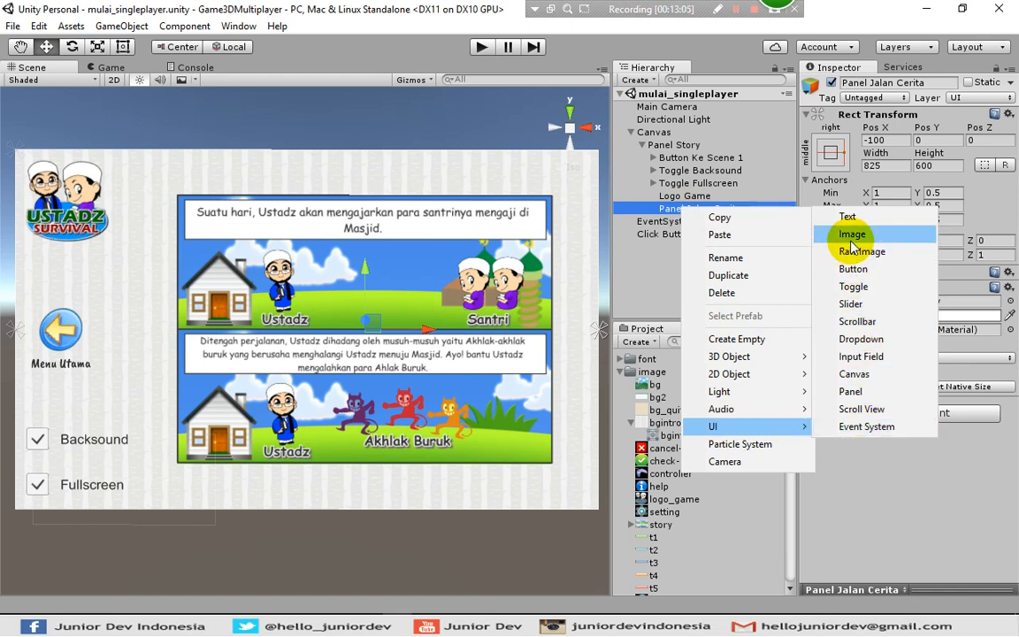
{"action": "left_click", "coordinate": [847, 216]}
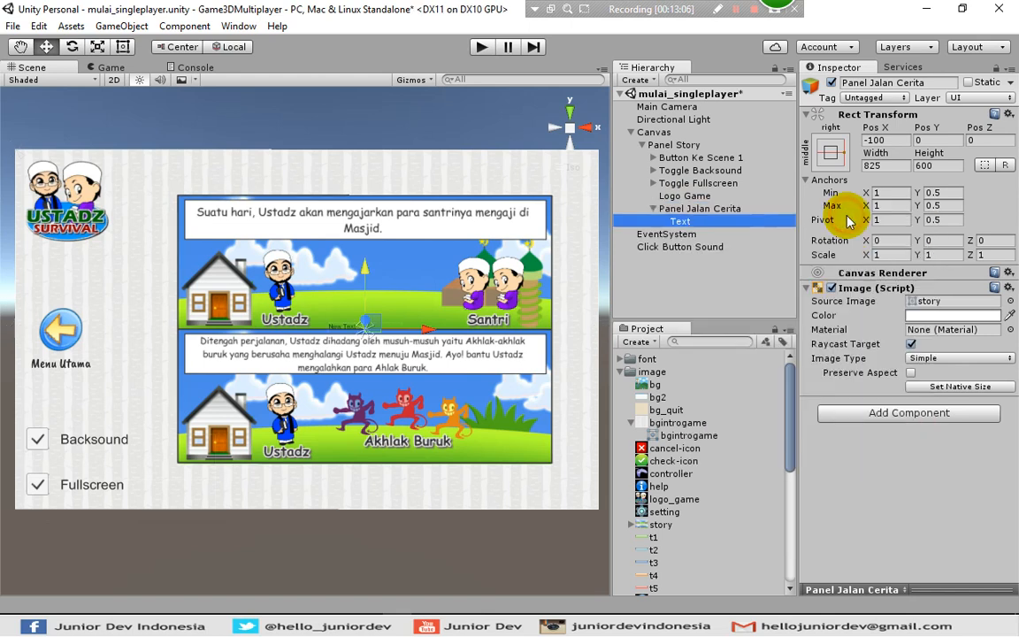
{"action": "left_click", "coordinate": [680, 221]}
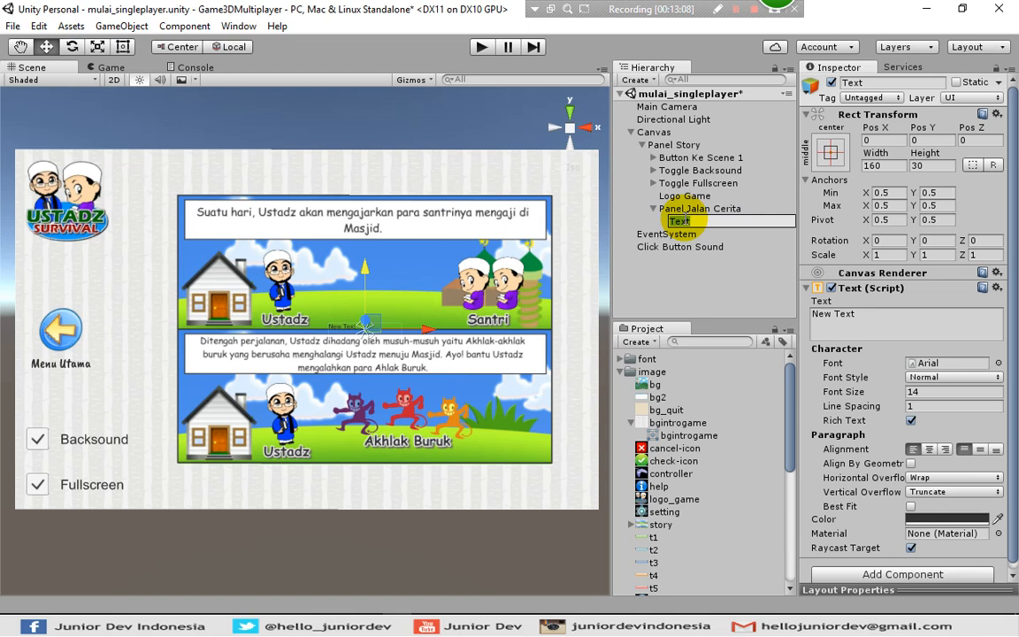
{"action": "type", "text": "Judul Jalan Cer"}
{"action": "key", "text": "Return"}
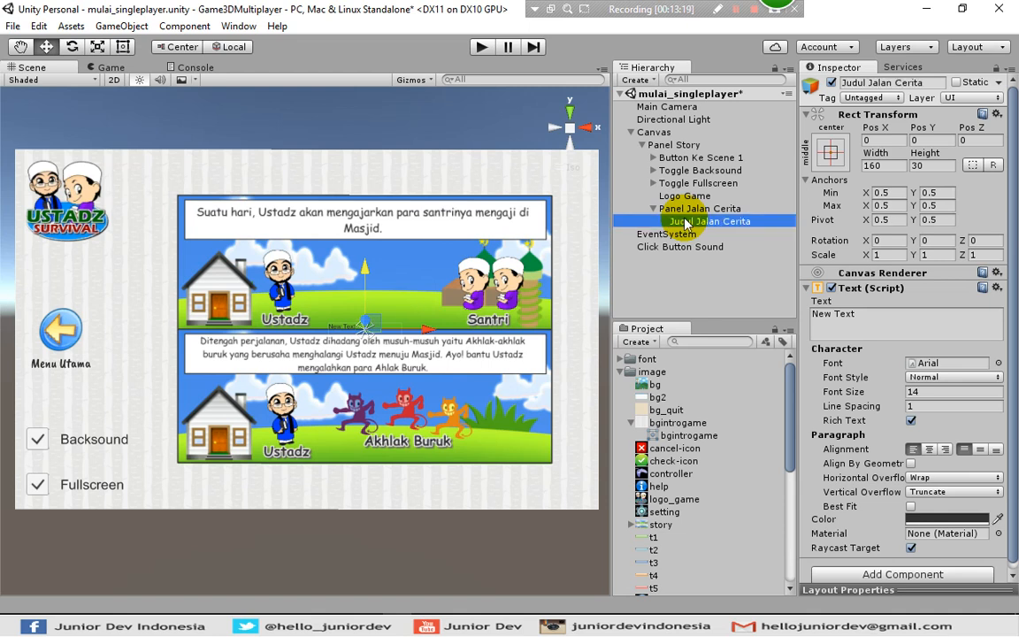
Anchor Judul Jalan Cerita to the top center of its panel, also setting its pivot and position
{"action": "left_click", "coordinate": [830, 152]}
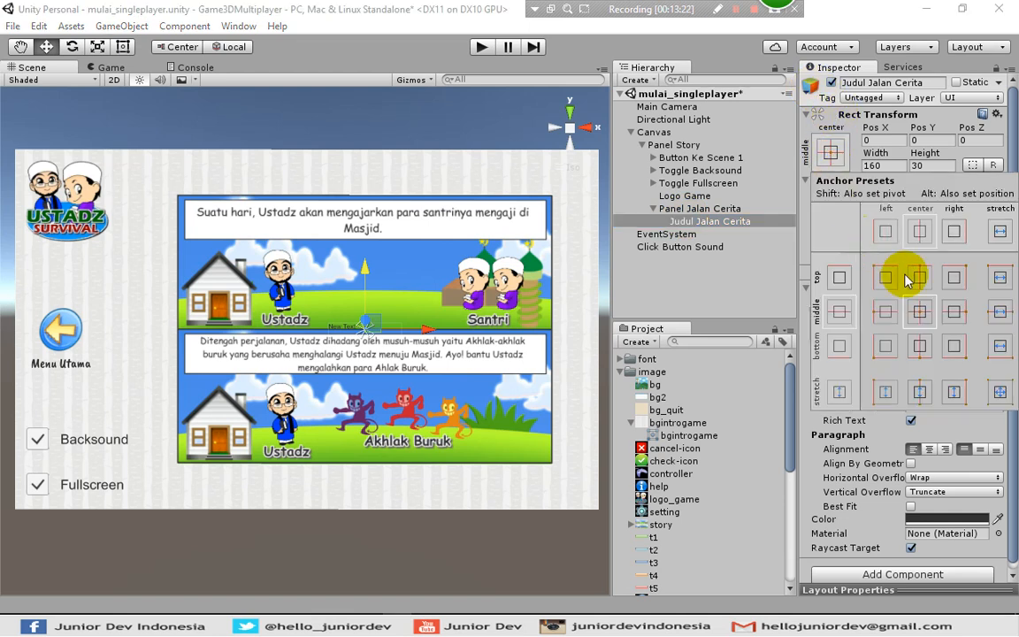
{"action": "key", "text": "alt"}
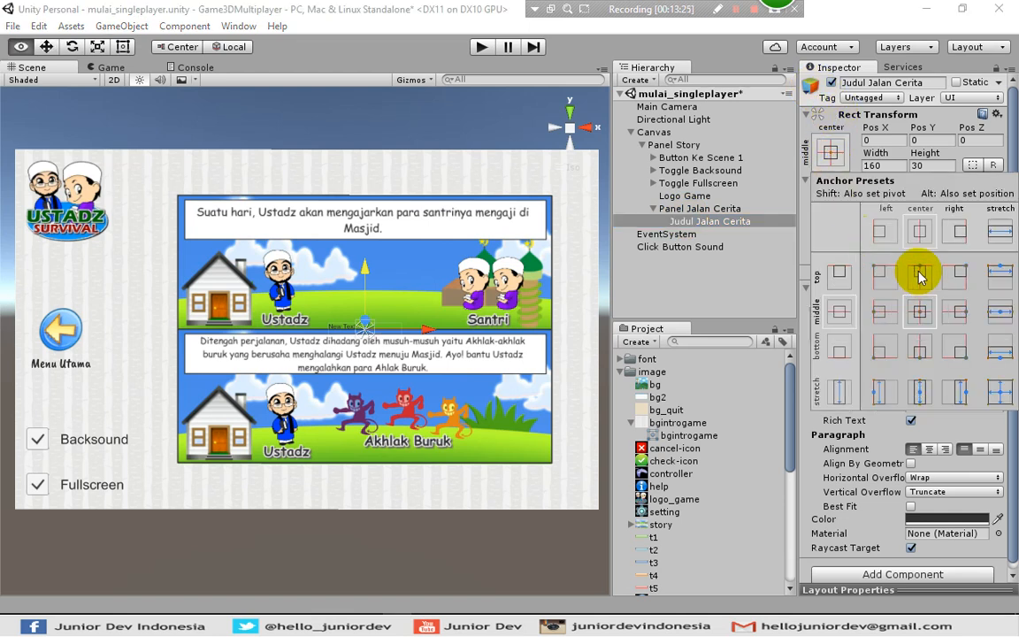
{"action": "left_click", "coordinate": [919, 276], "text": "alt"}
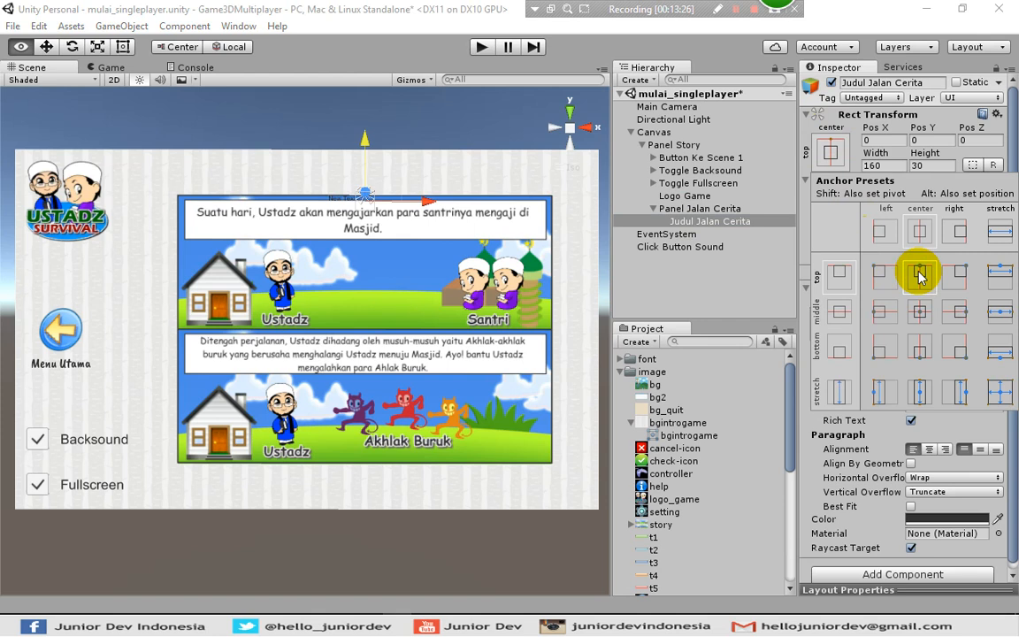
{"action": "left_click", "coordinate": [693, 286]}
{"action": "left_click", "coordinate": [703, 207]}
{"action": "left_click", "coordinate": [701, 221]}
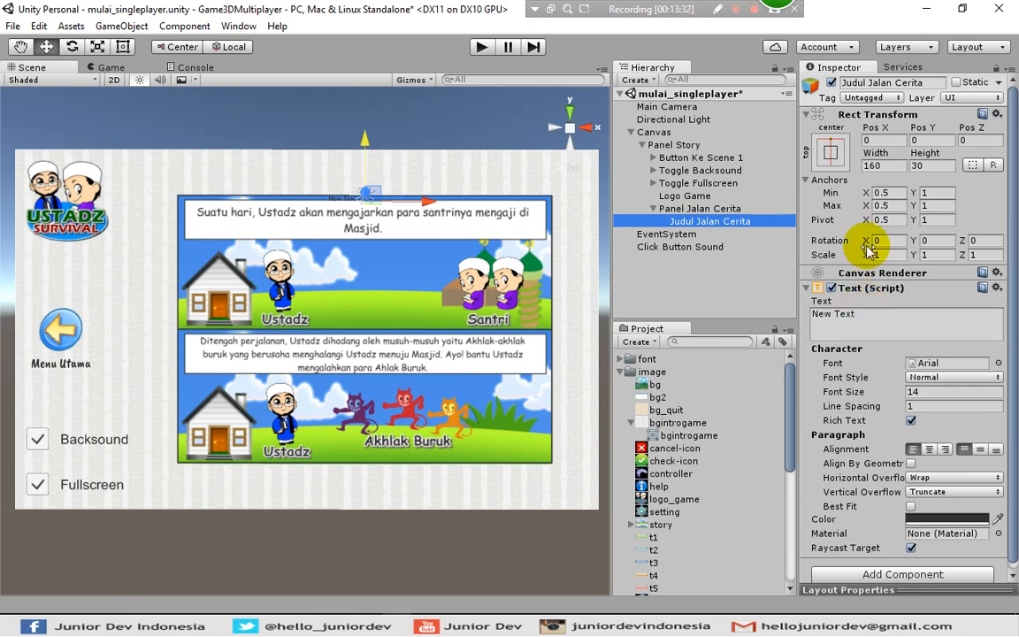
Set the width of Judul Jalan Cerita to 300 and its height to 100
{"action": "left_click", "coordinate": [885, 165]}
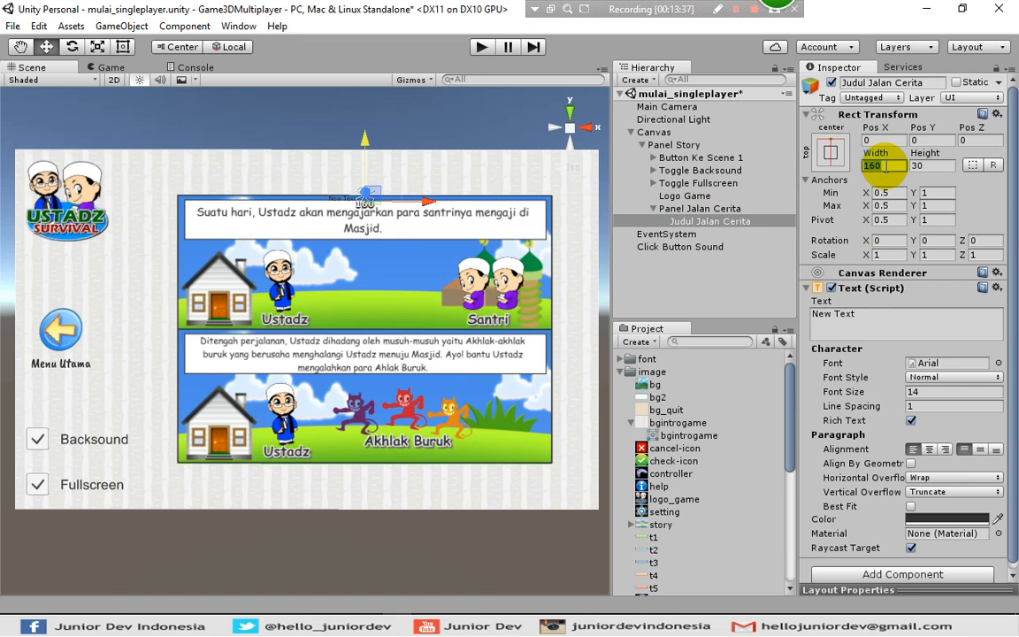
{"action": "type", "text": "300"}
{"action": "key", "text": "Tab"}
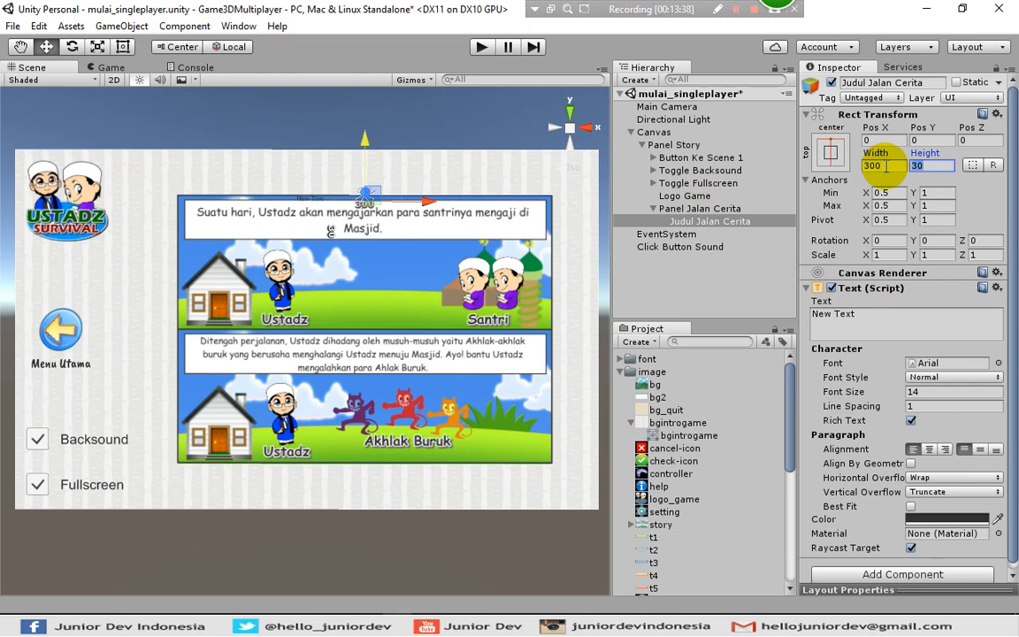
{"action": "type", "text": "100"}
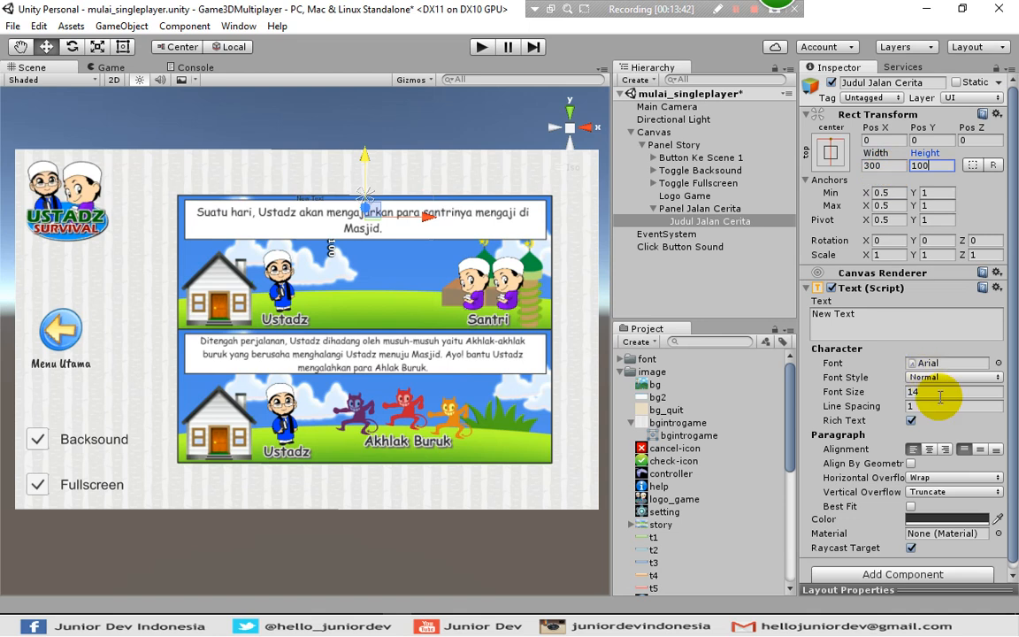
Center the title horizontally and replace its text with "Jalan Cerita"
{"action": "left_click", "coordinate": [930, 451]}
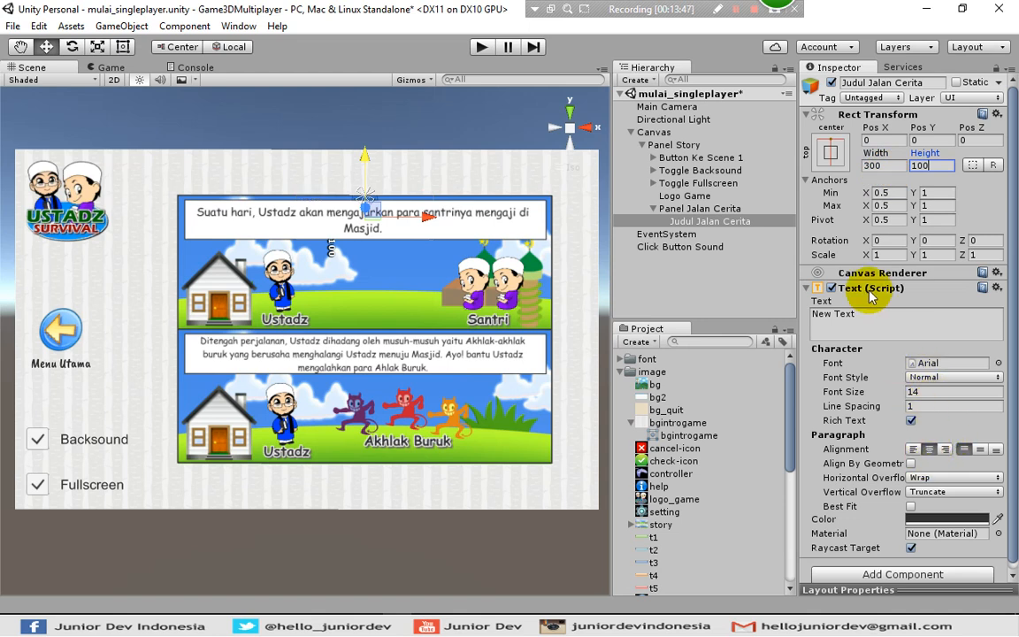
{"action": "left_click", "coordinate": [856, 313]}
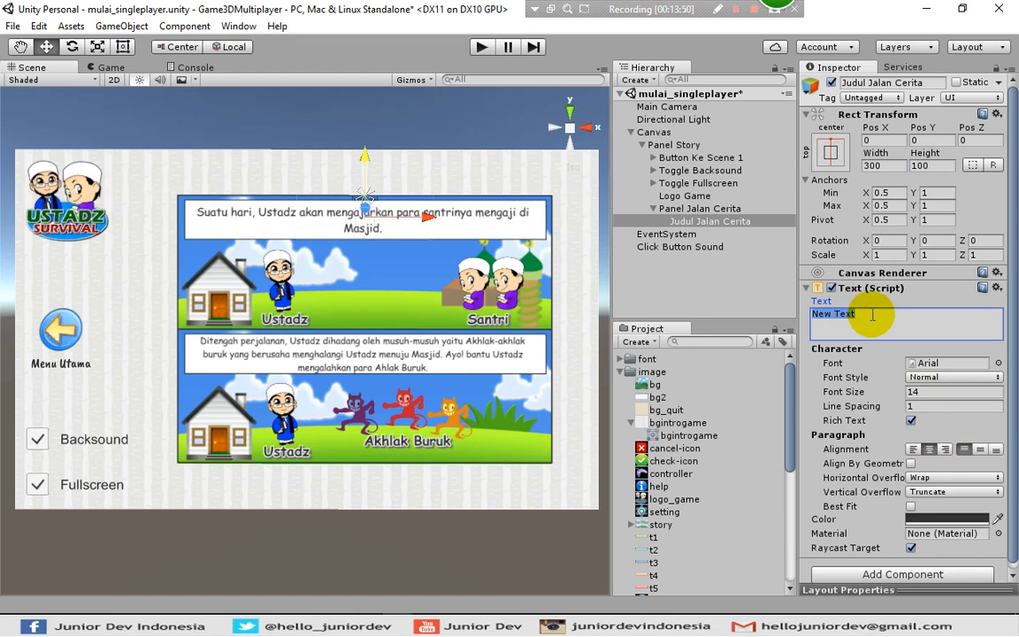
{"action": "type", "text": "Jalan Cerita"}
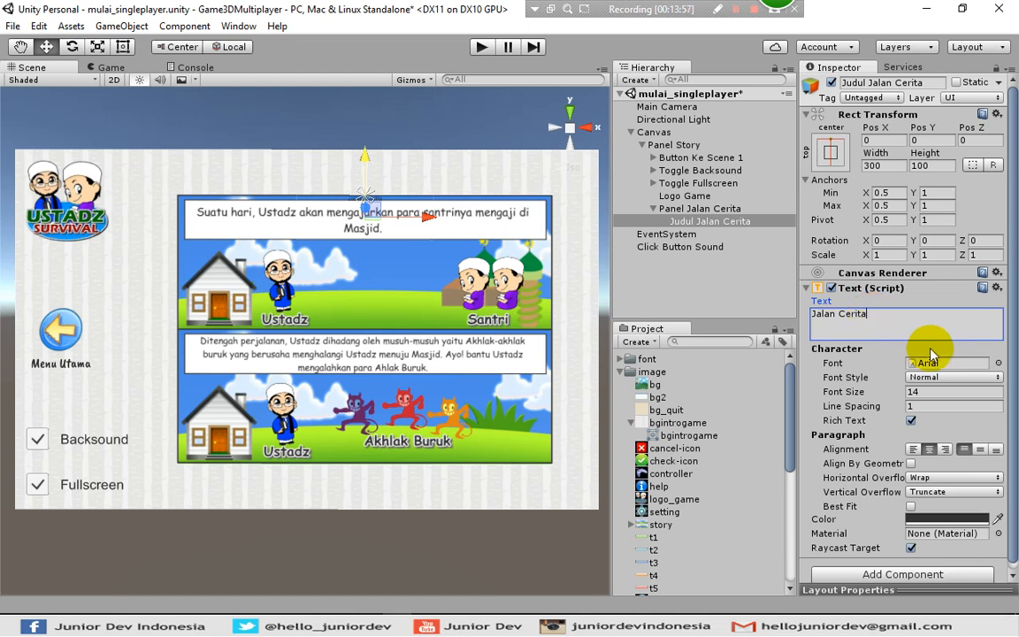
Set the title's font to CaveatBrush-Regular - Copy and its font size to 50
{"action": "left_click", "coordinate": [998, 363]}
{"action": "left_click", "coordinate": [427, 212]}
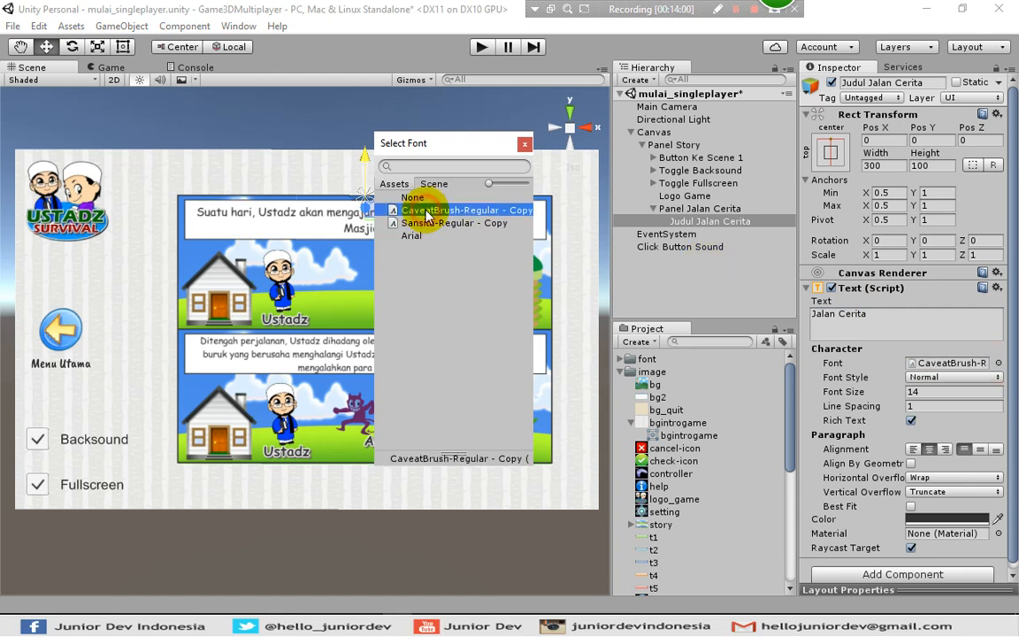
{"action": "left_click", "coordinate": [524, 143]}
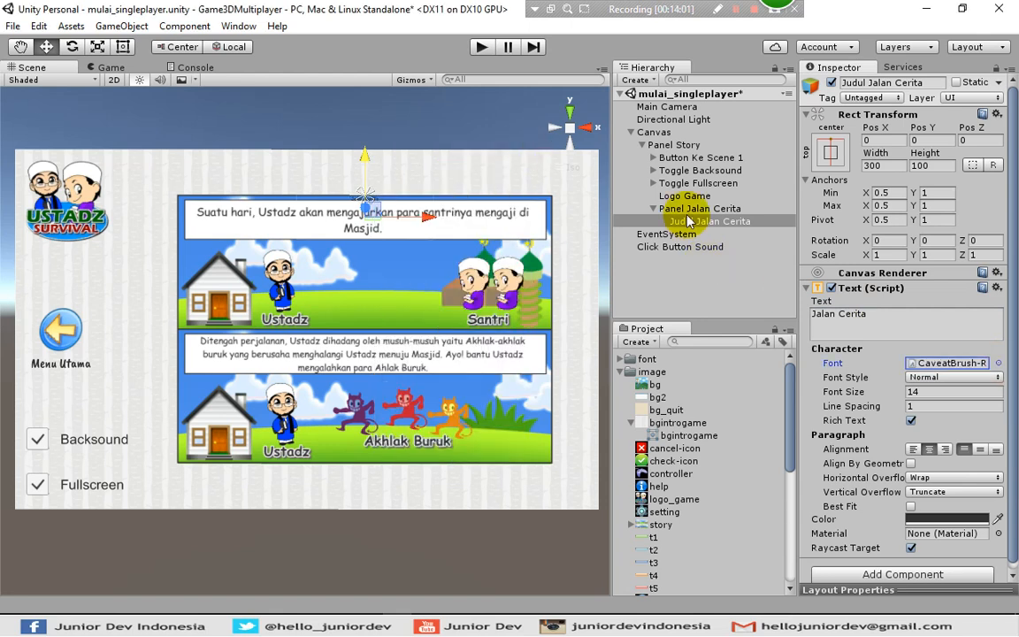
{"action": "left_click", "coordinate": [923, 392]}
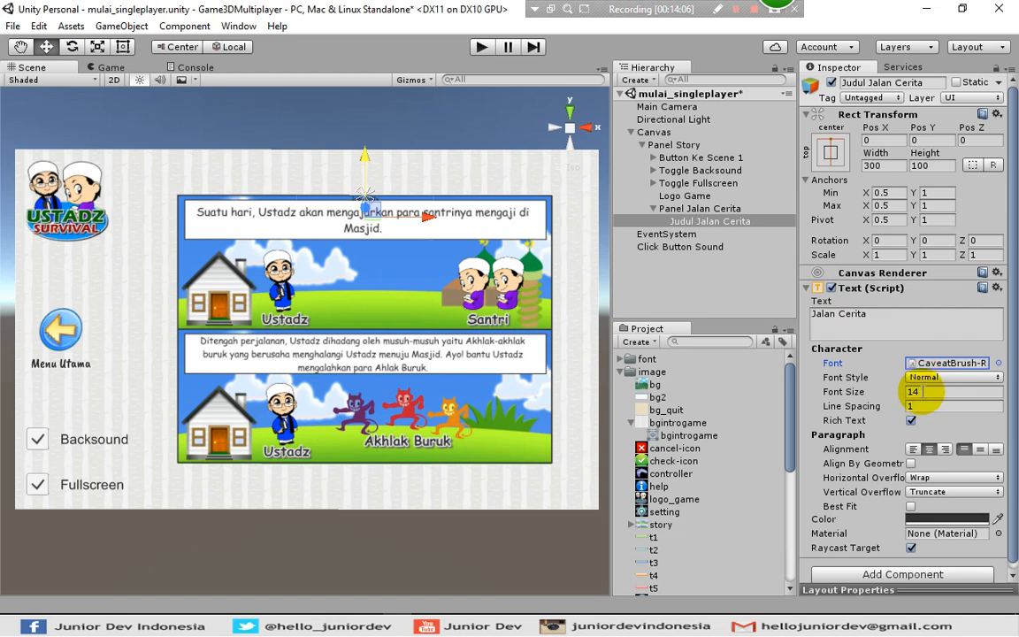
{"action": "double_click", "coordinate": [912, 391]}
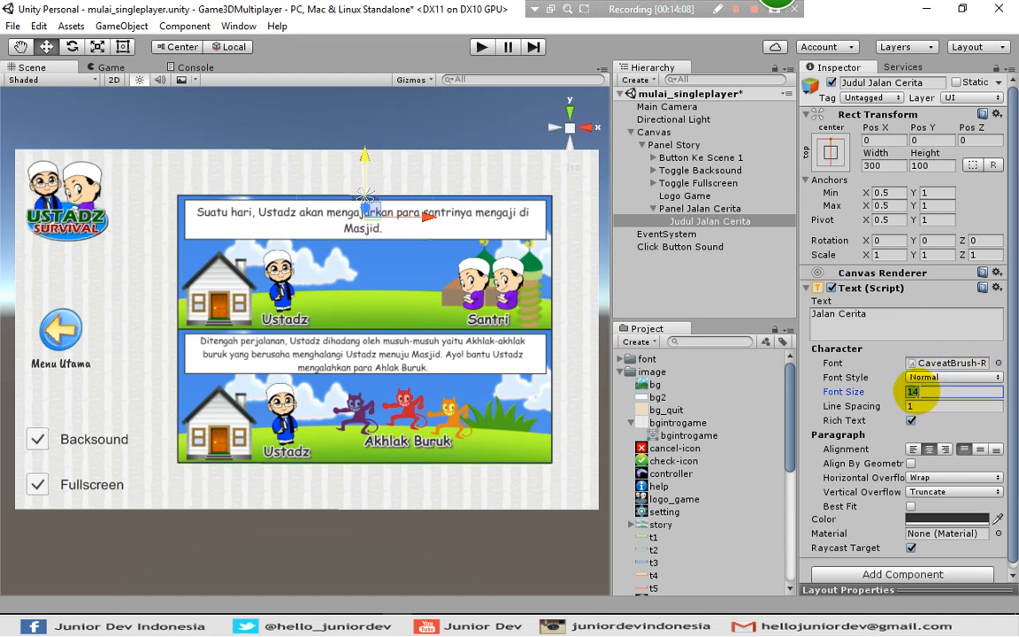
{"action": "type", "text": "50"}
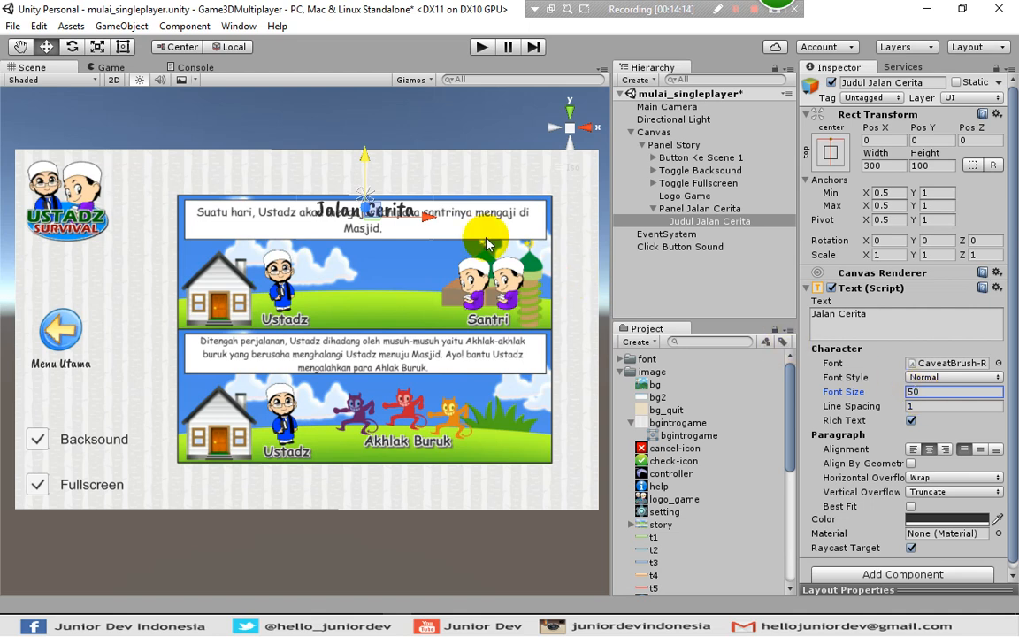
Set the Pos Y of Judul Jalan Cerita to 70 and add a Shadow component to it
{"action": "left_click", "coordinate": [926, 140]}
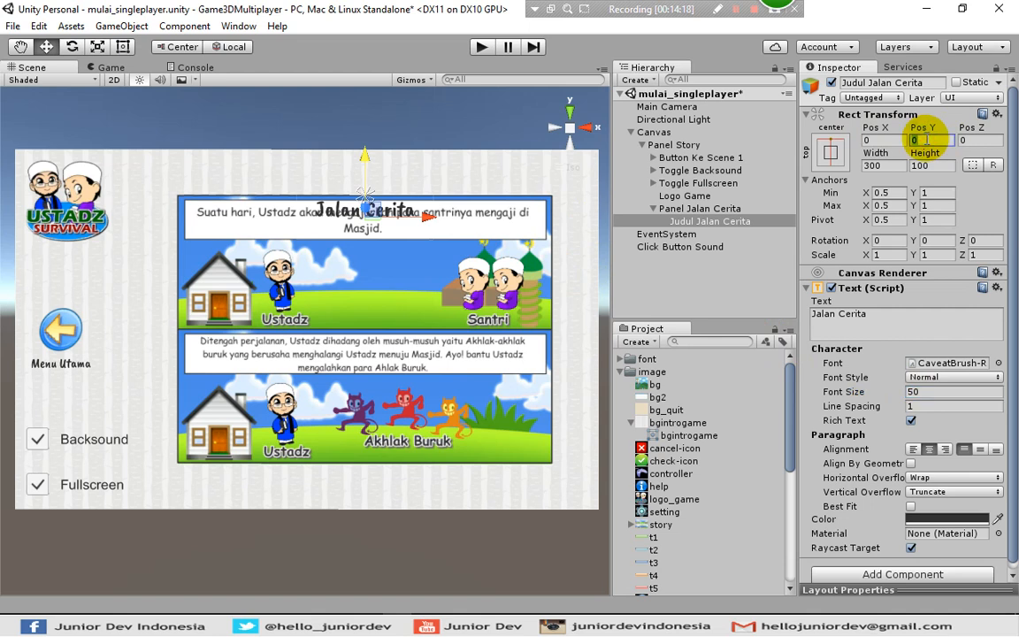
{"action": "type", "text": "70"}
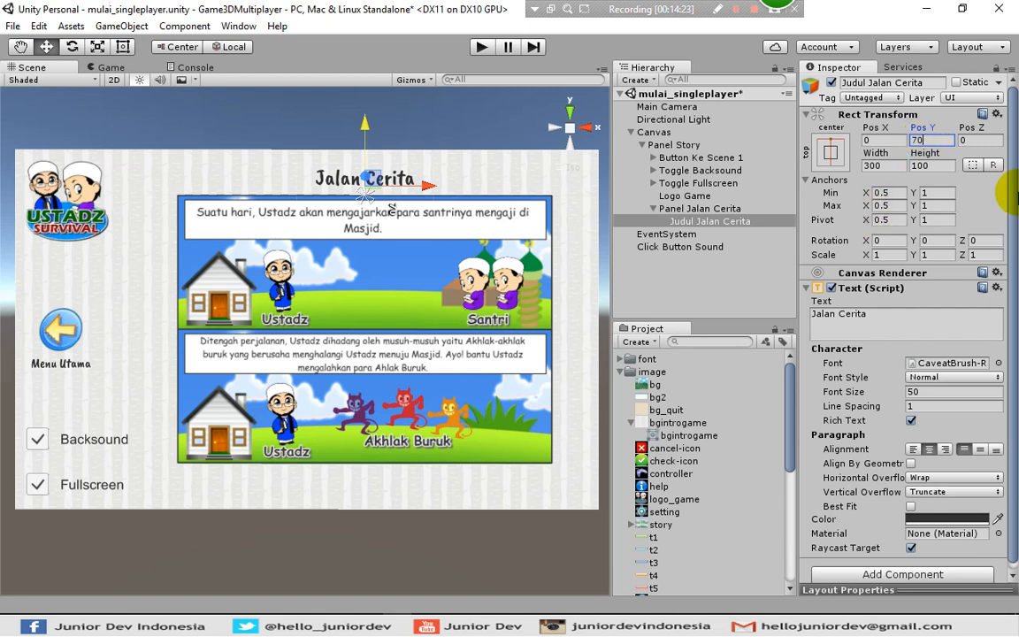
{"action": "scroll", "coordinate": [905, 369], "scroll_direction": "down", "scroll_amount": 1}
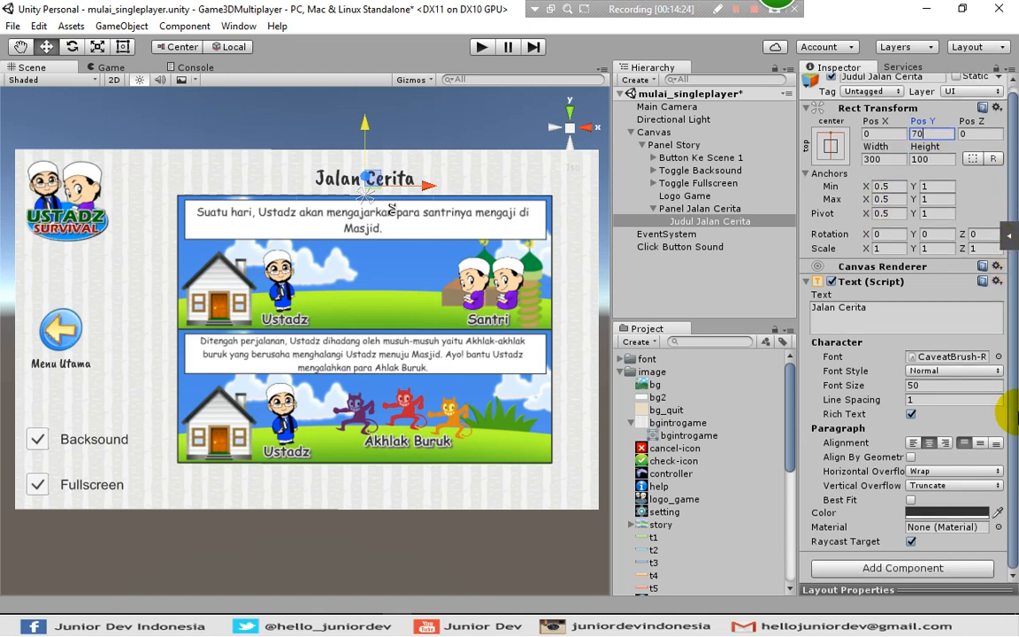
{"action": "left_click", "coordinate": [901, 568]}
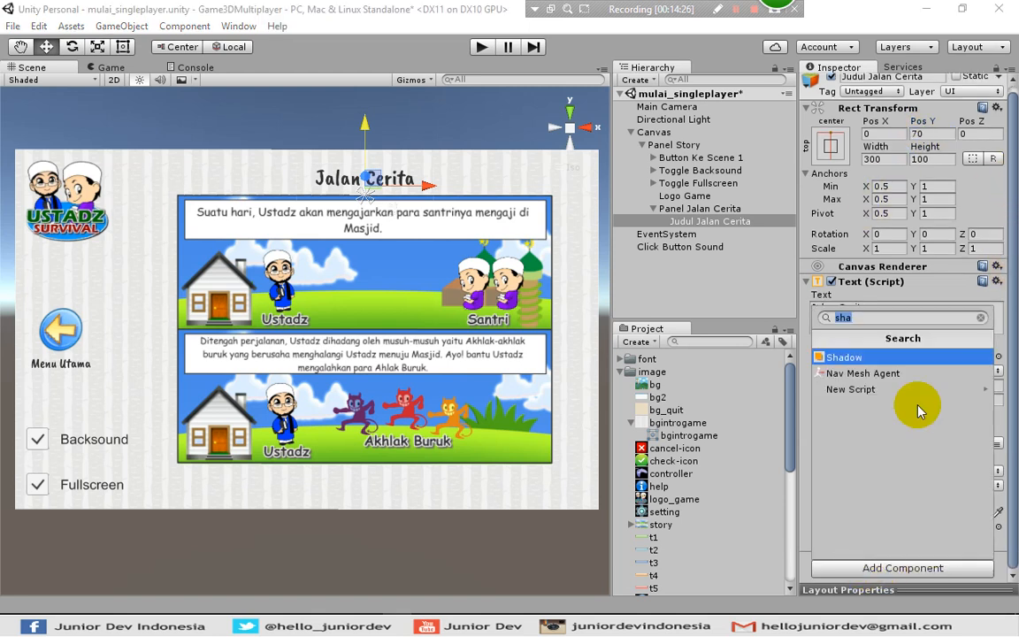
{"action": "left_click", "coordinate": [922, 356]}
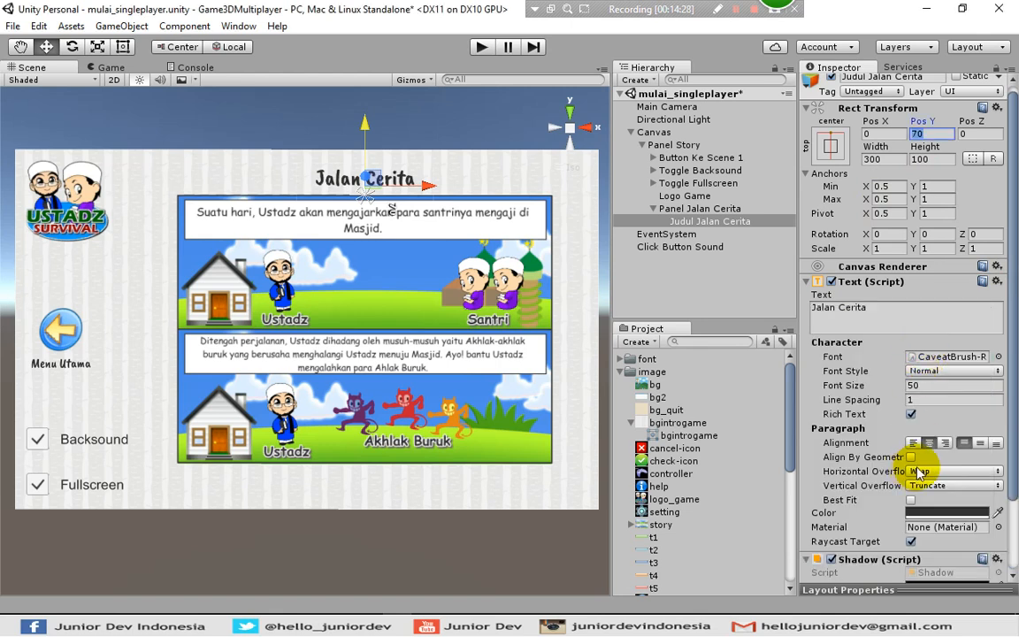
Make the title shadow's effect color fully opaque white and set its effect distance to X 5, Y -5
{"action": "scroll", "coordinate": [1009, 521], "scroll_direction": "down", "scroll_amount": 3}
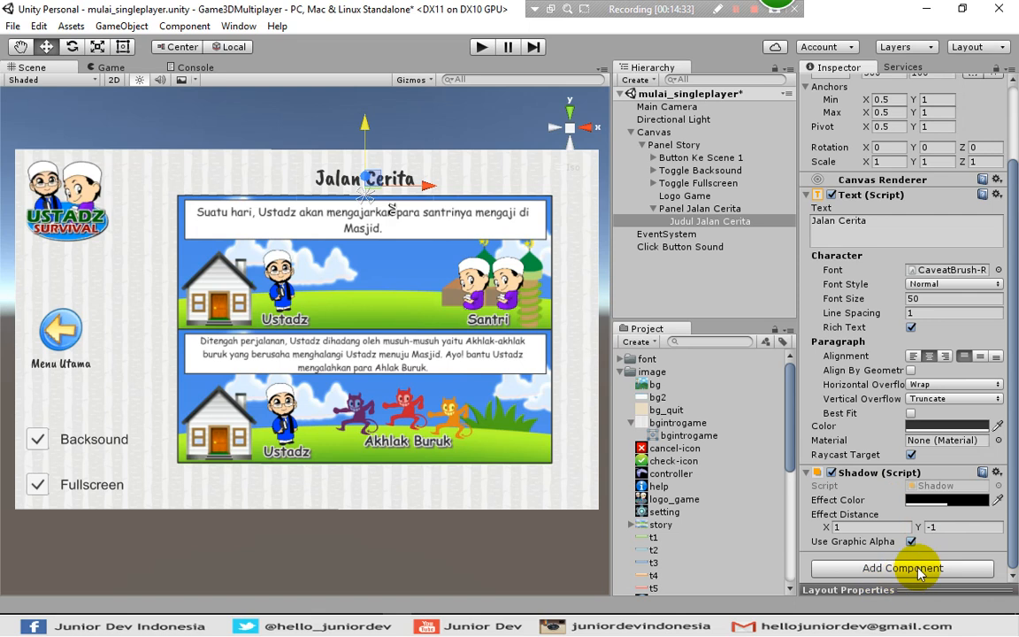
{"action": "left_click", "coordinate": [933, 500]}
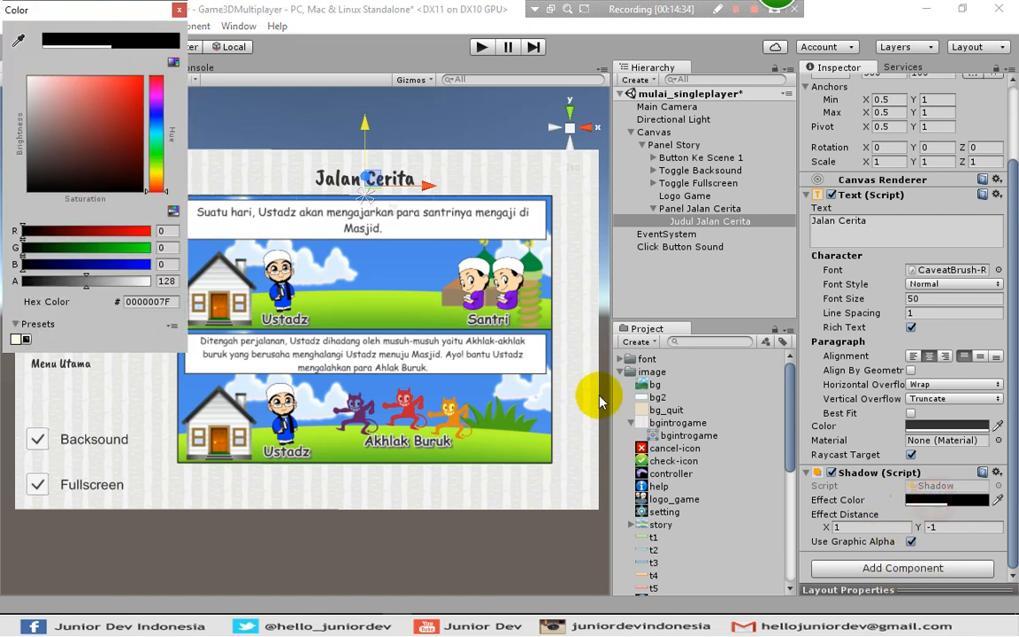
{"action": "left_click_drag", "start_coordinate": [39, 104], "coordinate": [11, 18]}
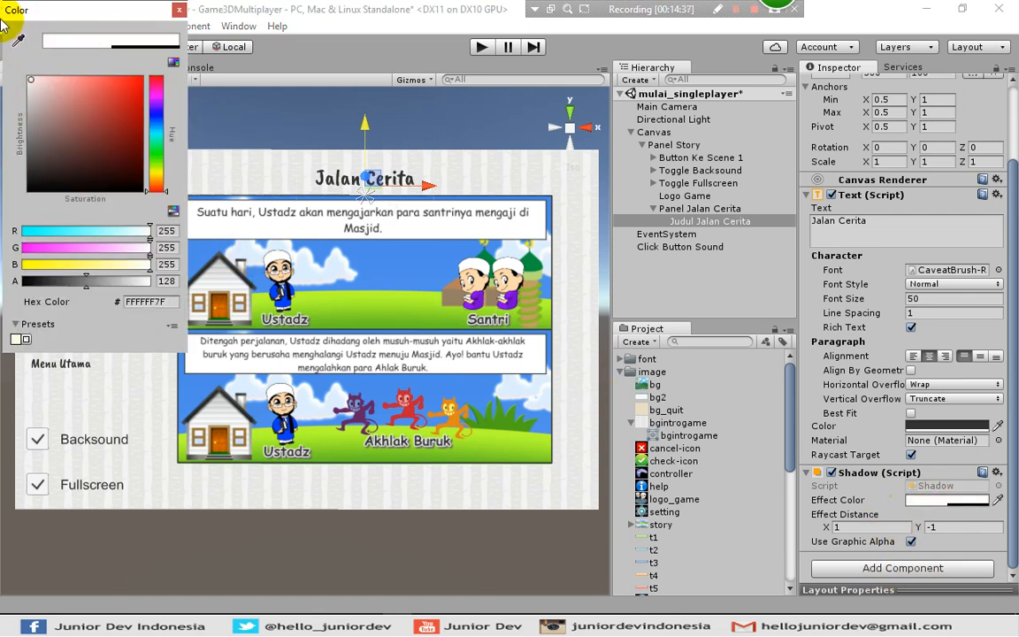
{"action": "left_click", "coordinate": [183, 10]}
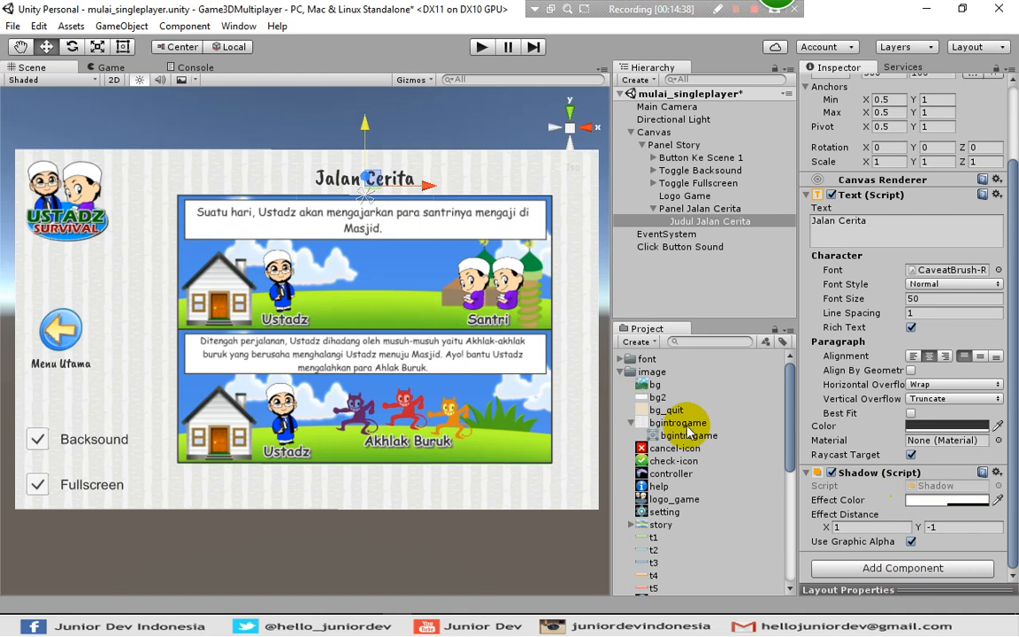
{"action": "left_click", "coordinate": [924, 501]}
{"action": "left_click_drag", "start_coordinate": [86, 280], "coordinate": [168, 282]}
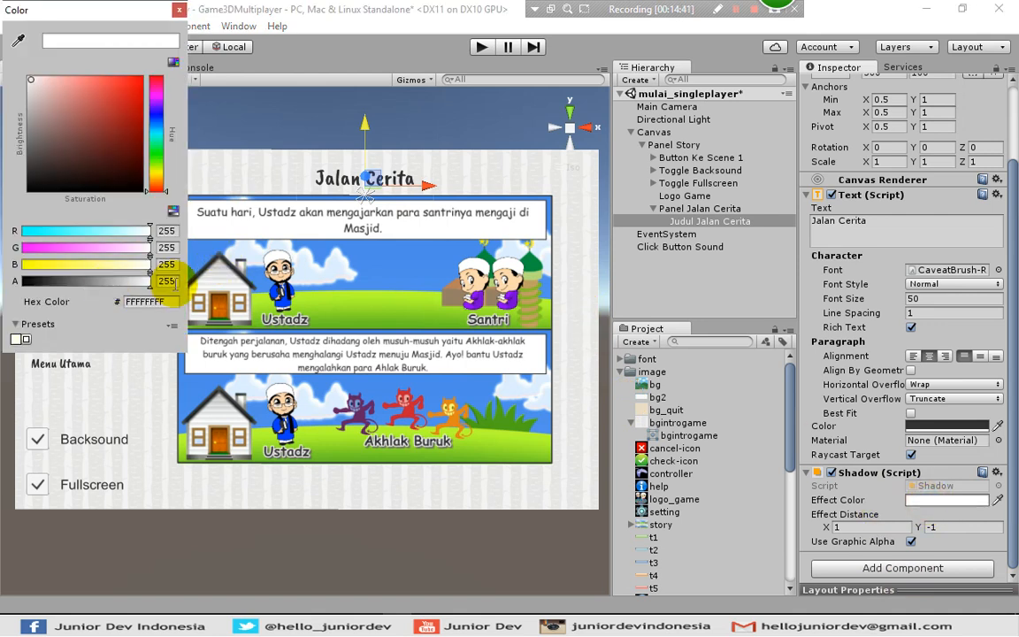
{"action": "left_click", "coordinate": [179, 10]}
{"action": "left_click", "coordinate": [866, 527]}
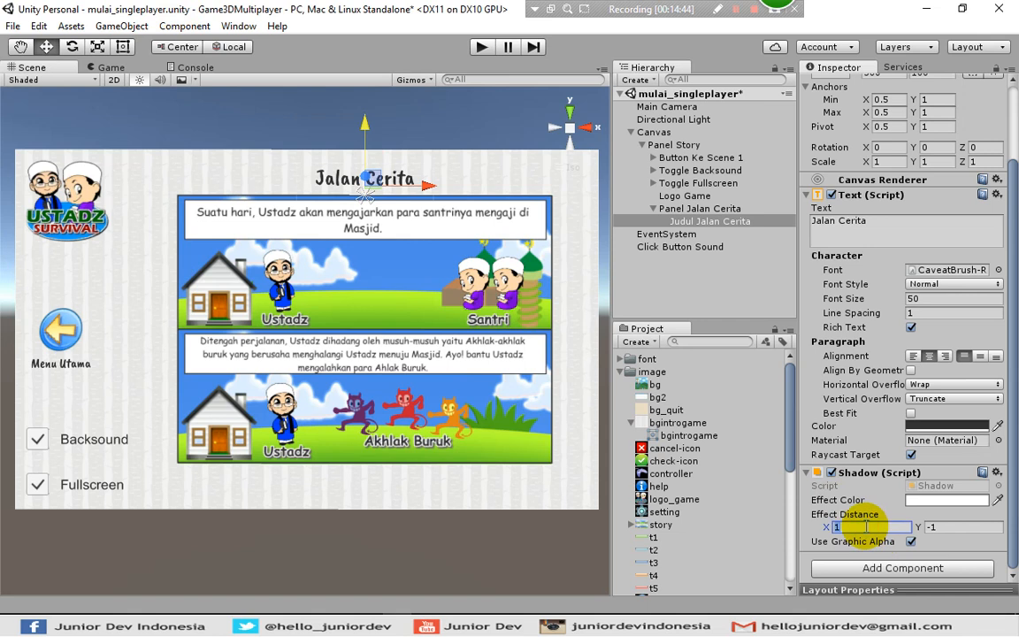
{"action": "key", "text": "Tab"}
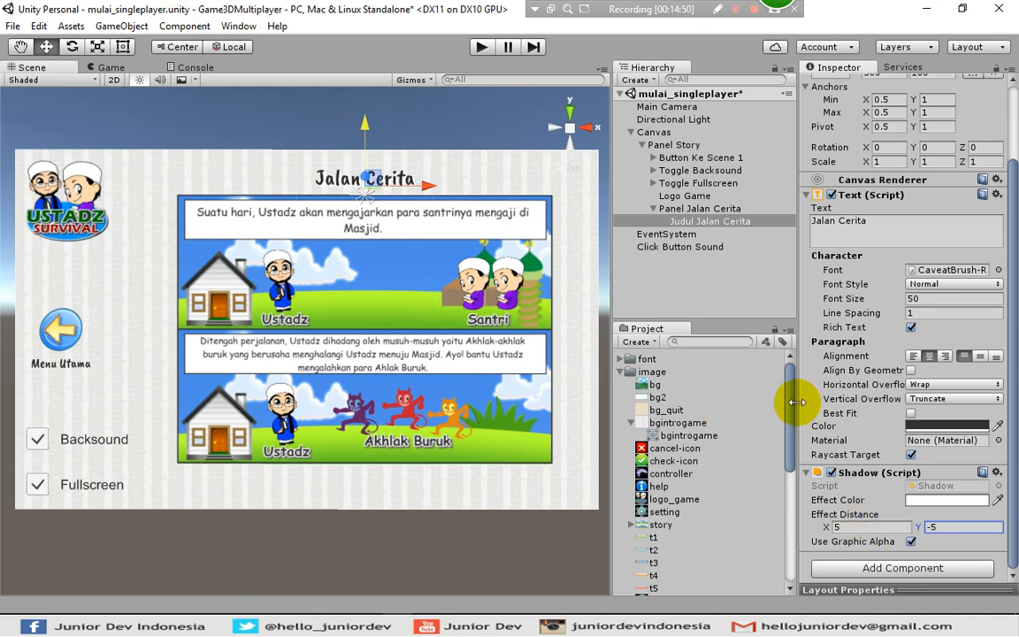
Change the Judul Jalan Cerita text color to blue, hex 4265B7FF, and save the scene
{"action": "left_click", "coordinate": [941, 428]}
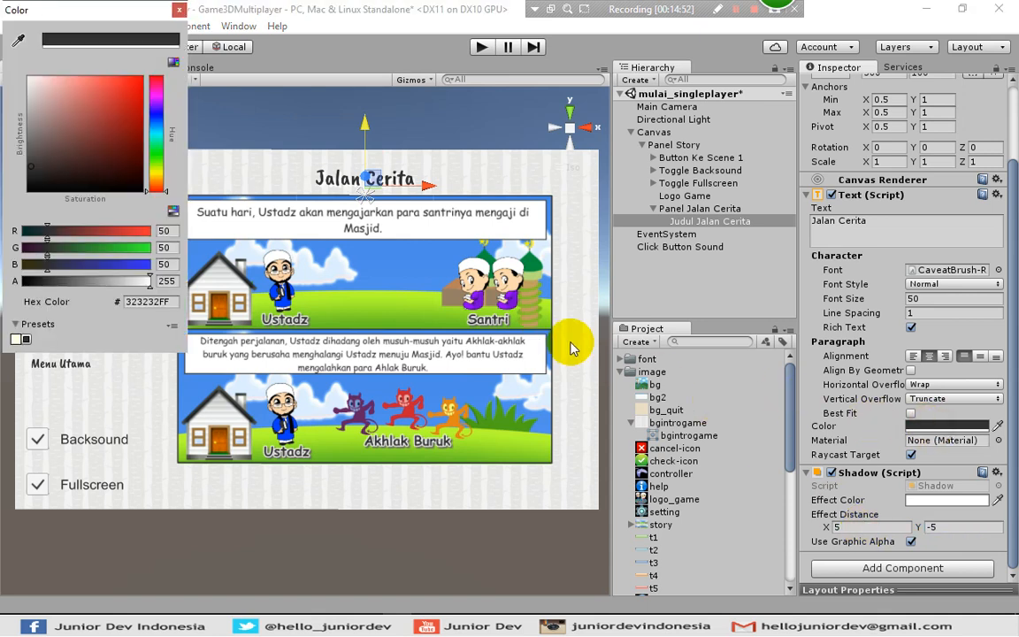
{"action": "left_click", "coordinate": [156, 144]}
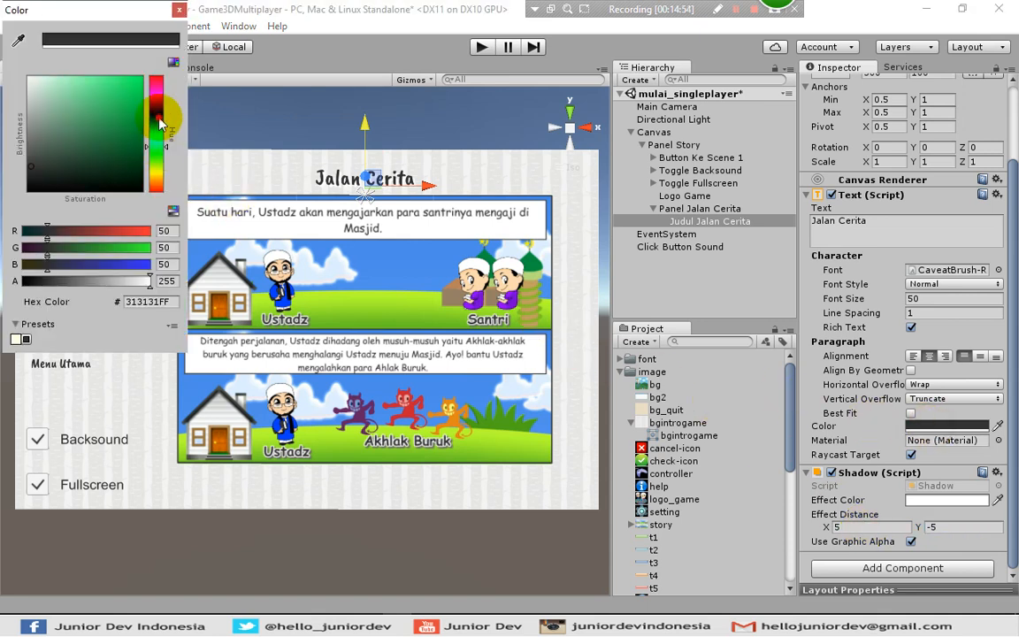
{"action": "left_click", "coordinate": [156, 114]}
{"action": "left_click", "coordinate": [107, 117]}
{"action": "left_click_drag", "start_coordinate": [79, 115], "coordinate": [100, 108]}
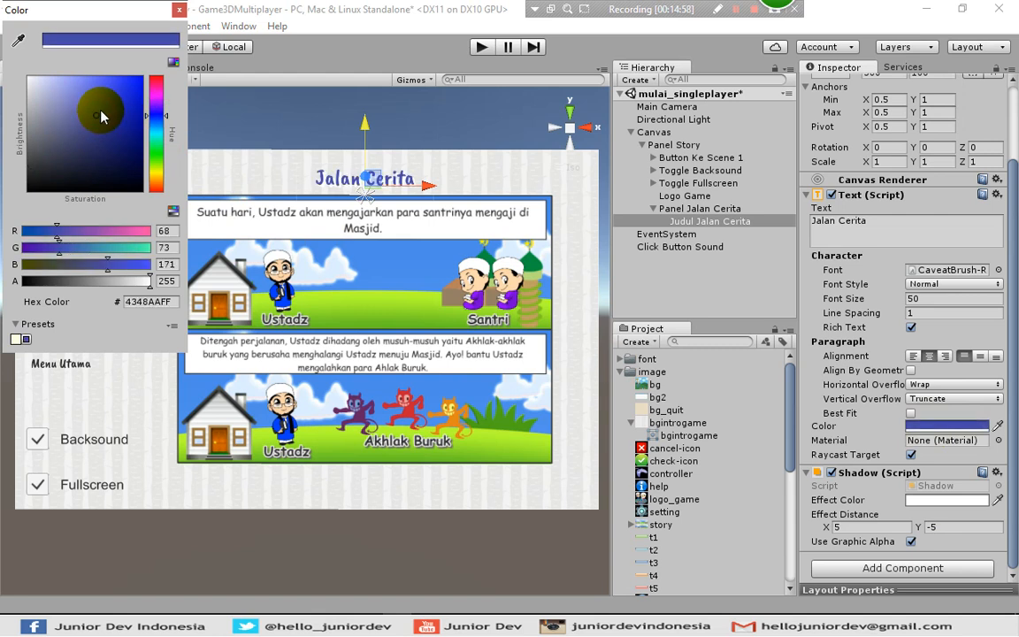
{"action": "left_click", "coordinate": [160, 127]}
{"action": "left_click", "coordinate": [160, 109]}
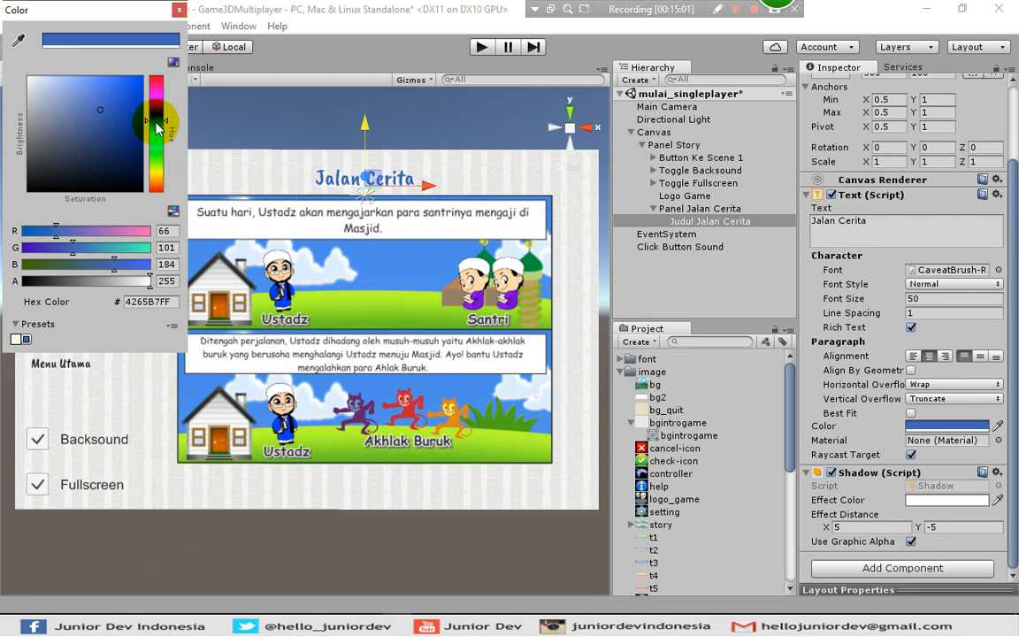
{"action": "left_click", "coordinate": [179, 10]}
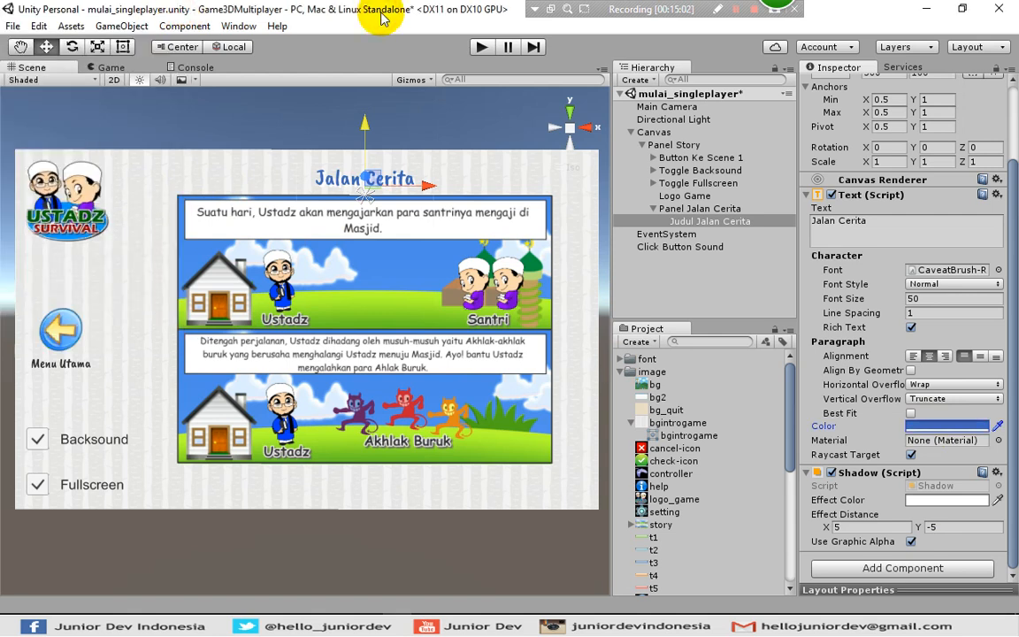
{"action": "key", "text": "ctrl+s"}
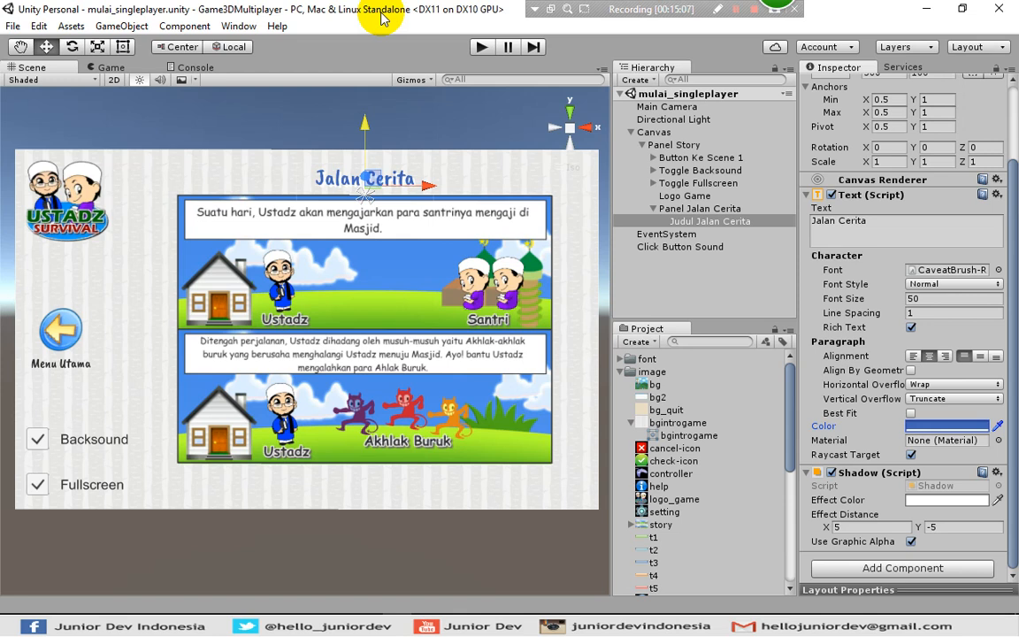
Copy Button Ke Scene 1 and place the copy as the first child inside Panel Jalan Cerita
{"action": "left_click", "coordinate": [684, 159]}
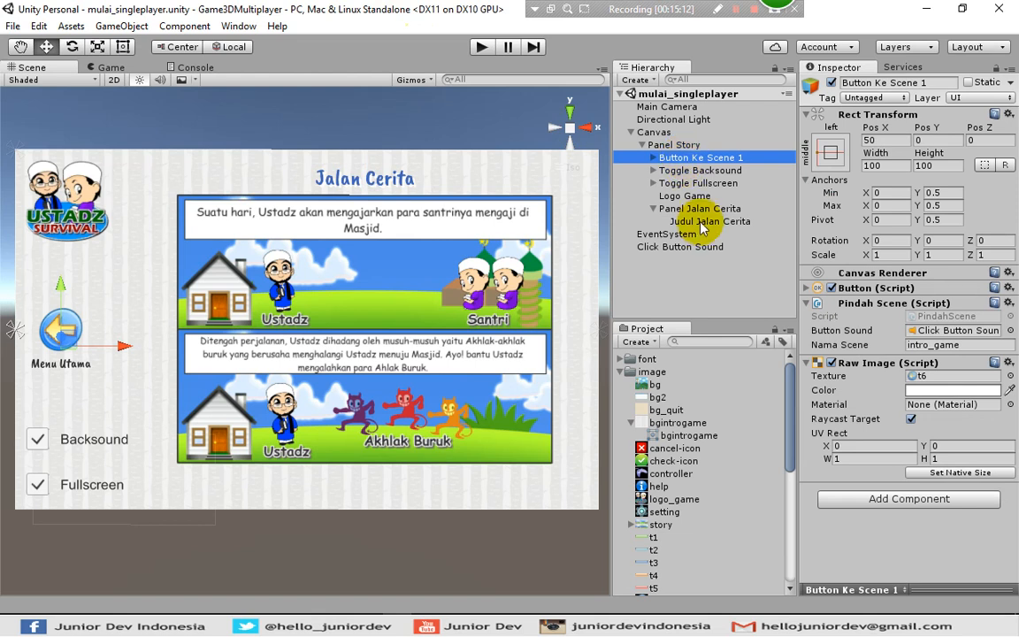
{"action": "right_click", "coordinate": [679, 160]}
{"action": "left_click", "coordinate": [709, 168]}
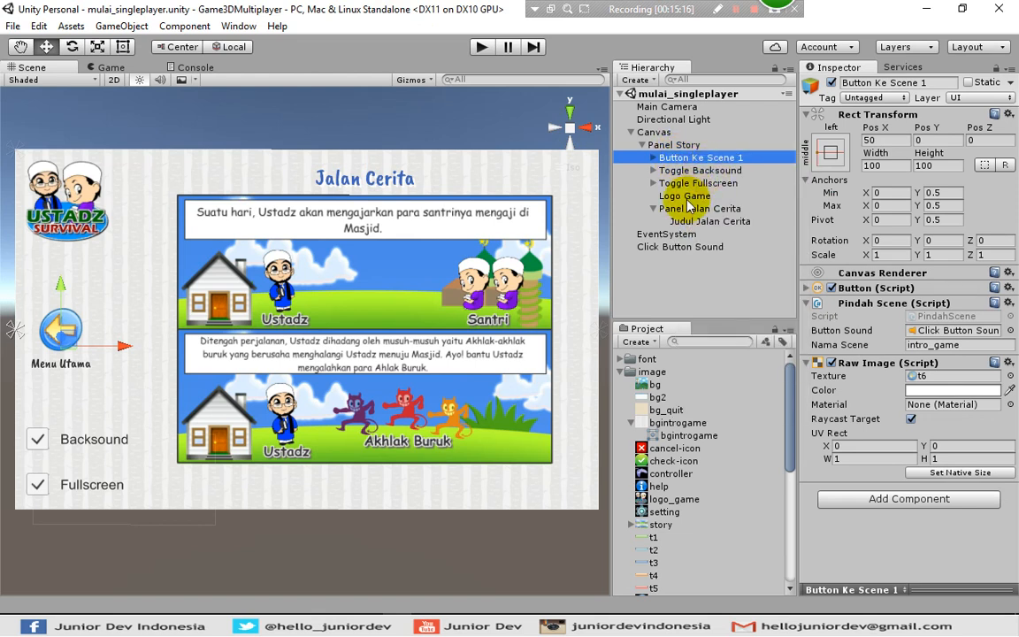
{"action": "left_click", "coordinate": [677, 209]}
{"action": "right_click", "coordinate": [679, 212]}
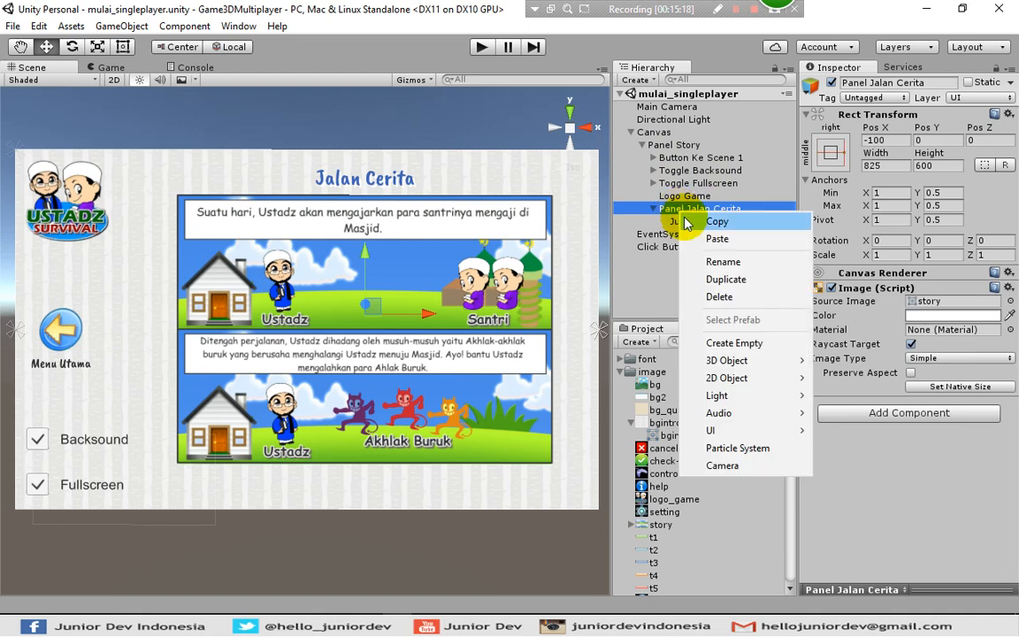
{"action": "left_click", "coordinate": [693, 238]}
{"action": "left_click_drag", "start_coordinate": [693, 238], "coordinate": [683, 222]}
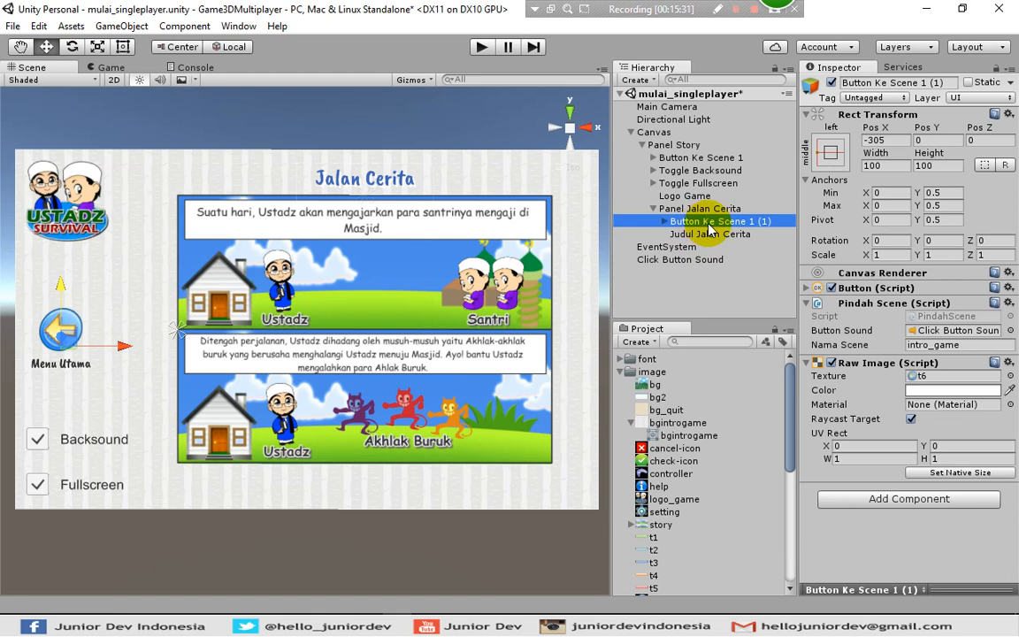
Rename the copied button inside Panel Jalan Cerita as Button Story
{"action": "left_click", "coordinate": [714, 223]}
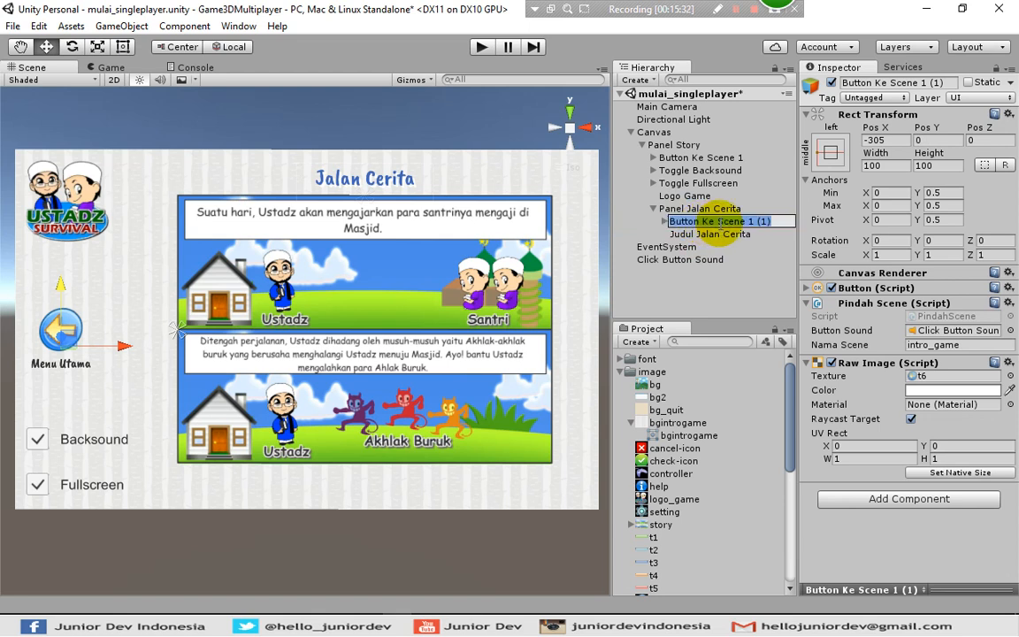
{"action": "key", "text": "Right"}
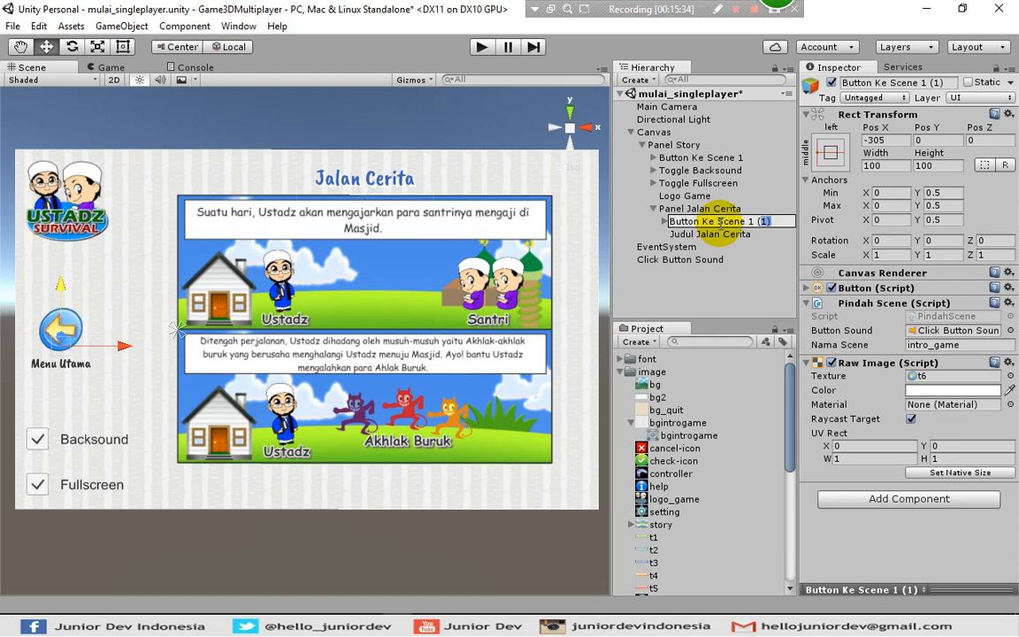
{"action": "left_click", "coordinate": [717, 222], "text": "shift"}
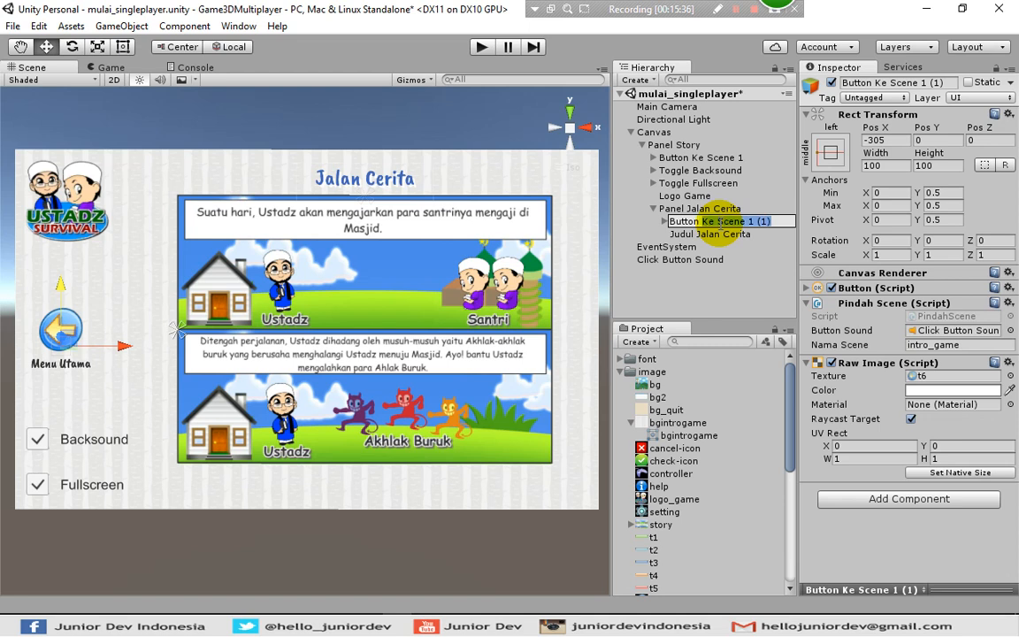
{"action": "type", "text": "Story"}
{"action": "key", "text": "Return"}
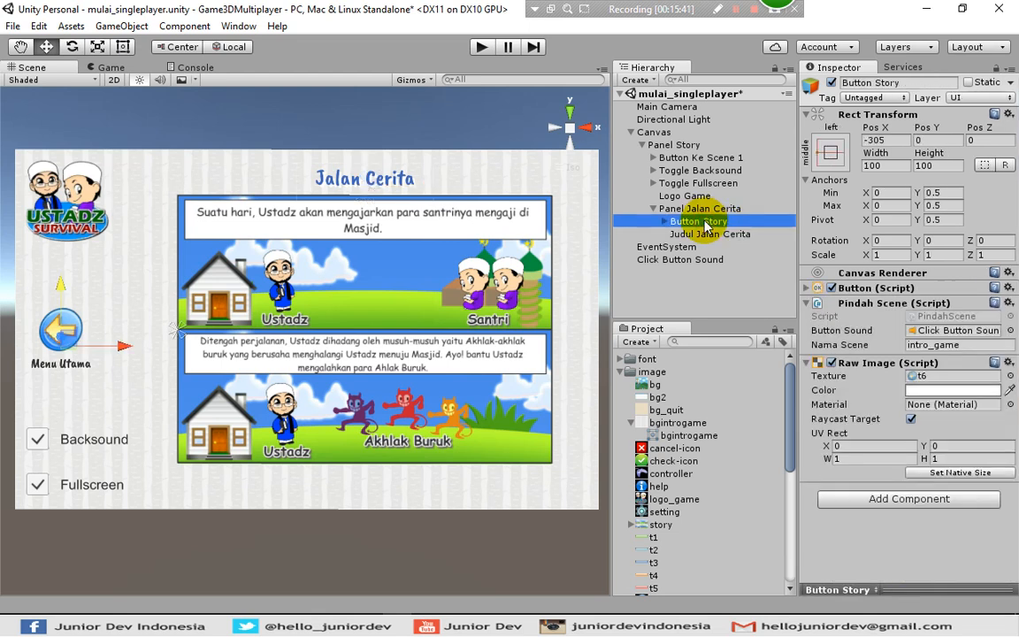
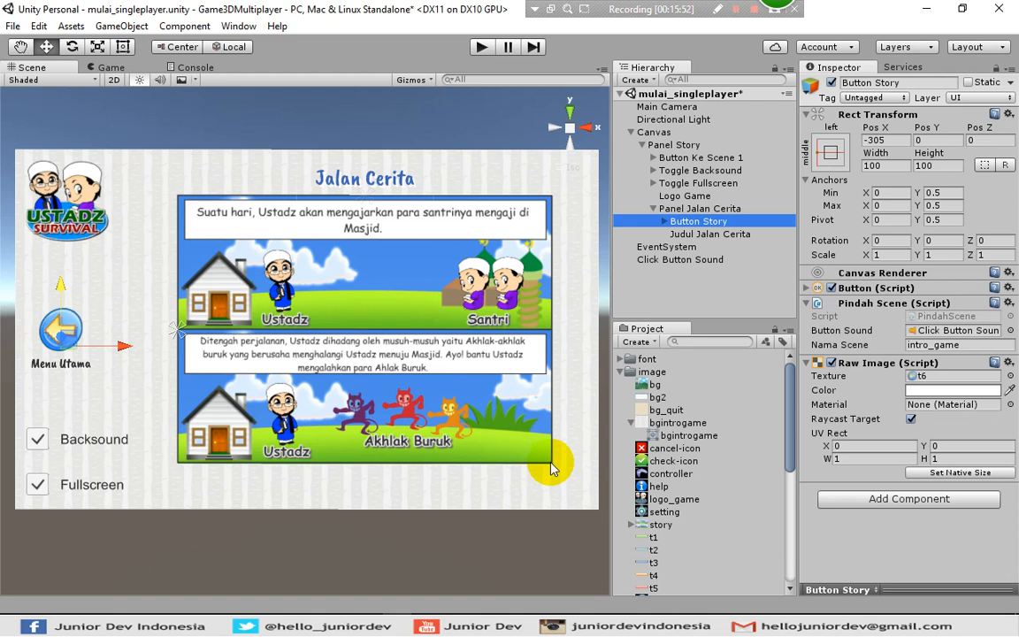
Anchor Button Story to the panel's bottom-right corner with matching pivot and position, then set Pos X 40 and Pos Y -30
{"action": "left_click", "coordinate": [830, 153]}
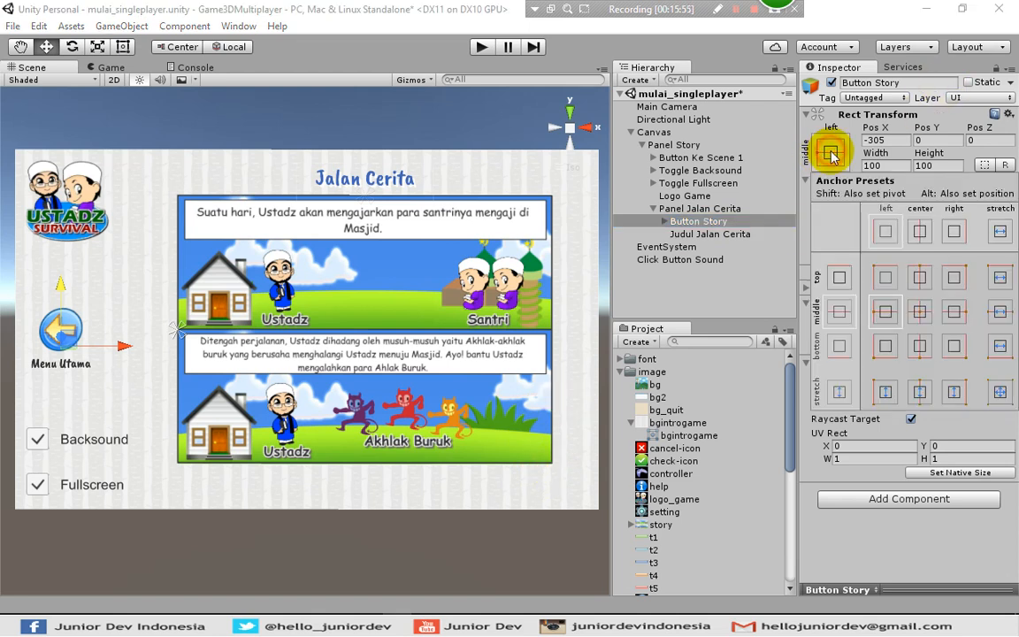
{"action": "left_click", "coordinate": [955, 348], "text": "alt+shift"}
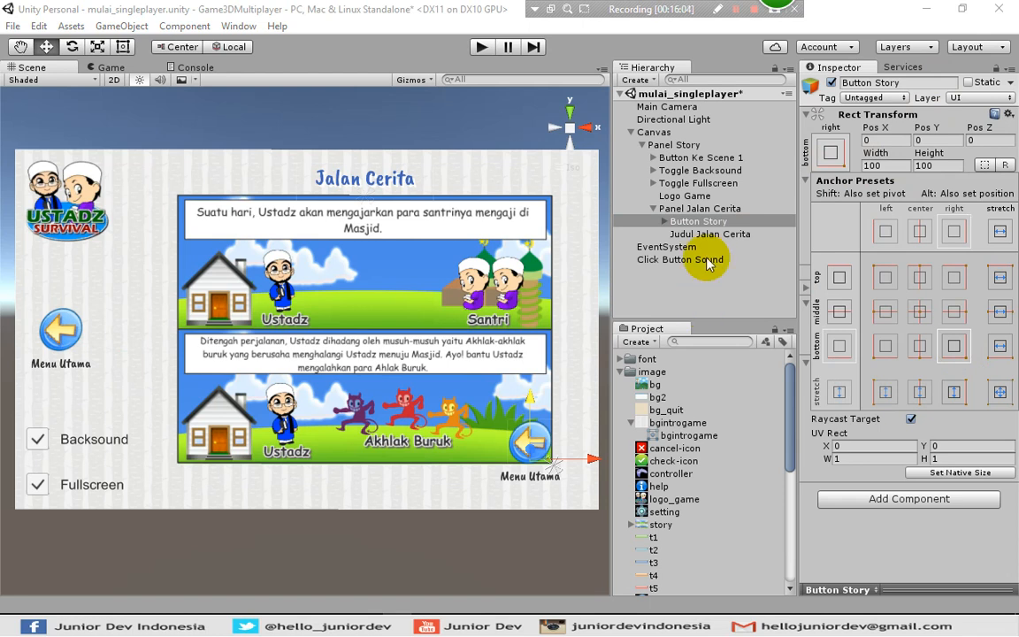
{"action": "left_click", "coordinate": [885, 142]}
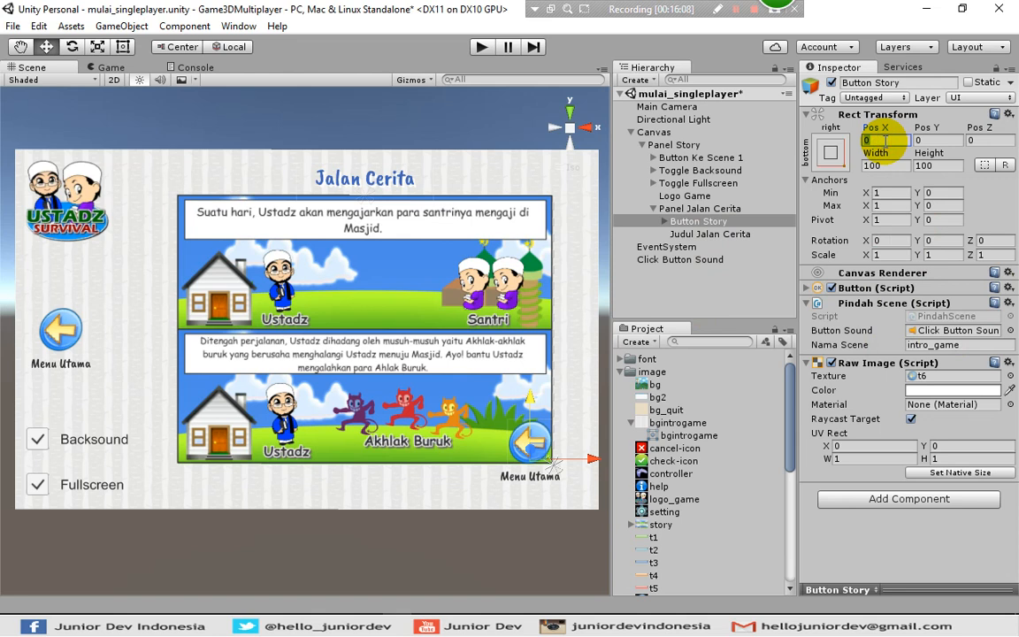
{"action": "type", "text": "40"}
{"action": "key", "text": "Tab"}
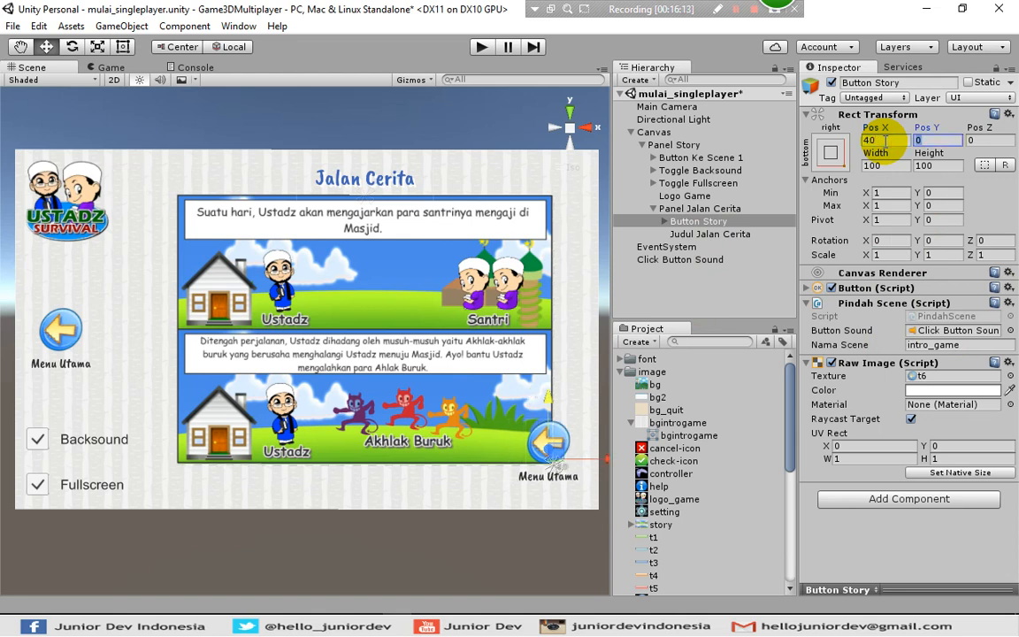
{"action": "type", "text": "-30"}
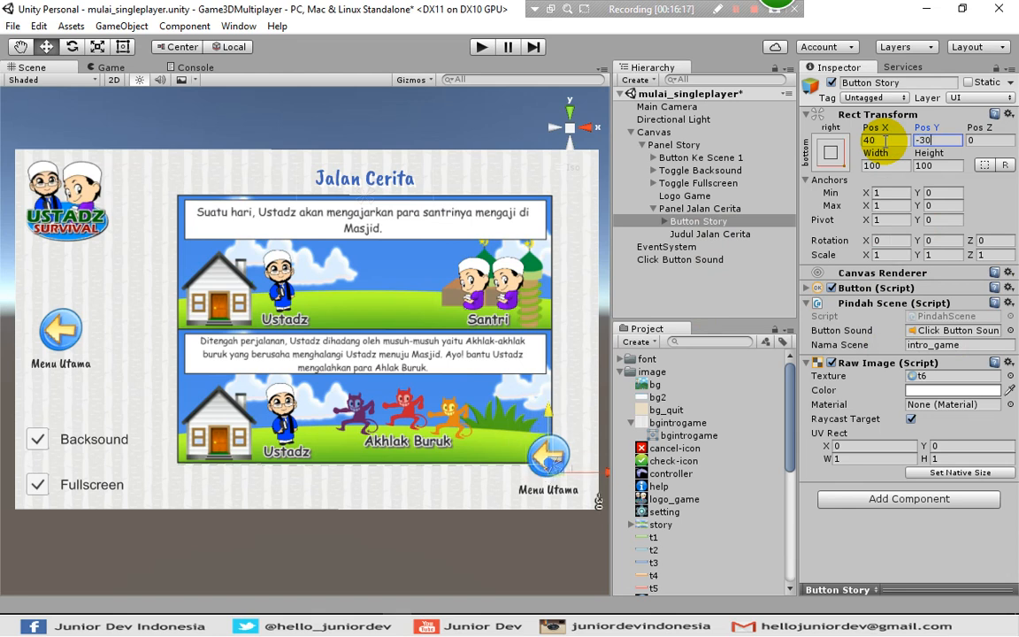
{"action": "left_click", "coordinate": [771, 268]}
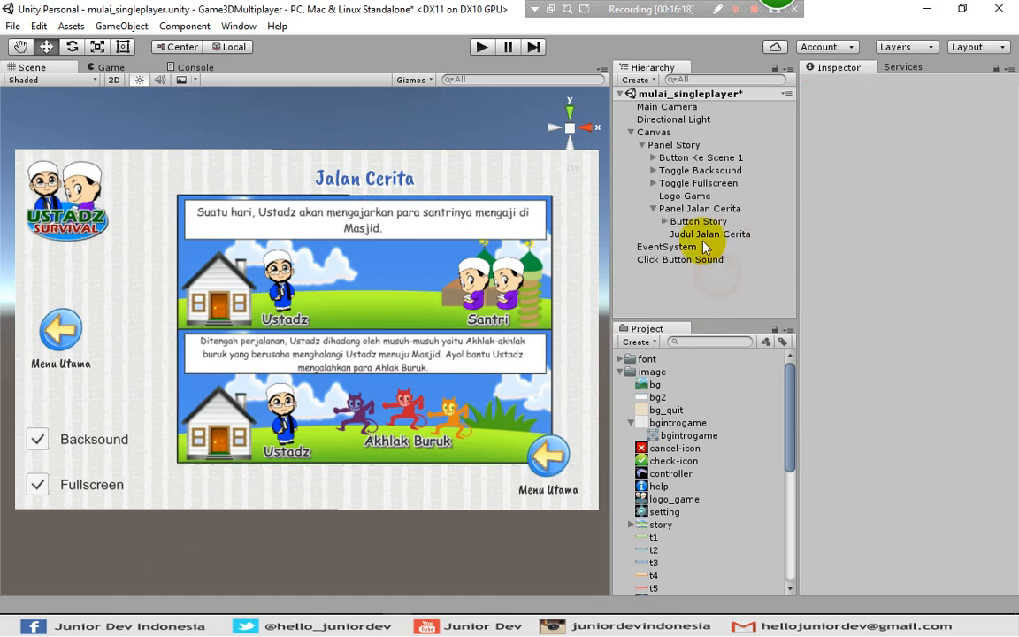
Replace the label text of Button Story with "Lanjut"
{"action": "left_click", "coordinate": [698, 222]}
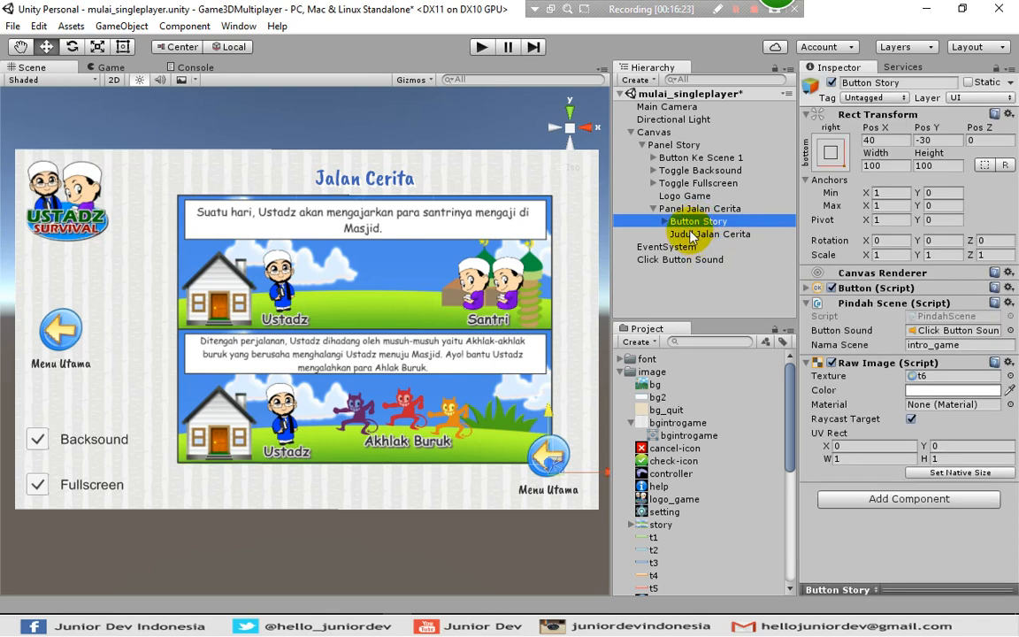
{"action": "left_click", "coordinate": [665, 221]}
{"action": "left_click", "coordinate": [694, 234]}
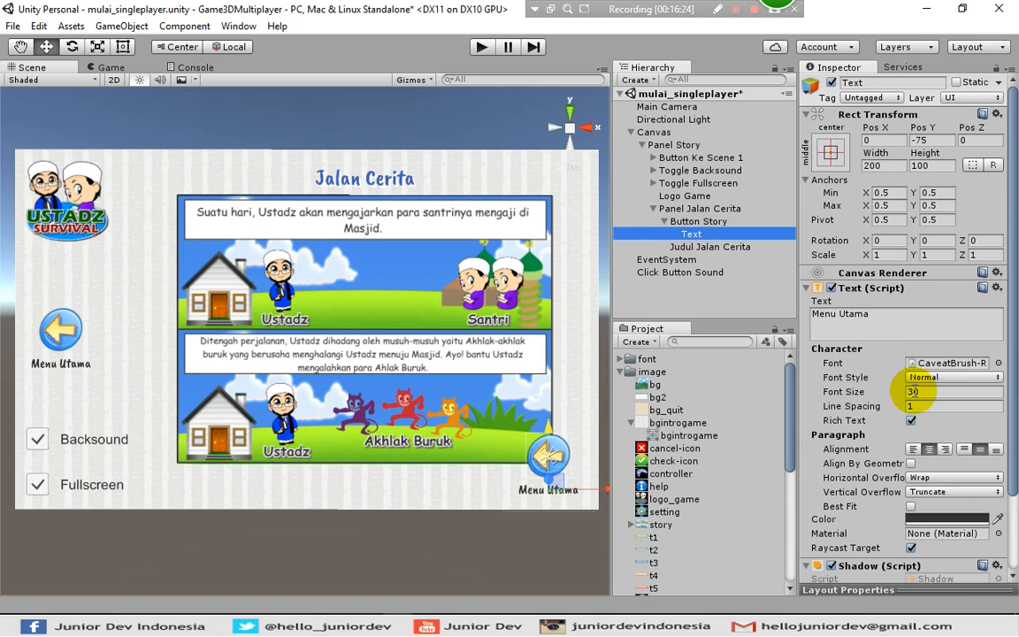
{"action": "left_click", "coordinate": [903, 321]}
{"action": "key", "text": "ctrl+a"}
{"action": "type", "text": "Lanjuut"}
{"action": "key", "text": "BackSpace"}
{"action": "key", "text": "BackSpace"}
{"action": "type", "text": "t"}
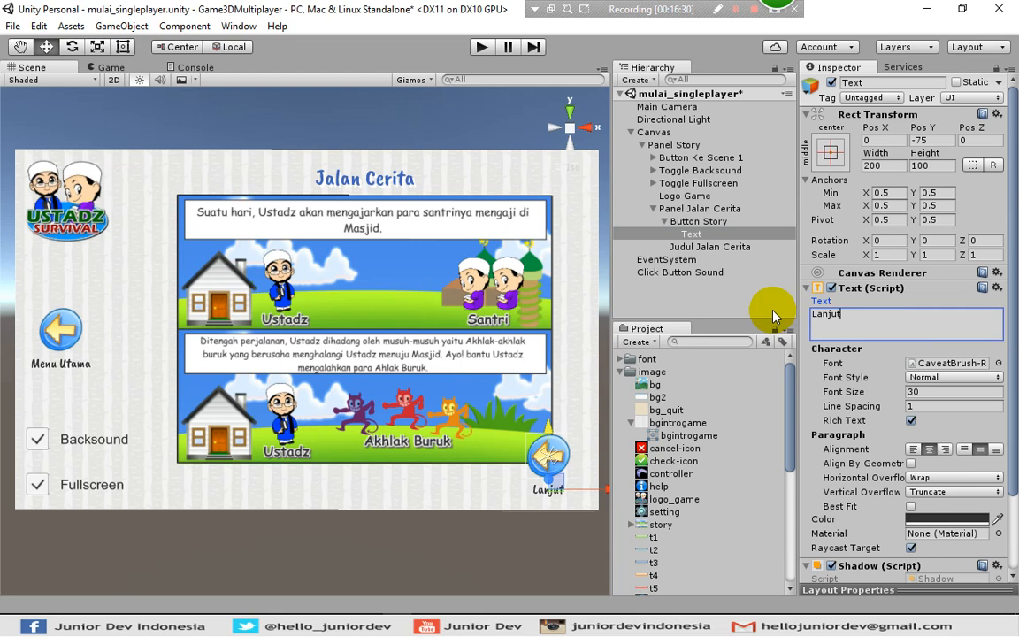
{"action": "left_click", "coordinate": [766, 303]}
Set Button Story's Raw Image texture to t14 and remove its Pindah Scene script component
{"action": "left_click", "coordinate": [688, 223]}
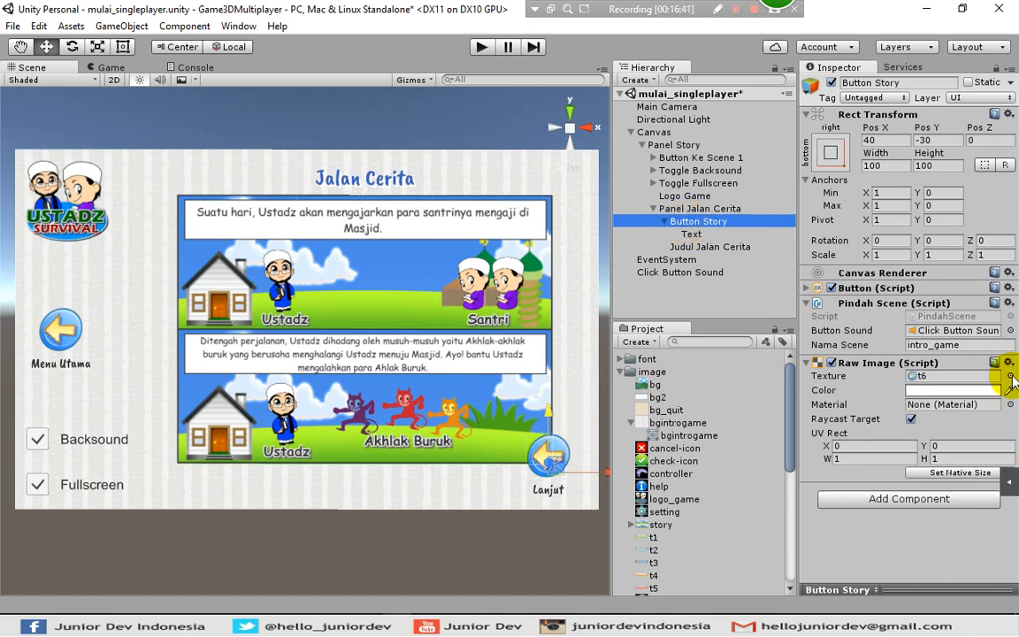
{"action": "left_click", "coordinate": [1010, 376]}
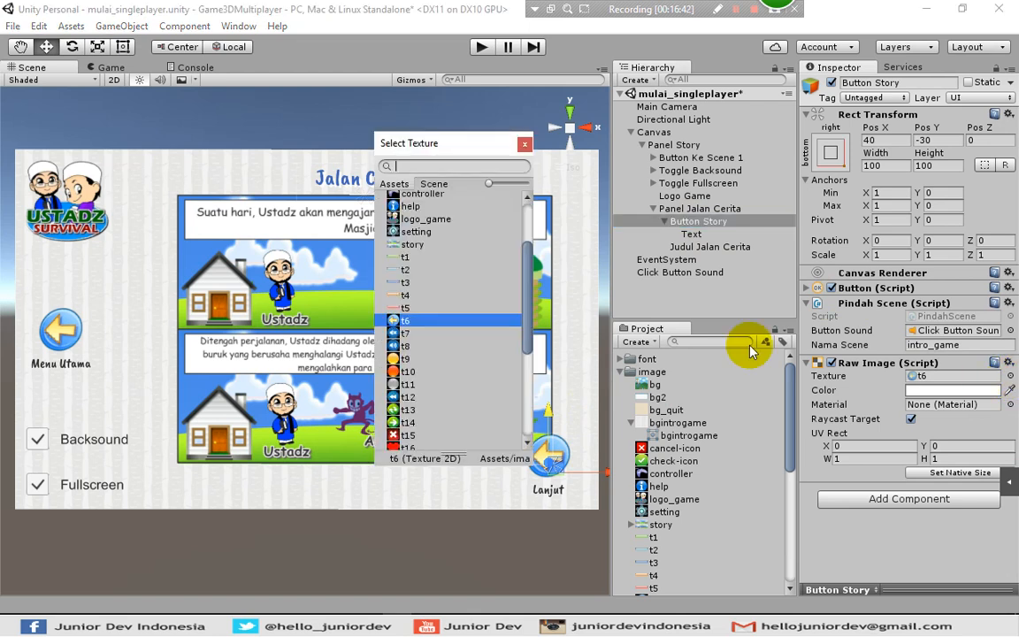
{"action": "left_click", "coordinate": [408, 423]}
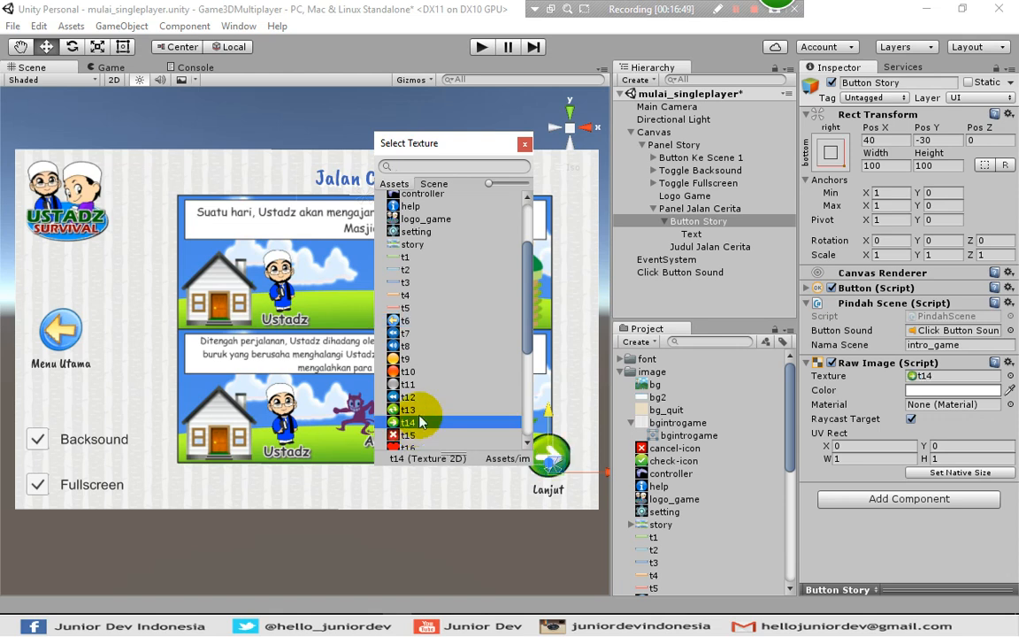
{"action": "left_click", "coordinate": [524, 143]}
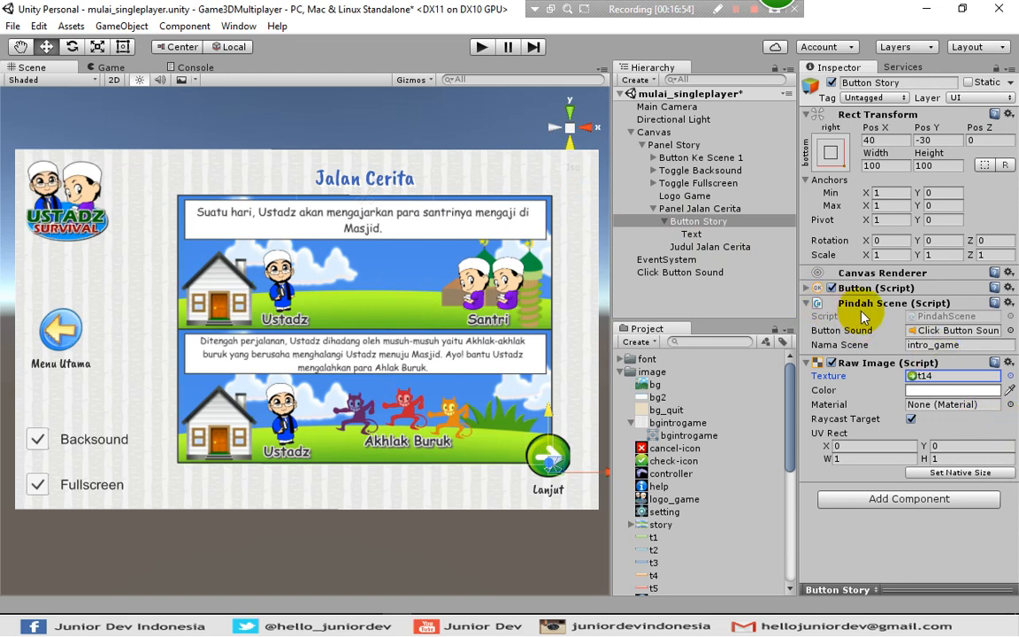
{"action": "left_click", "coordinate": [1008, 303]}
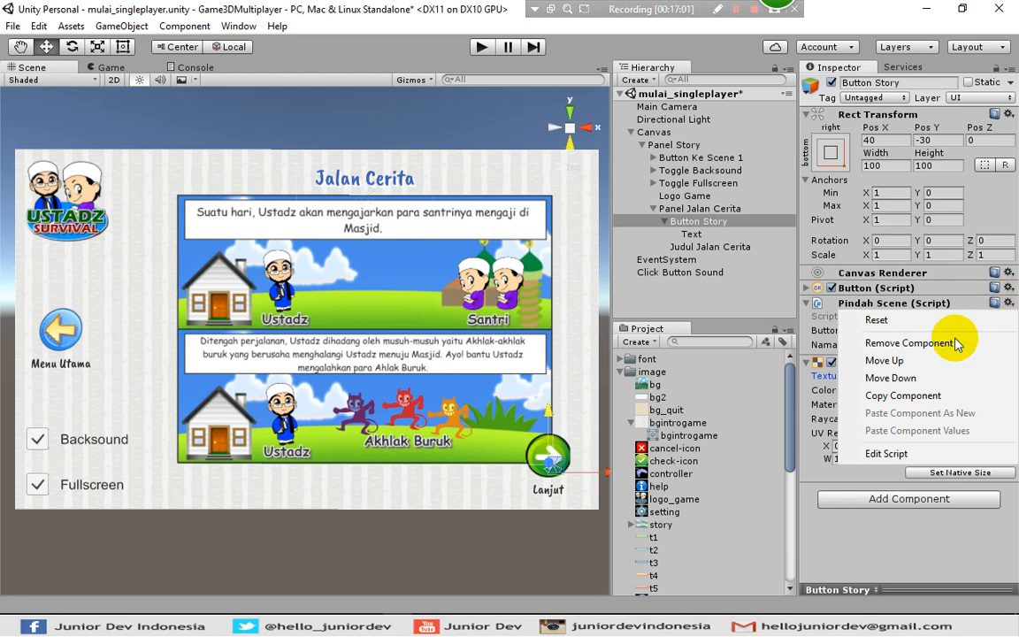
{"action": "left_click", "coordinate": [873, 345]}
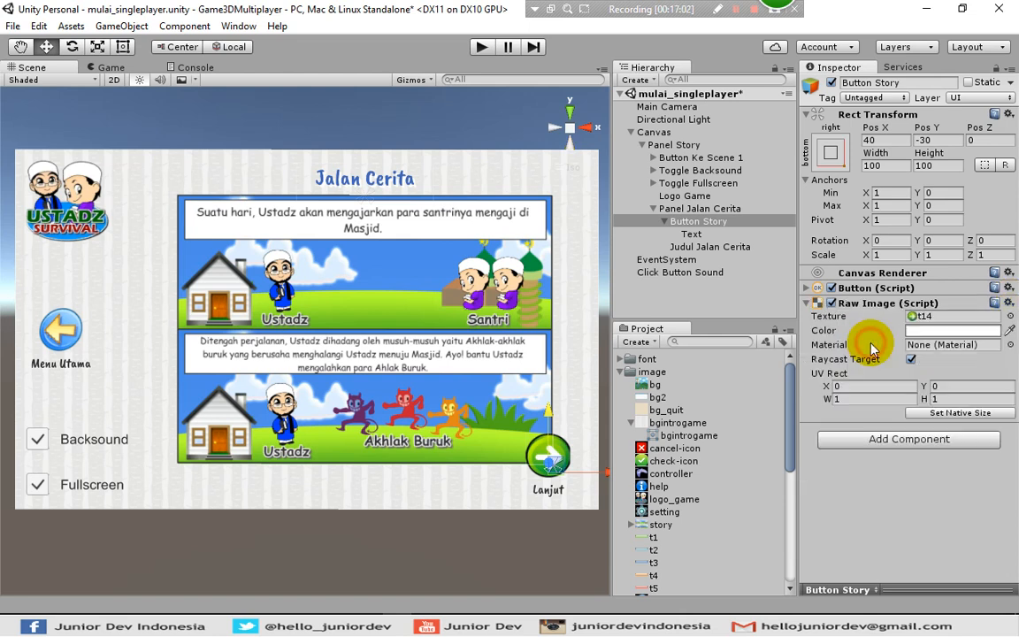
Save the scene and duplicate Panel Jalan Cerita with its children inside Panel Story
{"action": "left_click", "coordinate": [687, 209]}
{"action": "key", "text": "ctrl+s"}
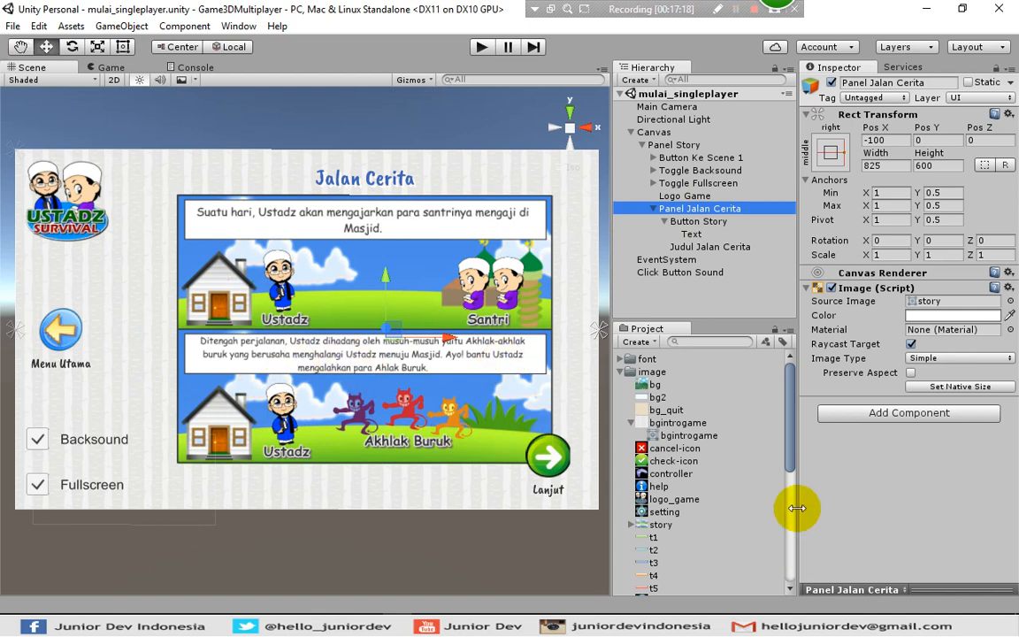
{"action": "left_click", "coordinate": [653, 209]}
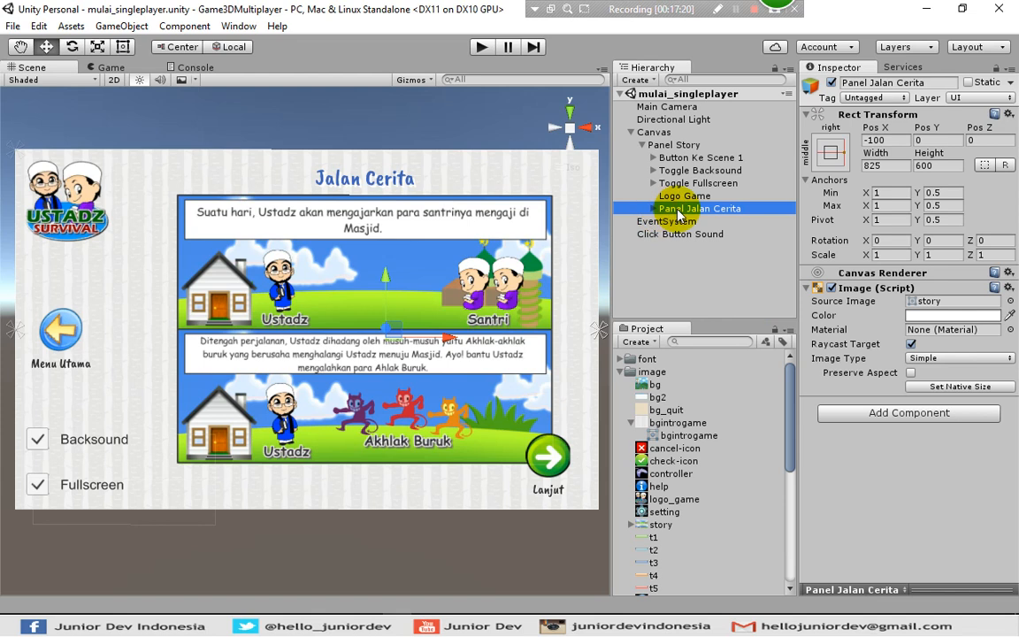
{"action": "right_click", "coordinate": [682, 212]}
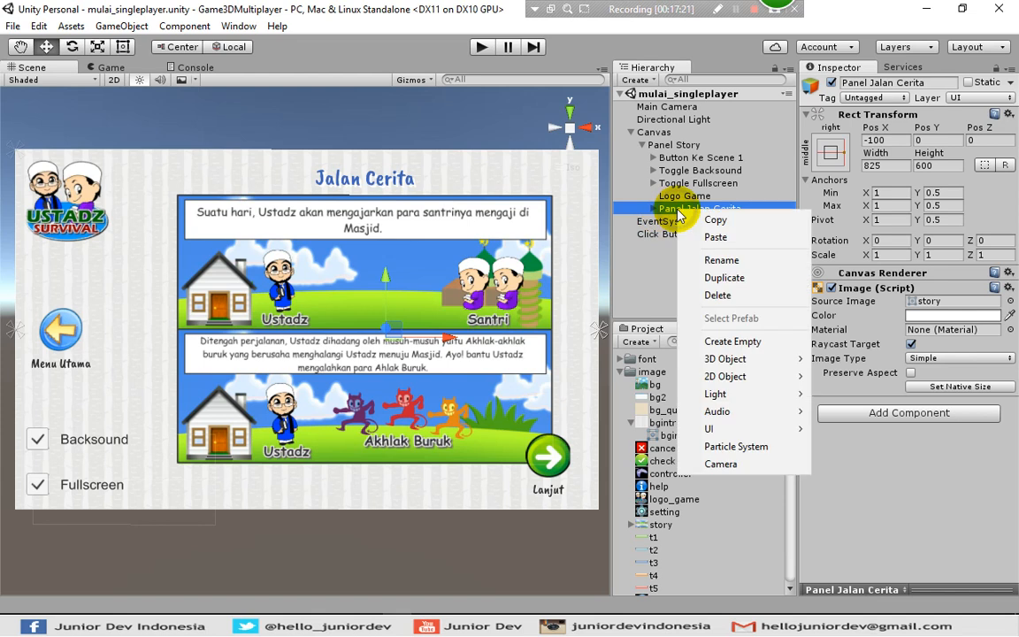
{"action": "left_click", "coordinate": [712, 276]}
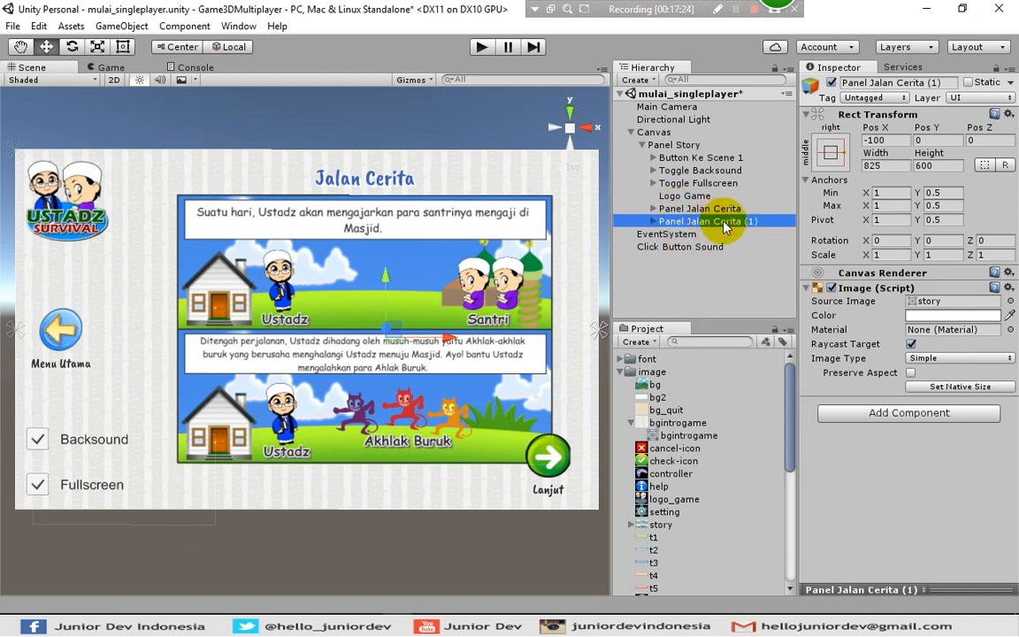
Rename the duplicated panel to Panel Single Player
{"action": "left_click", "coordinate": [713, 222]}
{"action": "left_click_drag", "start_coordinate": [688, 221], "coordinate": [787, 221]}
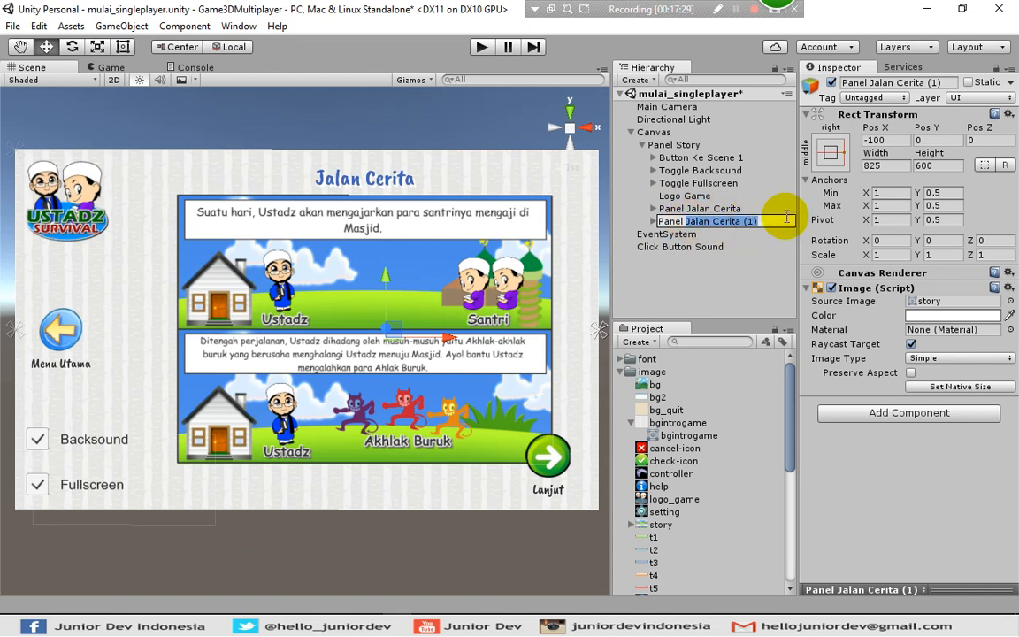
{"action": "type", "text": "Single Player"}
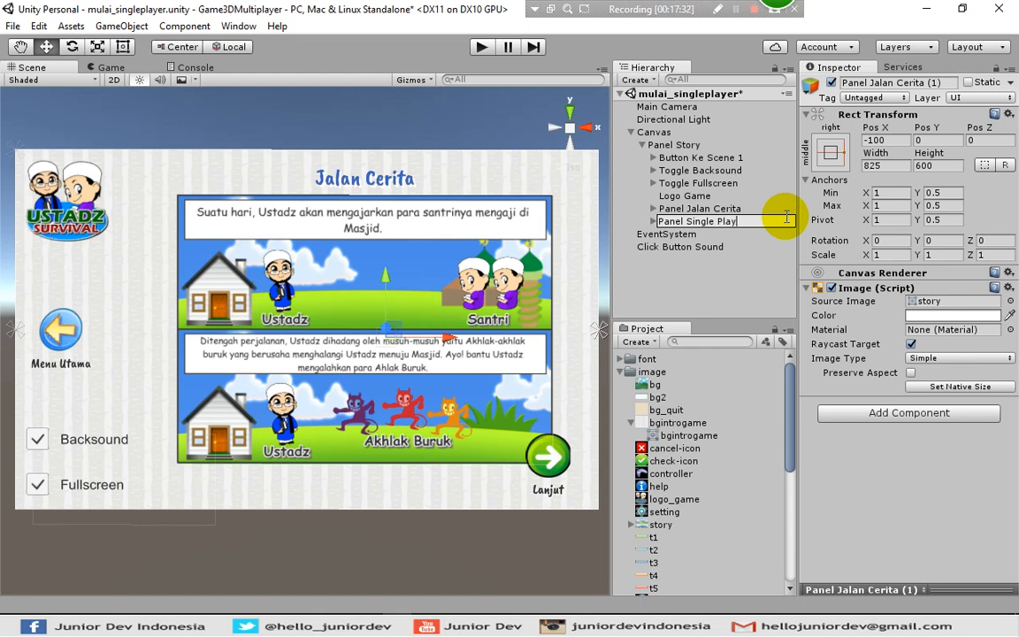
{"action": "key", "text": "Return"}
Delete the Button Story object from Panel Single Player
{"action": "left_click", "coordinate": [652, 221]}
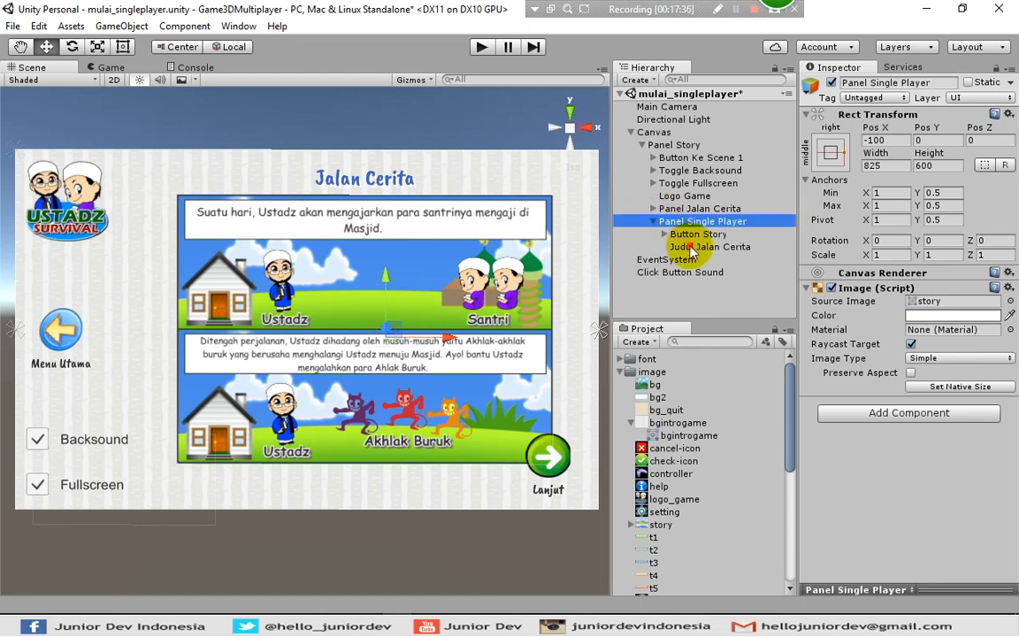
{"action": "left_click", "coordinate": [691, 245]}
{"action": "left_click", "coordinate": [692, 234]}
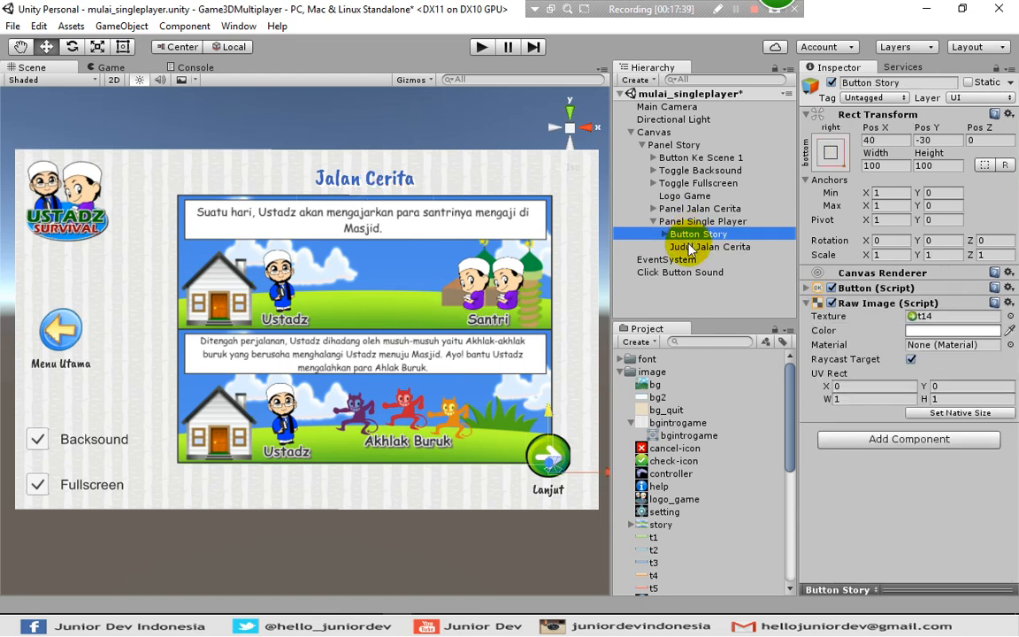
{"action": "left_click", "coordinate": [690, 247]}
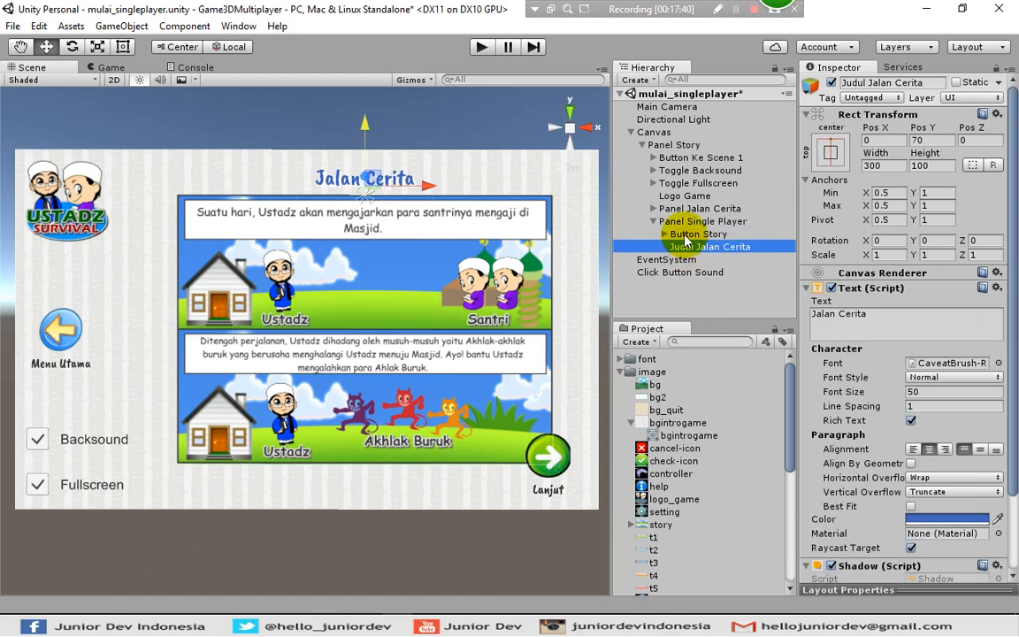
{"action": "left_click", "coordinate": [704, 235]}
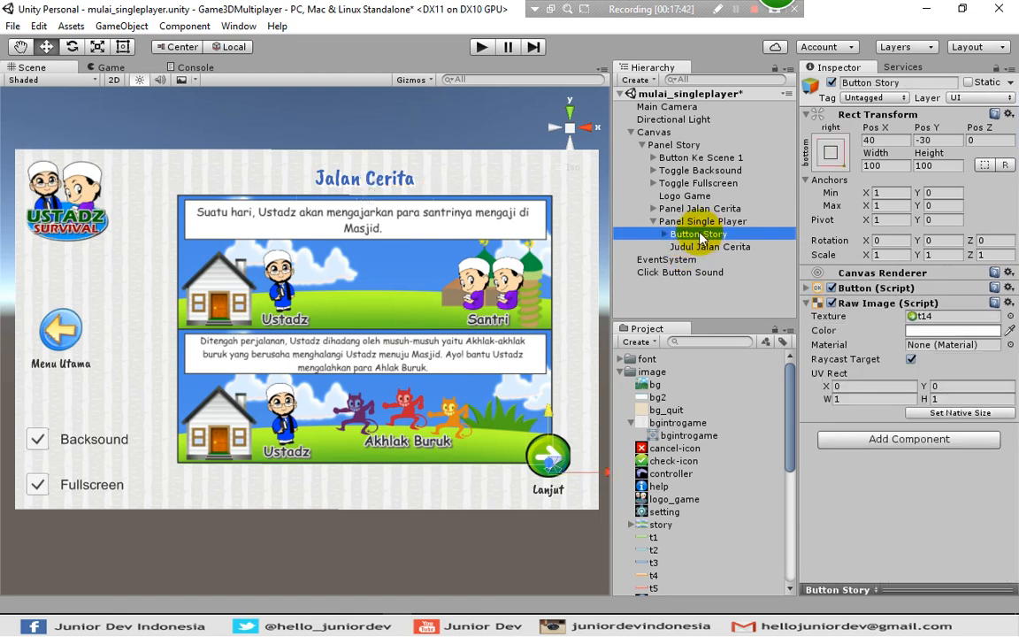
{"action": "key", "text": "Delete"}
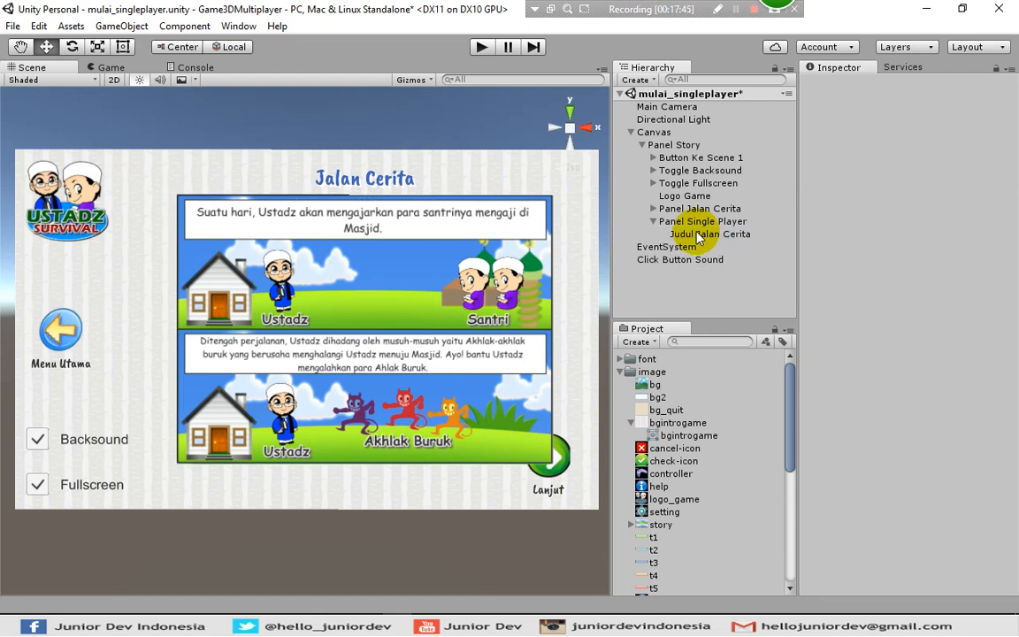
Rename the Judul Jalan Cerita object inside Panel Single Player to Judul Single Player
{"action": "left_click", "coordinate": [690, 234]}
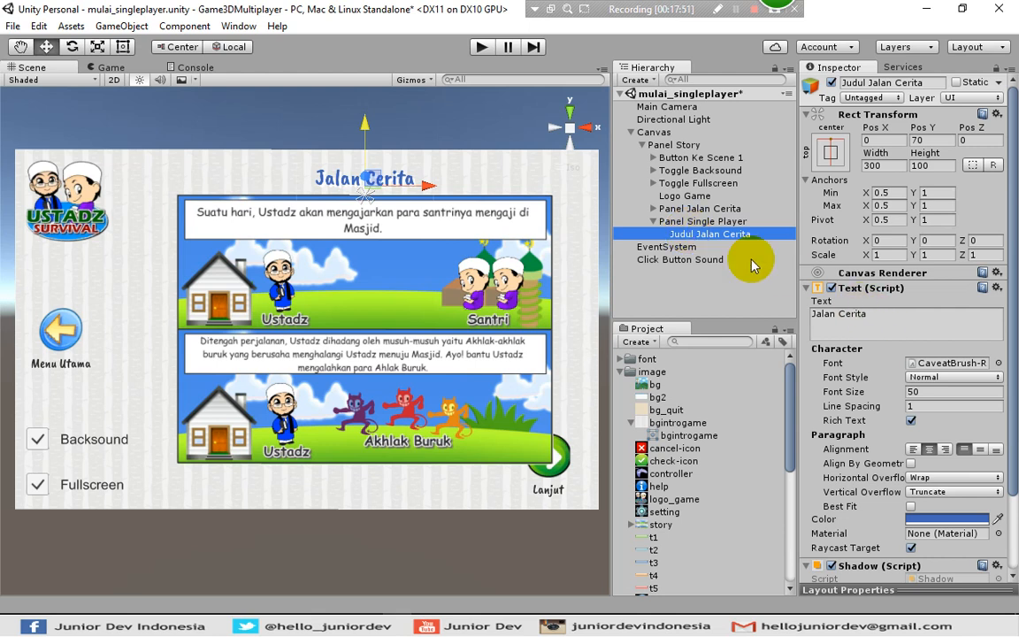
{"action": "left_click", "coordinate": [701, 234]}
{"action": "left_click_drag", "start_coordinate": [696, 234], "coordinate": [773, 234]}
{"action": "type", "text": "Single Play"}
{"action": "key", "text": "Return"}
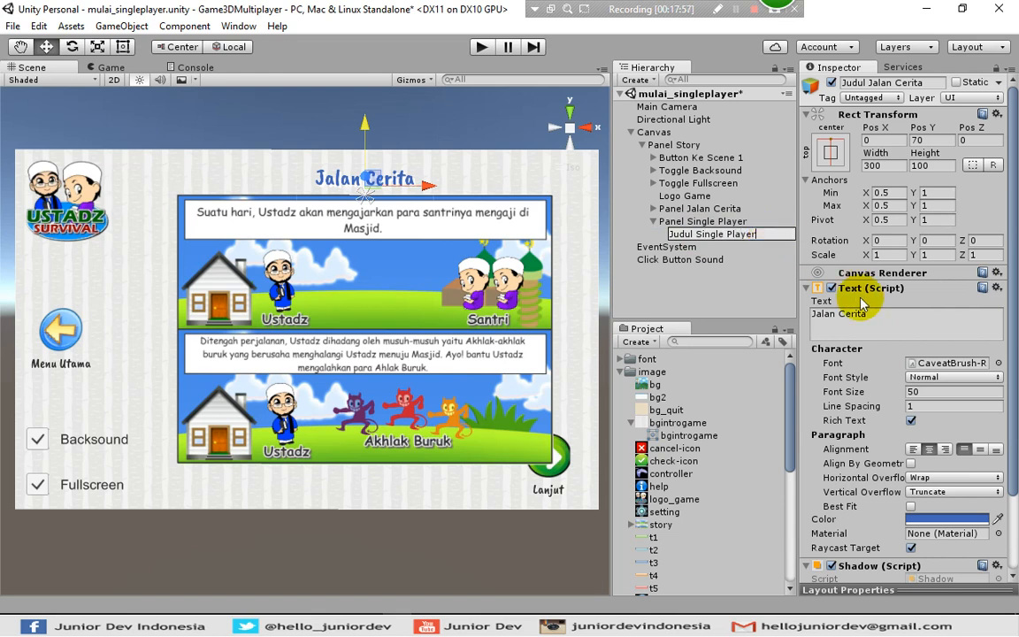
Change the displayed text of Judul Single Player to "Single Player"
{"action": "left_click", "coordinate": [863, 310]}
{"action": "type", "text": "S"}
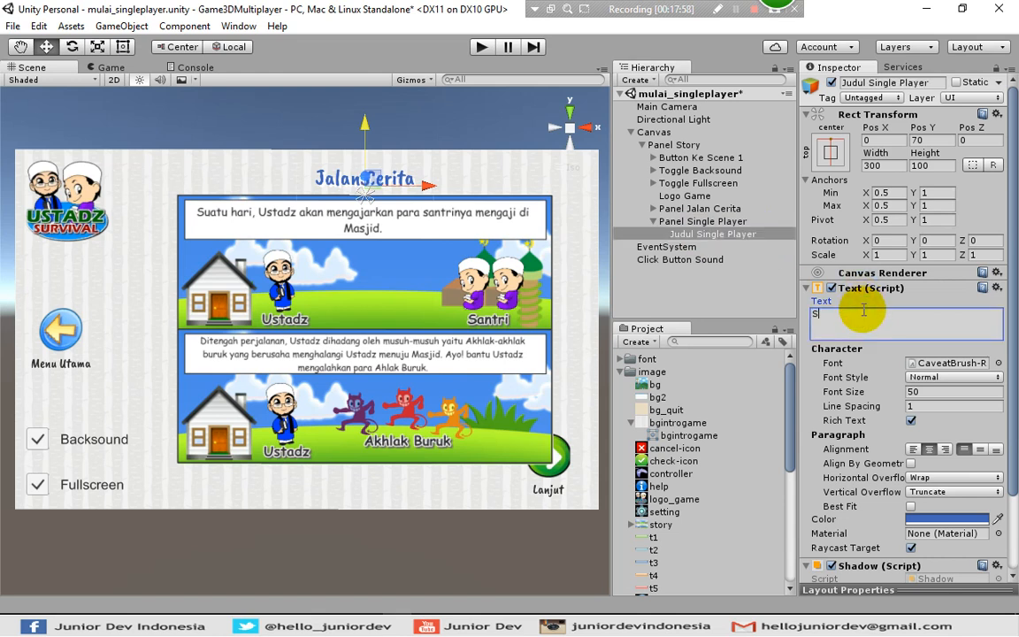
{"action": "type", "text": "ingle Player"}
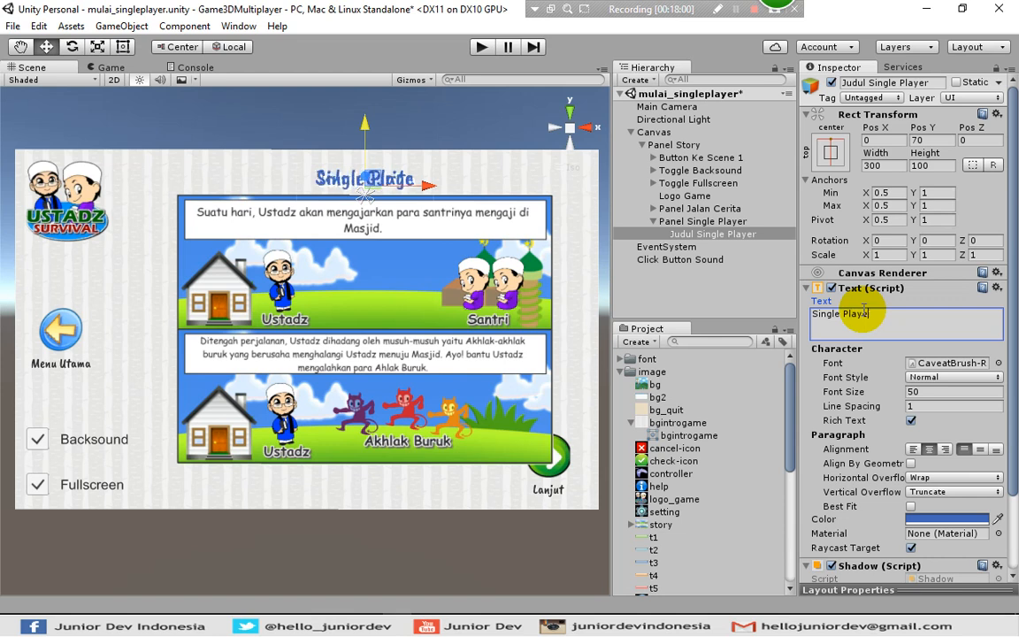
{"action": "left_click", "coordinate": [693, 288]}
Deactivate the Panel Jalan Cerita object so it is hidden in the scene
{"action": "left_click", "coordinate": [695, 211]}
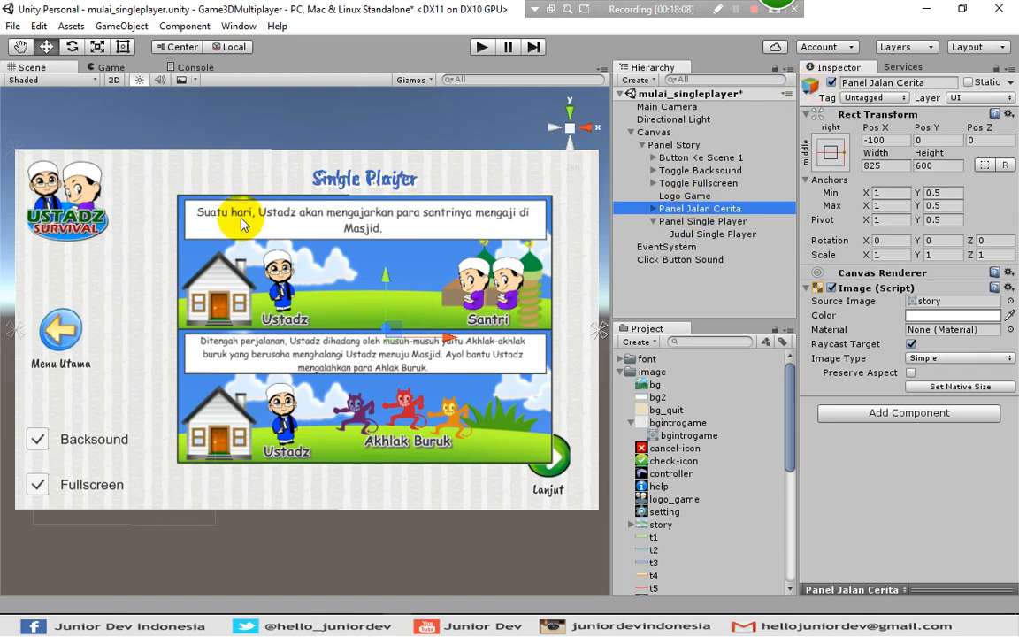
{"action": "left_click", "coordinate": [832, 83]}
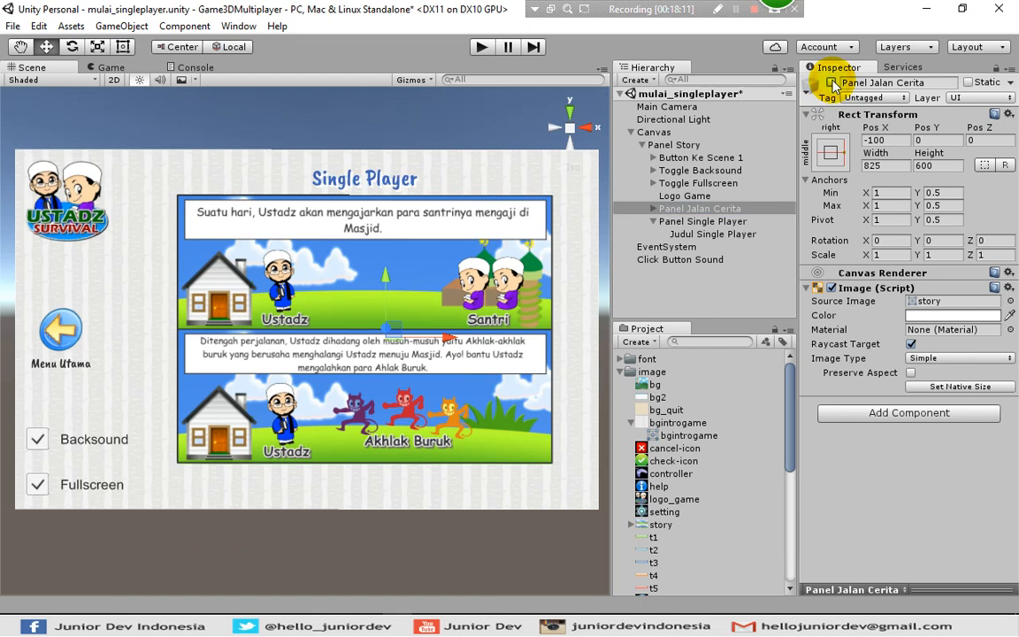
Set the source image of Panel Single Player to the InputFieldBackground sprite
{"action": "left_click", "coordinate": [681, 223]}
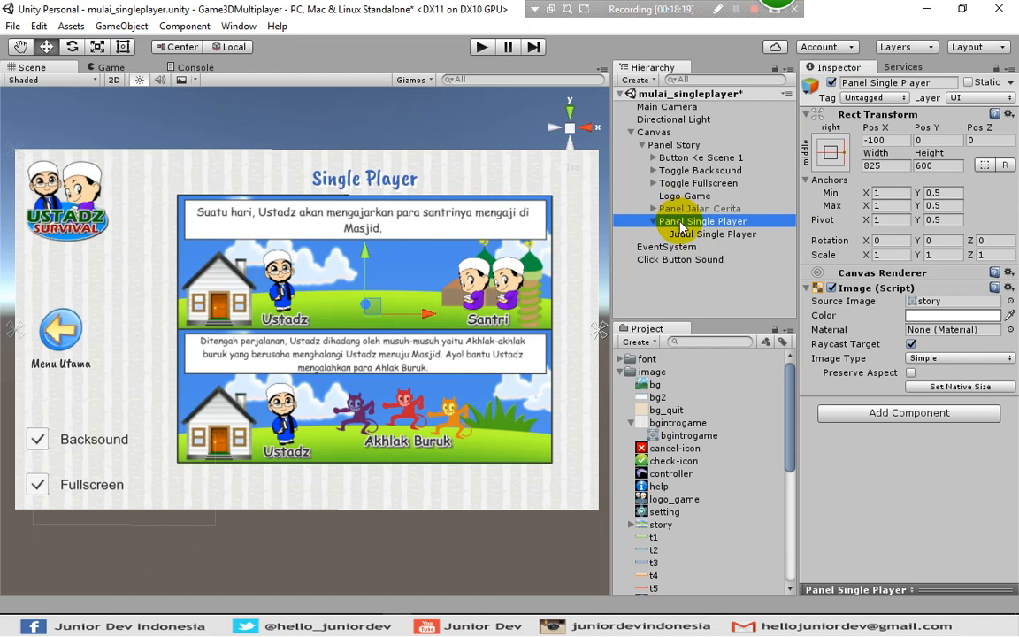
{"action": "left_click", "coordinate": [1010, 301]}
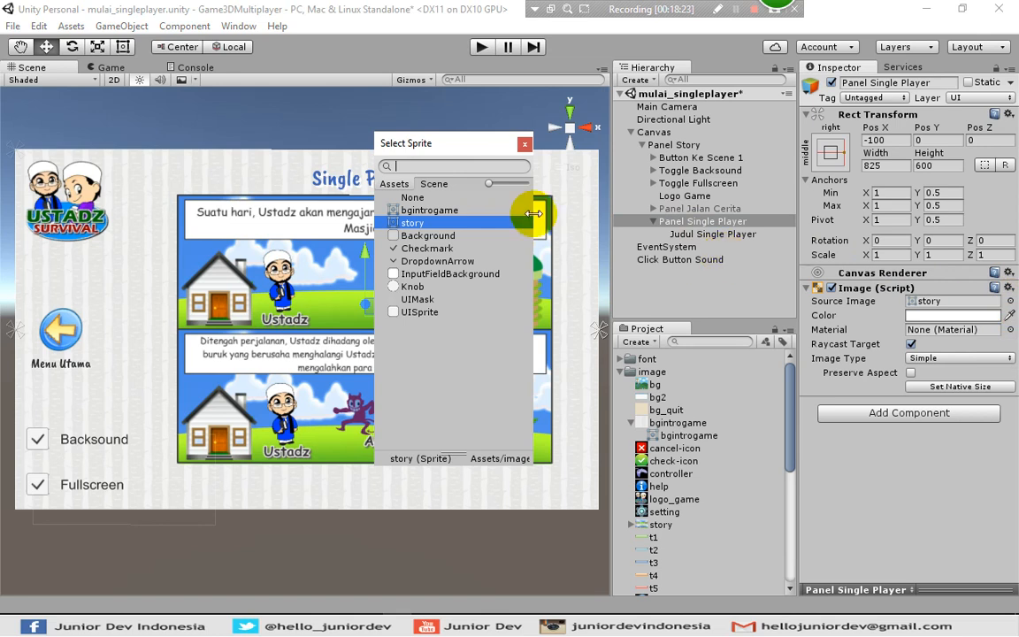
{"action": "left_click", "coordinate": [382, 273]}
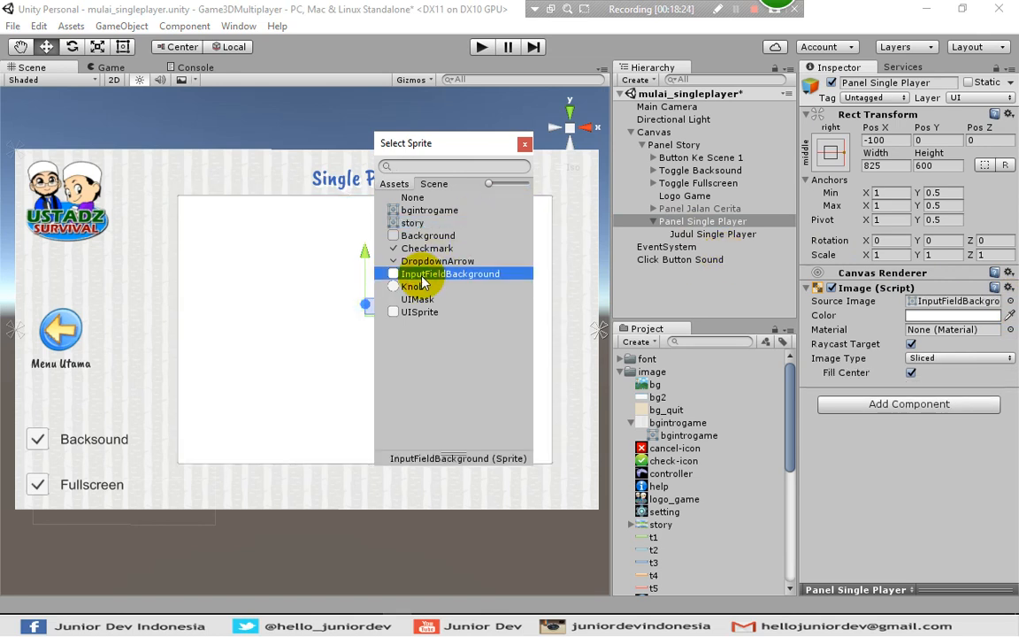
{"action": "left_click", "coordinate": [525, 144]}
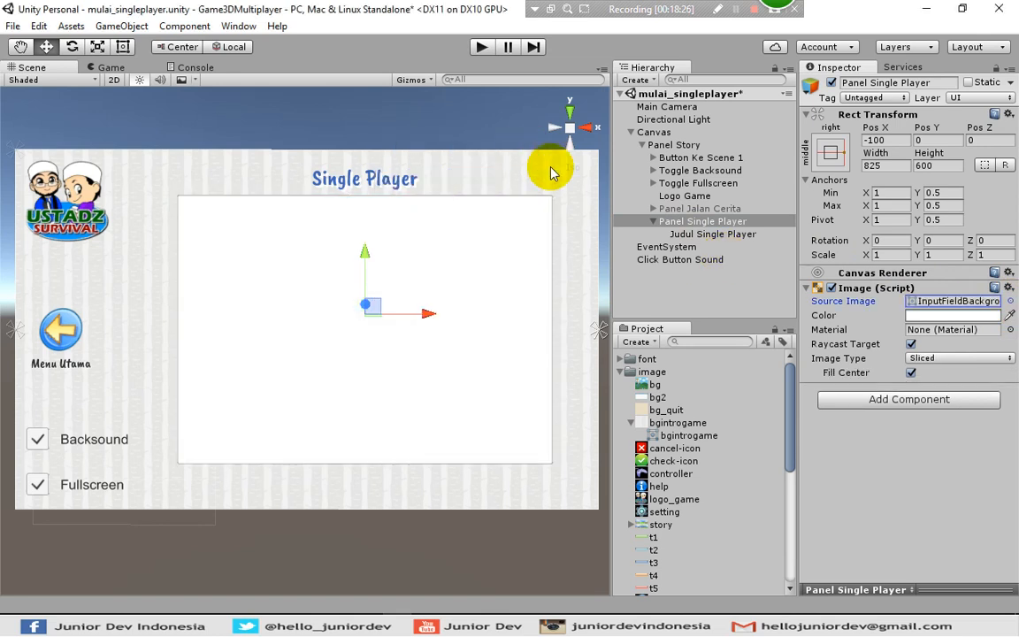
{"action": "left_click", "coordinate": [705, 283]}
Set the image color of Panel Single Player to light green, about A9FBC8FF
{"action": "left_click", "coordinate": [678, 222]}
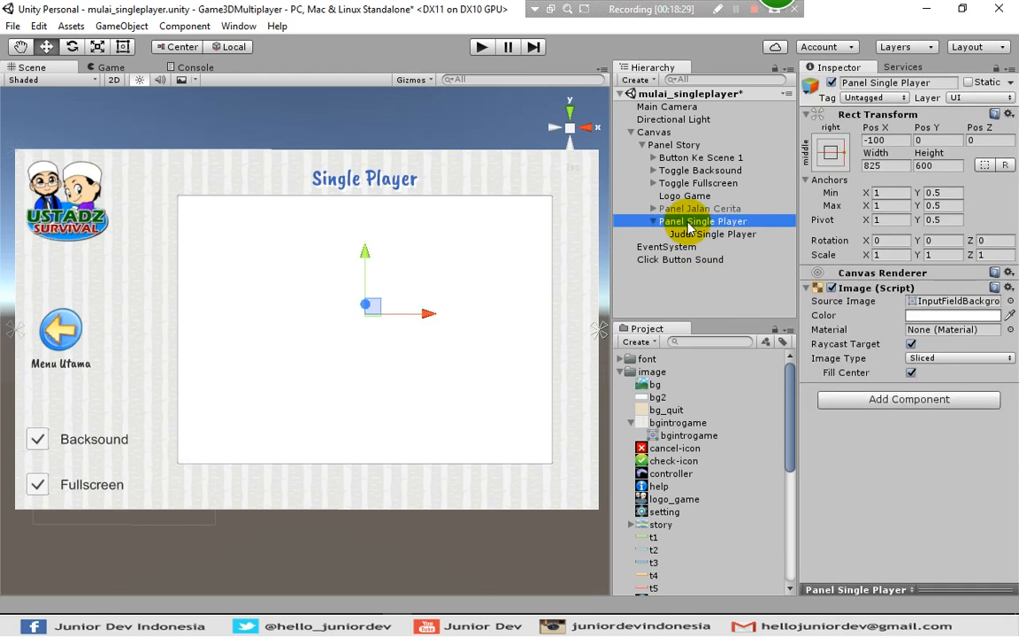
{"action": "left_click", "coordinate": [930, 317]}
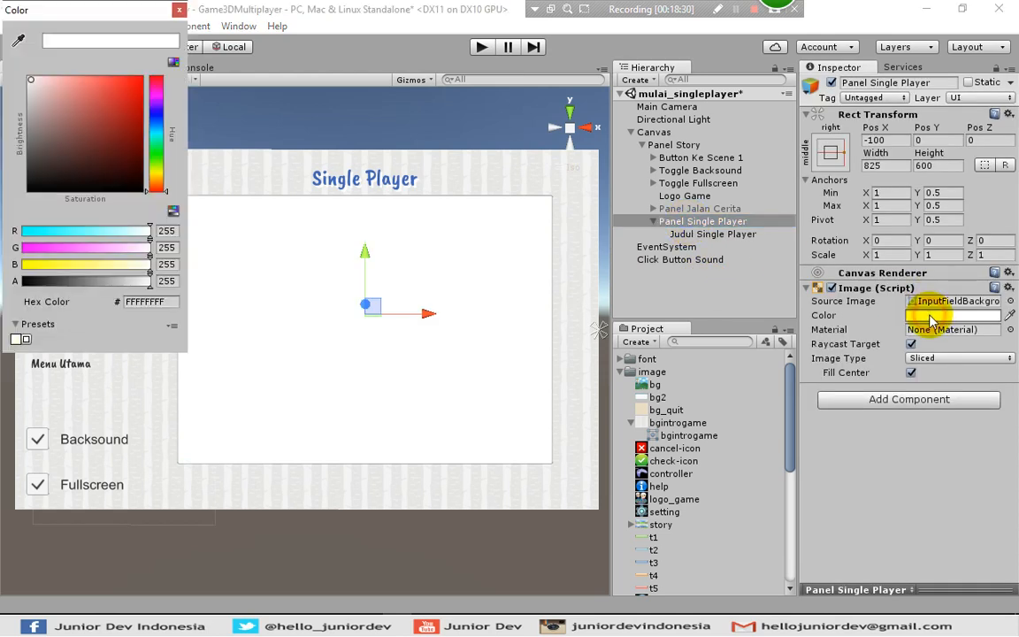
{"action": "left_click_drag", "start_coordinate": [162, 161], "coordinate": [159, 144]}
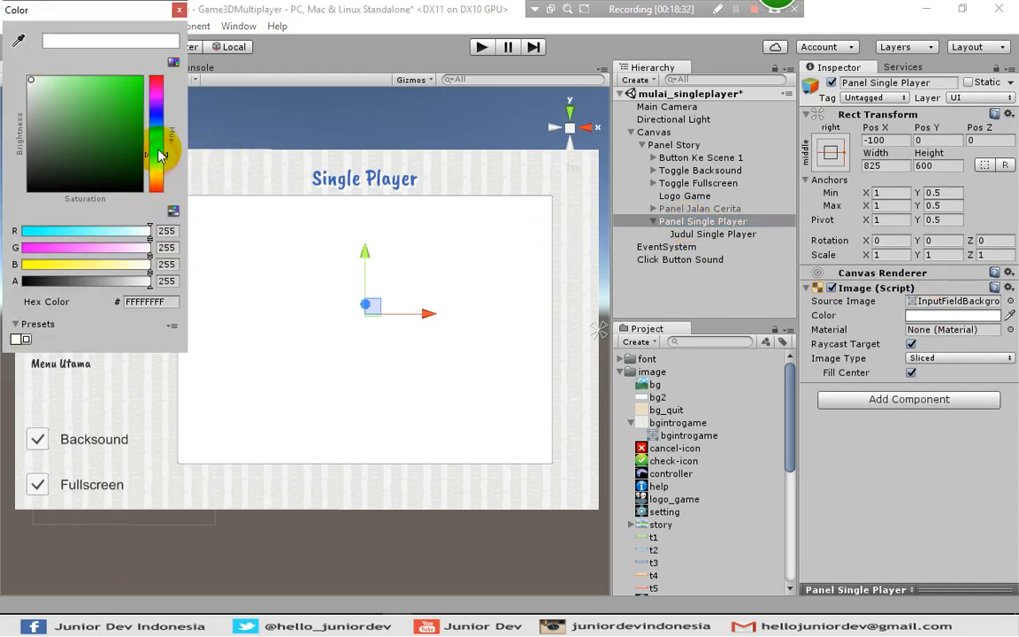
{"action": "left_click", "coordinate": [90, 86]}
{"action": "left_click_drag", "start_coordinate": [90, 86], "coordinate": [66, 82]}
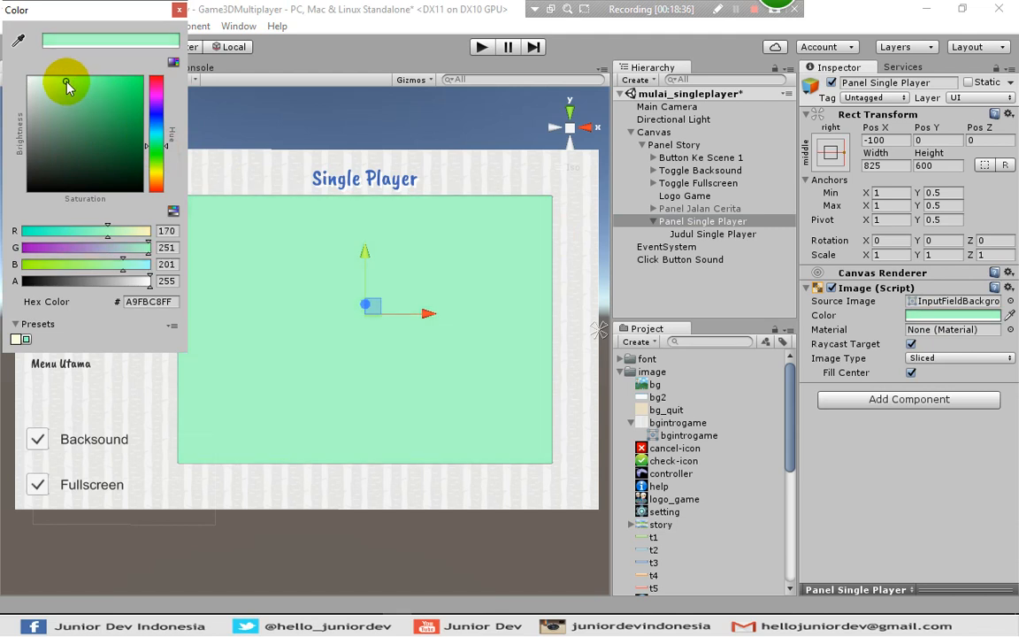
{"action": "left_click", "coordinate": [177, 10]}
Set the text color of Judul Single Player to green, about 35B240FF, and save the scene
{"action": "left_click", "coordinate": [718, 234]}
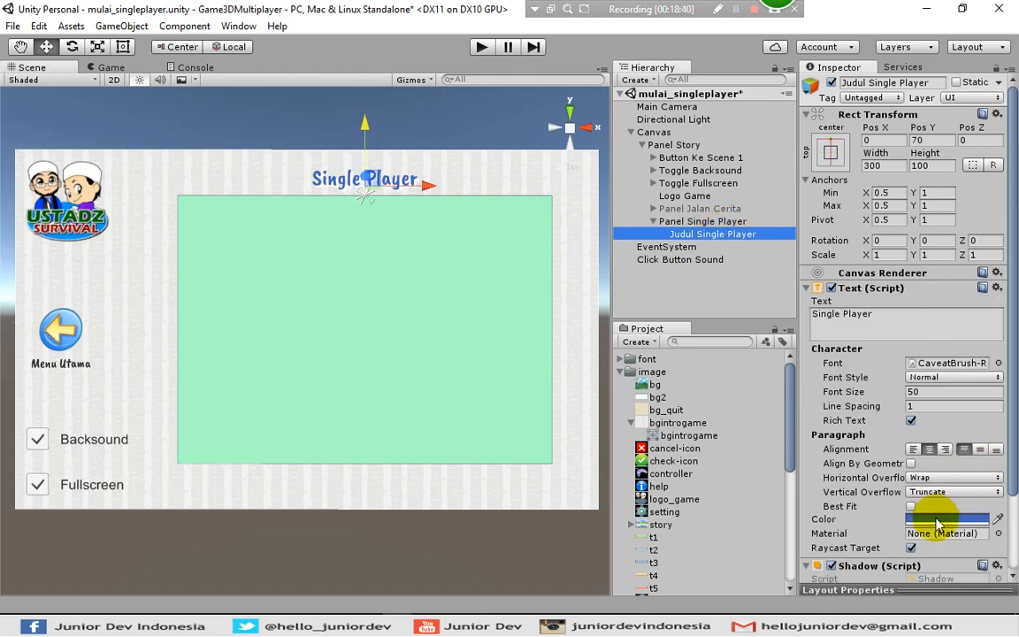
{"action": "left_click", "coordinate": [938, 522]}
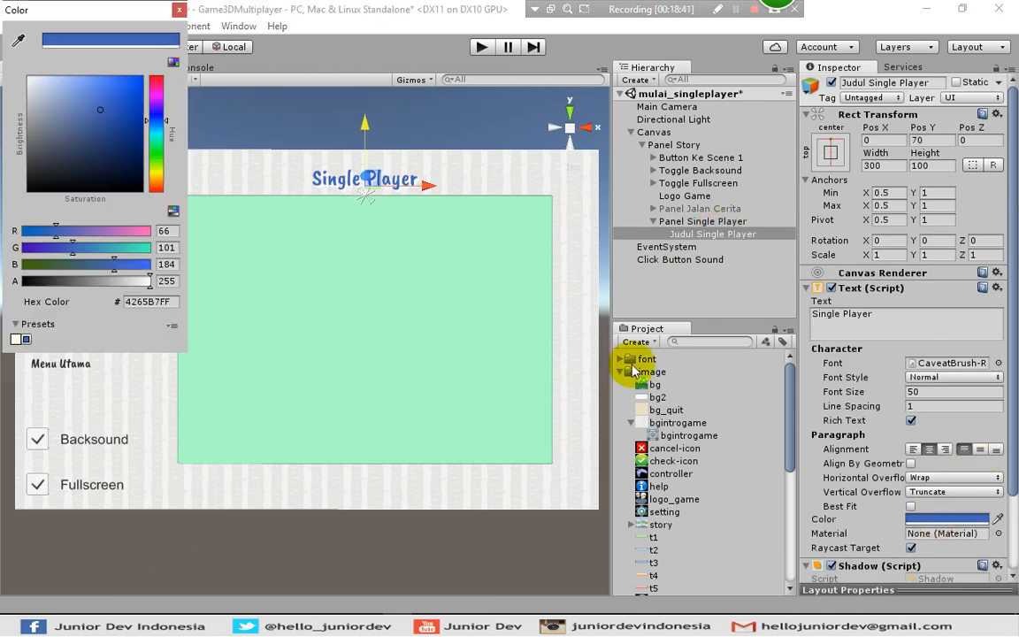
{"action": "left_click", "coordinate": [159, 154]}
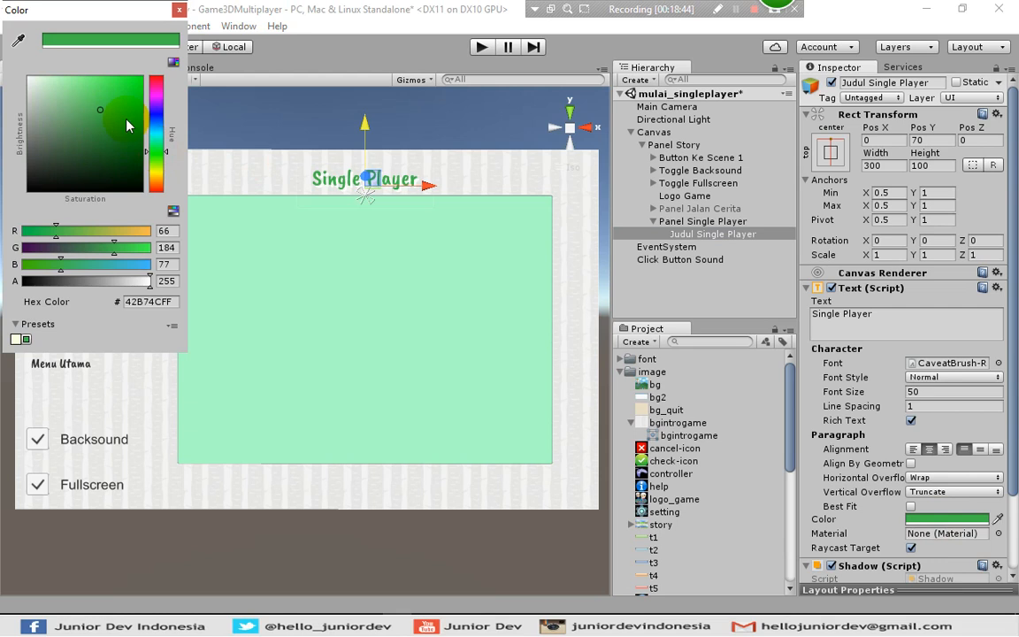
{"action": "left_click_drag", "start_coordinate": [103, 110], "coordinate": [106, 113]}
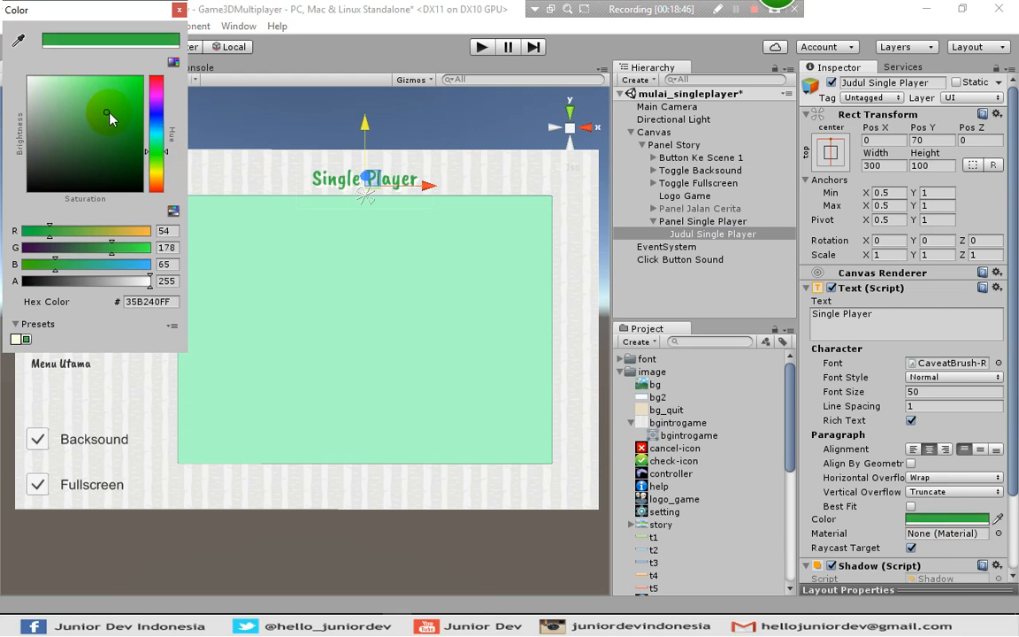
{"action": "left_click", "coordinate": [177, 11]}
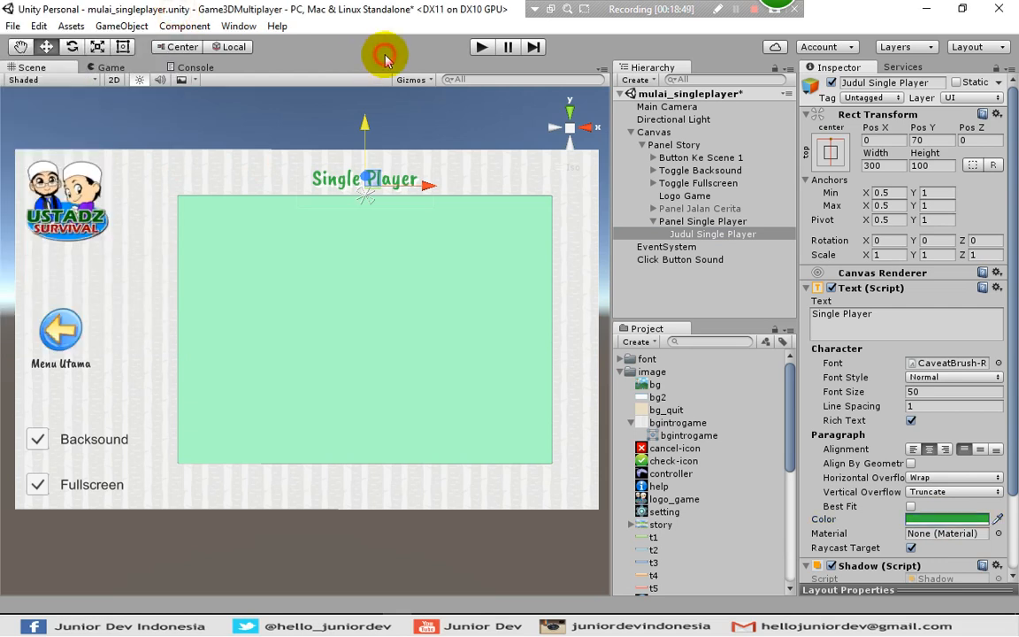
{"action": "key", "text": "ctrl+s"}
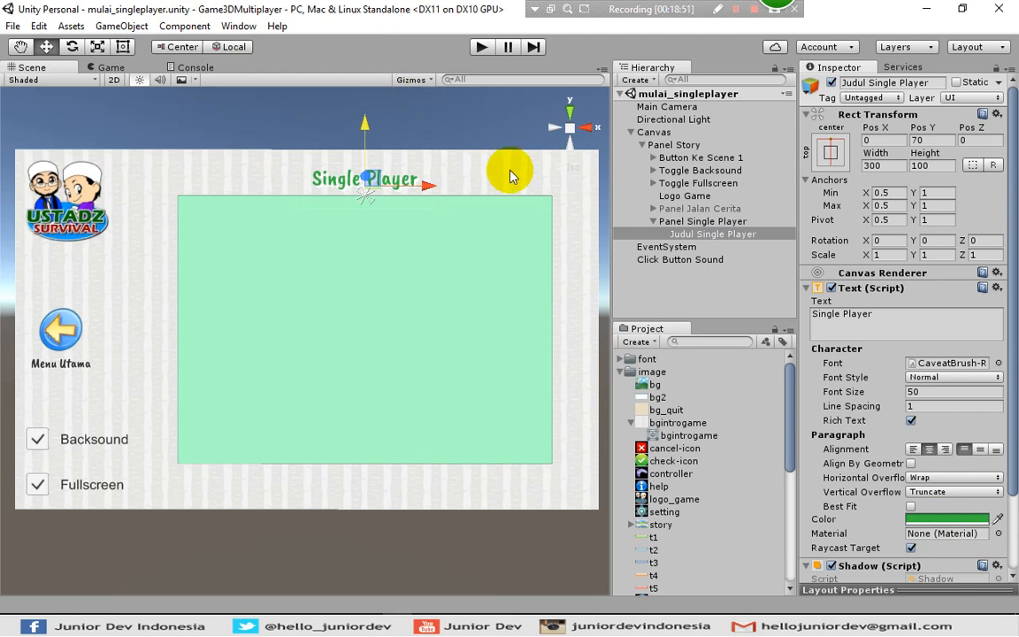
Add a UI Text object inside Panel Single Player and name it Text Single Player
{"action": "left_click", "coordinate": [678, 222]}
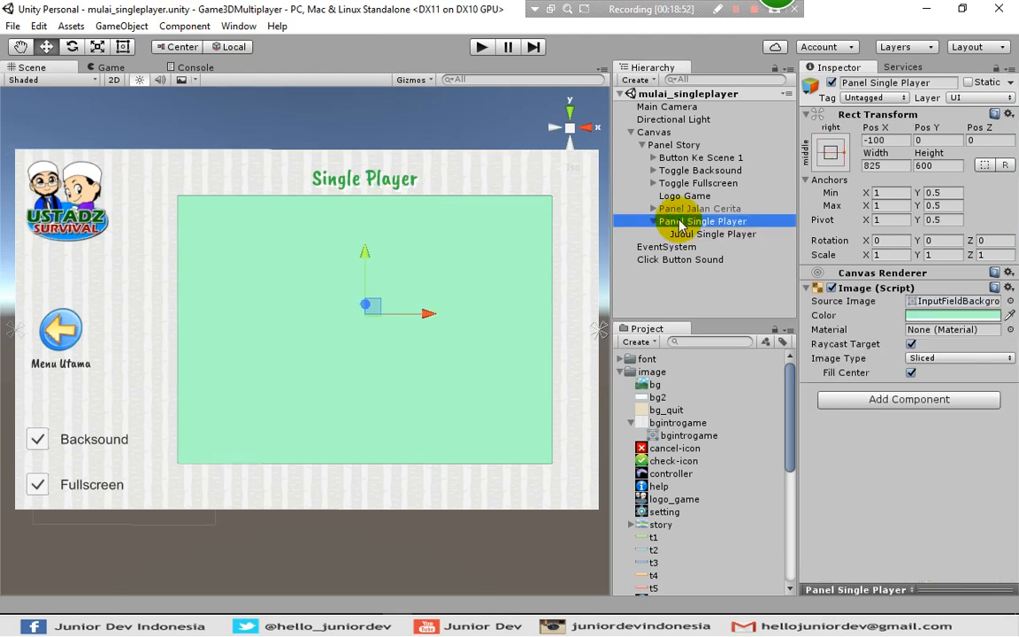
{"action": "right_click", "coordinate": [679, 222]}
{"action": "mouse_move", "coordinate": [745, 440]}
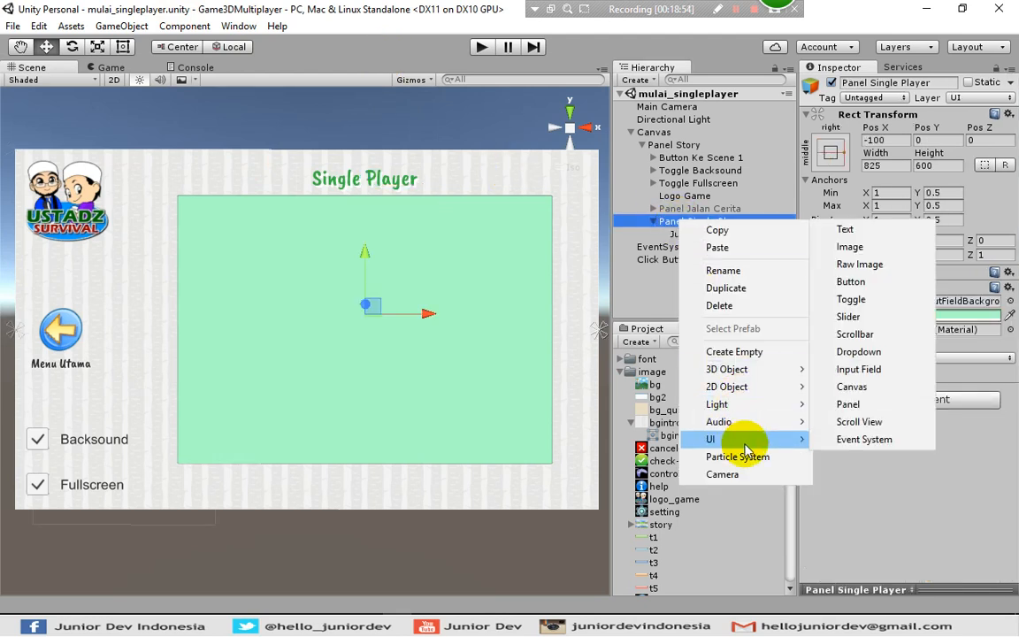
{"action": "left_click", "coordinate": [842, 232]}
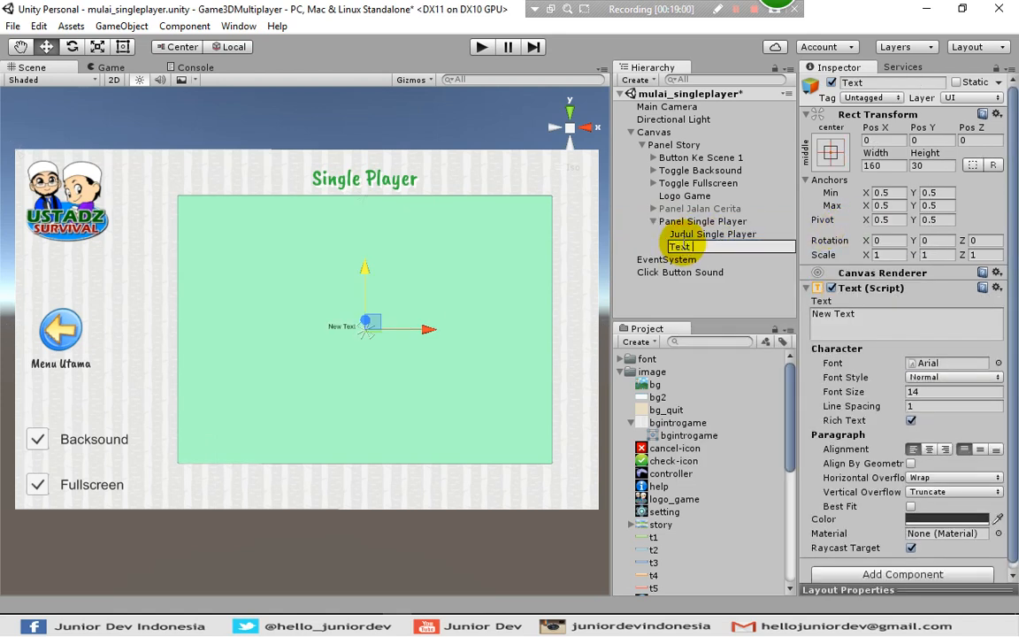
{"action": "type", "text": "Single Player"}
{"action": "key", "text": "Return"}
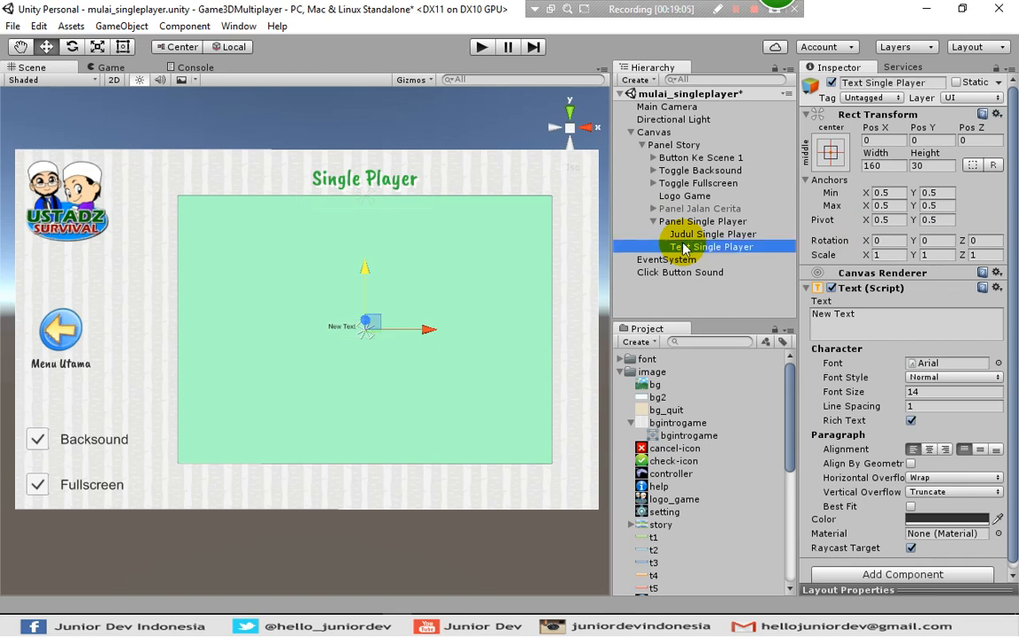
Set the text content of Text Single Player to "Bantu Ustadz Melawan Akhlak-Akhlak Buruk di 3 Tempat Berikut"
{"action": "left_click", "coordinate": [865, 317]}
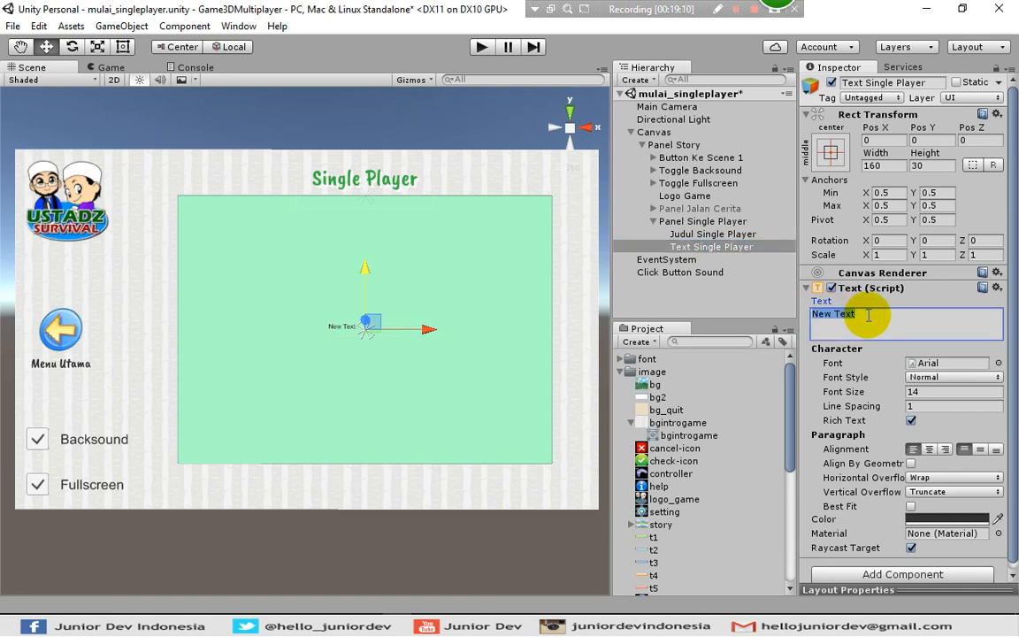
{"action": "type", "text": "Bantu Ustad"}
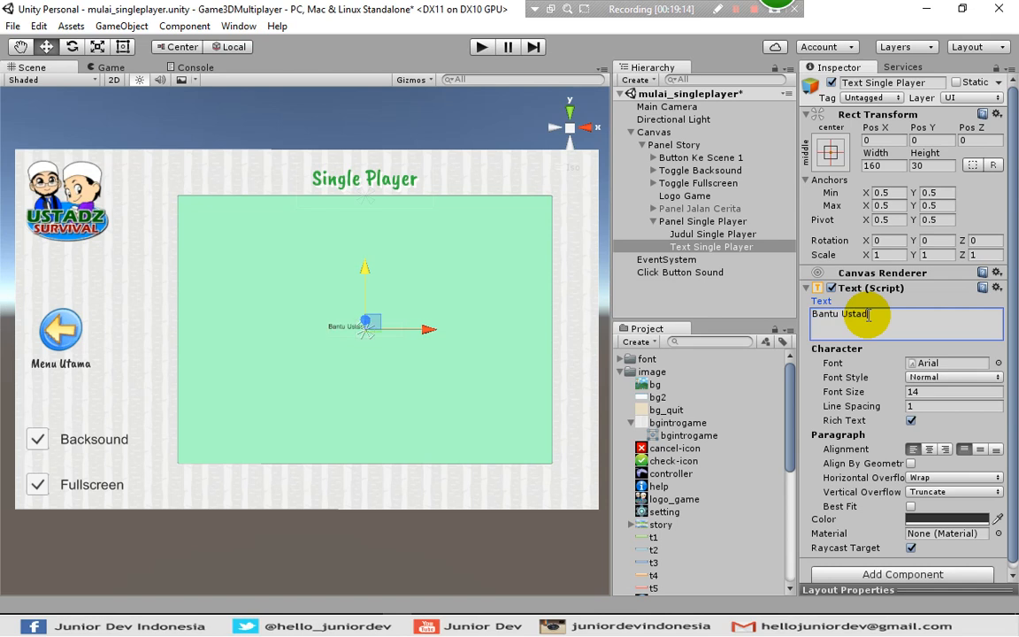
{"action": "type", "text": "z Me"}
{"action": "type", "text": "Akhlak-Akhlak Buruk d"}
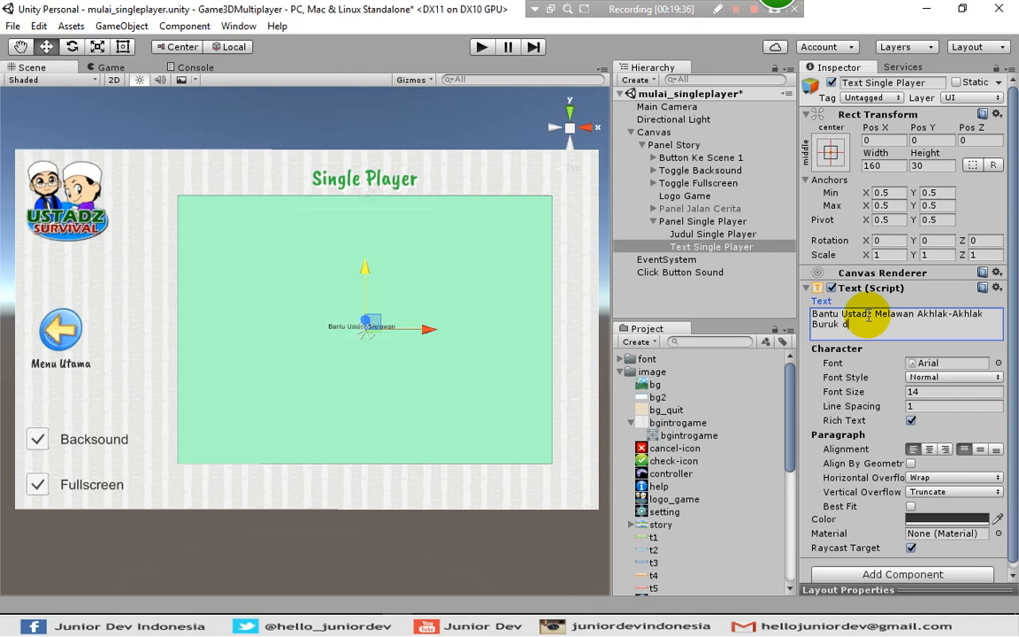
{"action": "type", "text": "i 3 Tempat Berikut"}
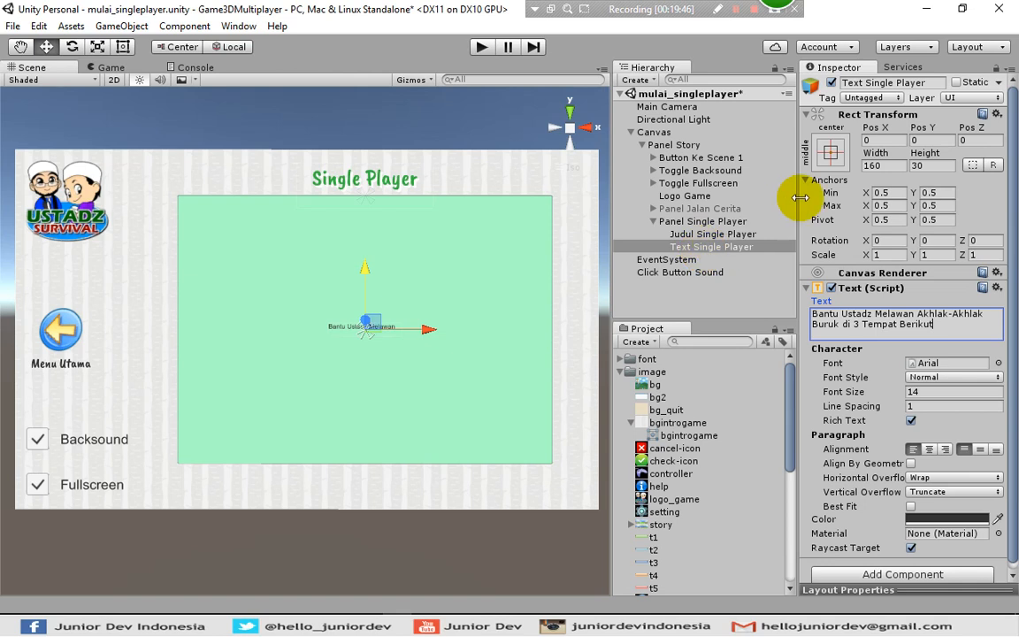
Anchor Text Single Player to the top center of its panel, setting pivot and position as well
{"action": "left_click", "coordinate": [832, 155]}
{"action": "key", "text": "shift"}
{"action": "key", "text": "alt"}
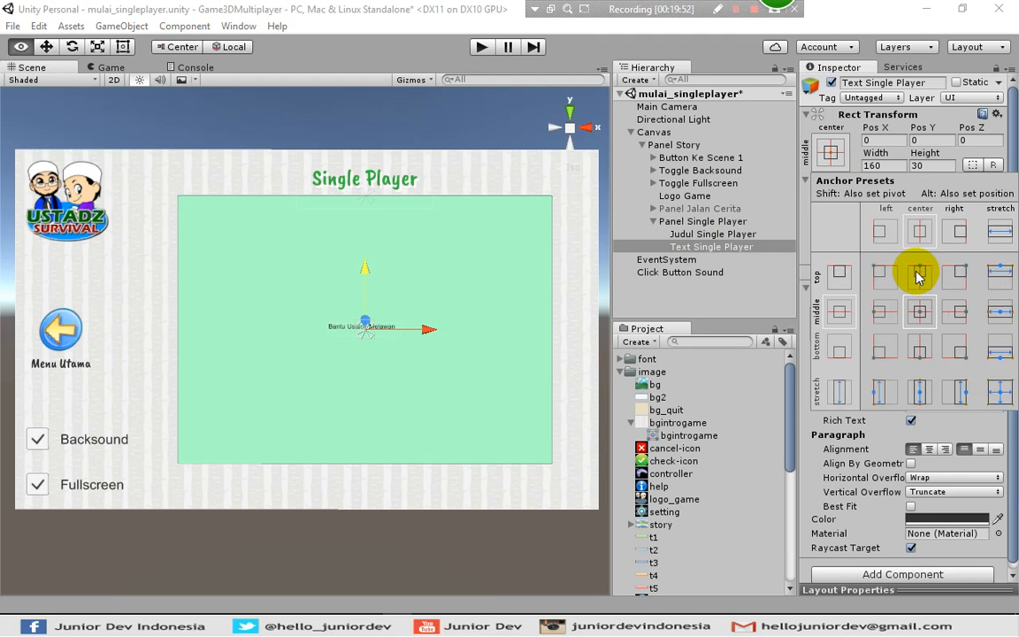
{"action": "left_click", "coordinate": [920, 278], "text": "alt+shift"}
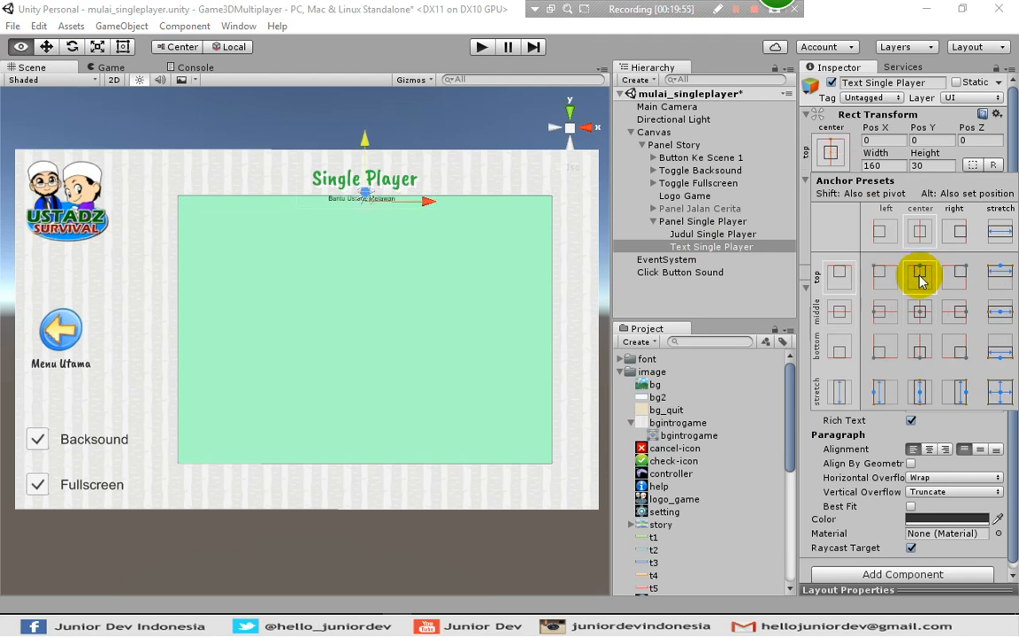
{"action": "left_click", "coordinate": [734, 289]}
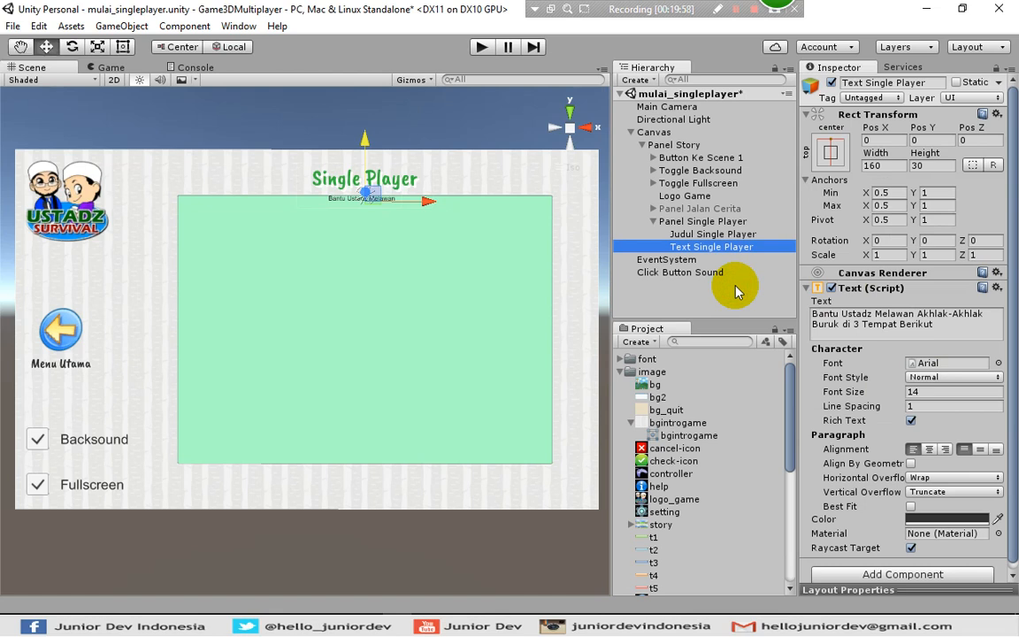
Apply the top-stretch anchor preset to Text Single Player, setting pivot and position as well
{"action": "left_click", "coordinate": [831, 144]}
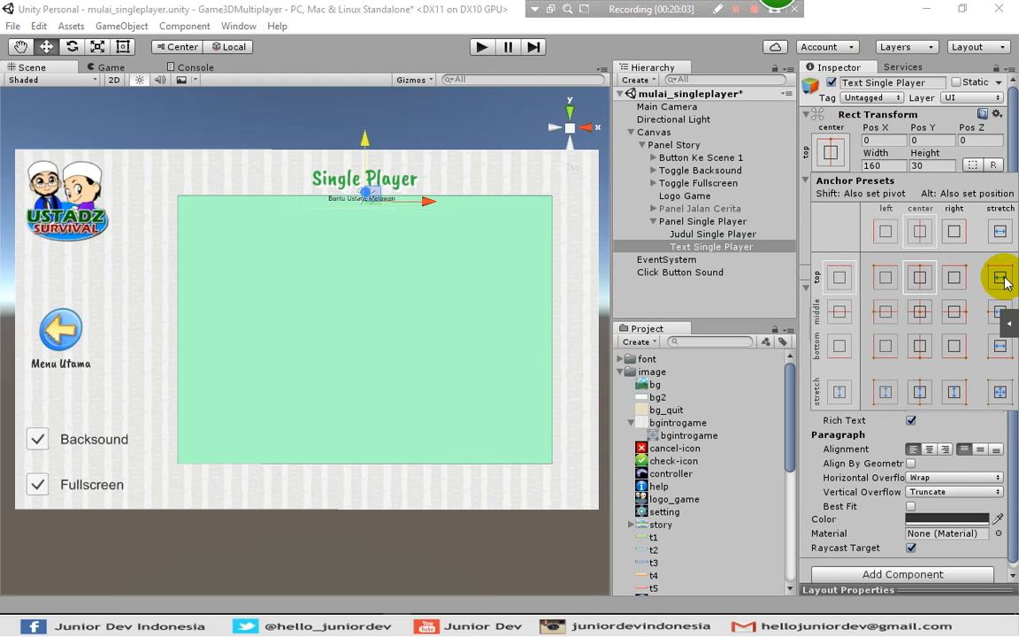
{"action": "key", "text": "shift+alt"}
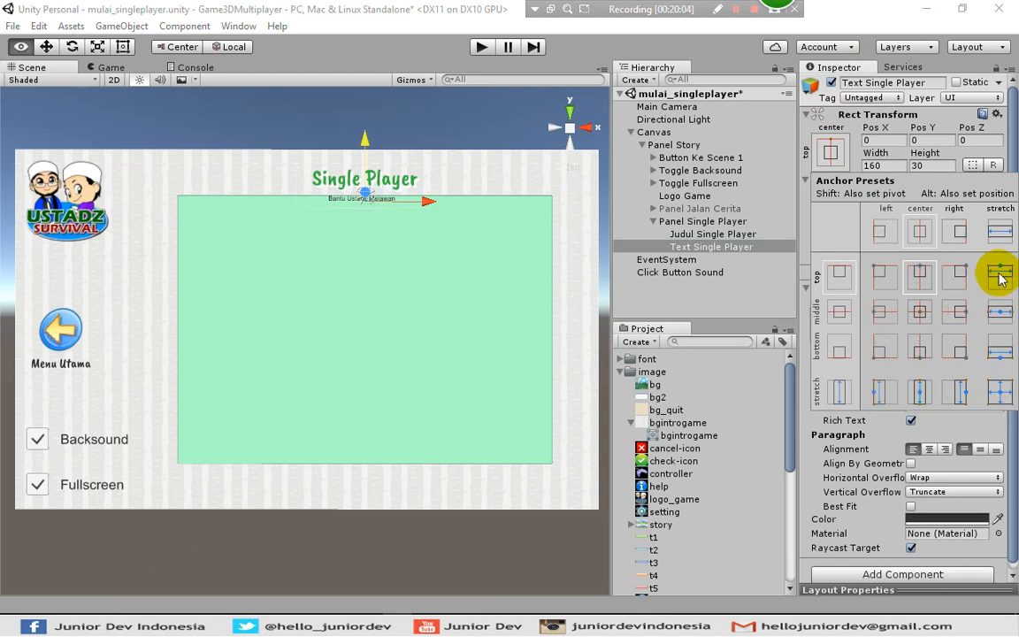
{"action": "left_click", "coordinate": [999, 278], "text": "alt+shift"}
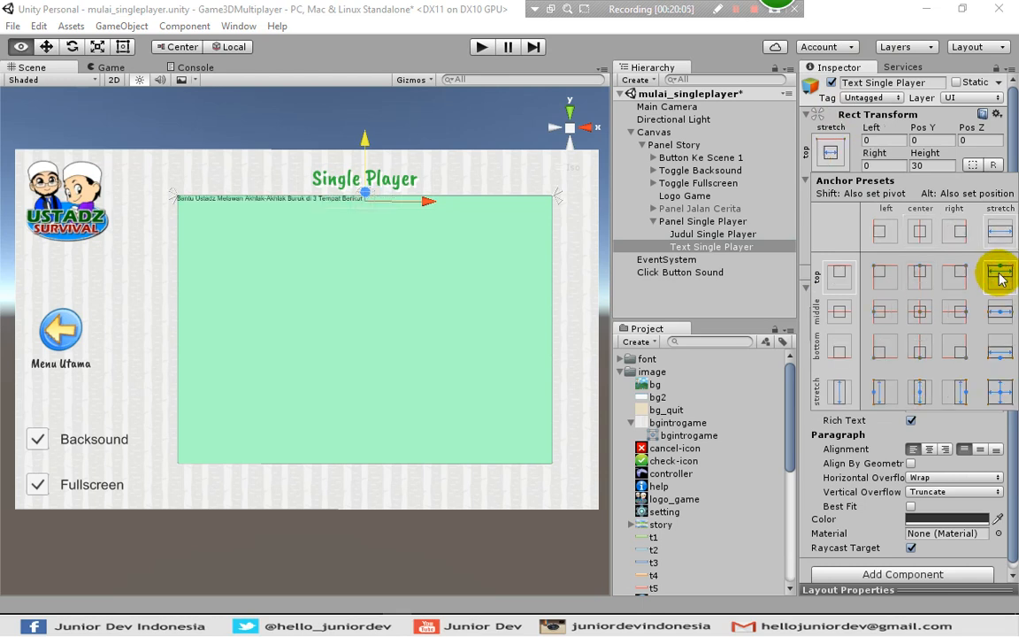
{"action": "left_click", "coordinate": [681, 285]}
{"action": "left_click", "coordinate": [688, 234]}
{"action": "left_click", "coordinate": [696, 248]}
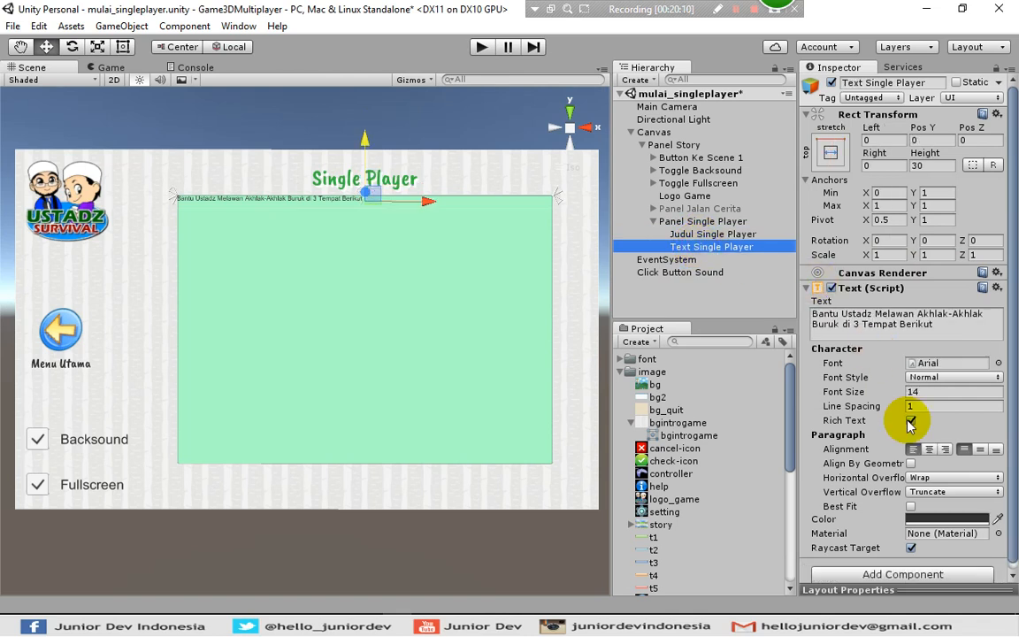
Center the text of Text Single Player horizontally and set its font size to 30
{"action": "left_click", "coordinate": [929, 450]}
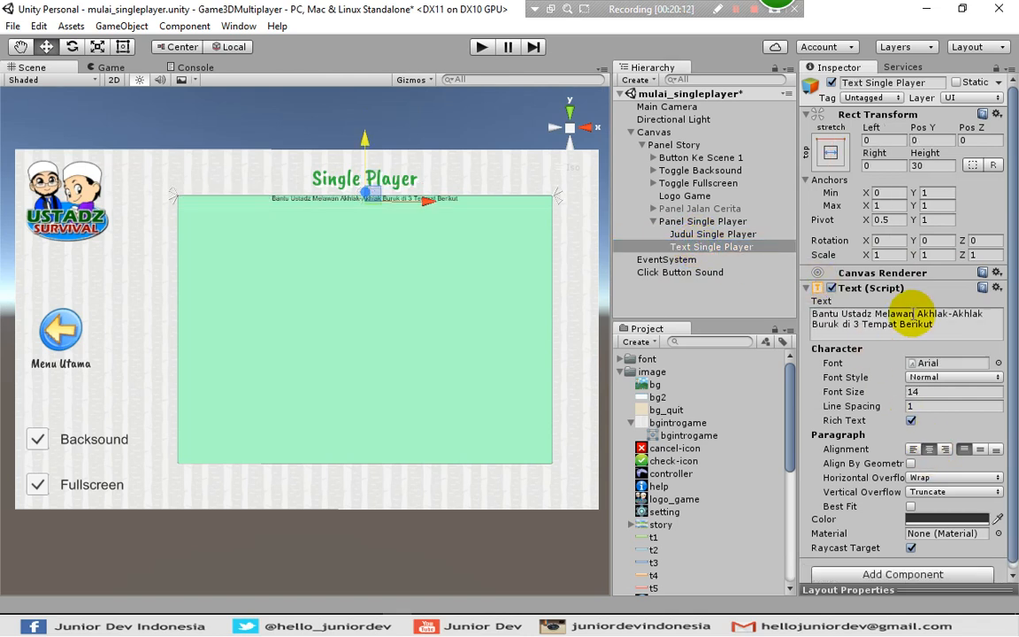
{"action": "left_click", "coordinate": [921, 394]}
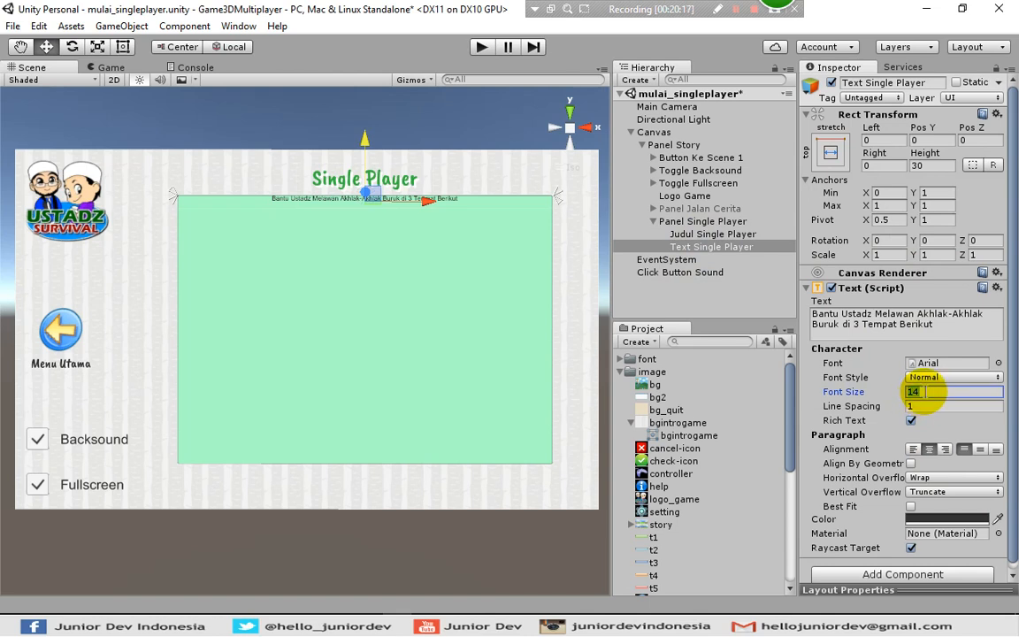
{"action": "type", "text": "30"}
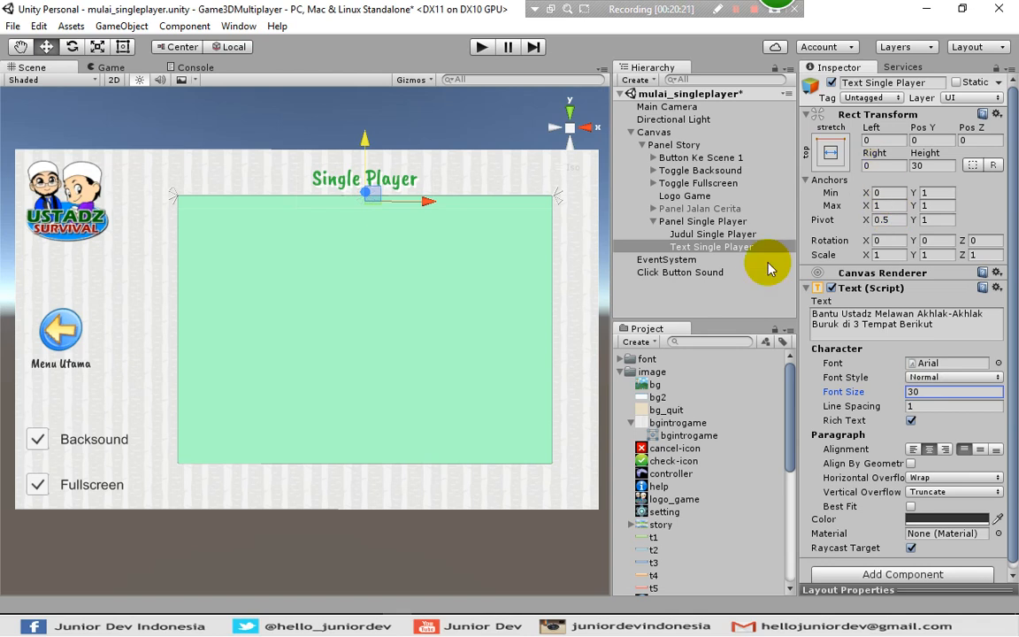
Set the height of Text Single Player to 200 and its font to CaveatBrush-Regular - Copy
{"action": "left_click", "coordinate": [704, 248]}
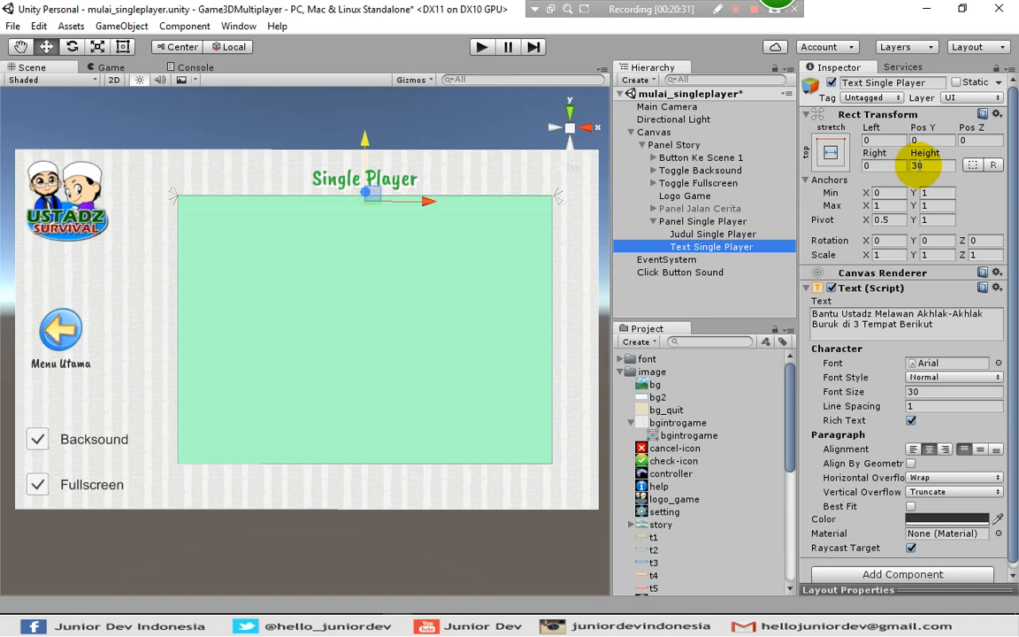
{"action": "left_click", "coordinate": [918, 165]}
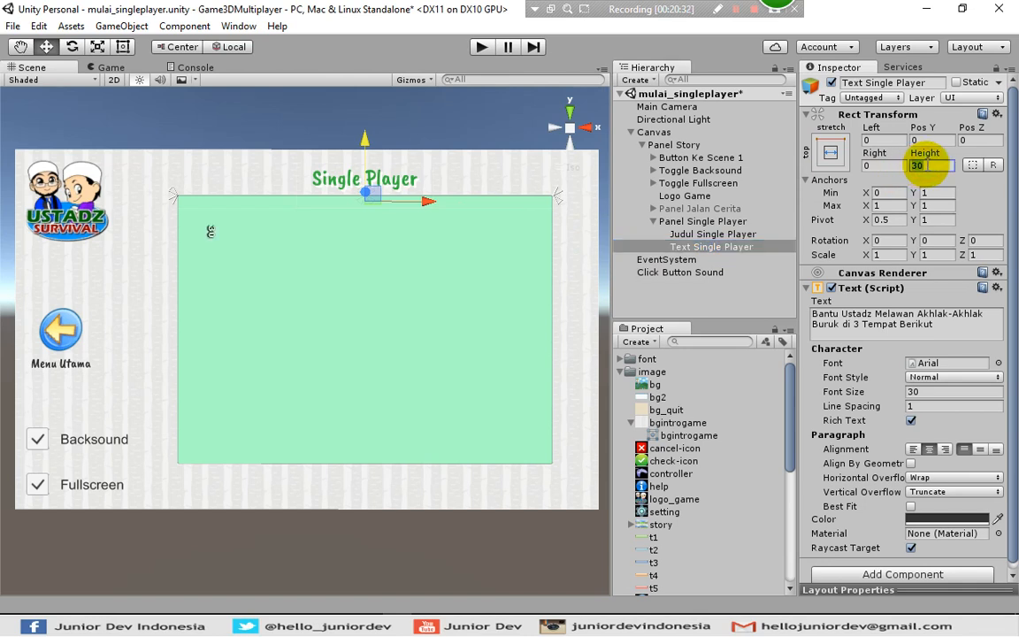
{"action": "type", "text": "200"}
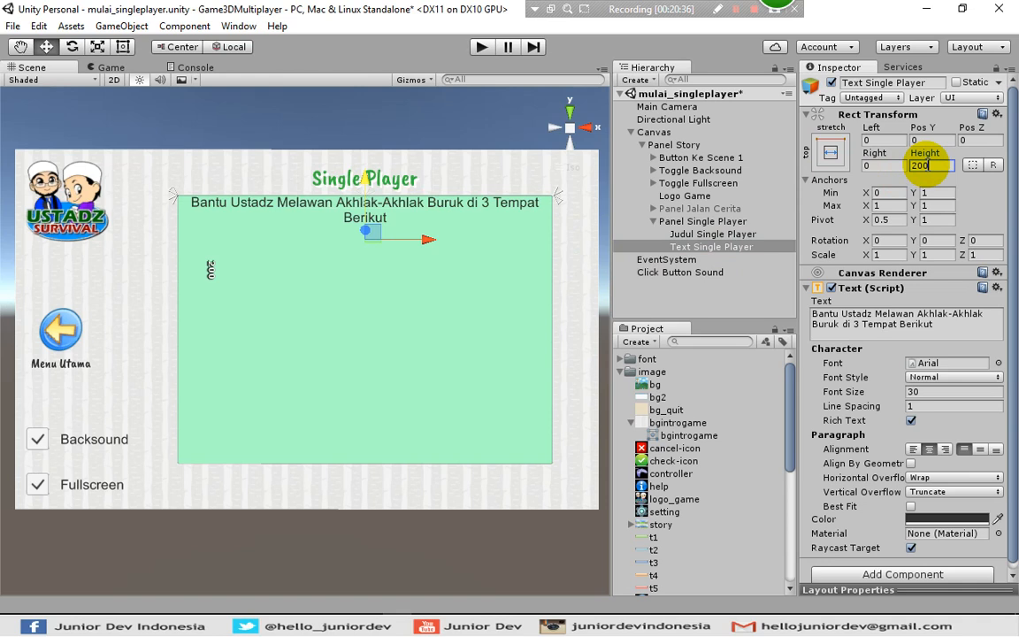
{"action": "left_click", "coordinate": [999, 363]}
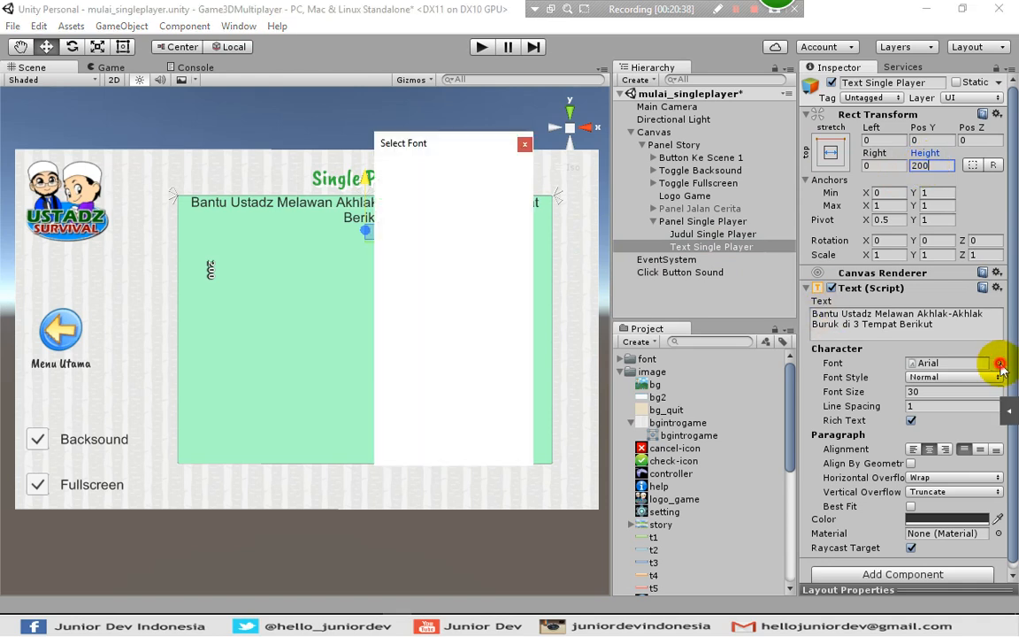
{"action": "left_click", "coordinate": [387, 211]}
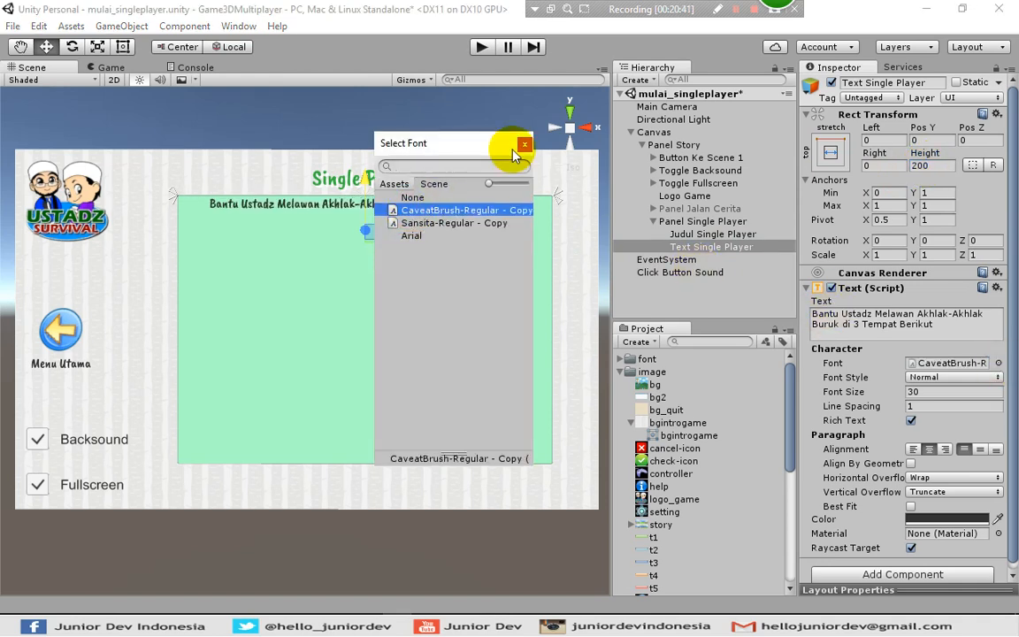
{"action": "left_click", "coordinate": [524, 145]}
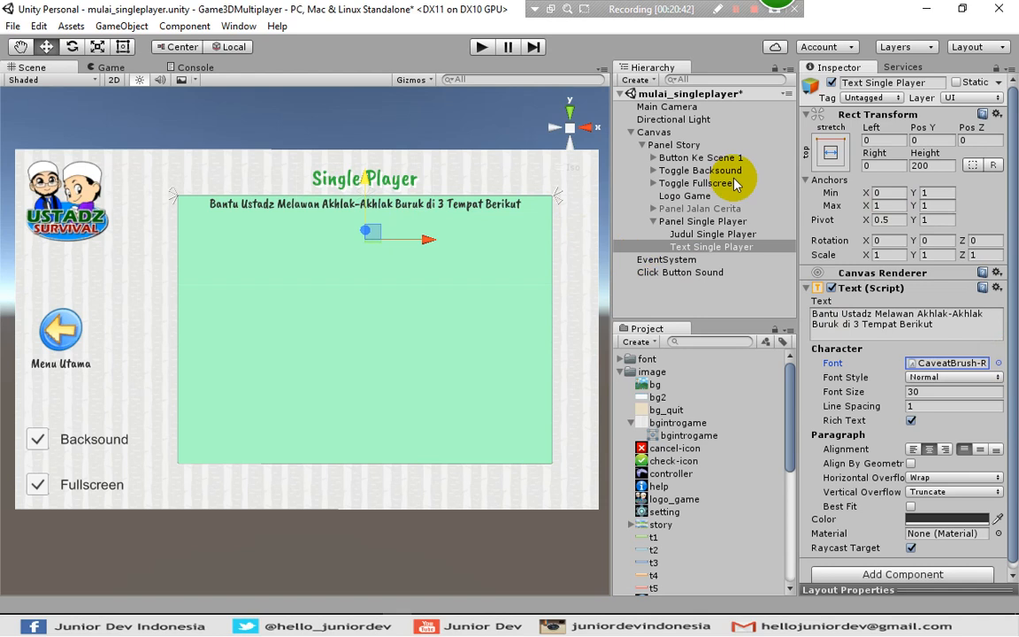
Move Text Single Player down by setting its Pos Y to -30
{"action": "left_click", "coordinate": [928, 138]}
{"action": "type", "text": "-30"}
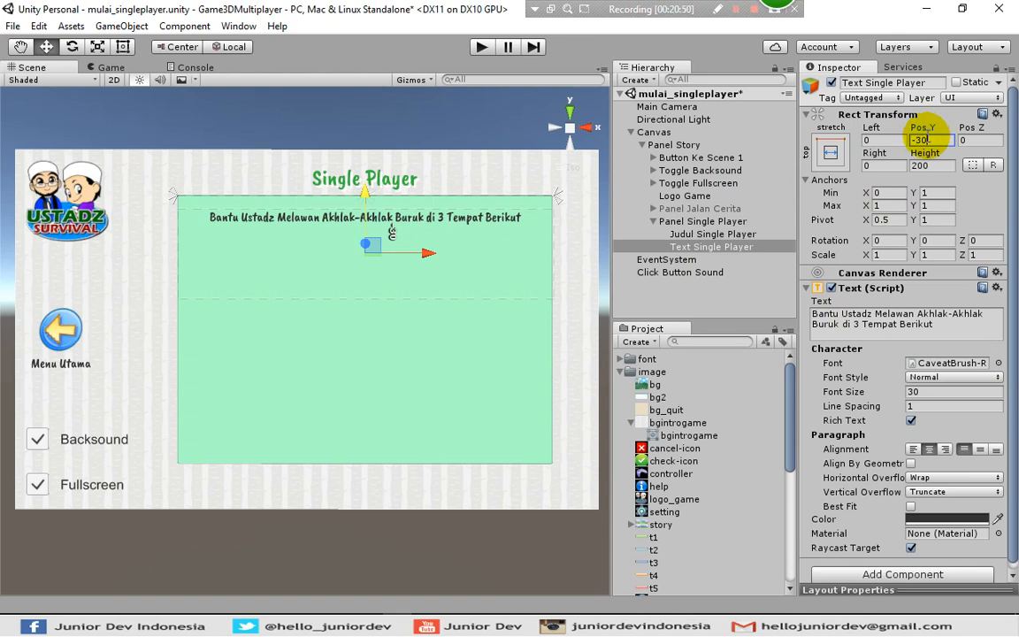
{"action": "left_click", "coordinate": [689, 291]}
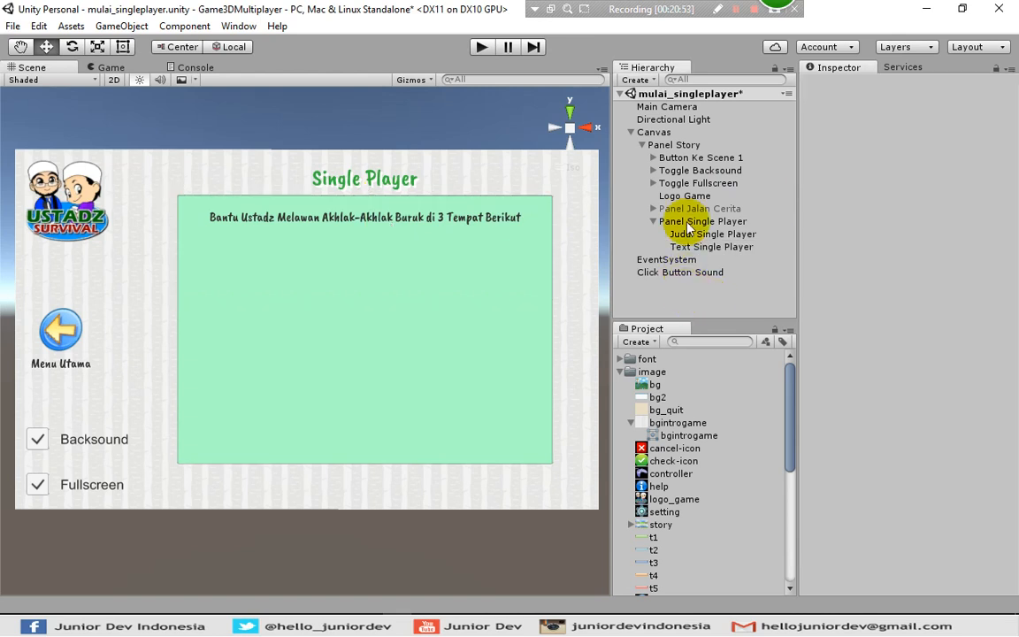
Add a UI Raw Image inside Panel Single Player and name it Ilustrasi
{"action": "left_click", "coordinate": [687, 222]}
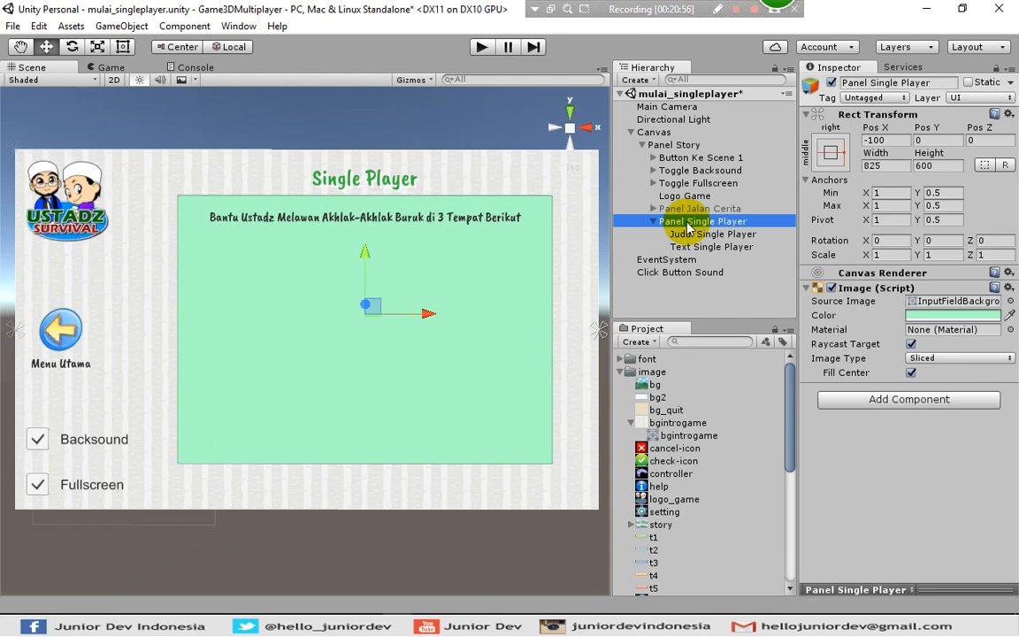
{"action": "right_click", "coordinate": [687, 226]}
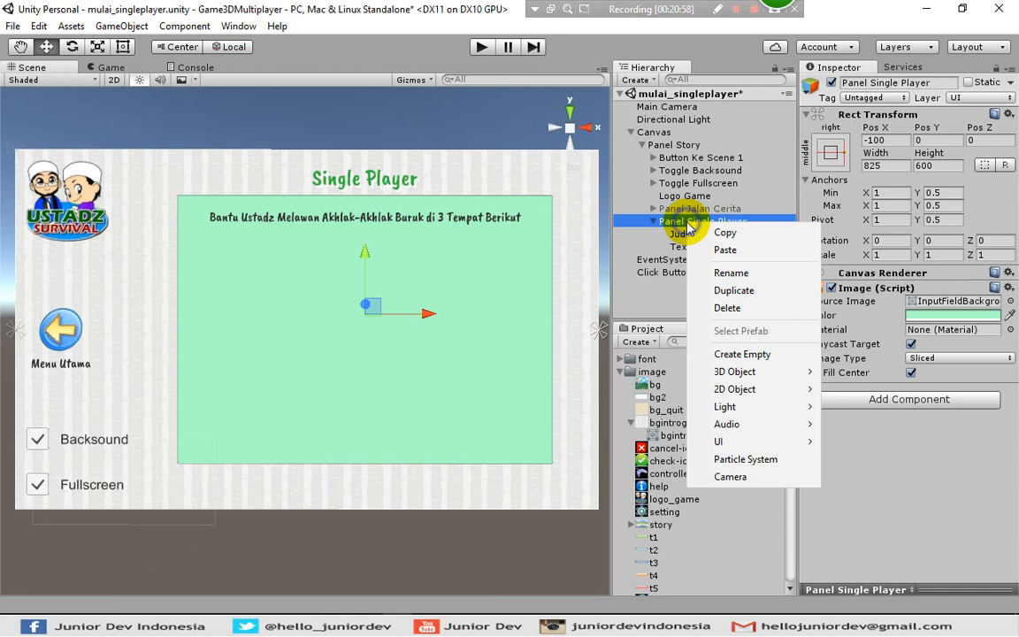
{"action": "mouse_move", "coordinate": [785, 439]}
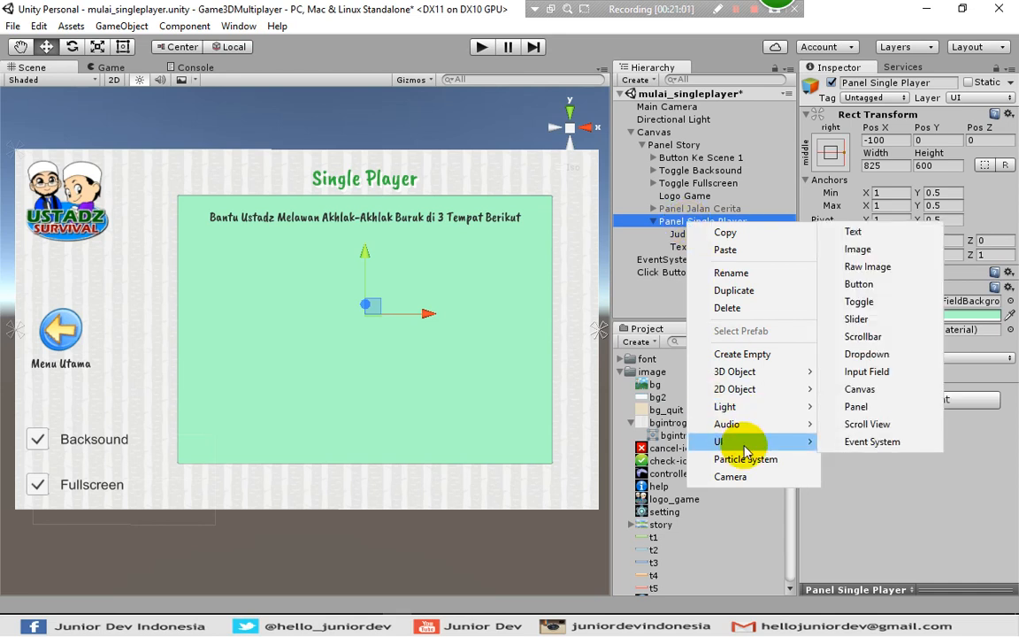
{"action": "left_click", "coordinate": [865, 265]}
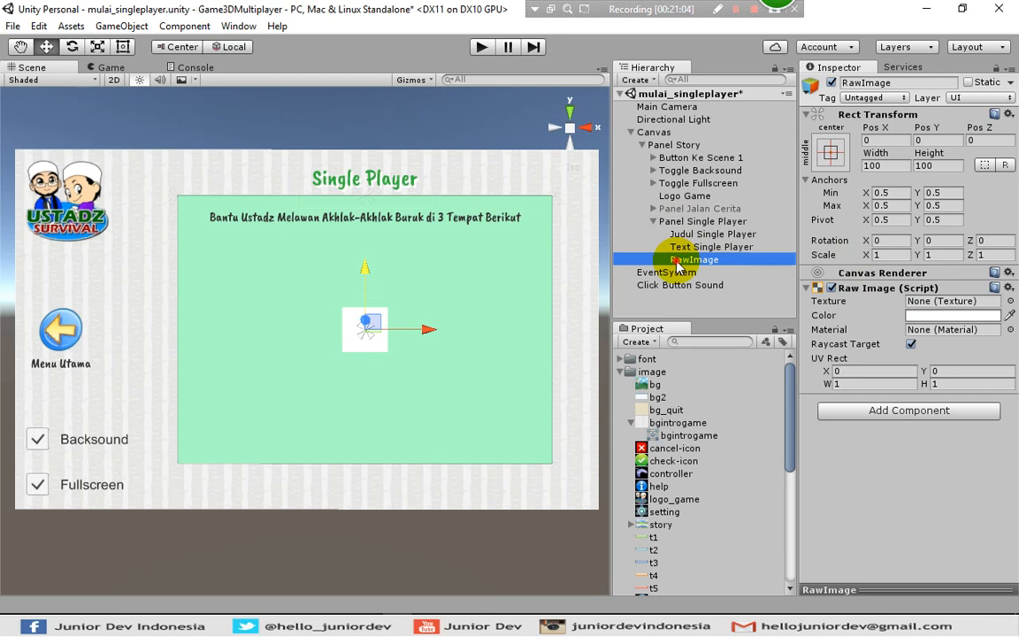
{"action": "left_click", "coordinate": [693, 257]}
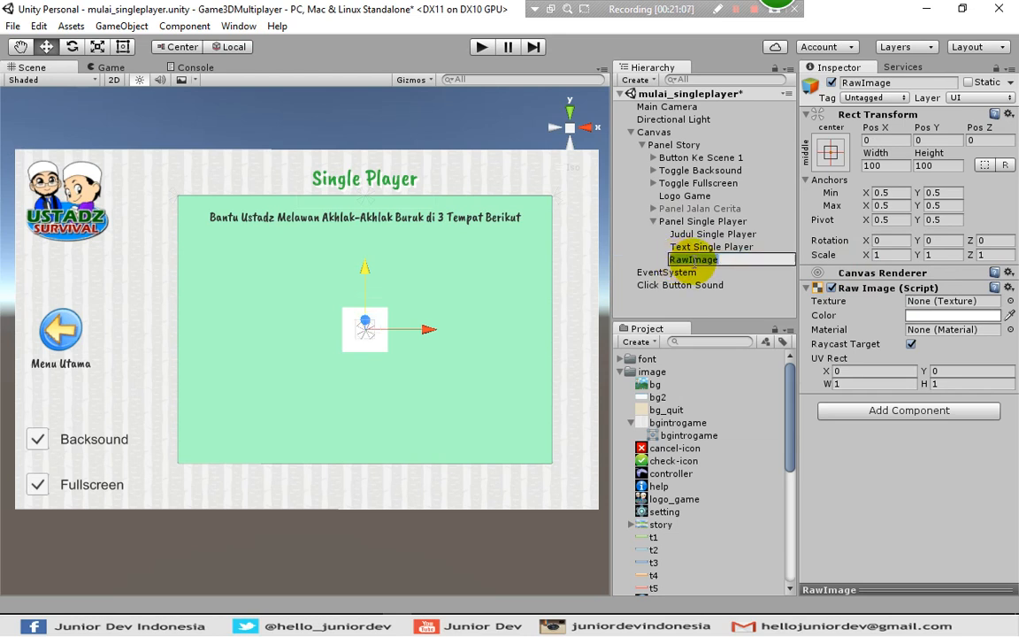
{"action": "type", "text": "Ilustrasi"}
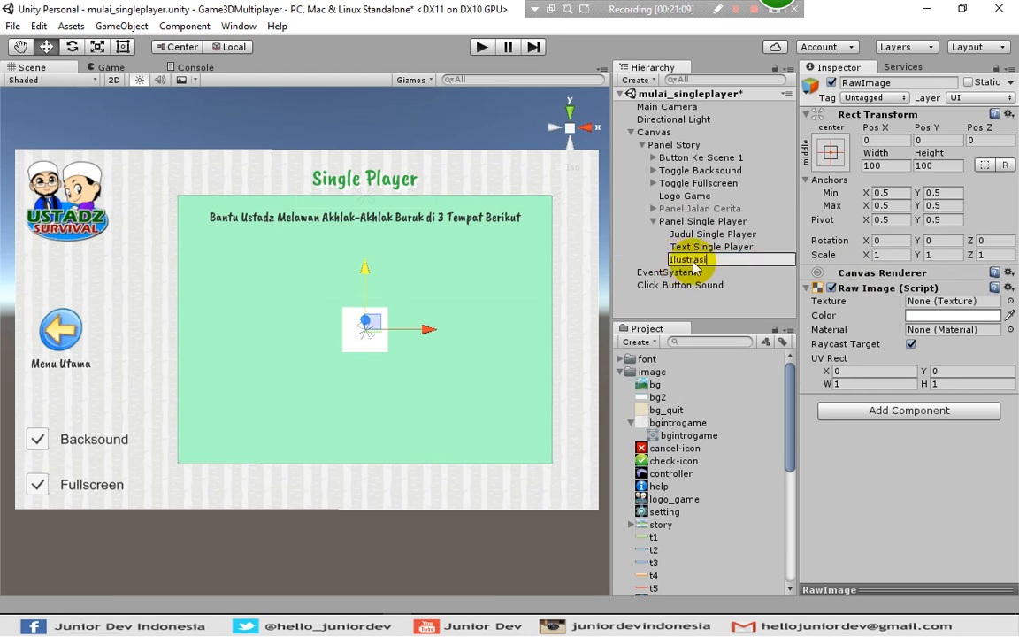
{"action": "key", "text": "Return"}
{"action": "left_click", "coordinate": [699, 285]}
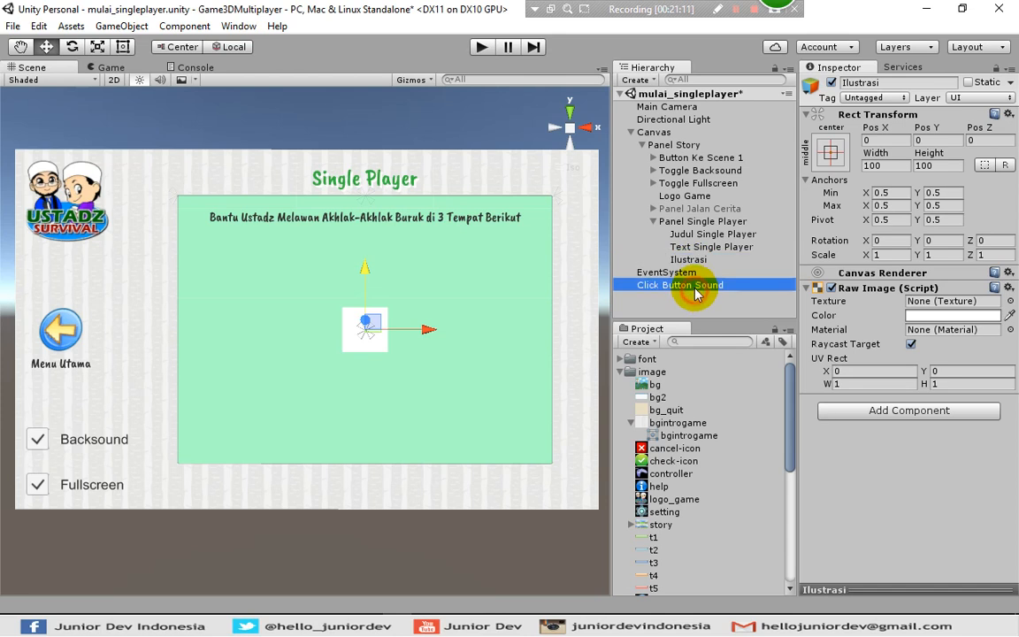
{"action": "left_click", "coordinate": [691, 261]}
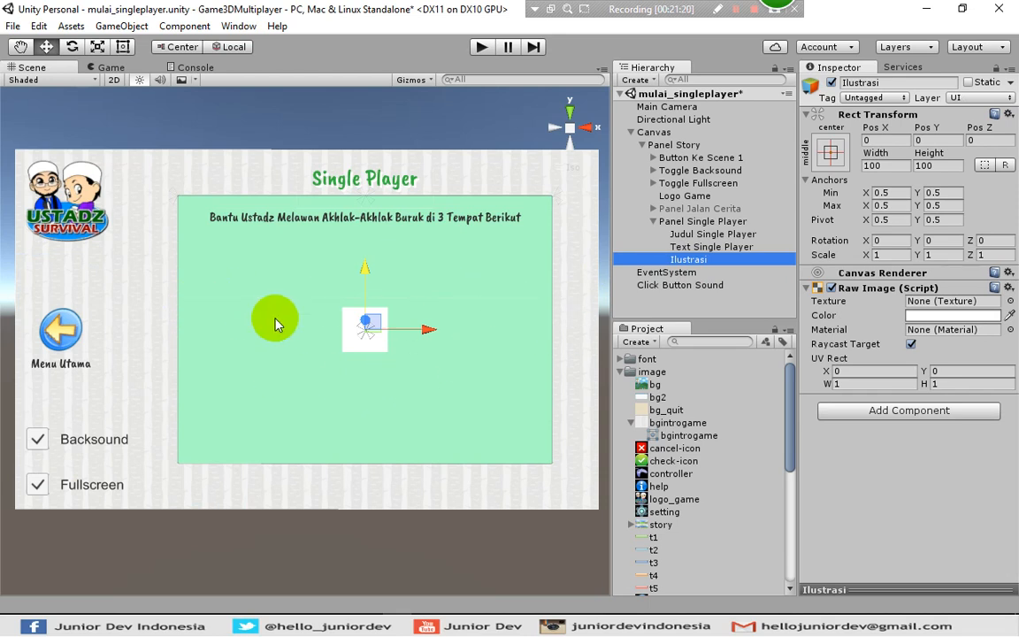
{"action": "left_click", "coordinate": [698, 299]}
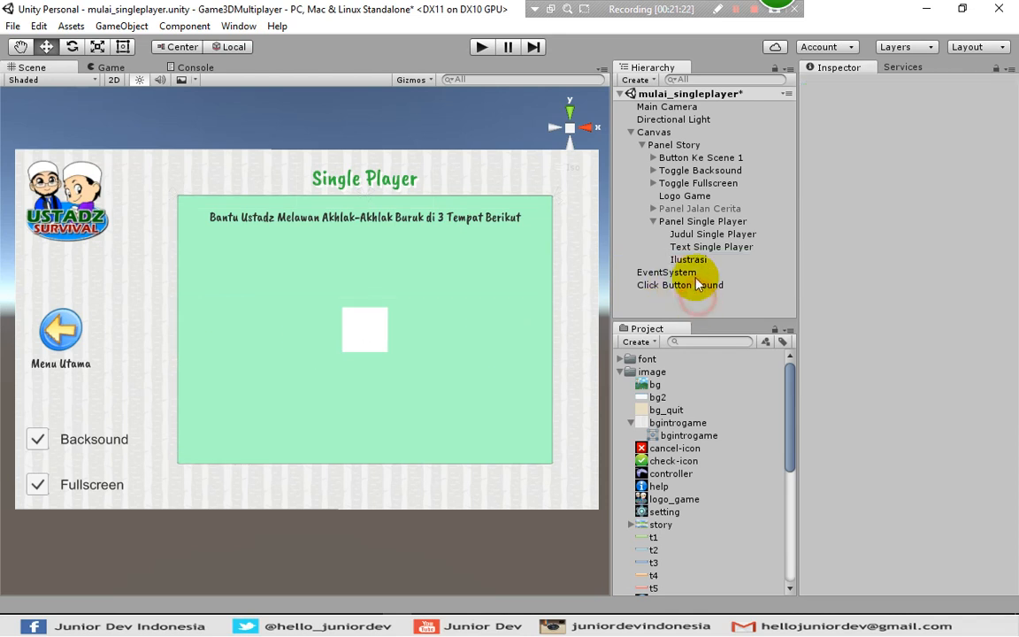
Find the ilustrasi image in the Pictures folder and import it as a new asset
{"action": "left_click", "coordinate": [71, 25]}
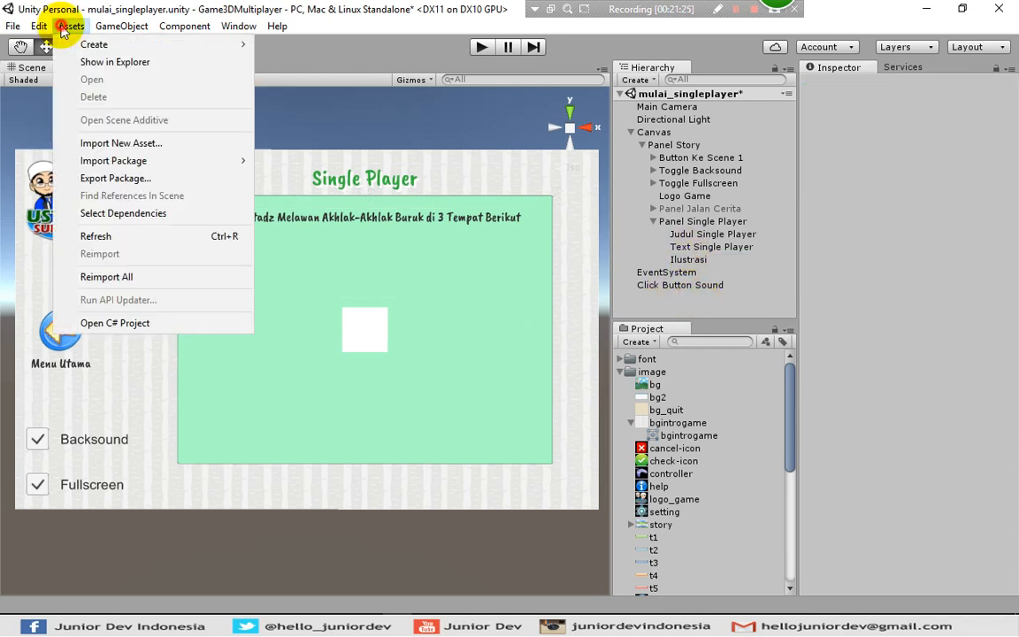
{"action": "left_click", "coordinate": [108, 144]}
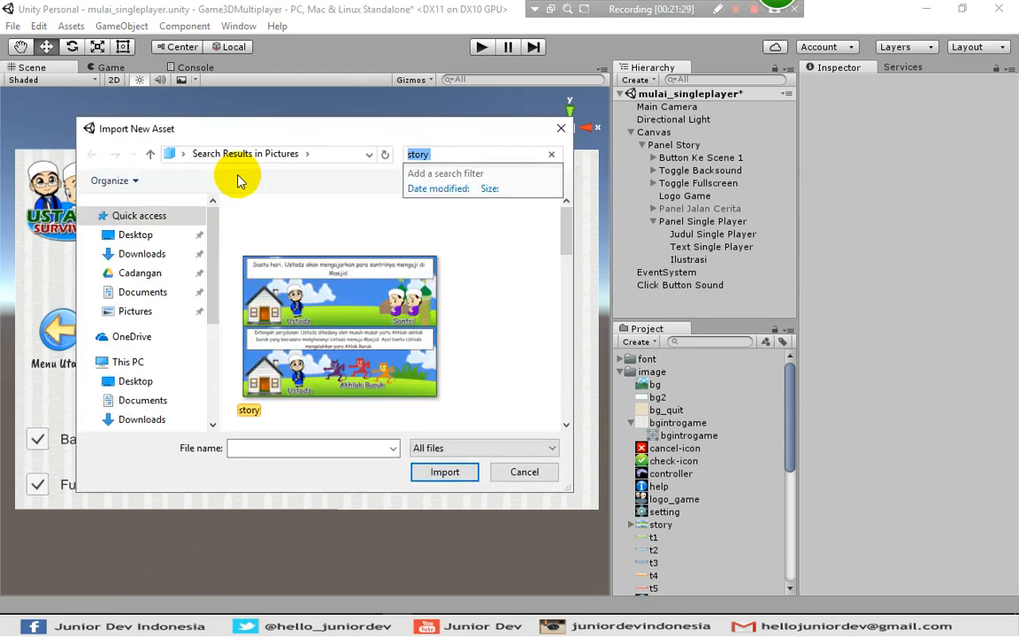
{"action": "type", "text": "ilustrasi"}
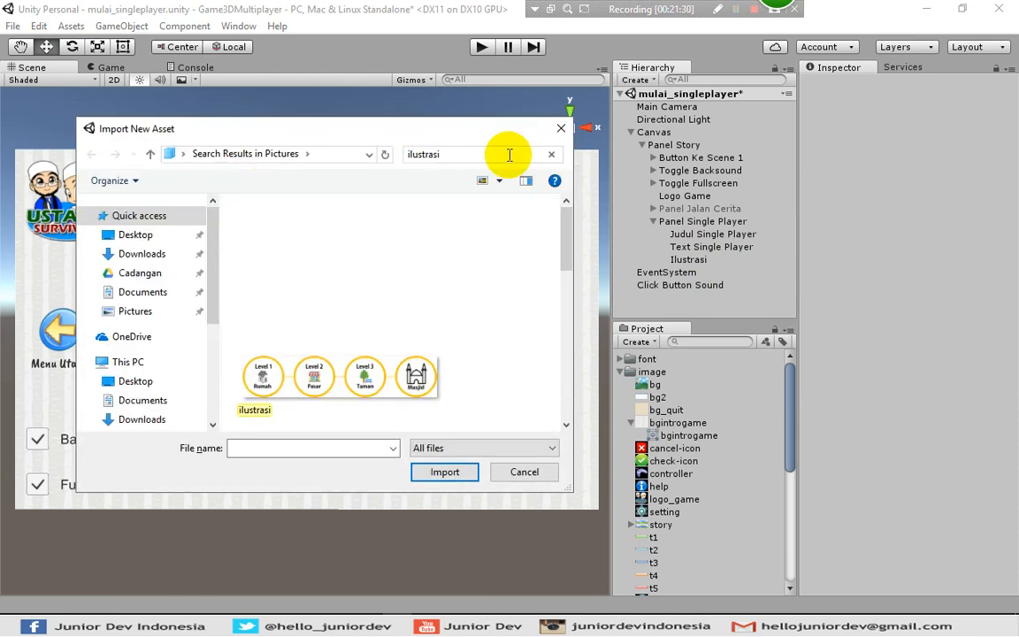
{"action": "left_click", "coordinate": [271, 398]}
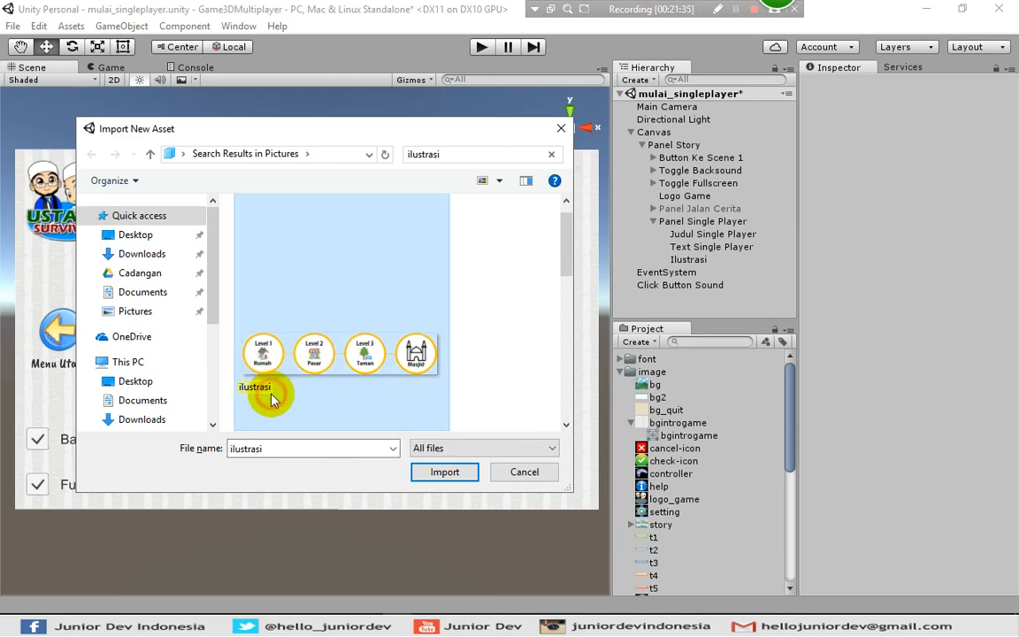
{"action": "left_click", "coordinate": [447, 471]}
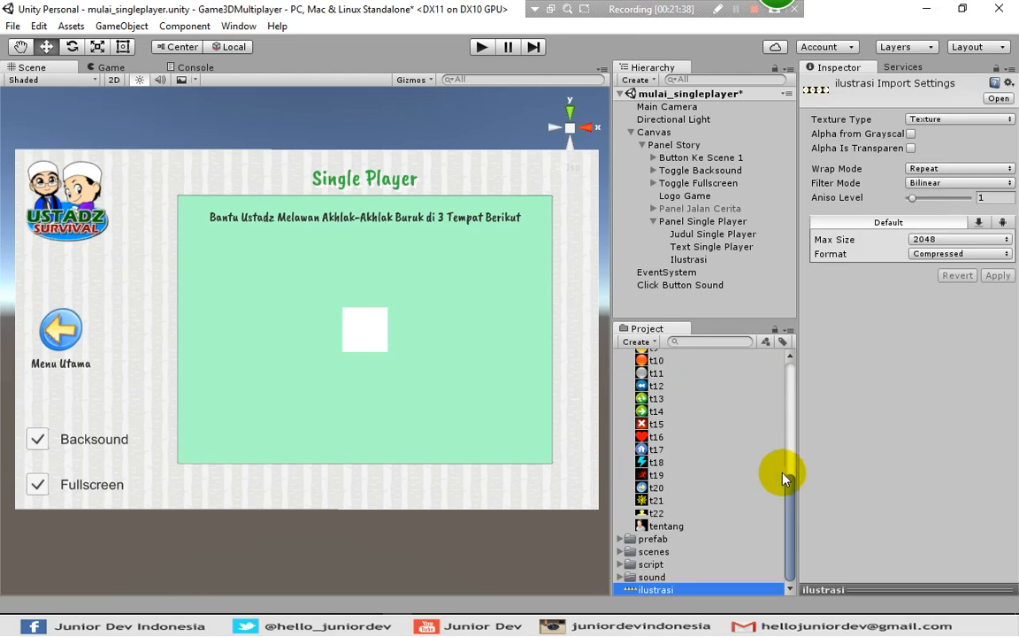
Move the imported ilustrasi asset into the project's image folder
{"action": "left_click_drag", "start_coordinate": [790, 500], "coordinate": [768, 398]}
{"action": "left_click", "coordinate": [620, 372]}
{"action": "left_click", "coordinate": [655, 474]}
{"action": "left_click", "coordinate": [655, 436]}
{"action": "left_click_drag", "start_coordinate": [656, 440], "coordinate": [649, 372]}
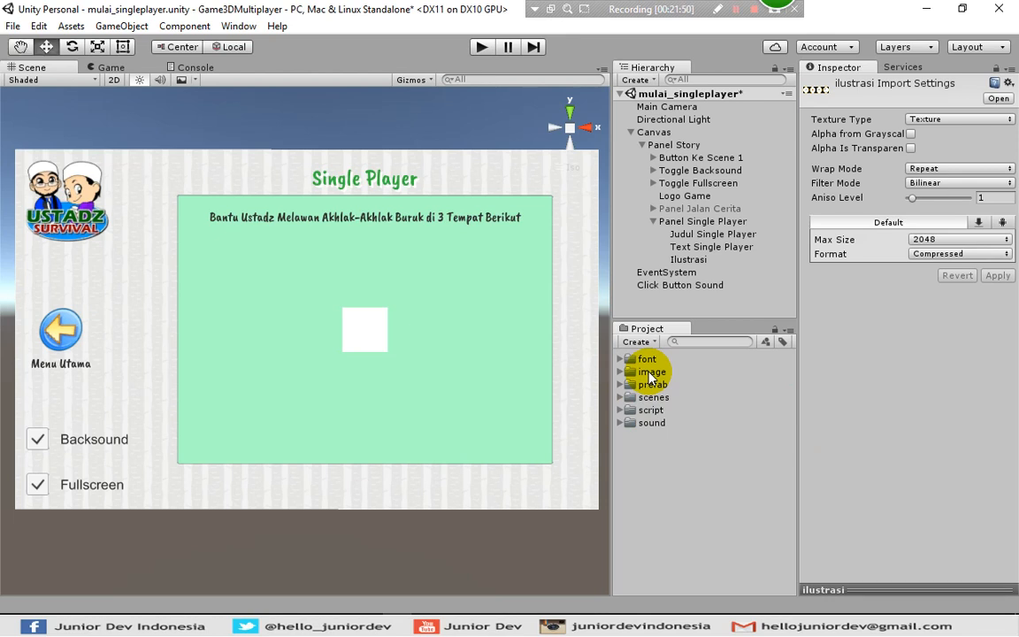
Assign the ilustrasi texture to the Ilustrasi raw image
{"action": "left_click", "coordinate": [659, 259]}
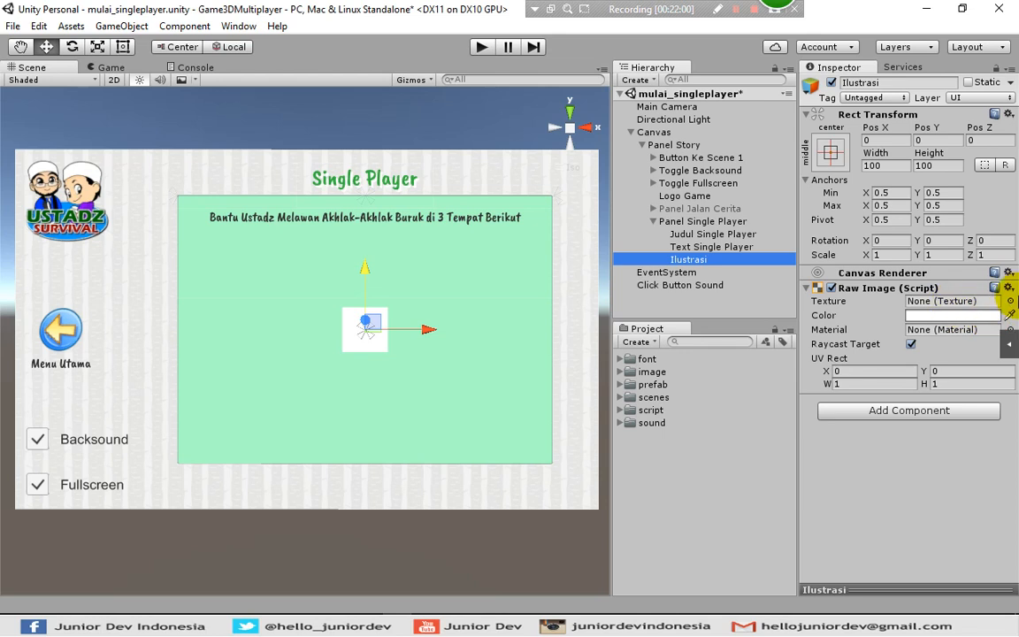
{"action": "left_click", "coordinate": [1010, 301]}
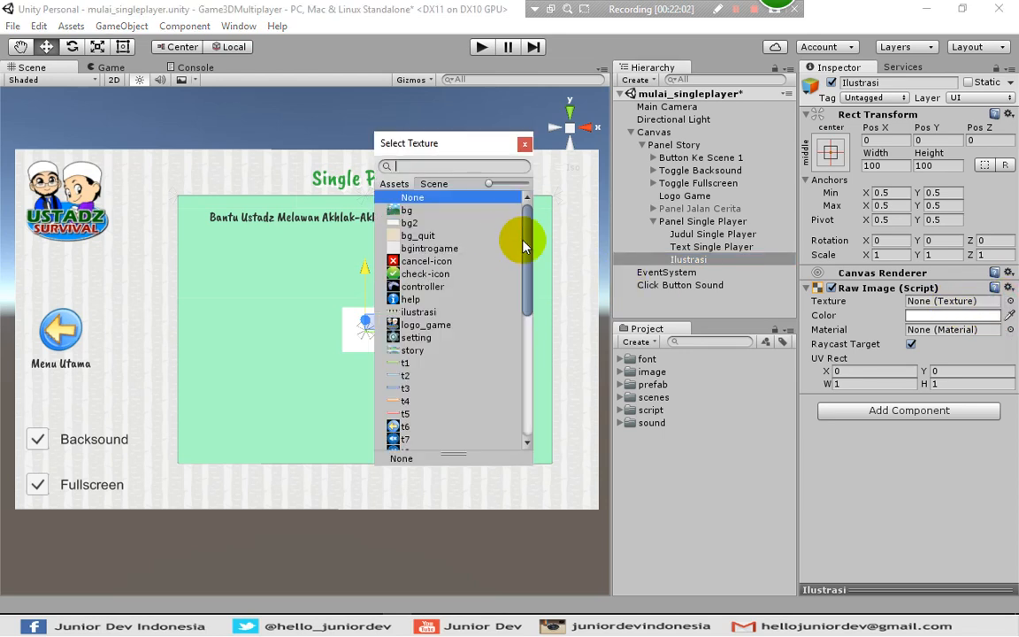
{"action": "left_click", "coordinate": [419, 312]}
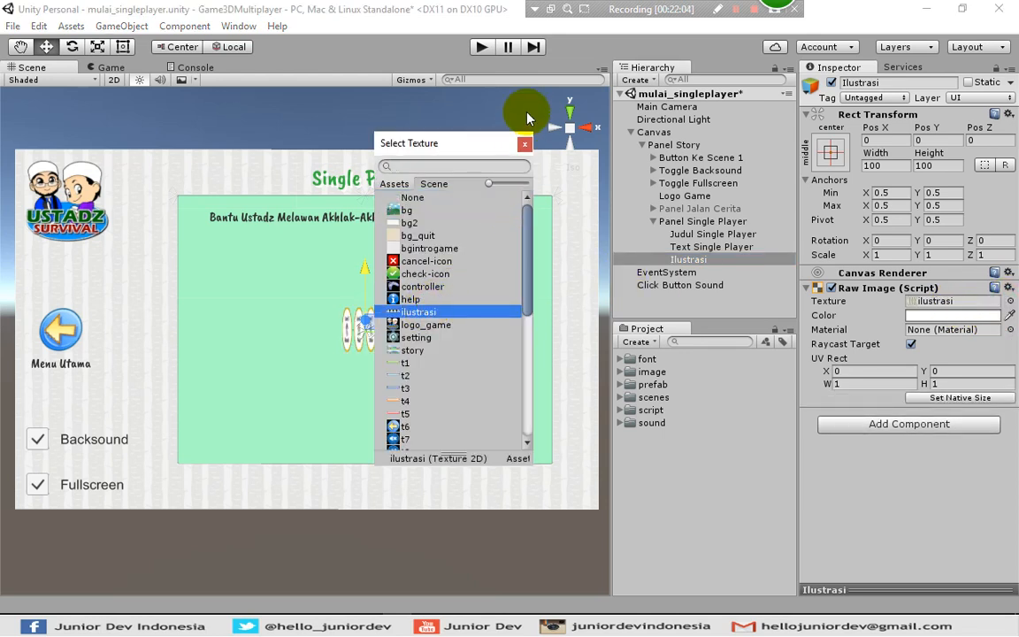
{"action": "left_click", "coordinate": [525, 145]}
Set the Ilustrasi image's width to 600 and its height to 150
{"action": "left_click", "coordinate": [891, 164]}
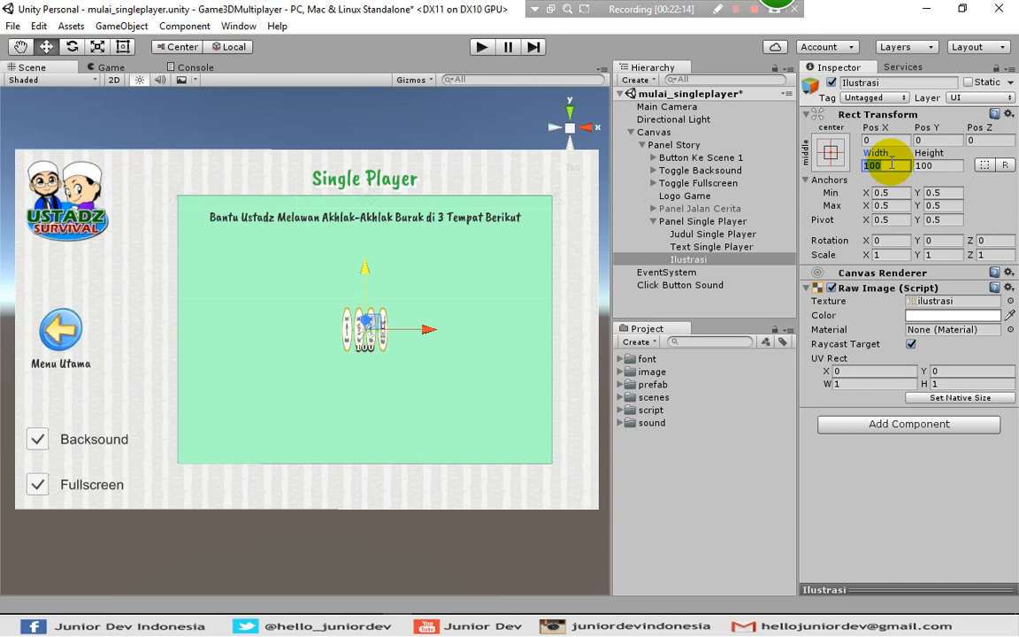
{"action": "type", "text": "600"}
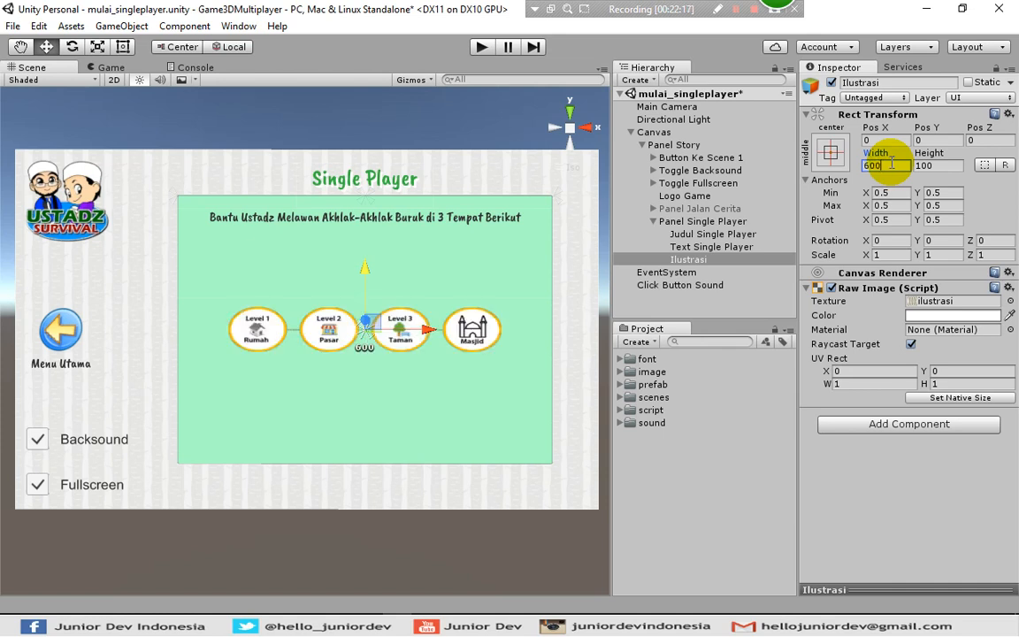
{"action": "key", "text": "Tab"}
{"action": "type", "text": "150"}
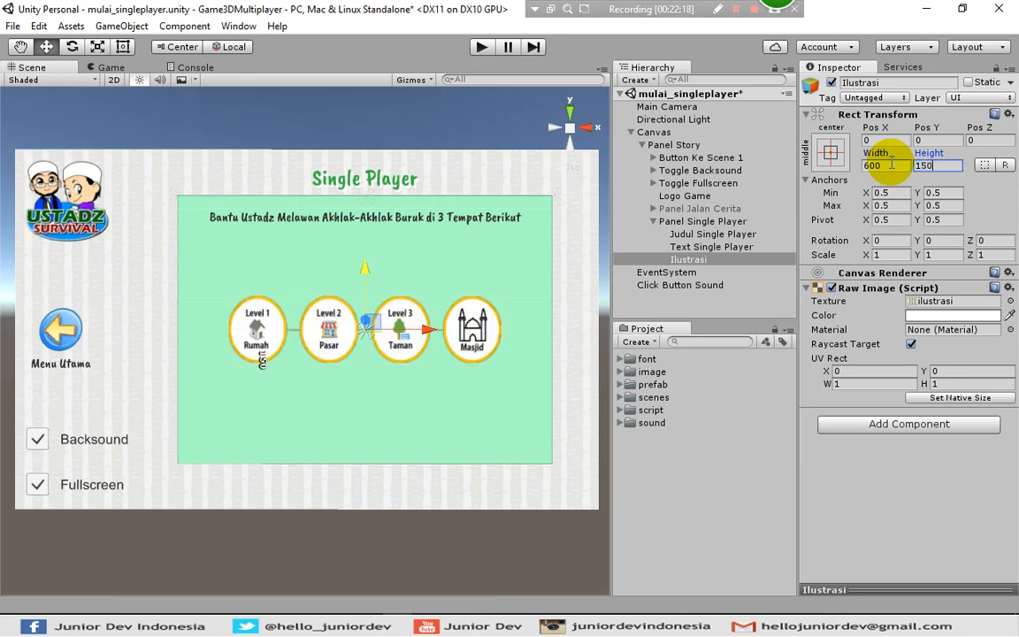
Move the Ilustrasi image up by setting its Pos Y to 100
{"action": "left_click", "coordinate": [717, 247]}
{"action": "left_click", "coordinate": [698, 261]}
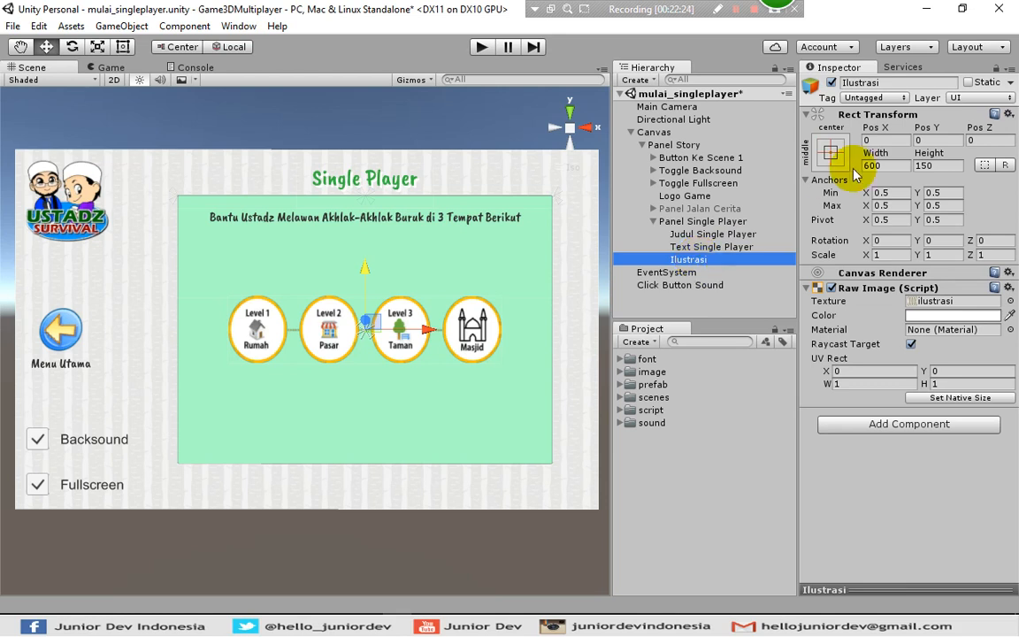
{"action": "left_click", "coordinate": [923, 140]}
{"action": "type", "text": "100"}
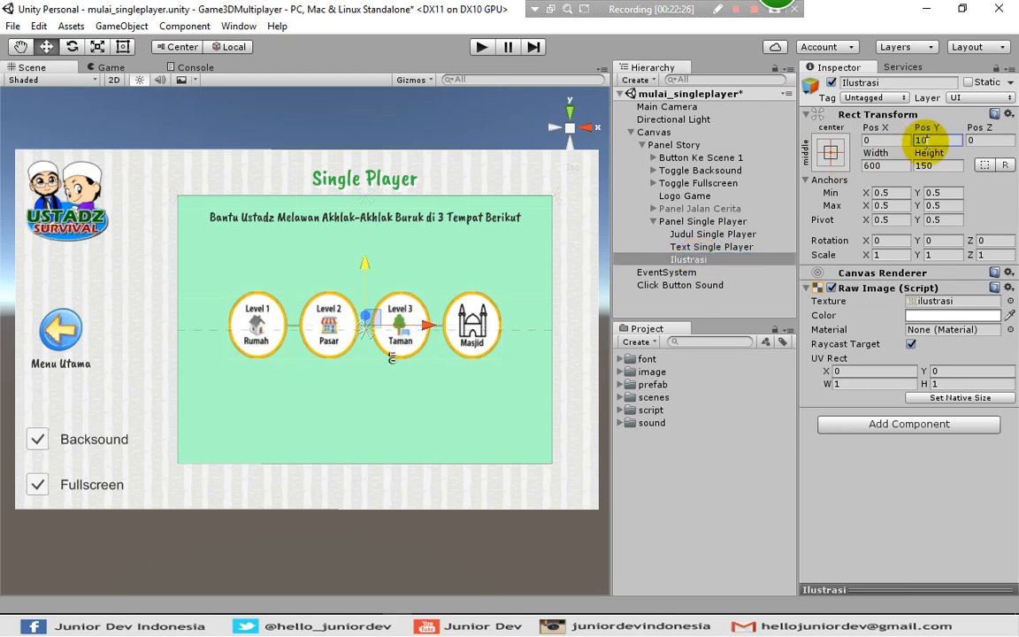
{"action": "left_click", "coordinate": [648, 298]}
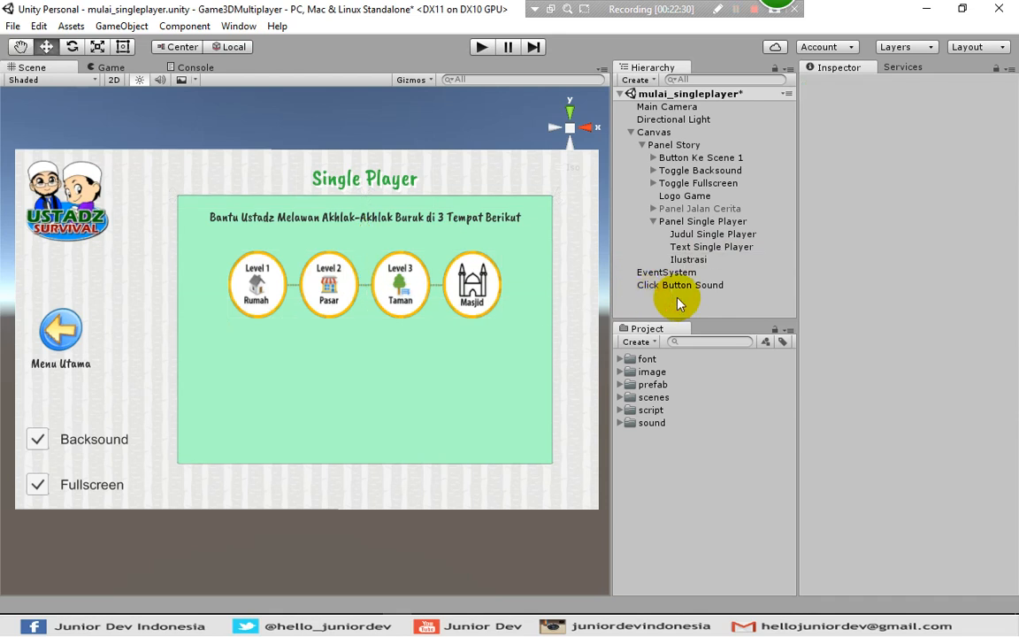
Duplicate Text Single Player and rename the copy Text Username
{"action": "left_click", "coordinate": [695, 247]}
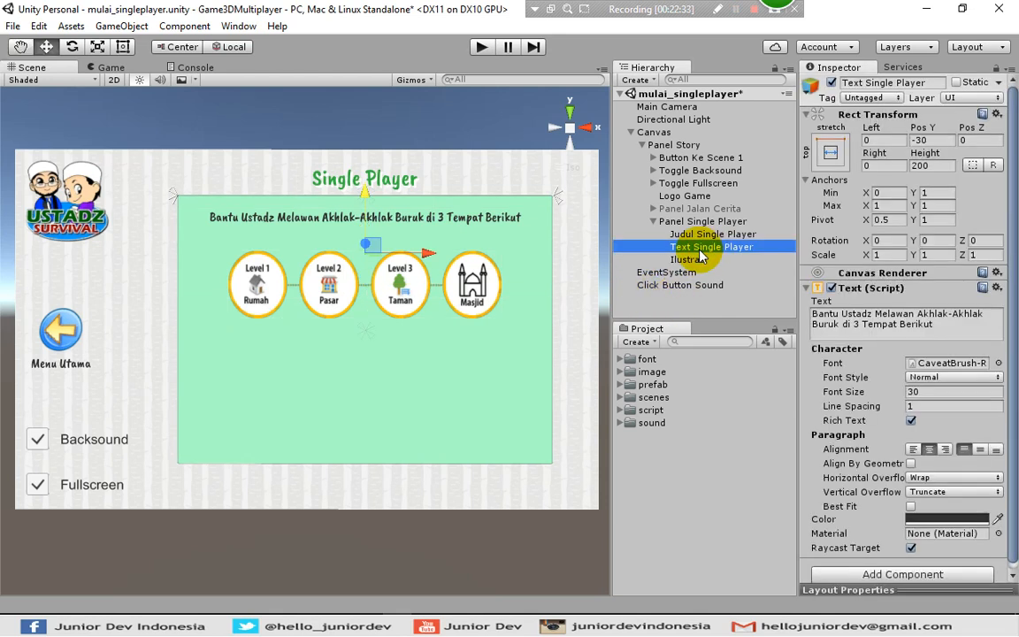
{"action": "right_click", "coordinate": [695, 248]}
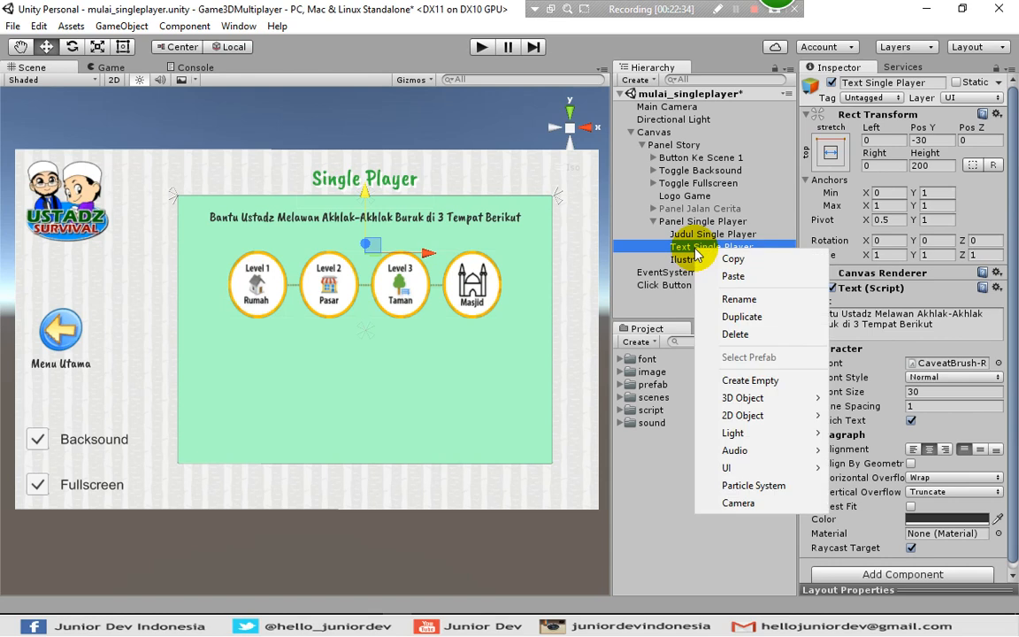
{"action": "left_click", "coordinate": [730, 316]}
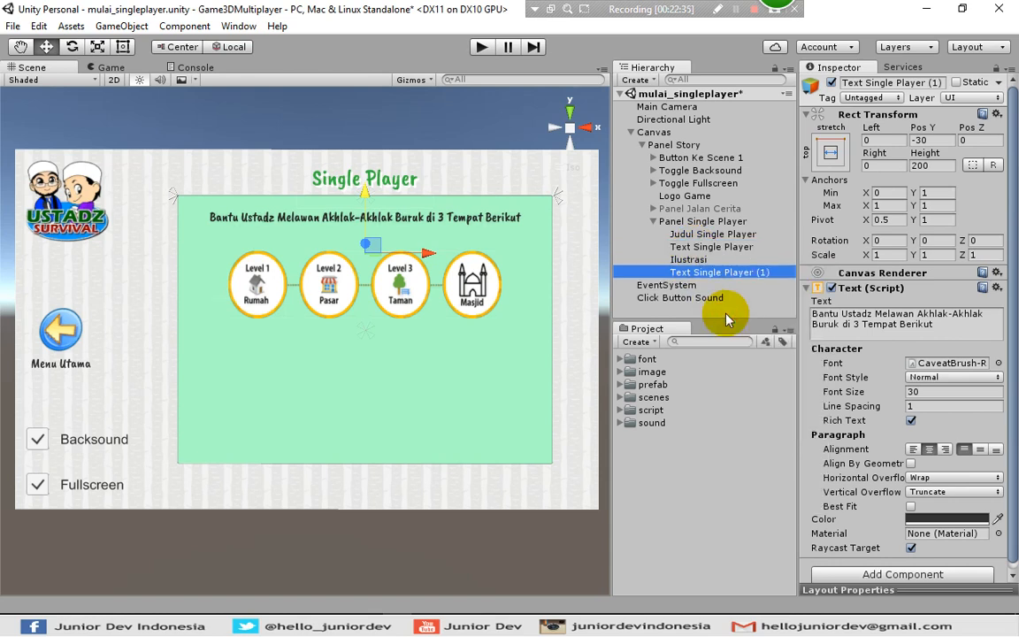
{"action": "left_click", "coordinate": [699, 275]}
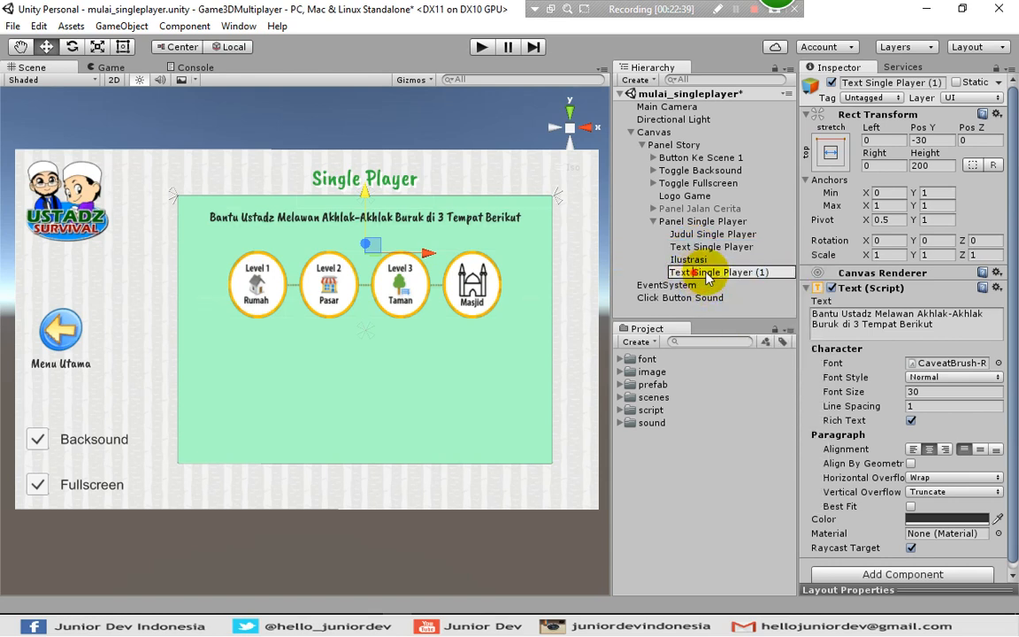
{"action": "left_click_drag", "start_coordinate": [693, 275], "coordinate": [773, 274]}
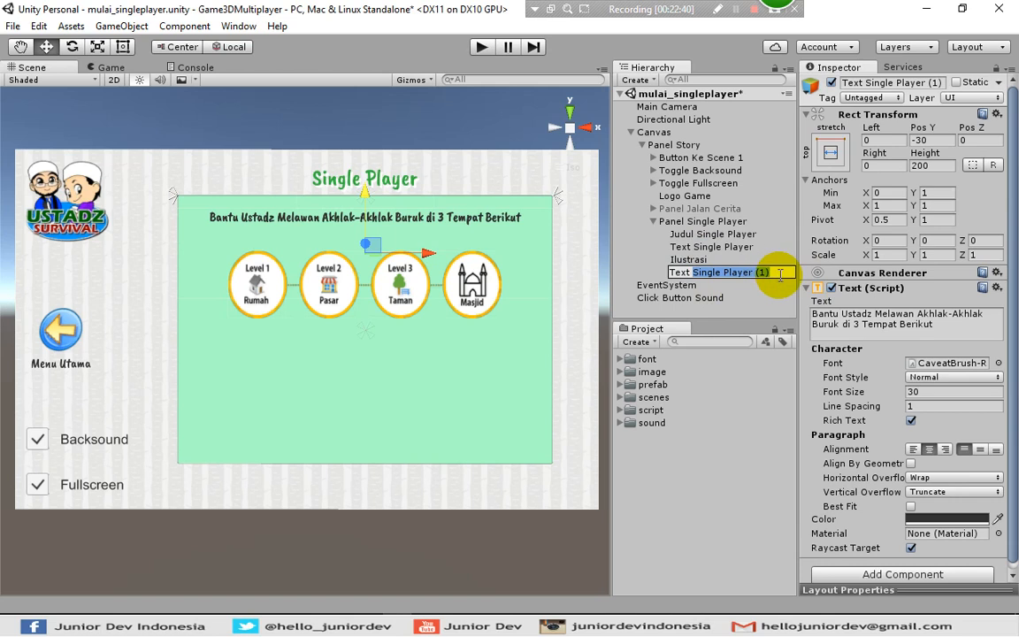
{"action": "type", "text": "Username"}
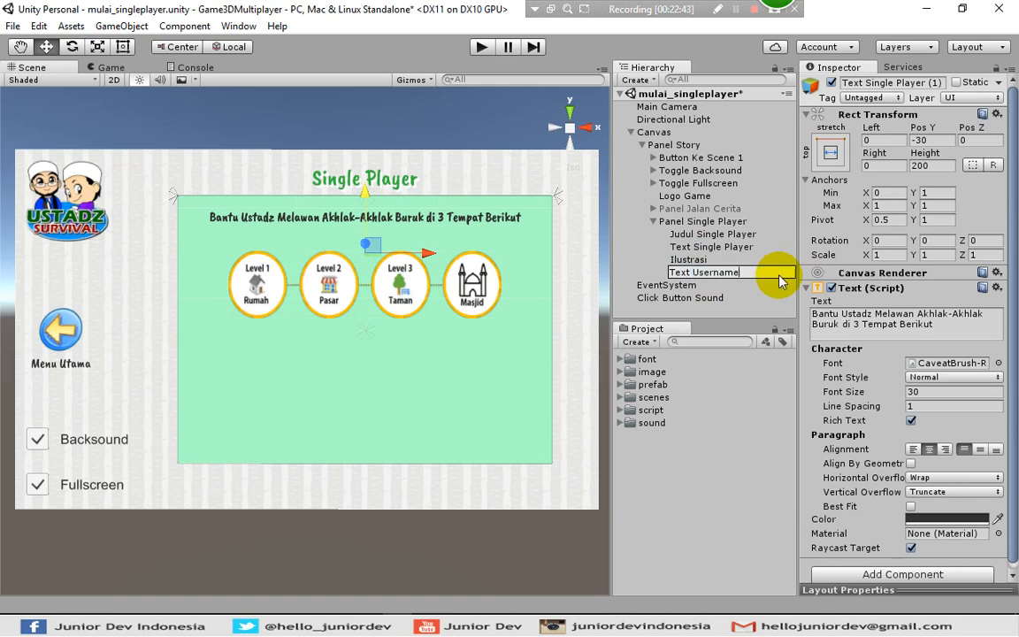
{"action": "key", "text": "Return"}
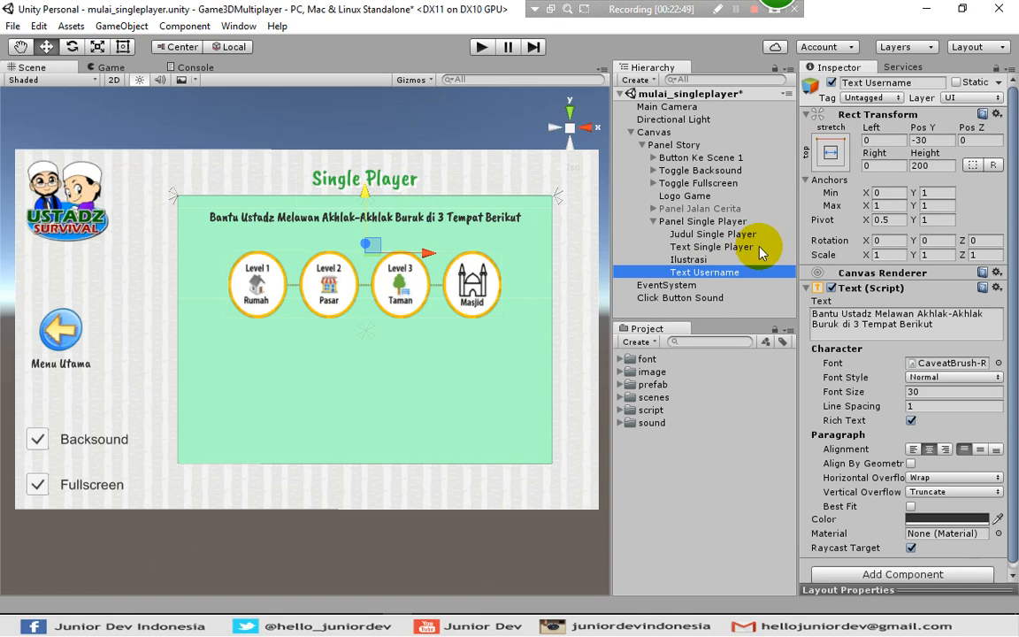
Move Text Username below the illustration by setting its Pos Y to -300
{"action": "left_click", "coordinate": [931, 140]}
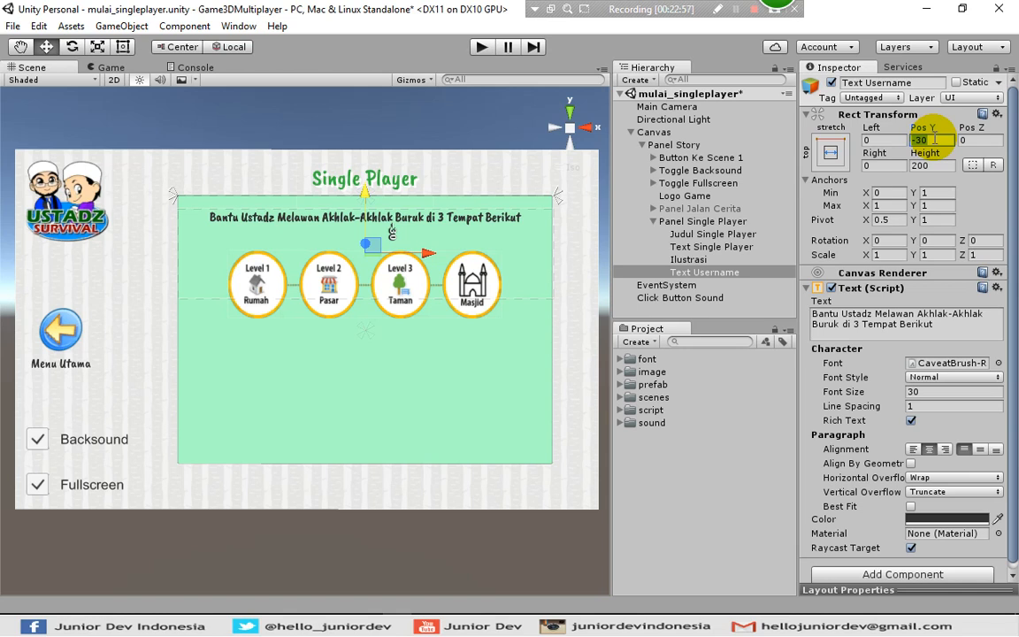
{"action": "type", "text": "300"}
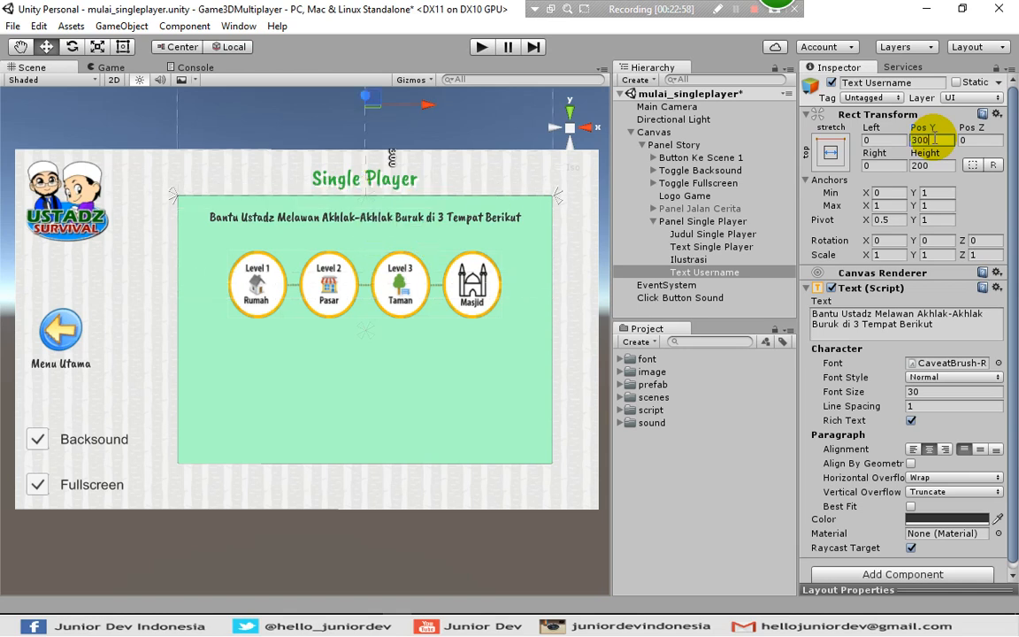
{"action": "type", "text": "-"}
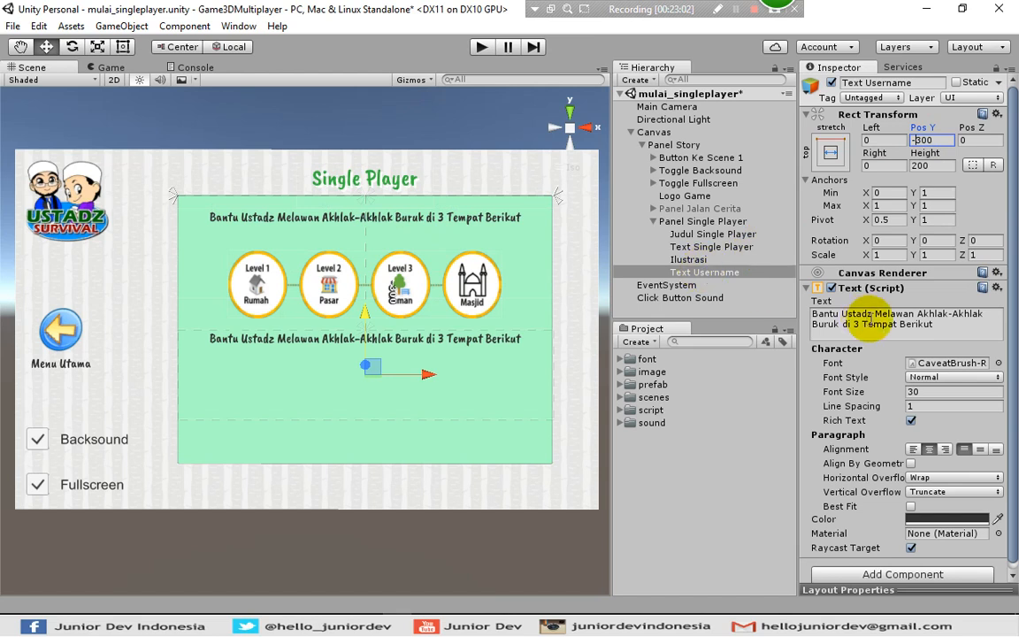
Replace the content of Text Username with "Nama Pemain / Username"
{"action": "left_click", "coordinate": [889, 322]}
{"action": "key", "text": "ctrl+a"}
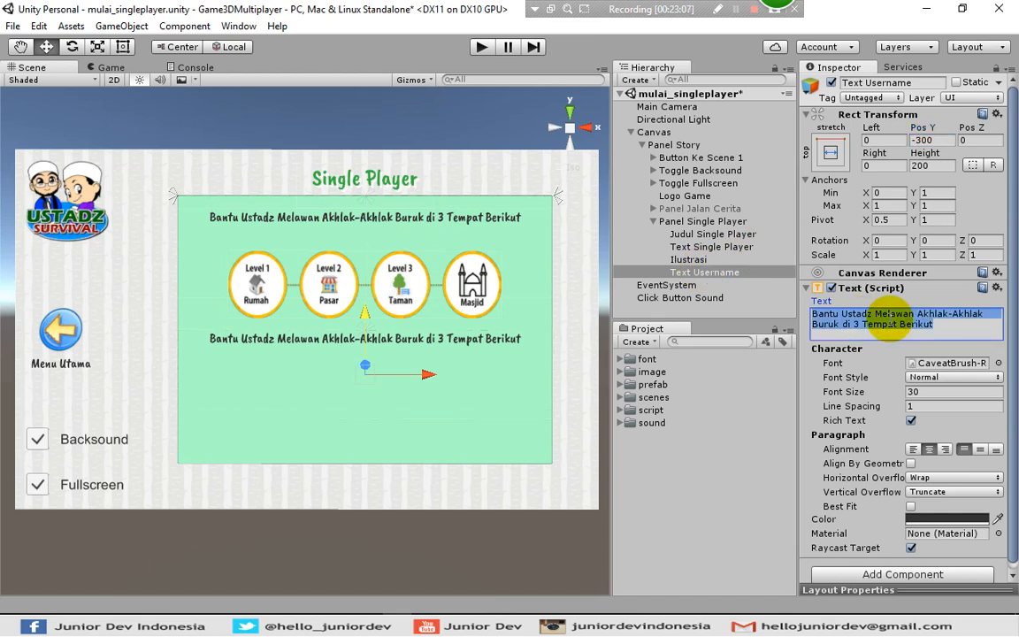
{"action": "type", "text": "Nama Pe"}
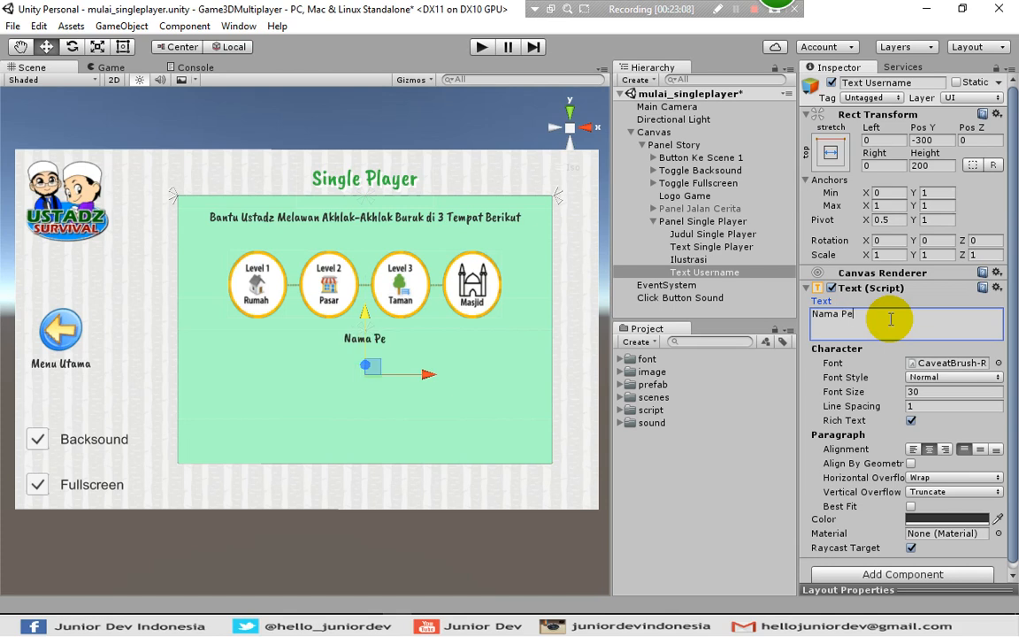
{"action": "type", "text": "main"}
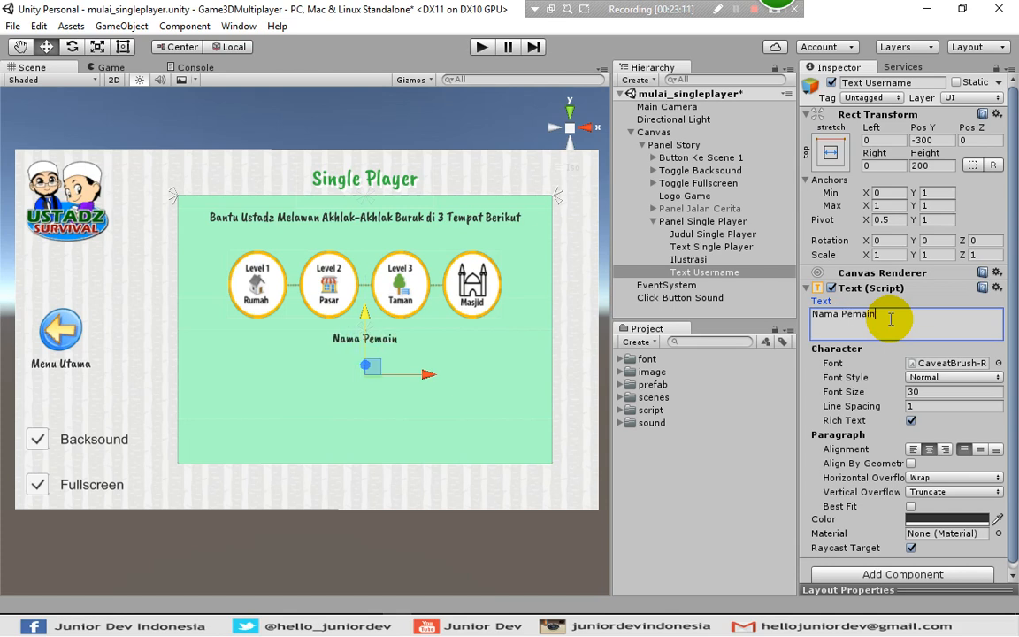
{"action": "type", "text": " / Username"}
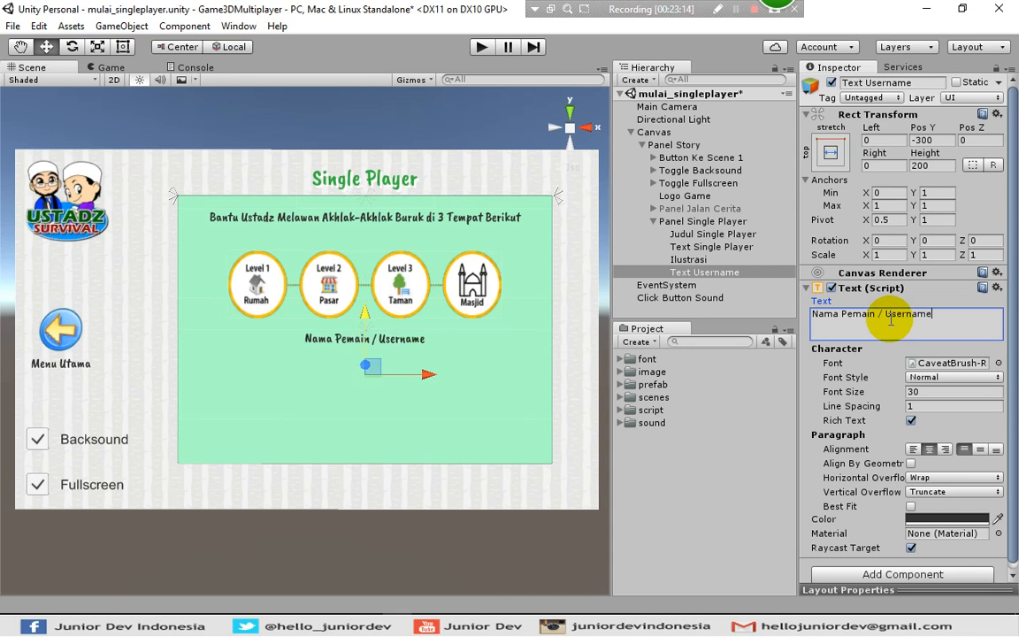
{"action": "left_click", "coordinate": [723, 311]}
Add a UI Input Field inside Panel Single Player
{"action": "left_click", "coordinate": [695, 274]}
{"action": "left_click", "coordinate": [677, 221]}
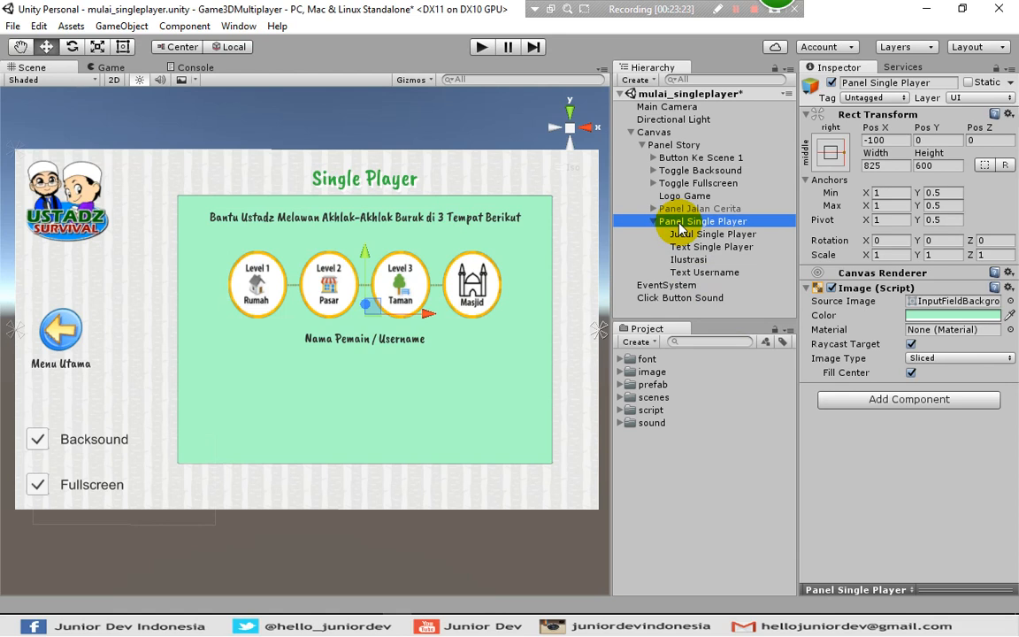
{"action": "right_click", "coordinate": [679, 228]}
{"action": "mouse_move", "coordinate": [750, 447]}
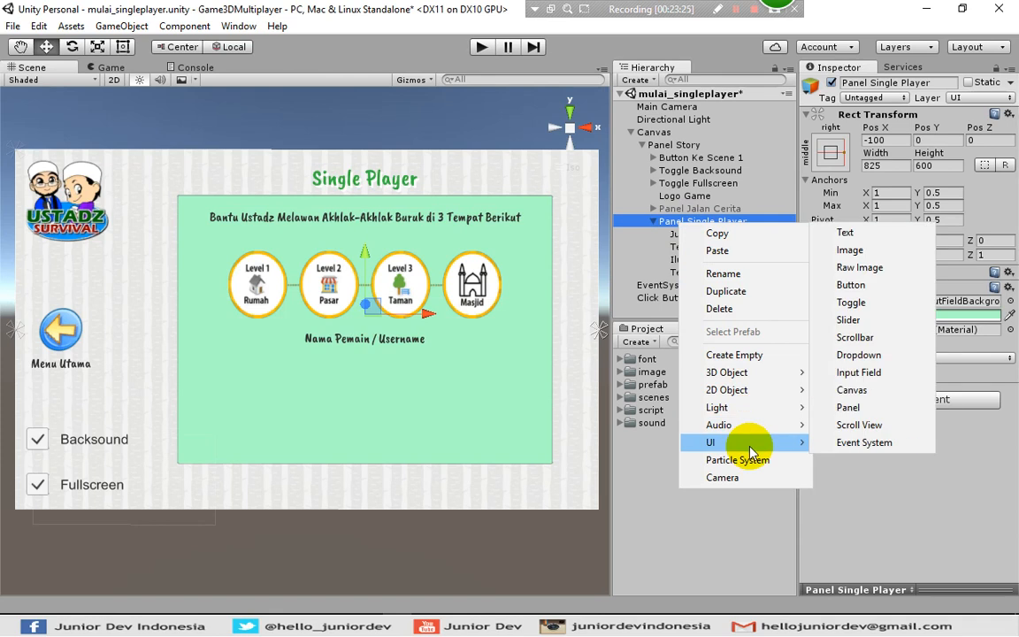
{"action": "left_click", "coordinate": [851, 372]}
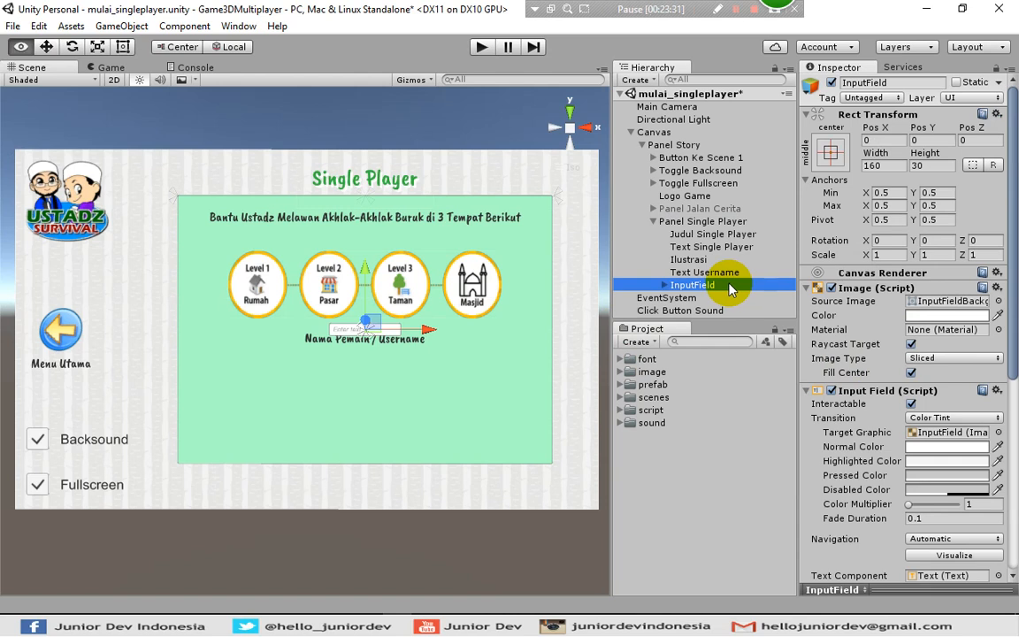
Move the InputField below the username label by setting its Pos Y to -80
{"action": "left_click", "coordinate": [919, 139]}
{"action": "key", "text": "Left"}
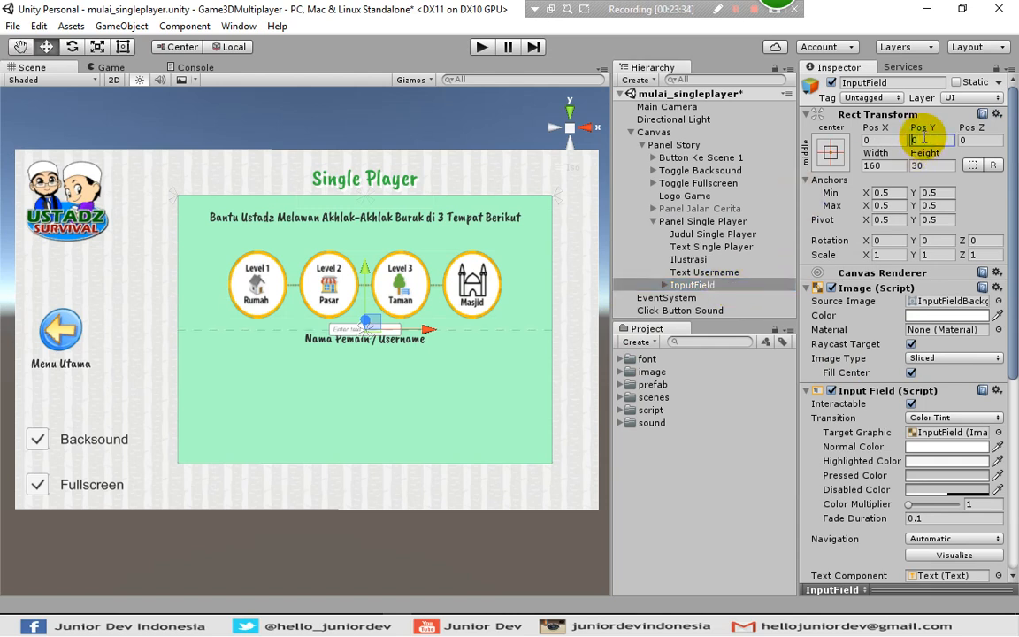
{"action": "type", "text": "-9"}
{"action": "key", "text": "BackSpace"}
{"action": "type", "text": "8"}
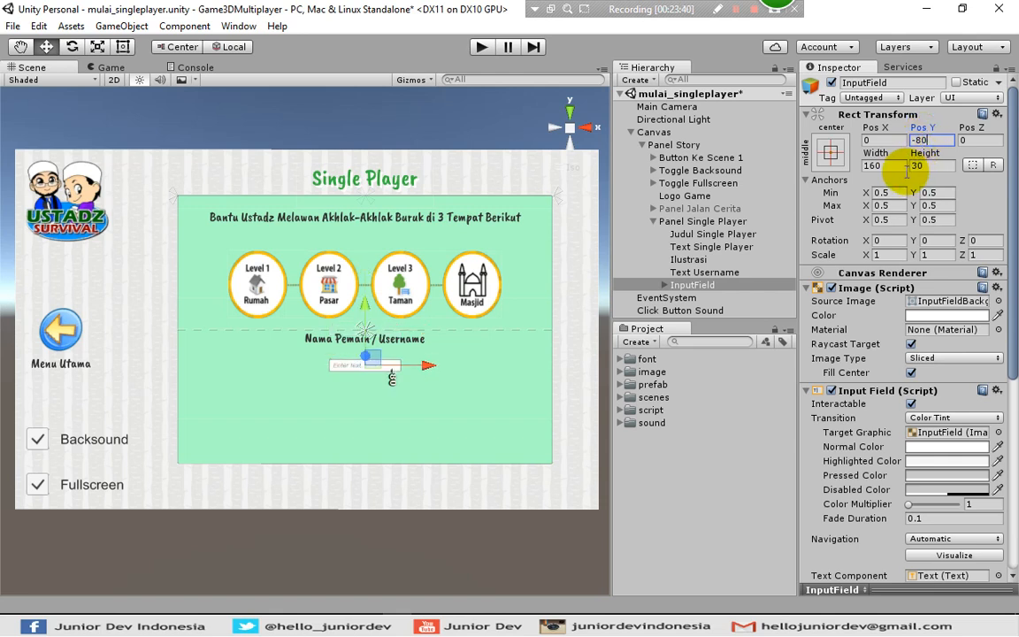
Resize the InputField to a width of 300 and a height of 50
{"action": "left_click", "coordinate": [885, 165]}
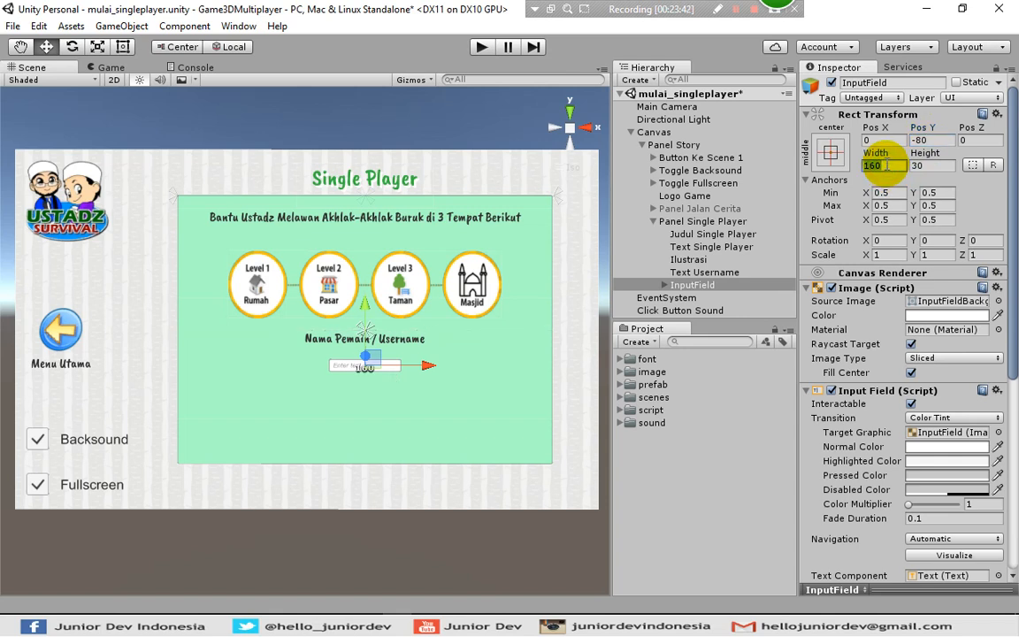
{"action": "type", "text": "300"}
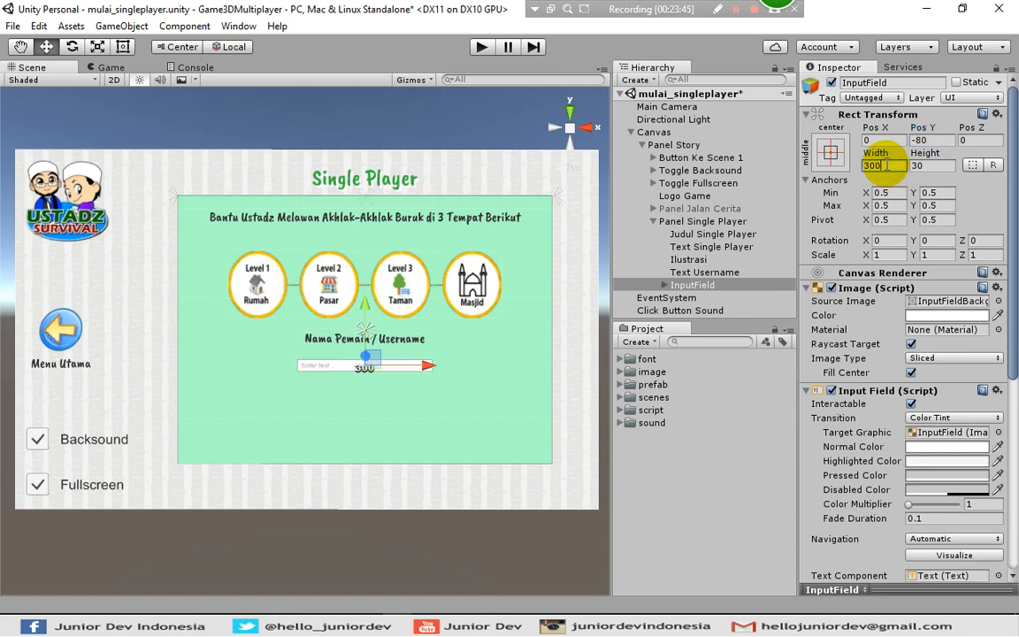
{"action": "key", "text": "Tab"}
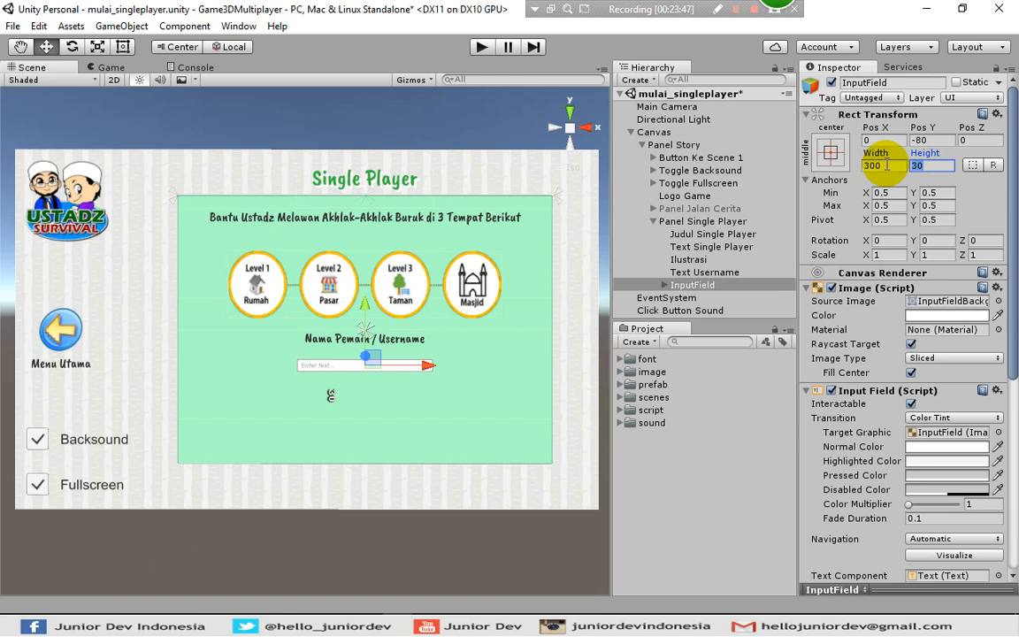
{"action": "type", "text": "50"}
{"action": "key", "text": "Tab"}
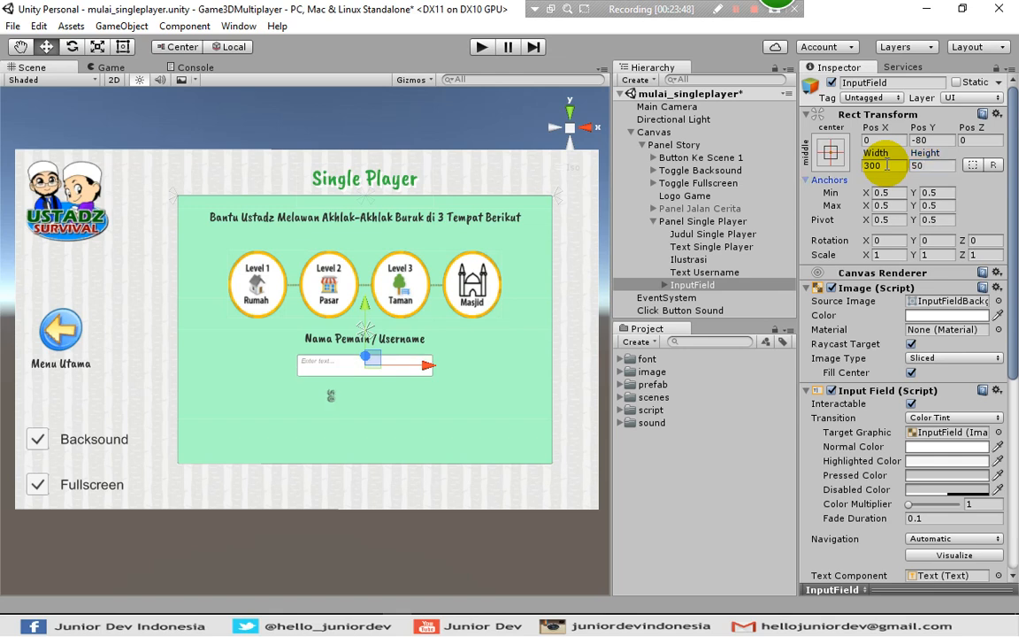
Change the text of the InputField's Placeholder child to "Isikan Nama Player"
{"action": "left_click", "coordinate": [667, 285]}
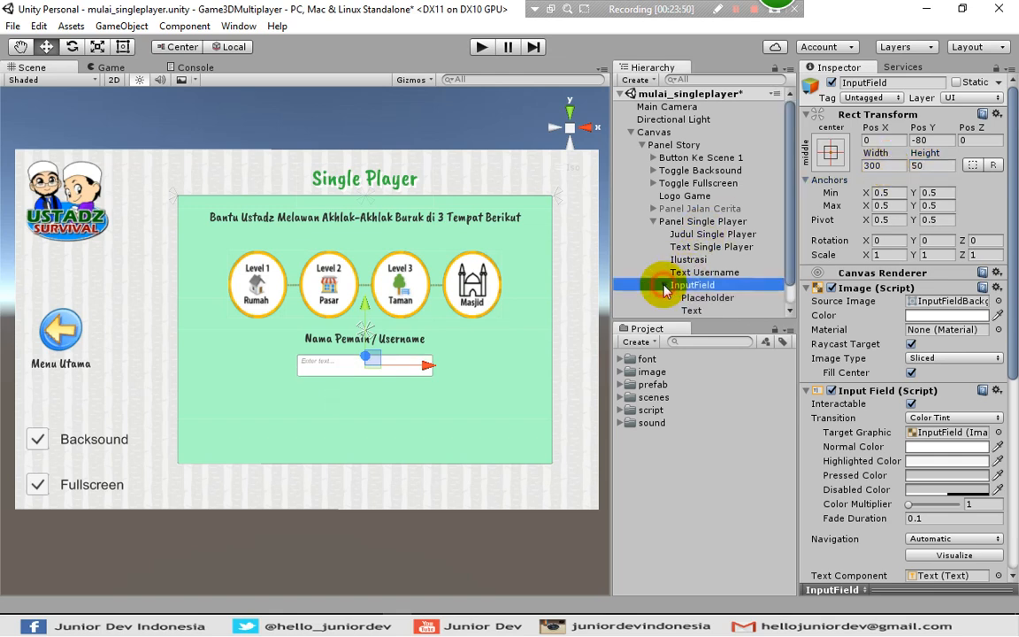
{"action": "left_click_drag", "start_coordinate": [790, 253], "coordinate": [789, 284]}
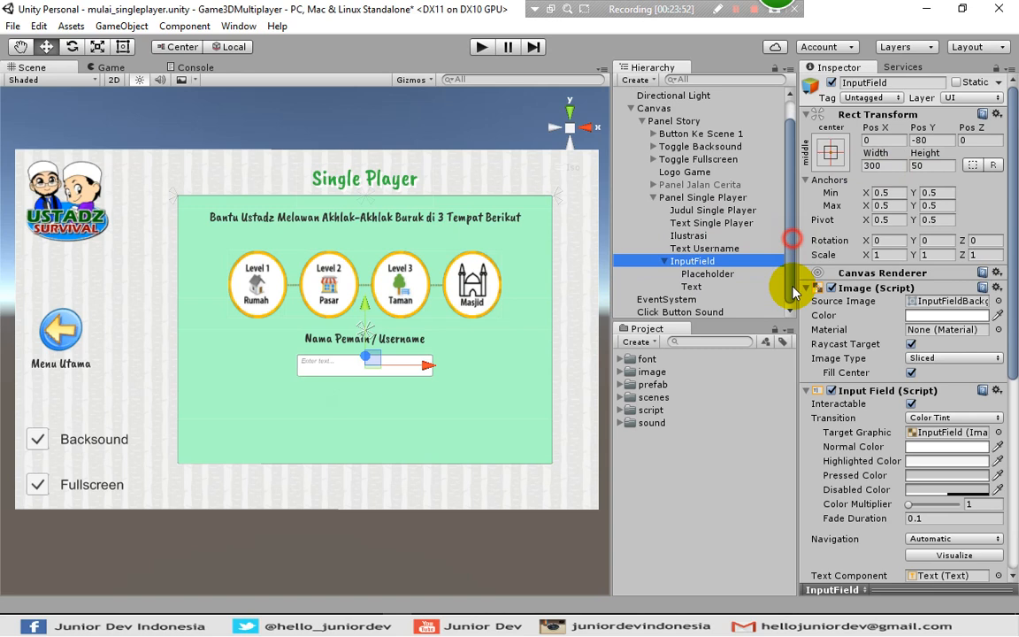
{"action": "left_click", "coordinate": [694, 274]}
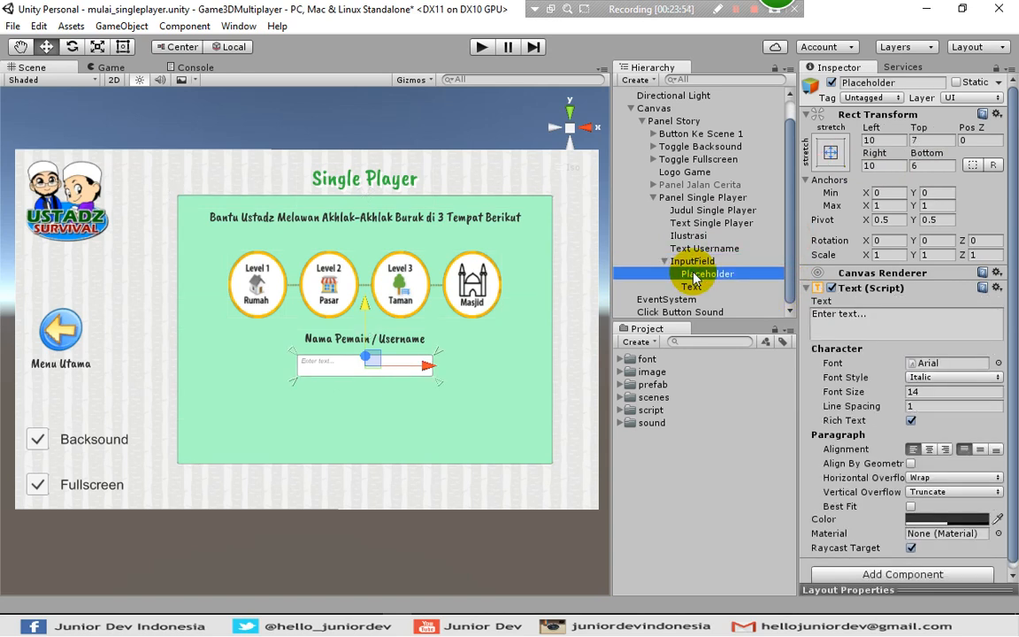
{"action": "left_click", "coordinate": [900, 316]}
{"action": "type", "text": "Isikan Nama Player"}
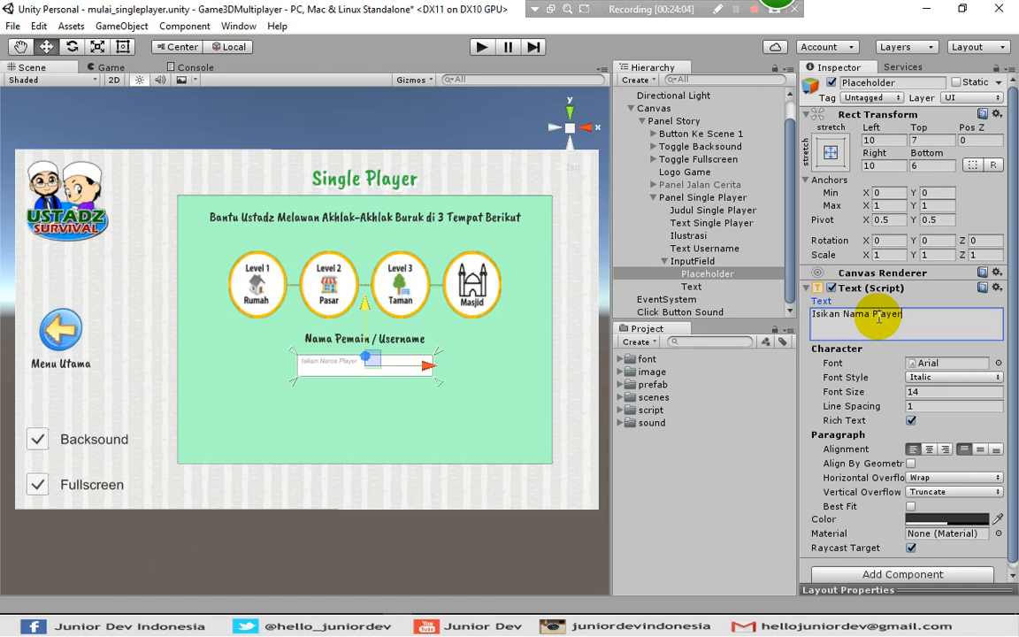
Set the font size of the InputField's Placeholder and Text children to 30
{"action": "left_click", "coordinate": [913, 392]}
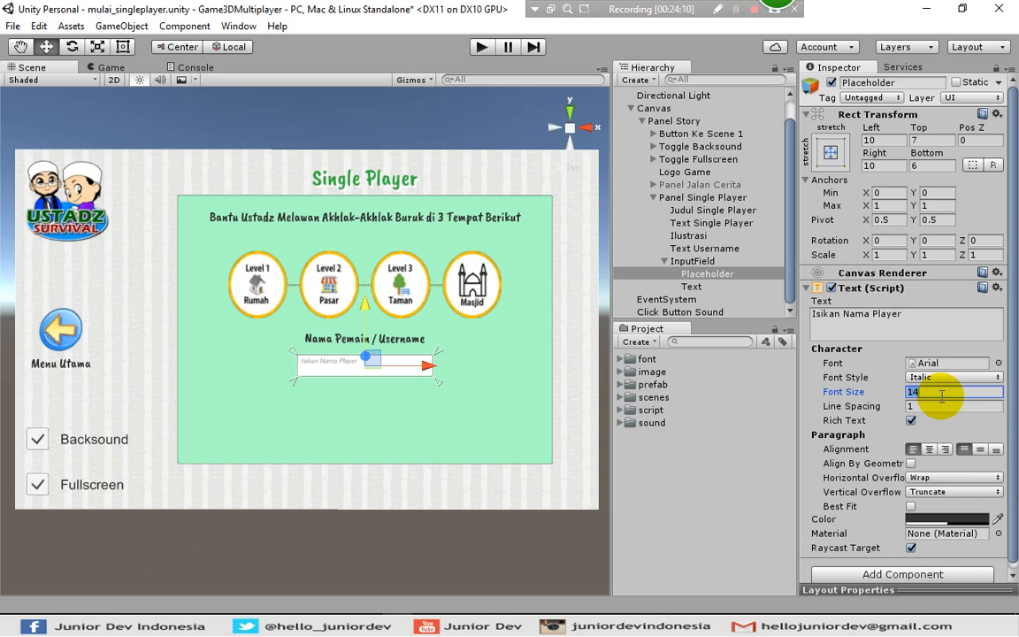
{"action": "type", "text": "30"}
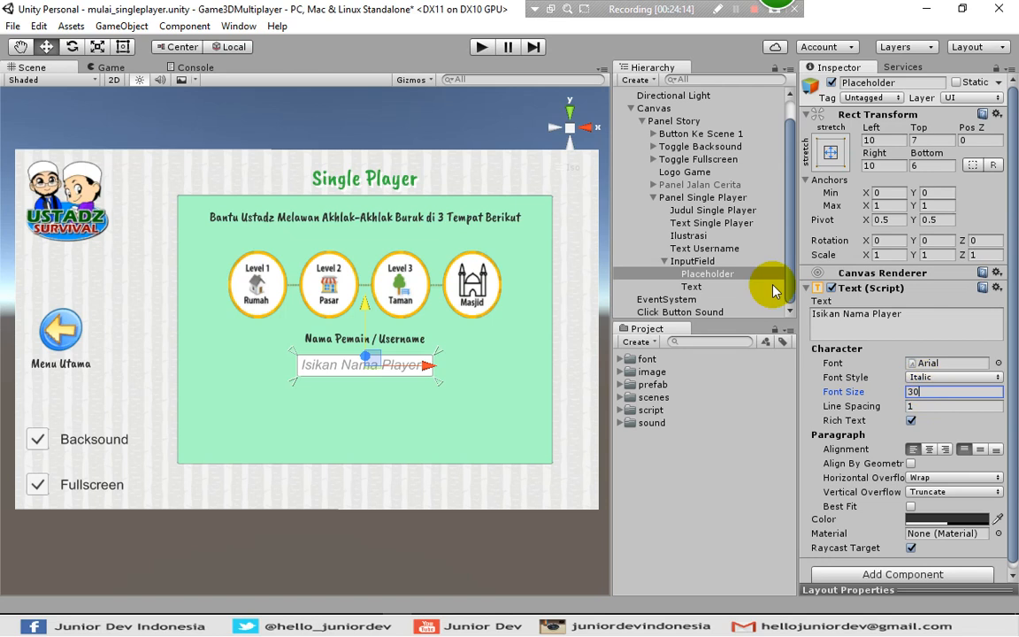
{"action": "left_click", "coordinate": [699, 286]}
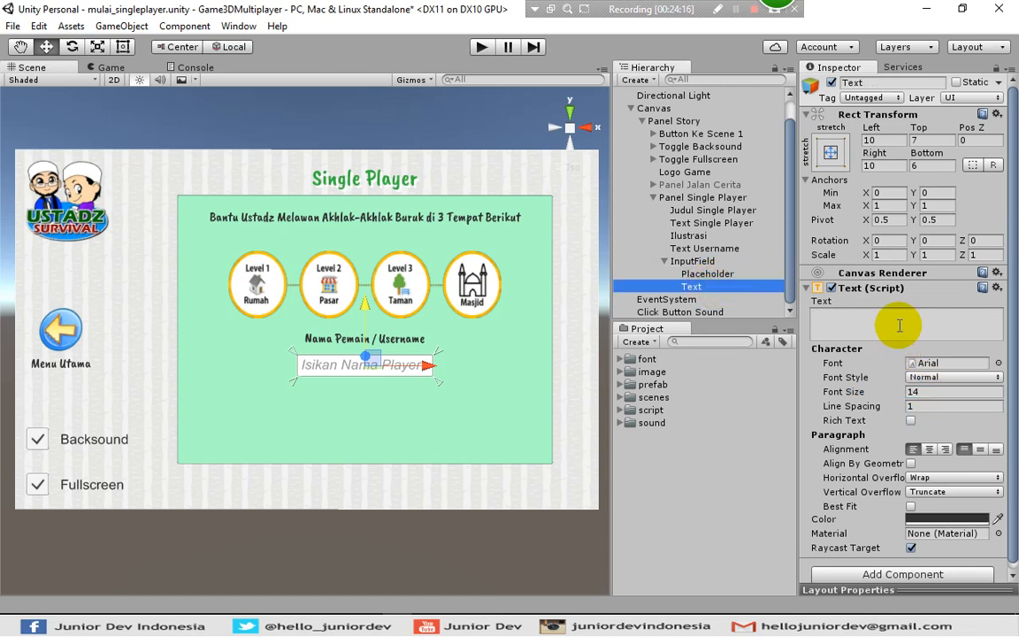
{"action": "left_click", "coordinate": [929, 392]}
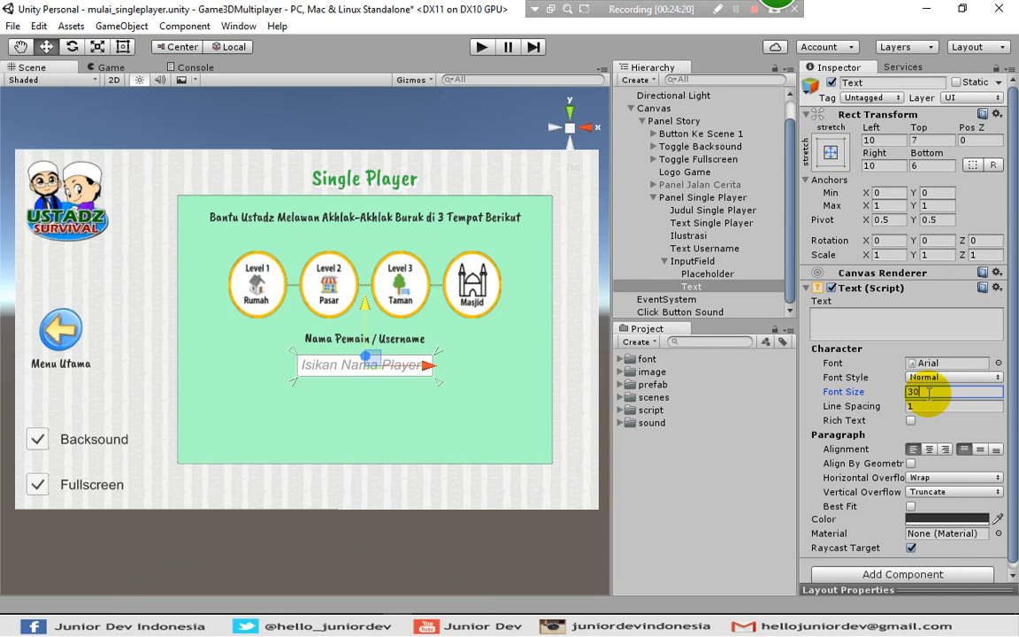
Rename the InputField object as "InputField Single Player"
{"action": "left_click", "coordinate": [693, 262]}
{"action": "left_click", "coordinate": [693, 262]}
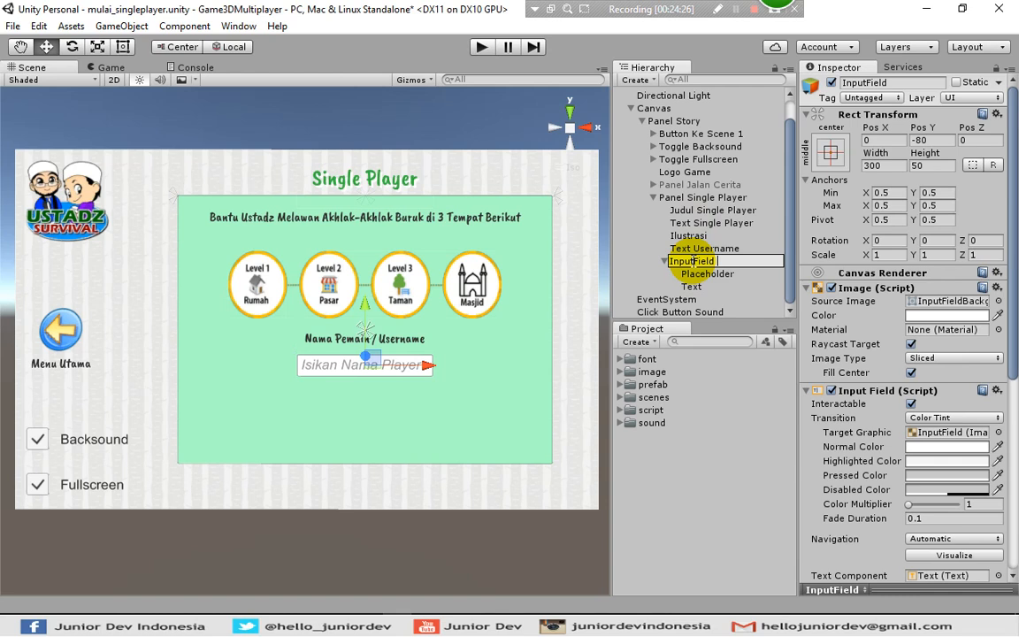
{"action": "type", "text": "Single Player"}
{"action": "key", "text": "Return"}
Rename the input field's children as "Placeholder Single Player" and "Text Input Single Player"
{"action": "left_click", "coordinate": [743, 282]}
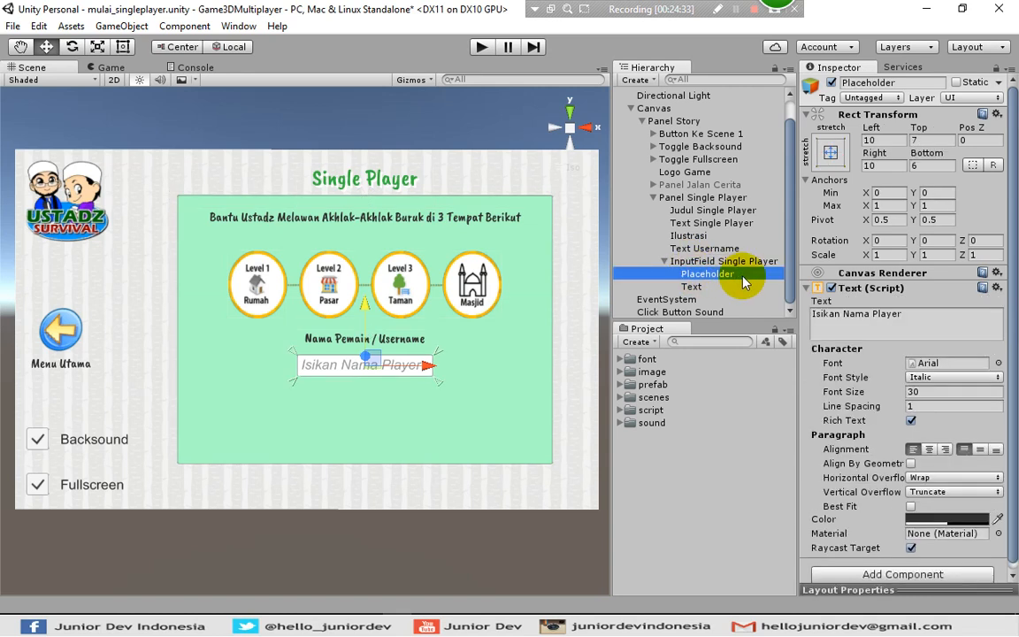
{"action": "left_click", "coordinate": [743, 276]}
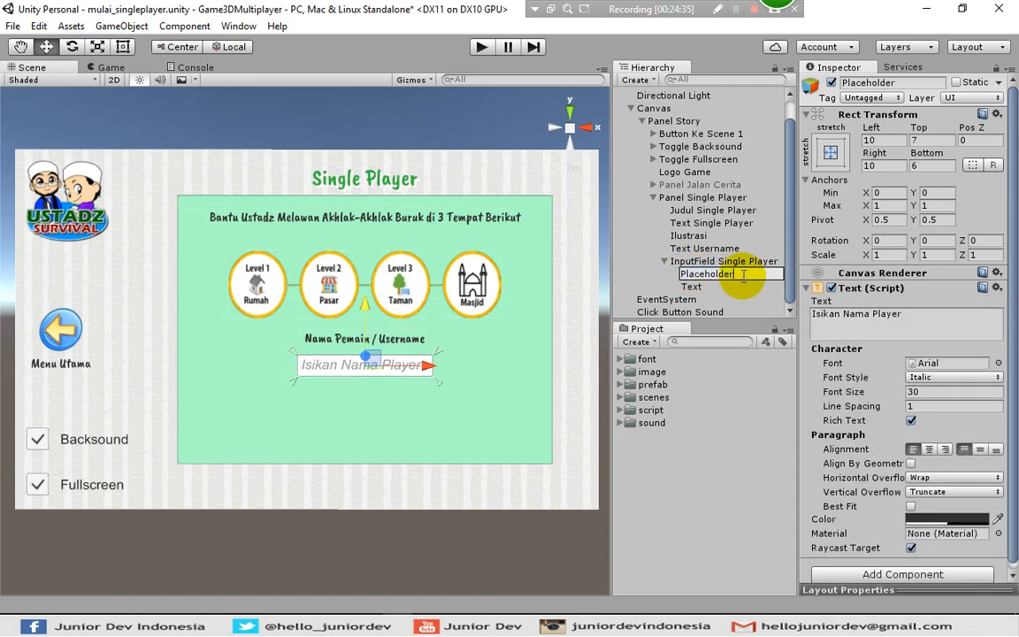
{"action": "type", "text": "Single Player"}
{"action": "key", "text": "Return"}
{"action": "left_click", "coordinate": [707, 288]}
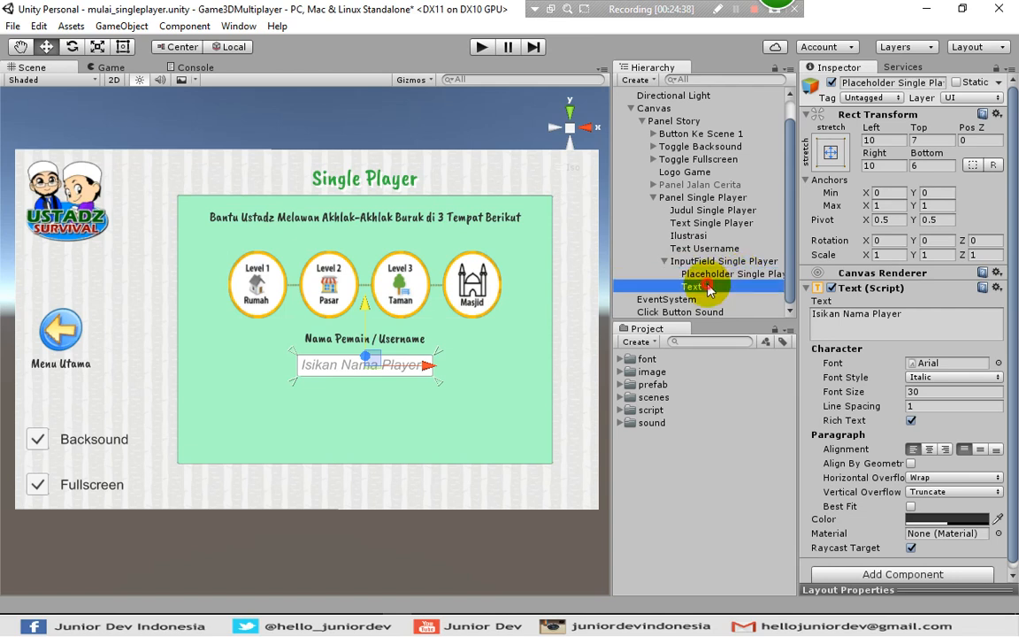
{"action": "left_click", "coordinate": [709, 287]}
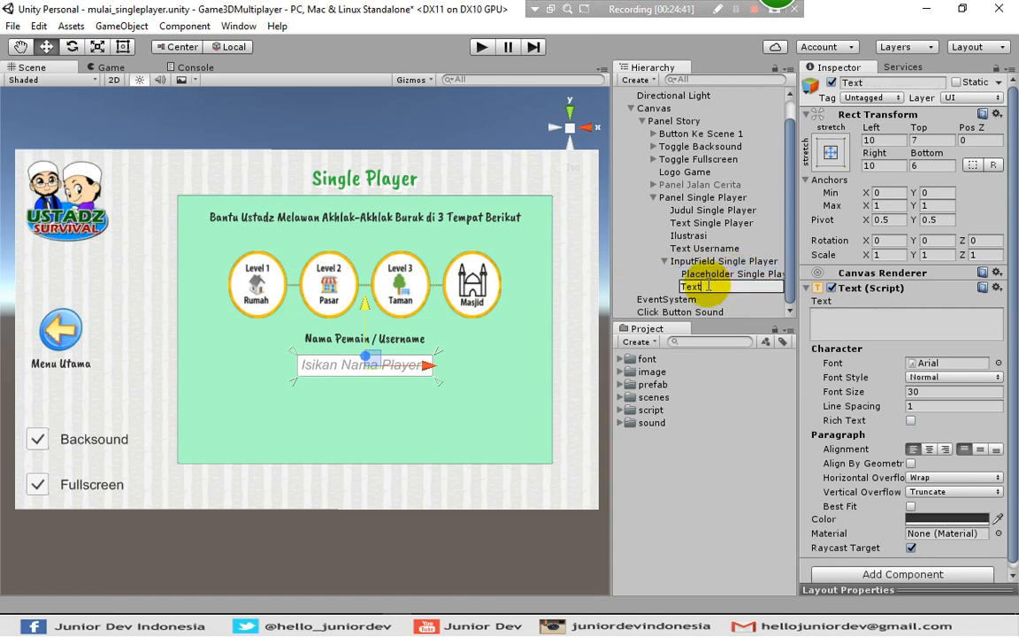
{"action": "type", "text": "Unput Single Player"}
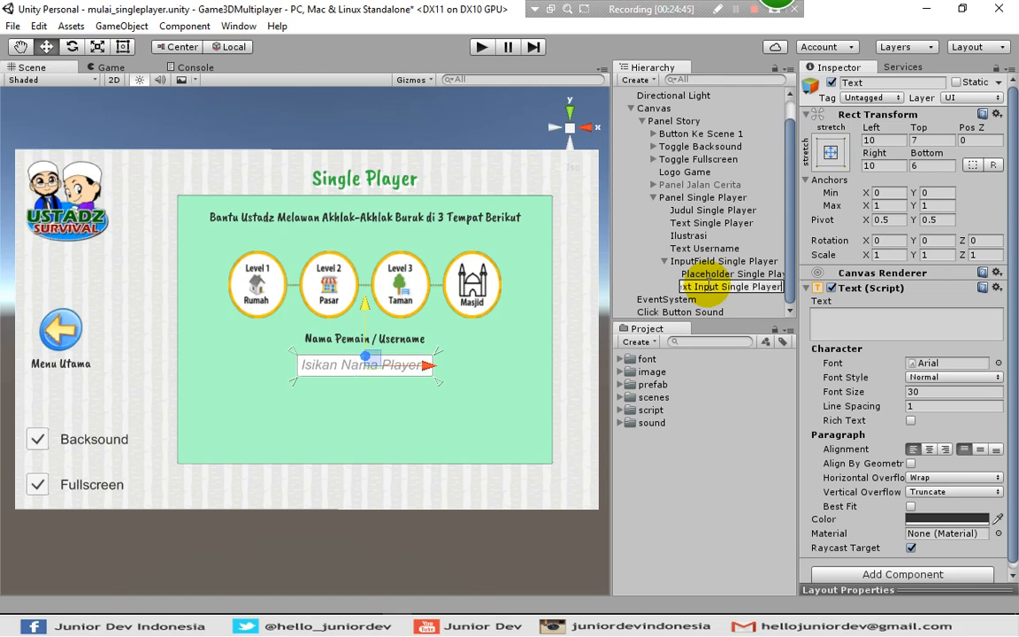
{"action": "key", "text": "Return"}
{"action": "left_click", "coordinate": [692, 263]}
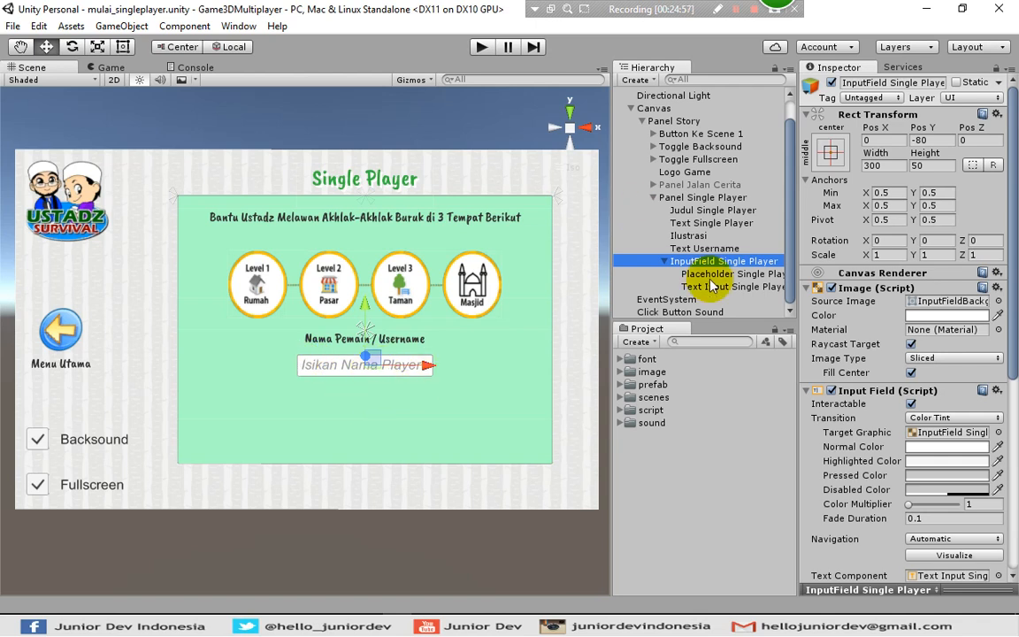
Open the intro_game scene from the scenes folder
{"action": "left_click", "coordinate": [623, 397]}
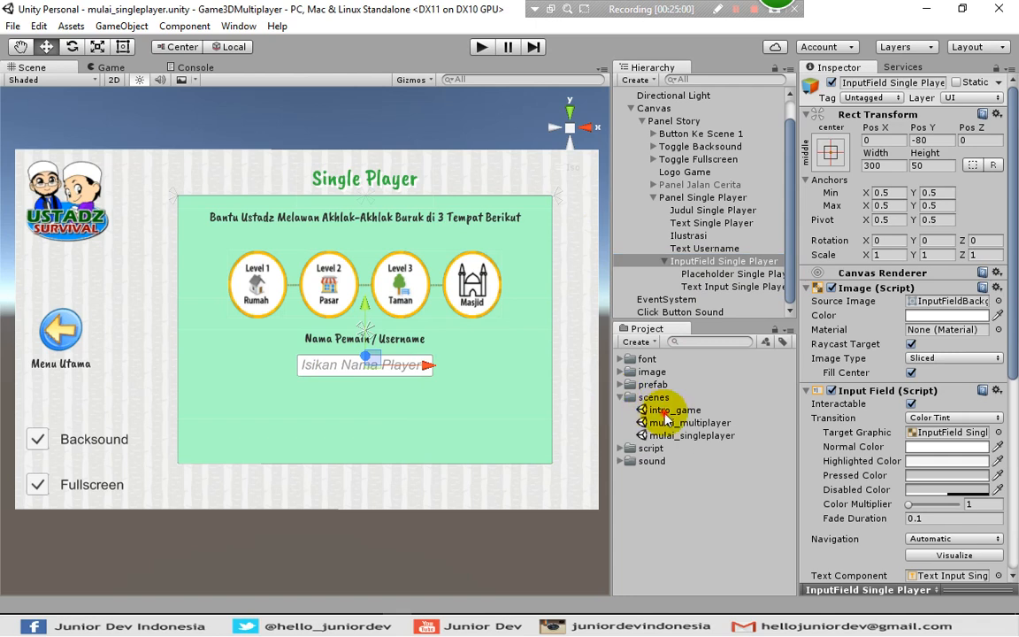
{"action": "left_click", "coordinate": [664, 411]}
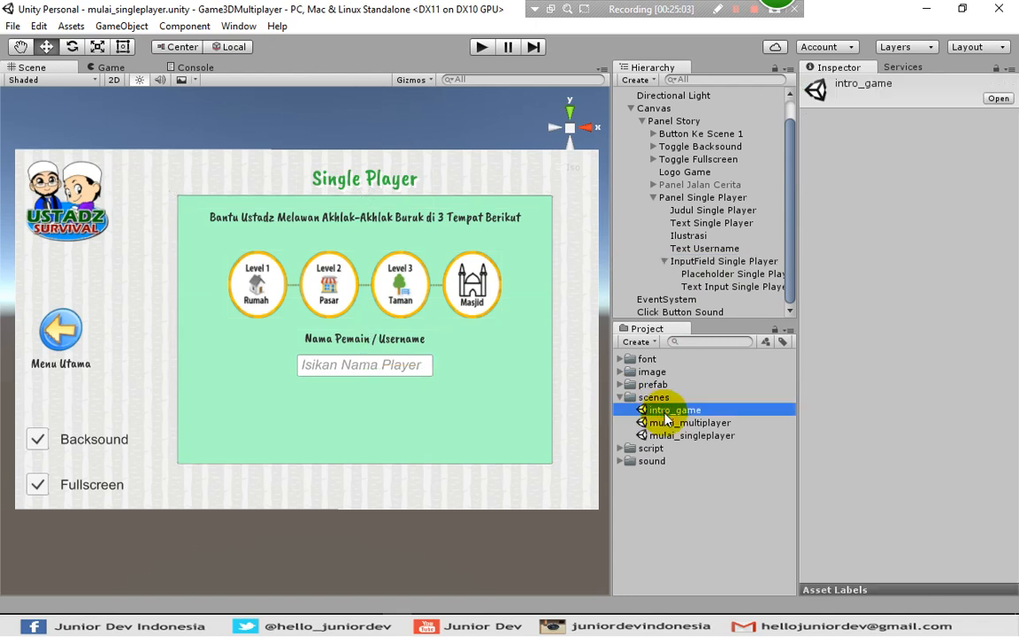
{"action": "double_click", "coordinate": [665, 411]}
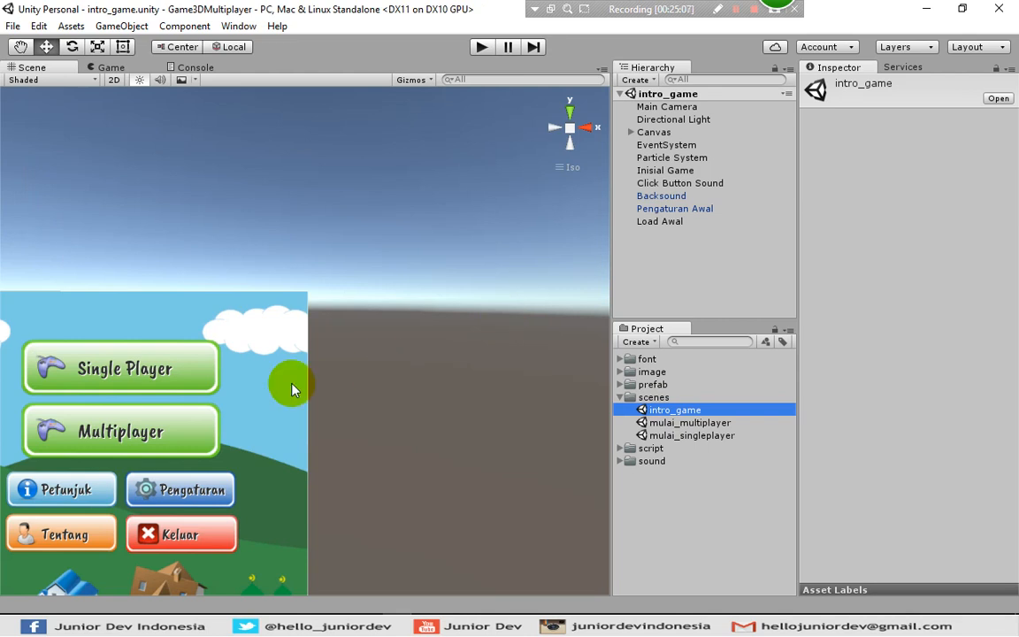
{"action": "middle_click_drag", "start_coordinate": [57, 370], "coordinate": [387, 228]}
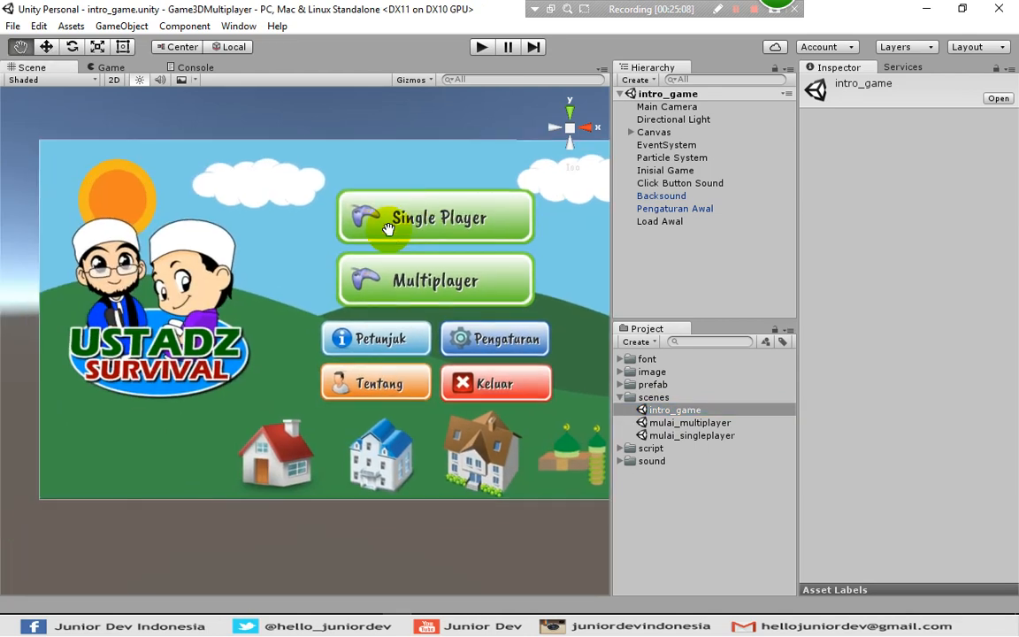
Copy the Tombol Single Player button from Panel Menu Utama in the Canvas
{"action": "left_click", "coordinate": [632, 133]}
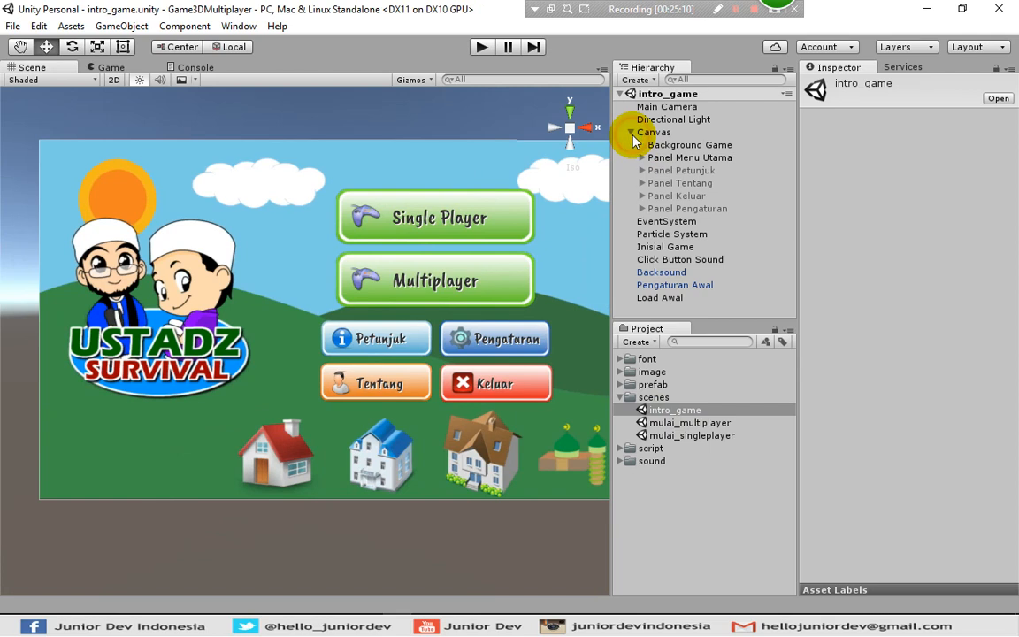
{"action": "left_click", "coordinate": [643, 159]}
{"action": "left_click", "coordinate": [694, 172]}
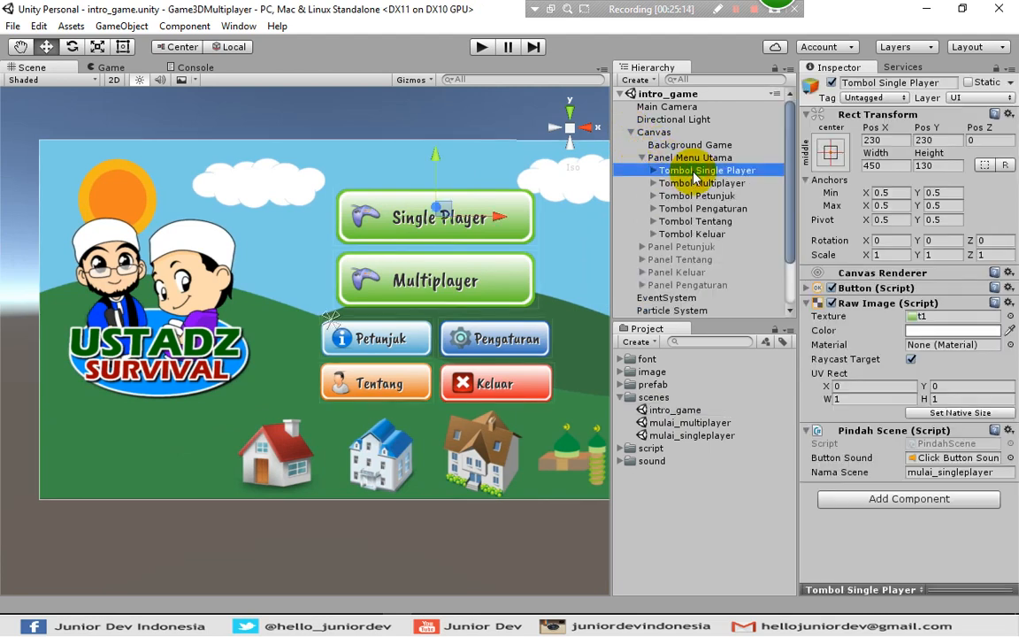
{"action": "right_click", "coordinate": [695, 174]}
{"action": "left_click", "coordinate": [665, 173]}
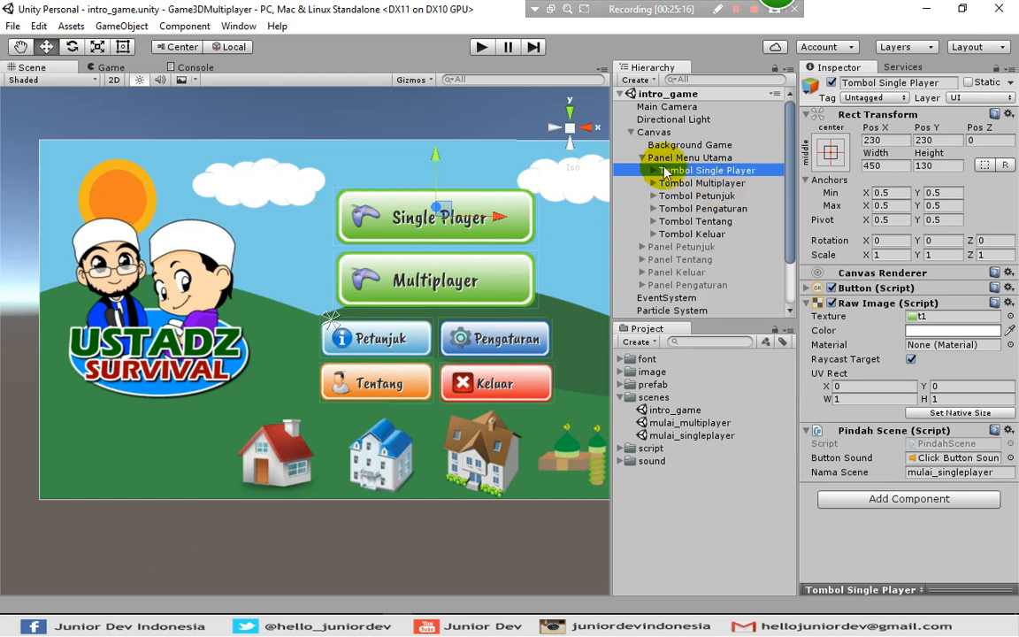
{"action": "left_click", "coordinate": [641, 157]}
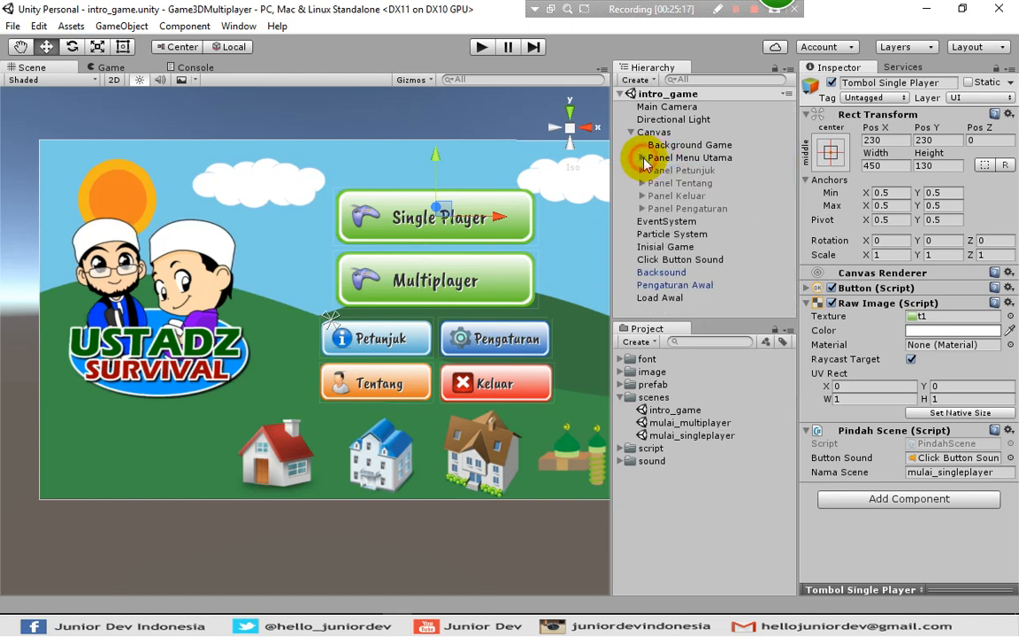
Reopen the mulai_singleplayer scene and expand the Canvas hierarchy down to the contents of Panel Single Player
{"action": "double_click", "coordinate": [672, 436]}
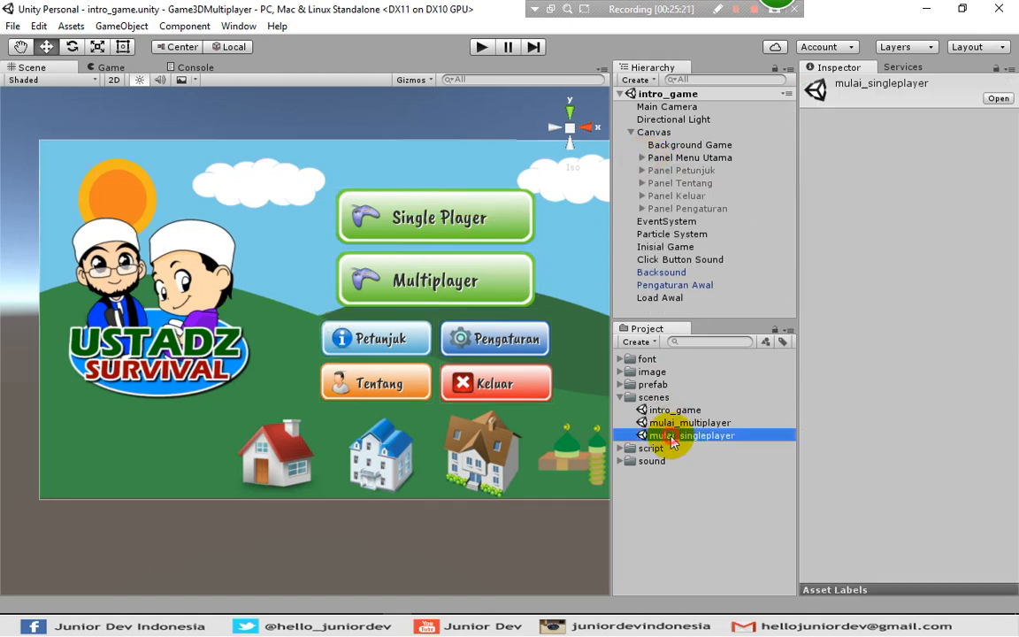
{"action": "middle_click_drag", "start_coordinate": [527, 244], "coordinate": [224, 365]}
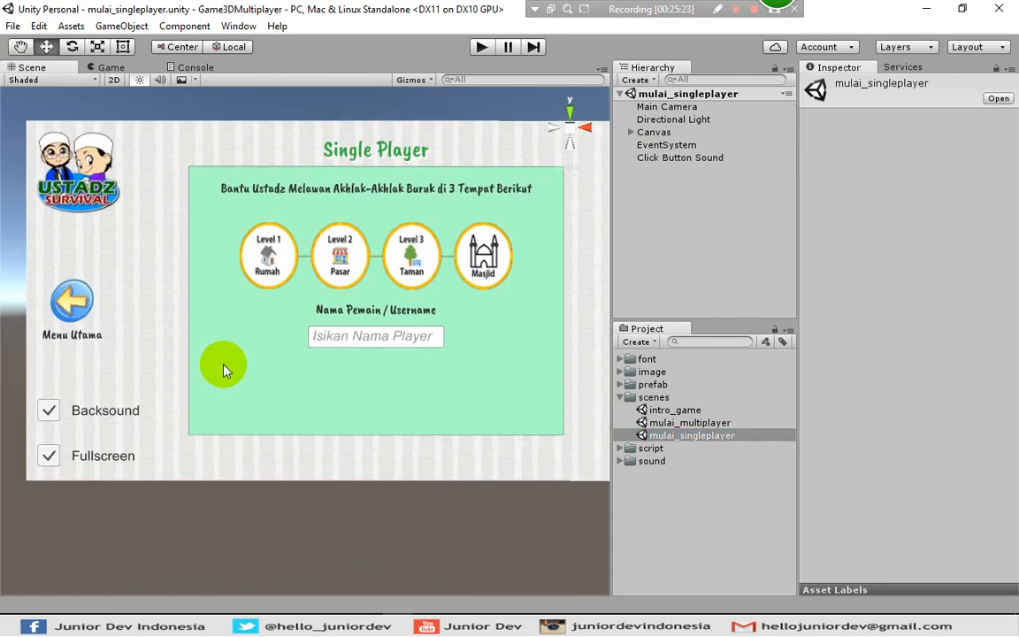
{"action": "left_click", "coordinate": [631, 131]}
{"action": "left_click", "coordinate": [642, 145]}
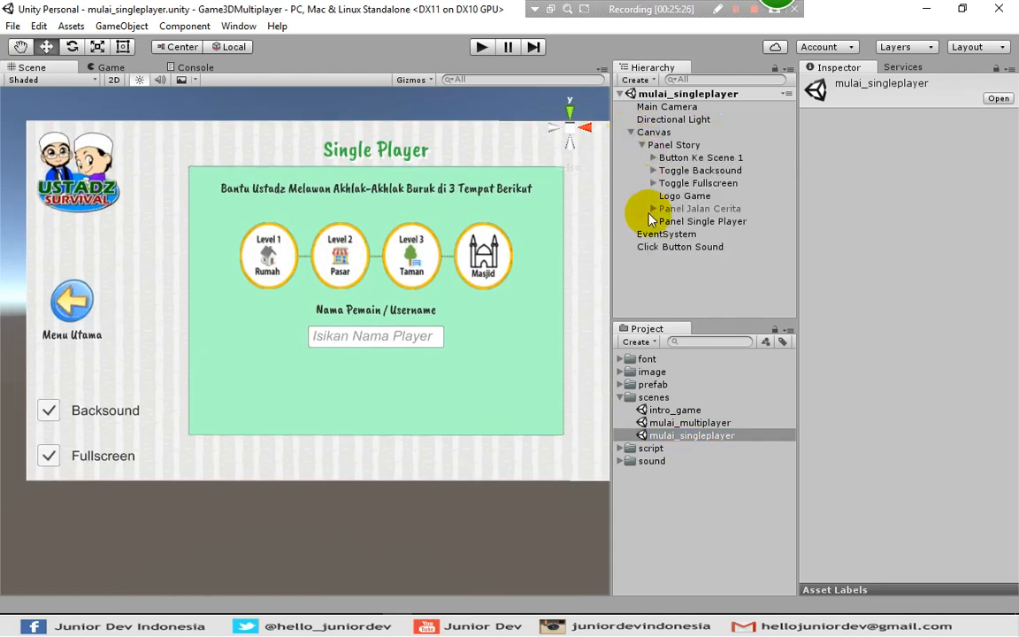
{"action": "left_click", "coordinate": [654, 221]}
Paste the copied Tombol Single Player button and make it the first child of Panel Single Player
{"action": "left_click", "coordinate": [673, 223]}
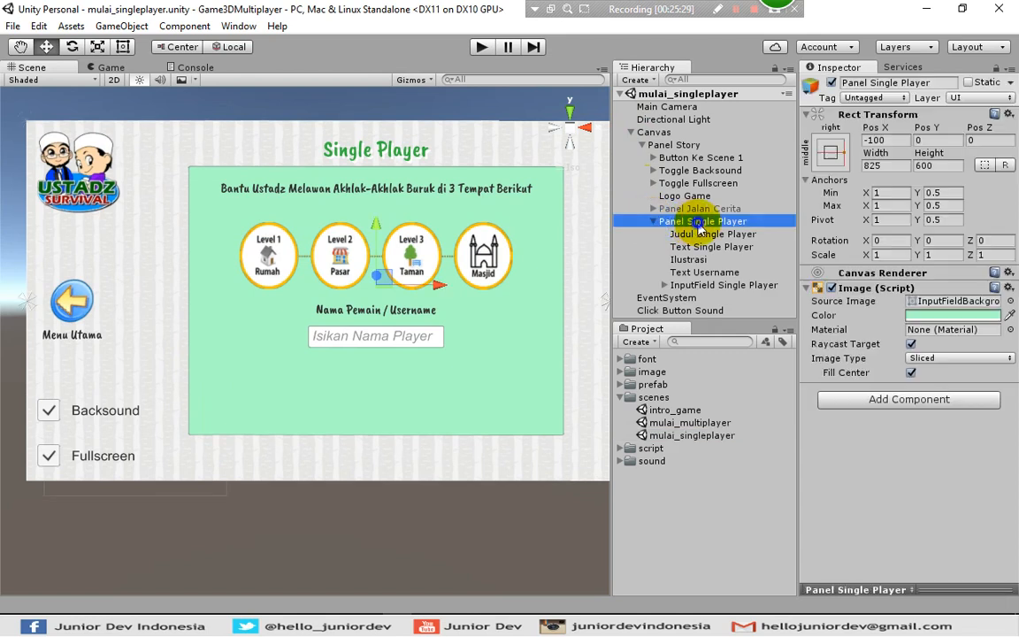
{"action": "right_click", "coordinate": [697, 224]}
{"action": "left_click", "coordinate": [736, 252]}
{"action": "left_click_drag", "start_coordinate": [712, 298], "coordinate": [704, 233]}
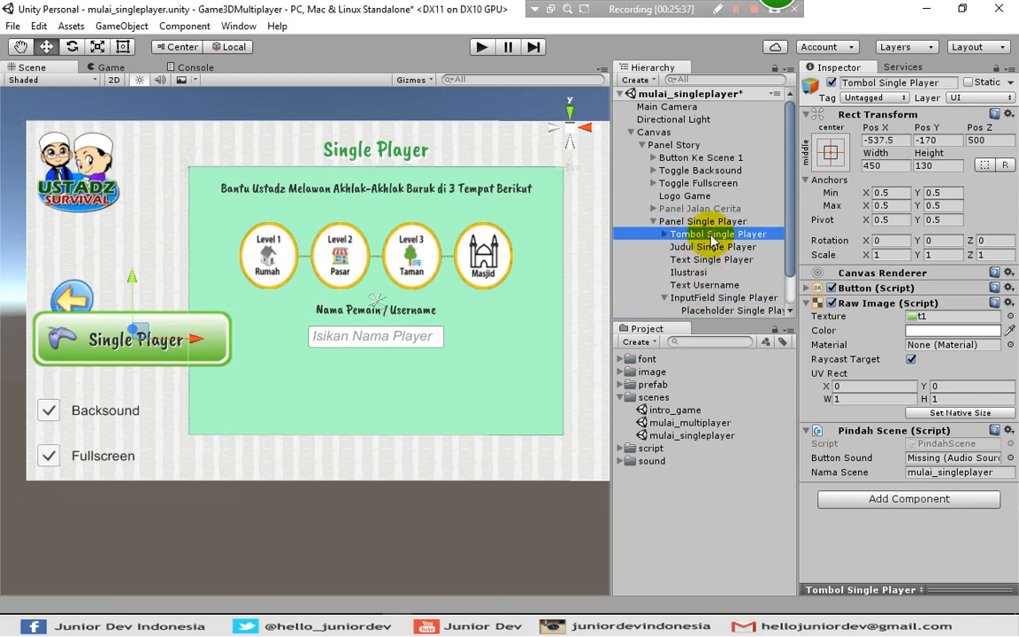
Anchor and position Tombol Single Player at the bottom center of its parent panel
{"action": "left_click", "coordinate": [831, 154]}
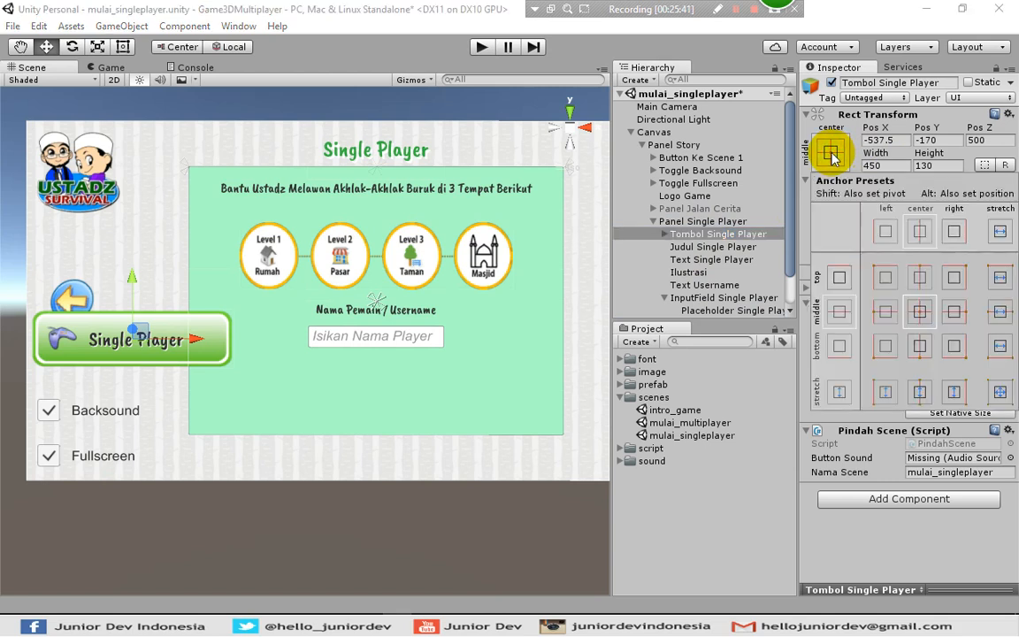
{"action": "left_click", "coordinate": [920, 349], "text": "alt"}
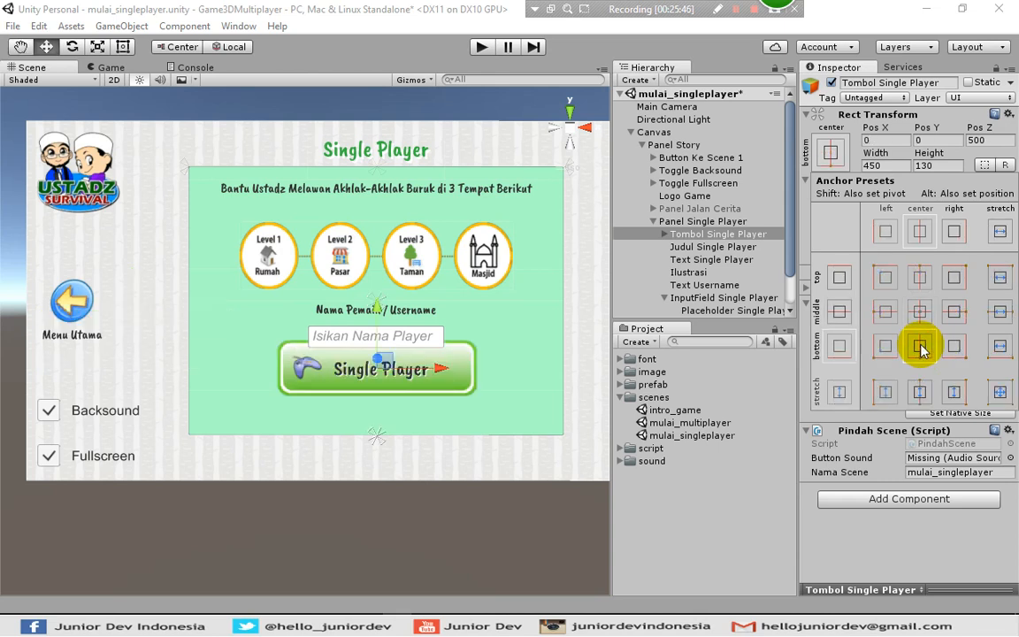
{"action": "left_click", "coordinate": [885, 140]}
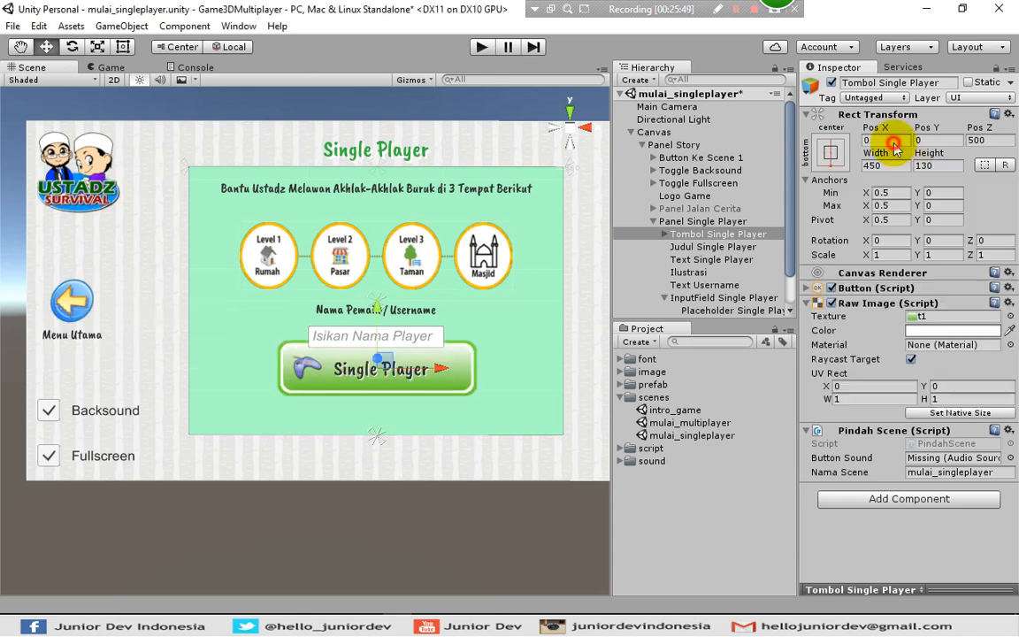
Lower Tombol Single Player to a Pos Y of about -43 and resize it to 300 wide by 100 high
{"action": "left_click", "coordinate": [931, 140]}
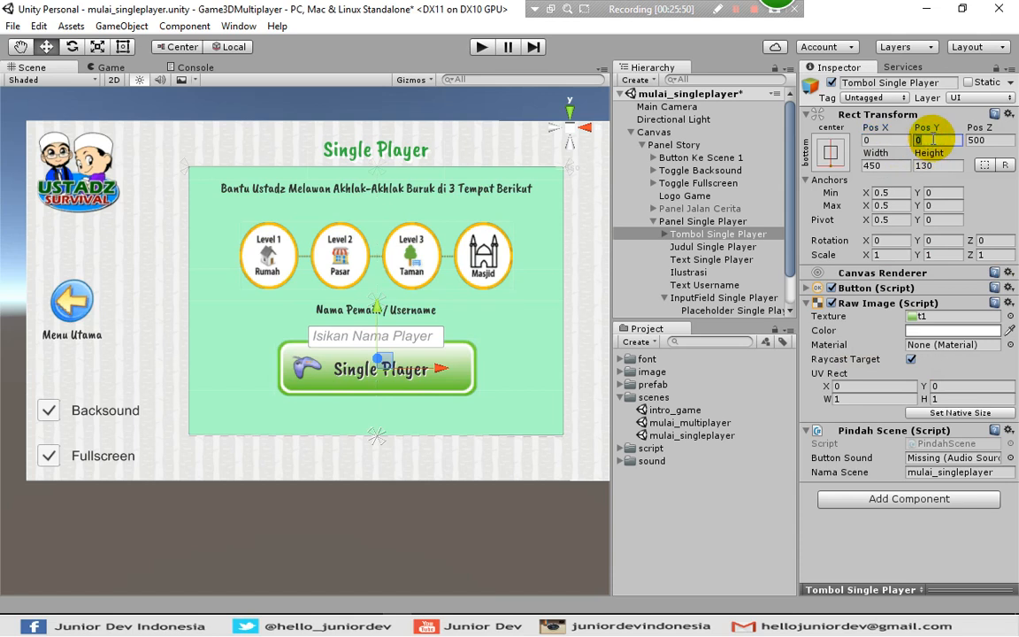
{"action": "key", "text": "alt"}
{"action": "mouse_move", "coordinate": [375, 311]}
{"action": "left_mouse_down"}
{"action": "mouse_move", "coordinate": [371, 298]}
{"action": "mouse_move", "coordinate": [376, 333]}
{"action": "left_mouse_up"}
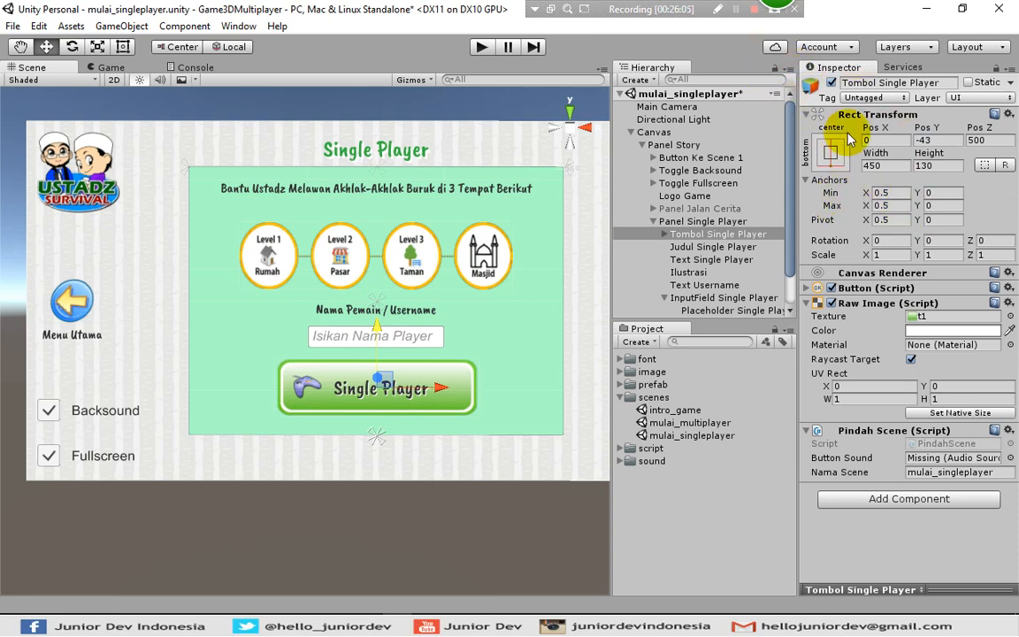
{"action": "left_click", "coordinate": [873, 165]}
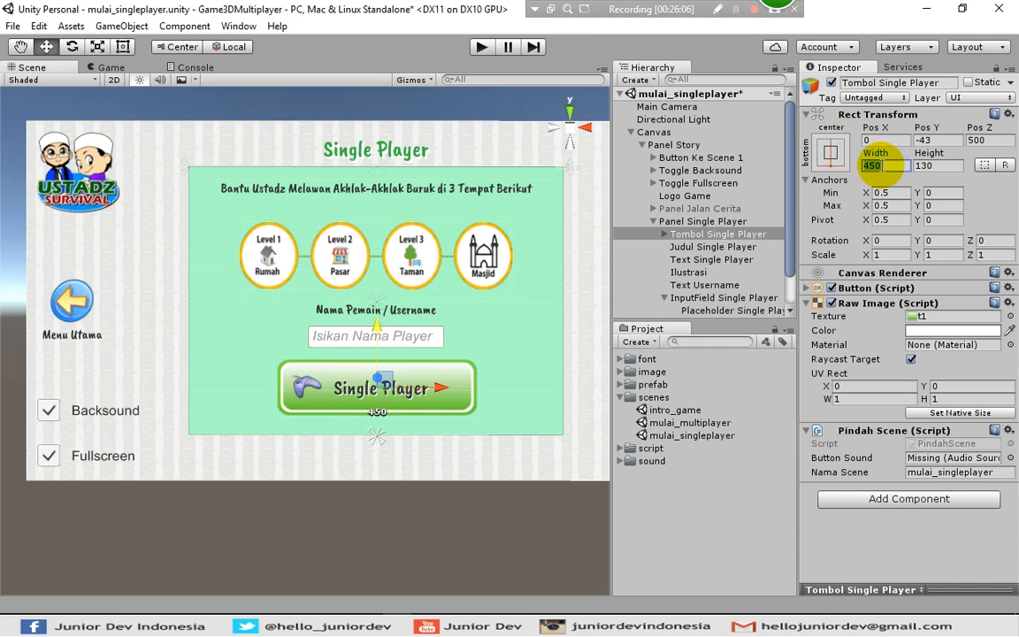
{"action": "type", "text": "300"}
{"action": "key", "text": "Tab"}
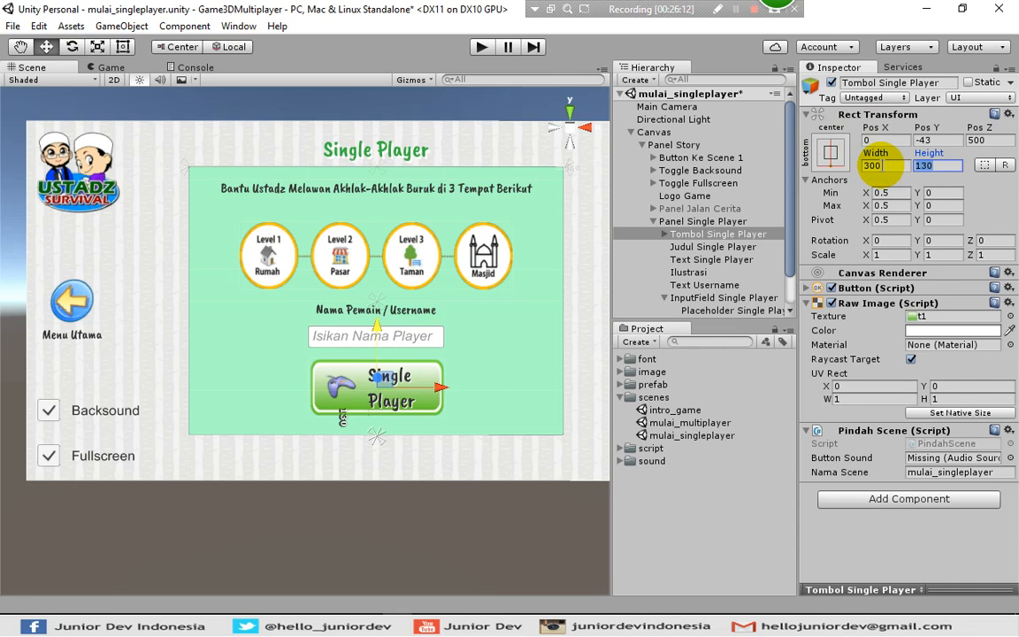
{"action": "type", "text": "100"}
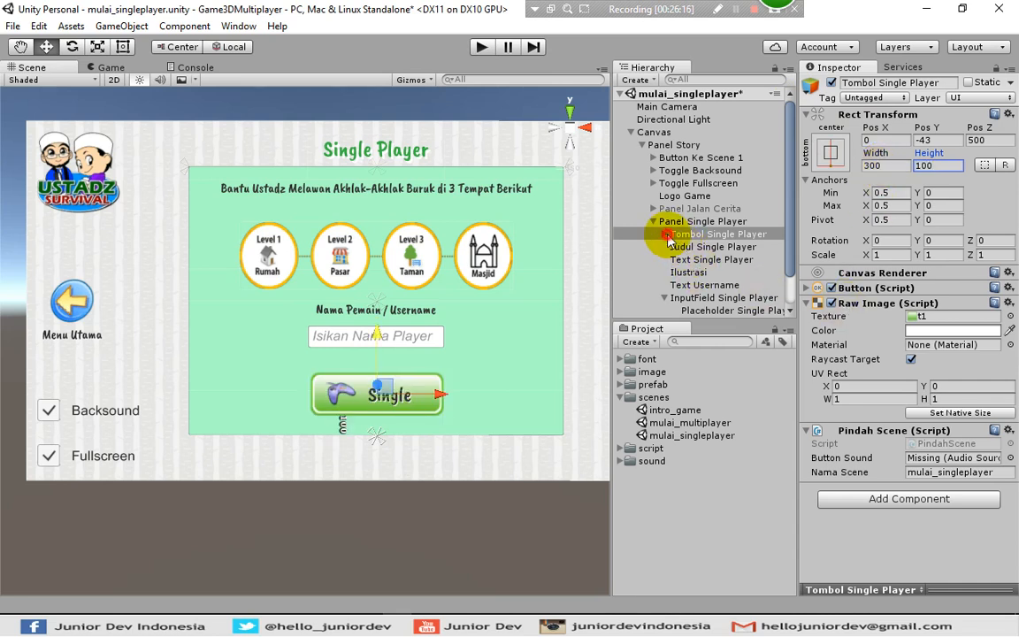
Change the label text inside Tombol Single Player to "Mulai"
{"action": "left_click", "coordinate": [665, 235]}
{"action": "left_click", "coordinate": [692, 248]}
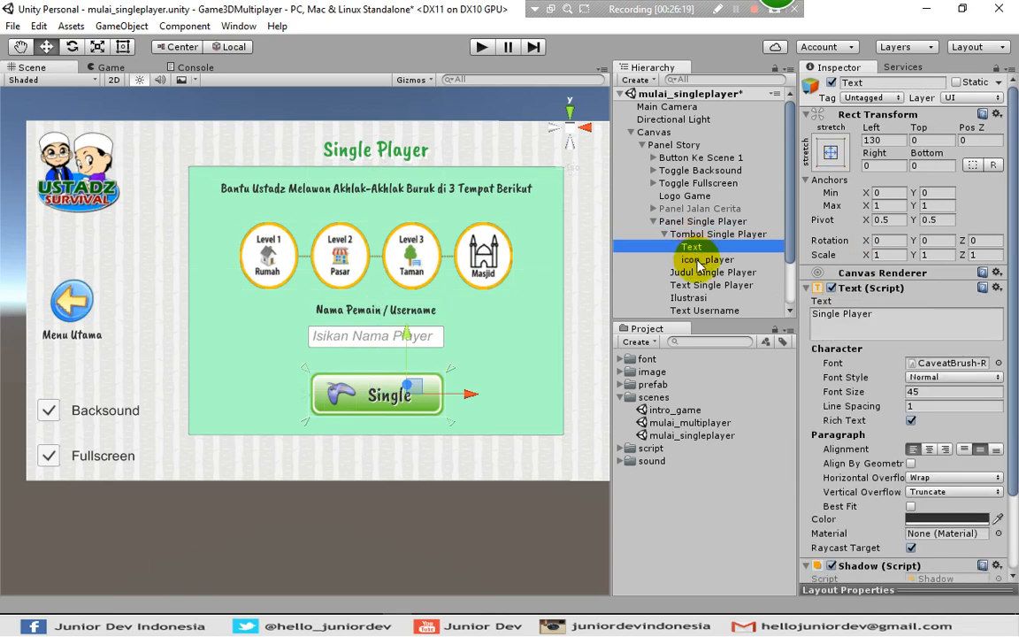
{"action": "left_click", "coordinate": [704, 260]}
{"action": "left_click", "coordinate": [690, 247]}
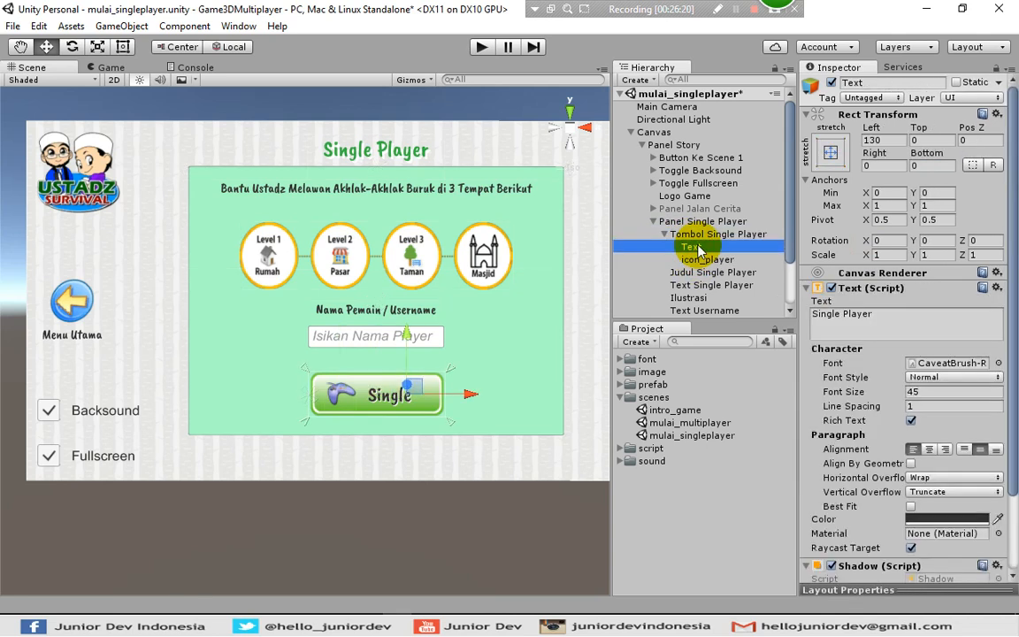
{"action": "left_click", "coordinate": [938, 317]}
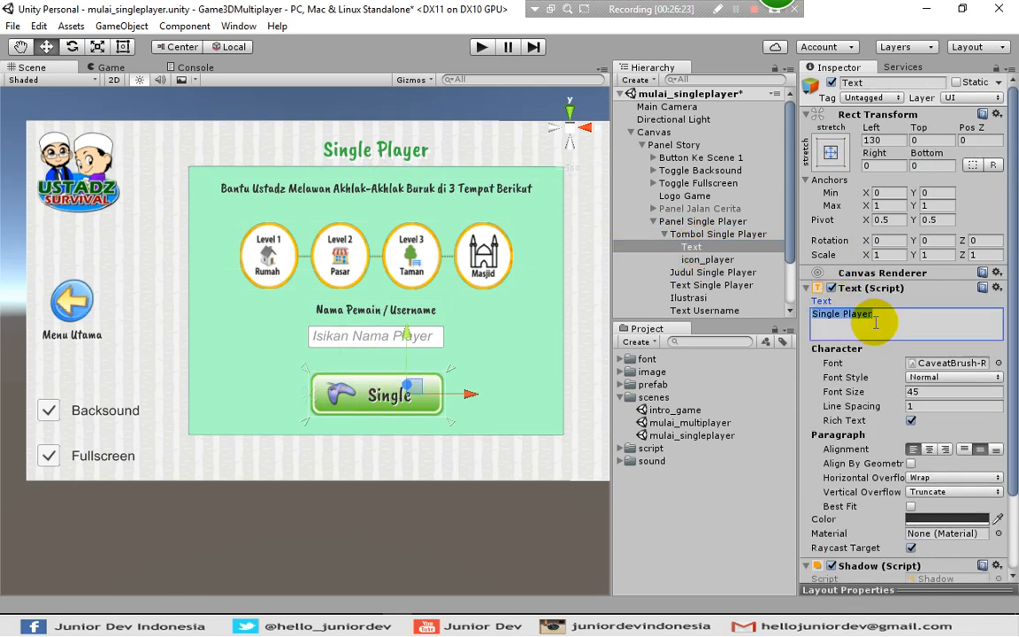
{"action": "type", "text": "Mulai"}
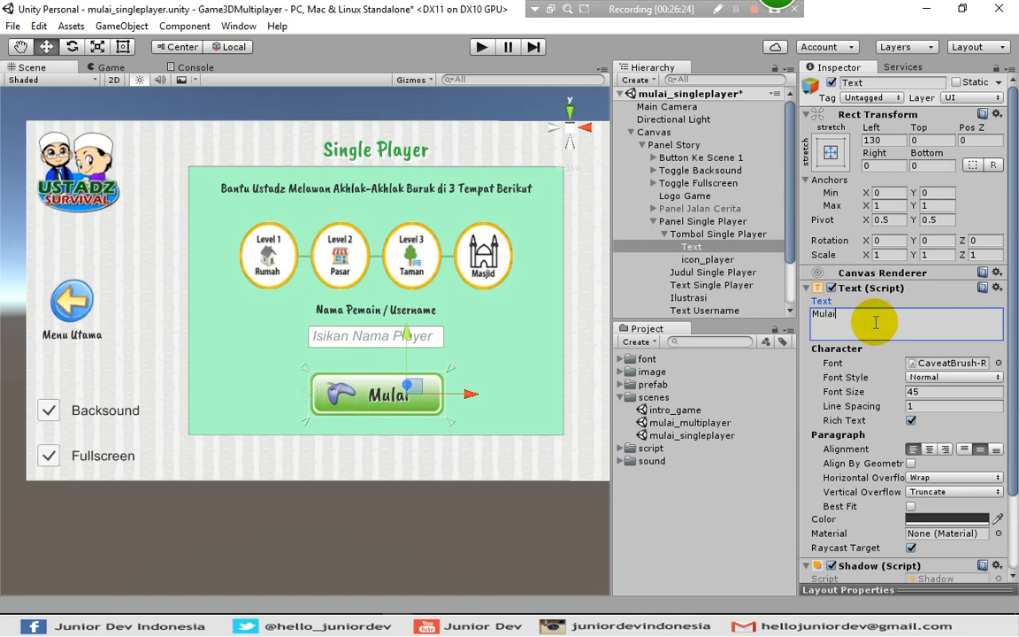
Resize the button's icon_player image to a width and height of 50
{"action": "left_click", "coordinate": [694, 260]}
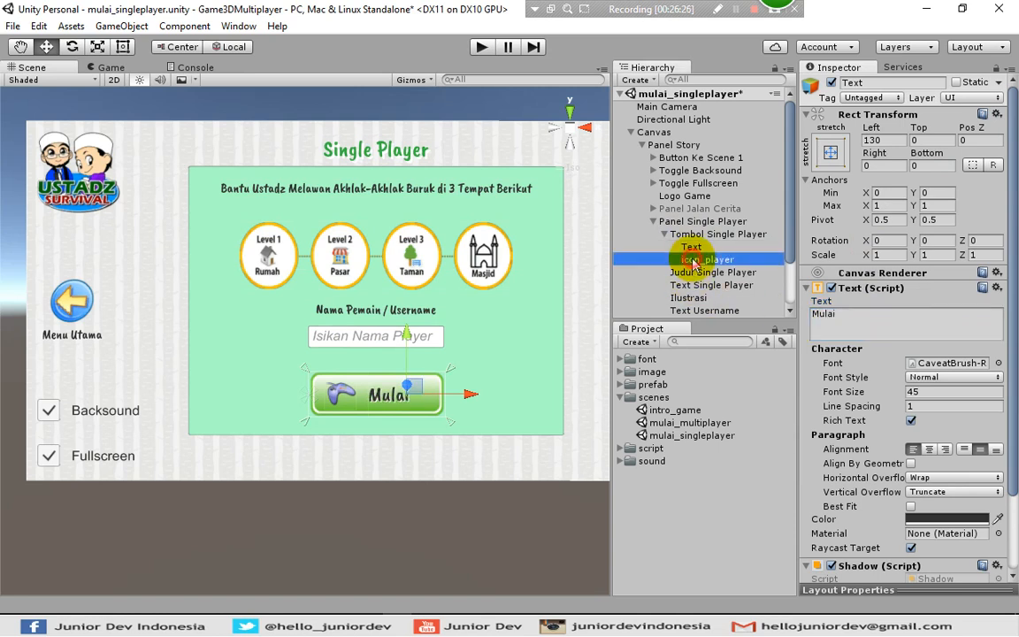
{"action": "left_click", "coordinate": [878, 165]}
{"action": "type", "text": "50"}
{"action": "left_click", "coordinate": [933, 166]}
{"action": "type", "text": "5"}
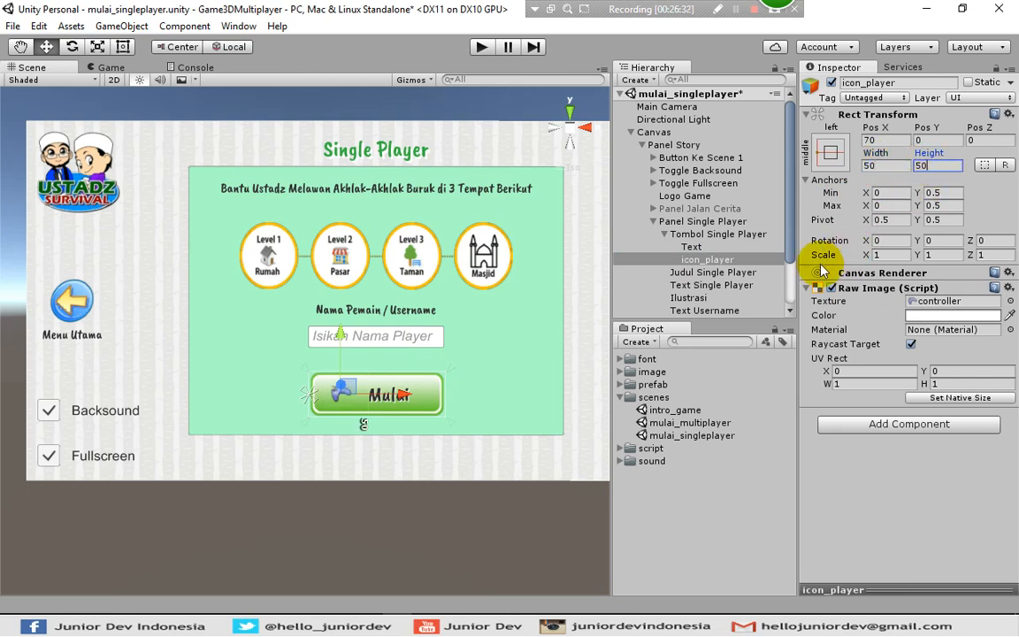
Center the Mulai label's text horizontally and set its Left offset to 0
{"action": "left_click", "coordinate": [692, 247]}
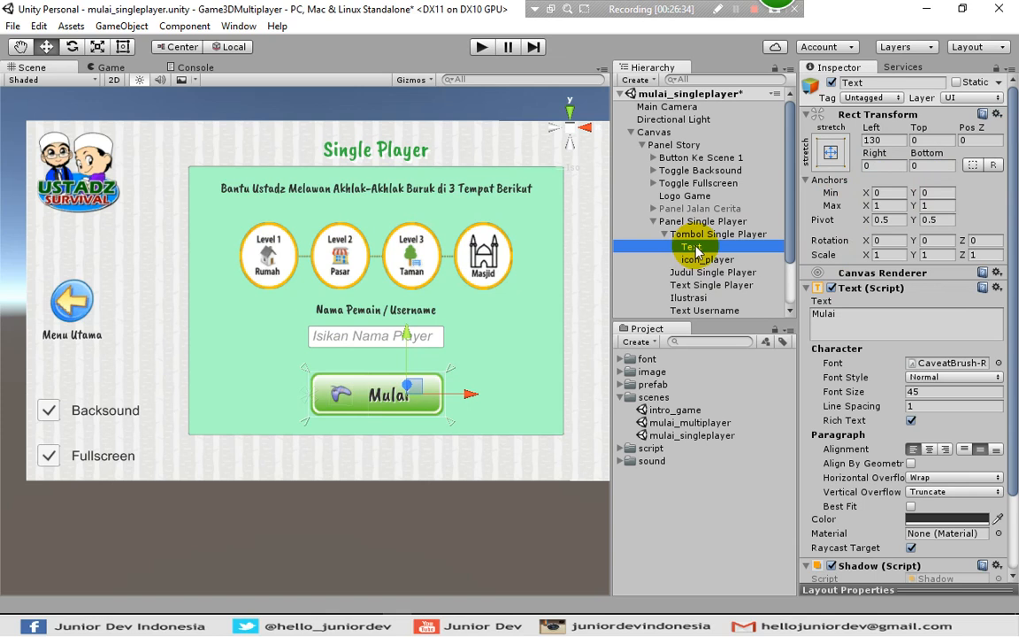
{"action": "left_click", "coordinate": [931, 450]}
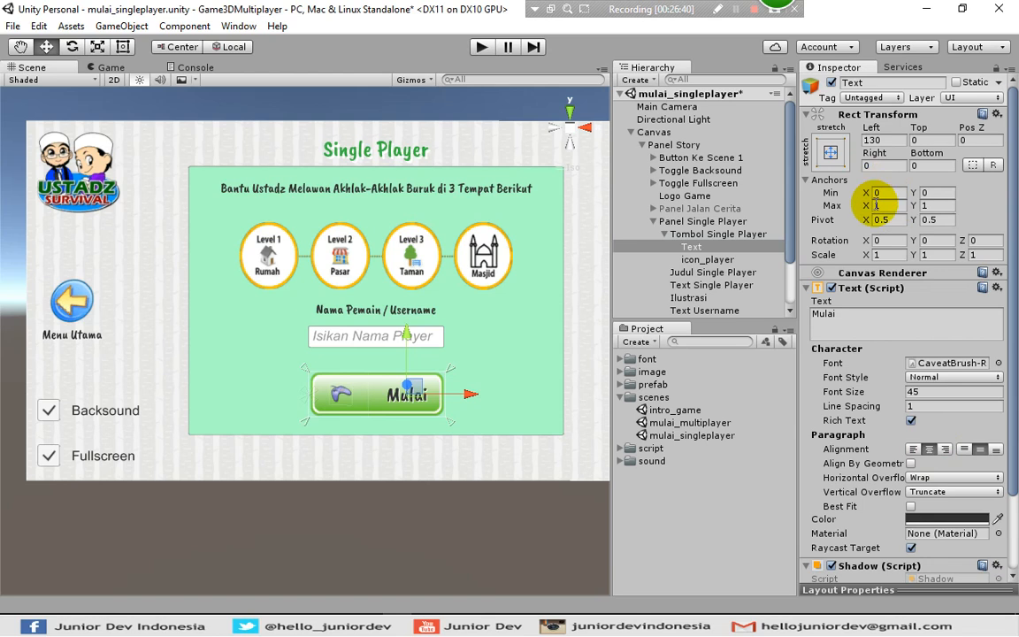
{"action": "left_click", "coordinate": [710, 235]}
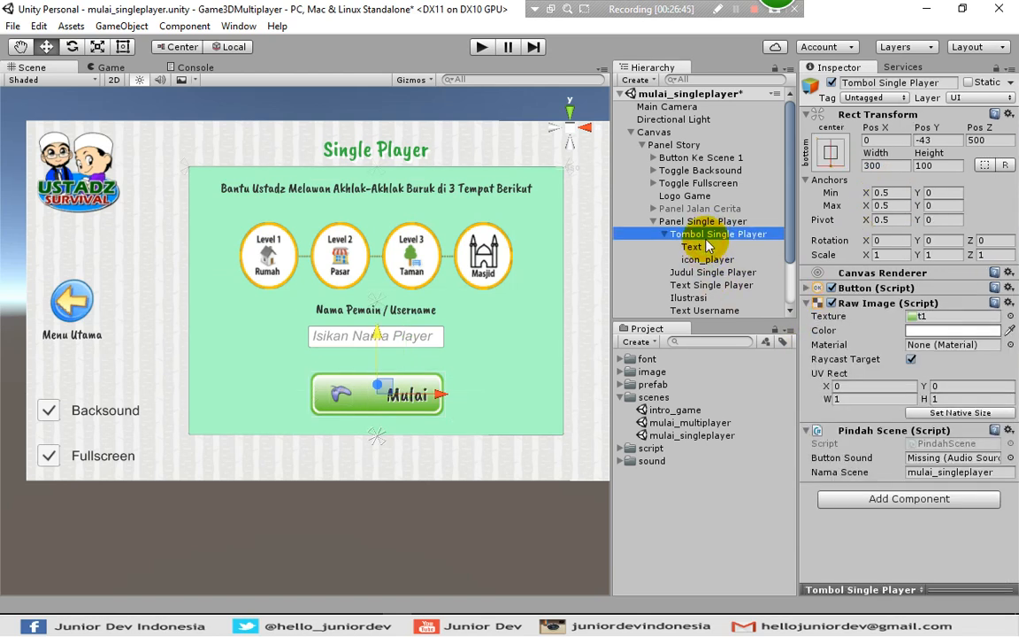
{"action": "left_click", "coordinate": [707, 248]}
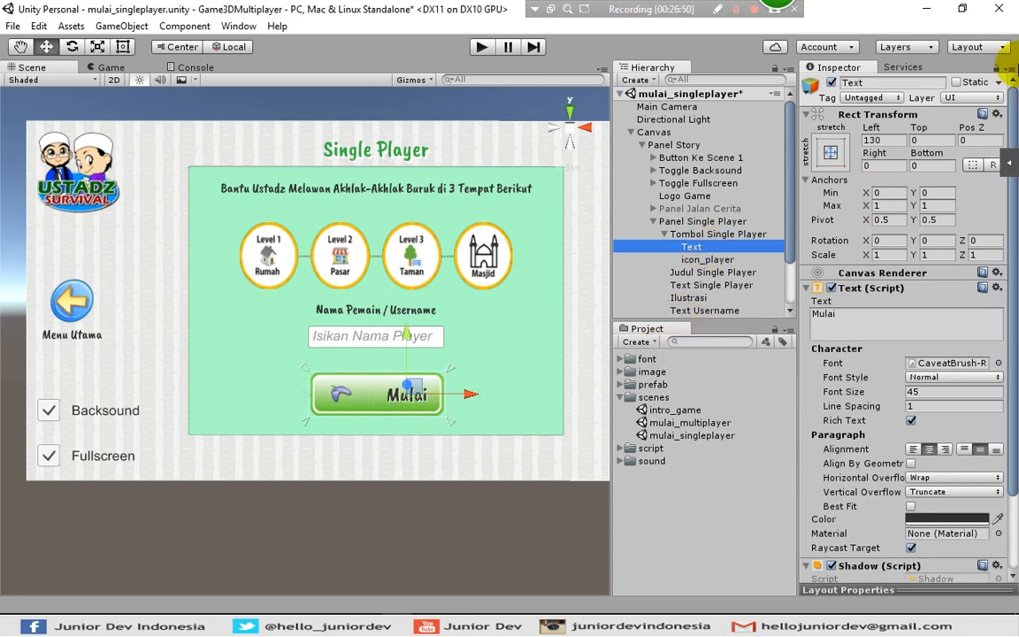
{"action": "left_click", "coordinate": [889, 140]}
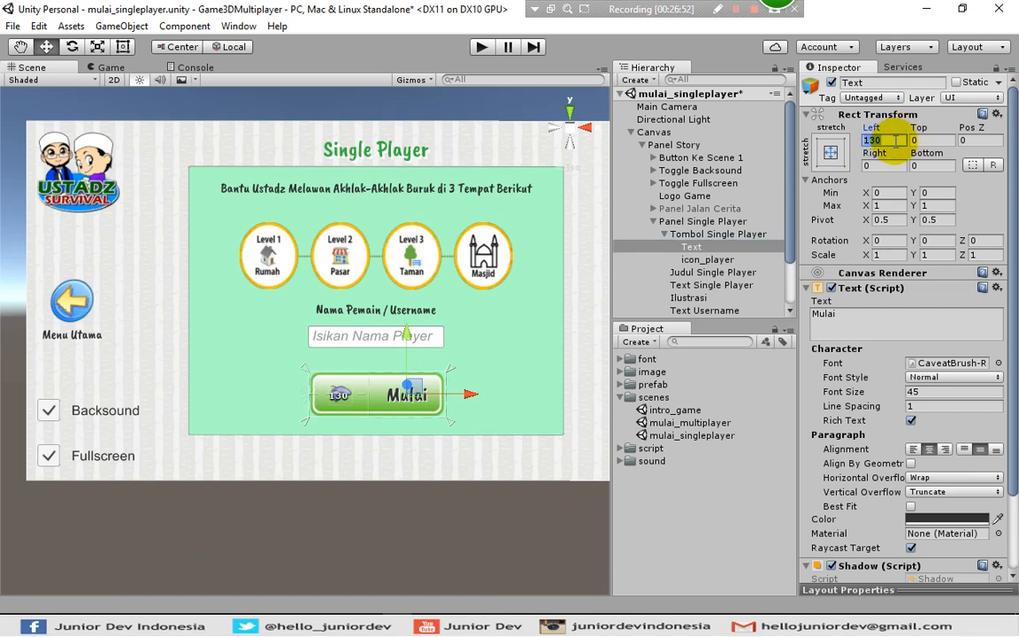
{"action": "key", "text": "BackSpace"}
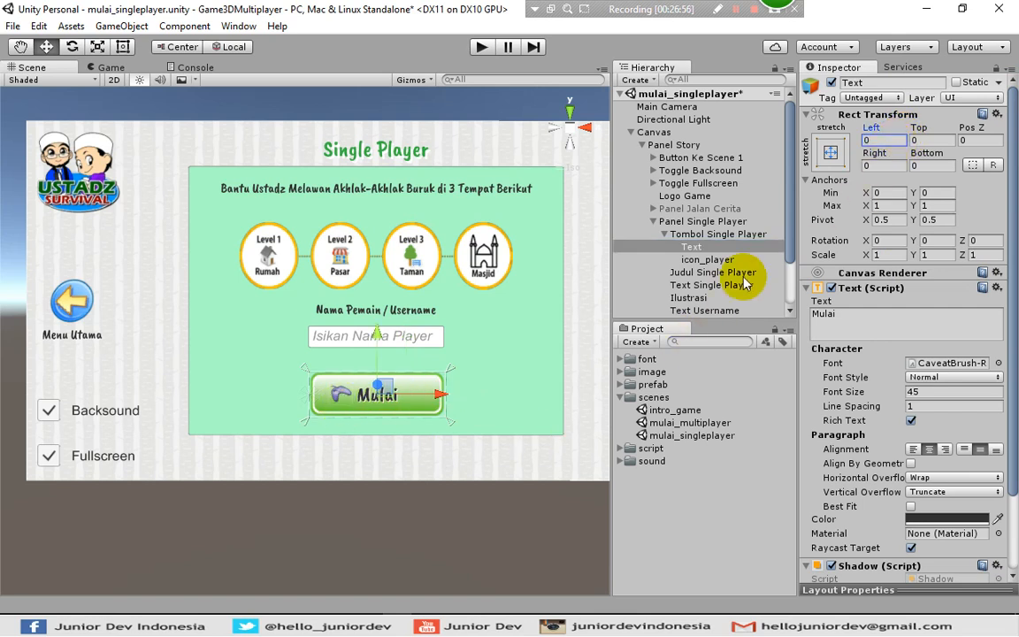
Raise Tombol Single Player toward the username input field and set its Pos Y to -10
{"action": "left_click", "coordinate": [664, 234]}
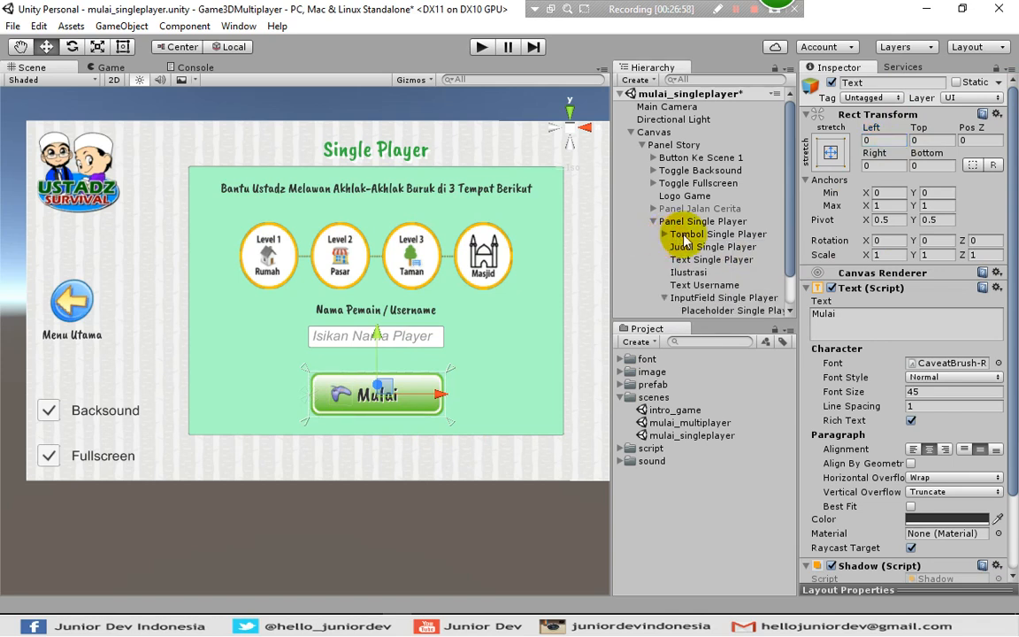
{"action": "left_click", "coordinate": [683, 235]}
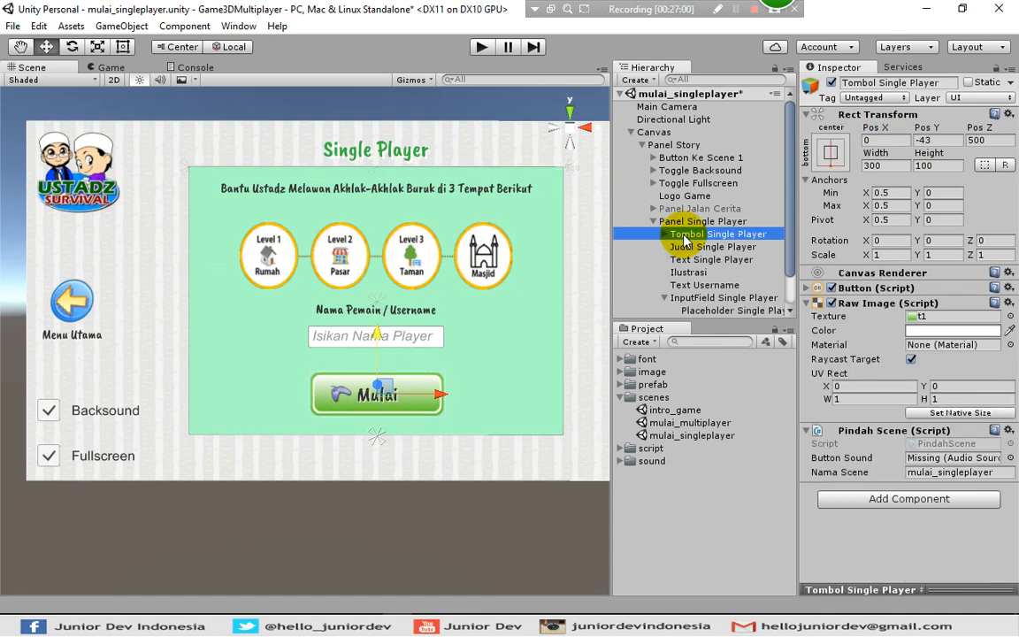
{"action": "left_click_drag", "start_coordinate": [377, 343], "coordinate": [378, 329]}
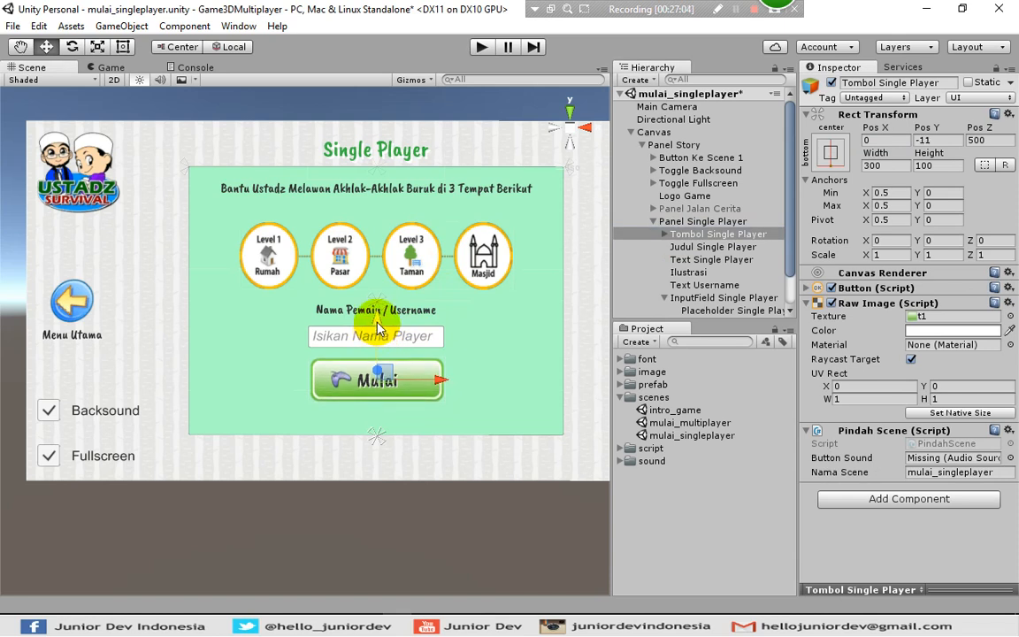
{"action": "left_click", "coordinate": [926, 140]}
{"action": "key", "text": "BackSpace"}
{"action": "type", "text": "0"}
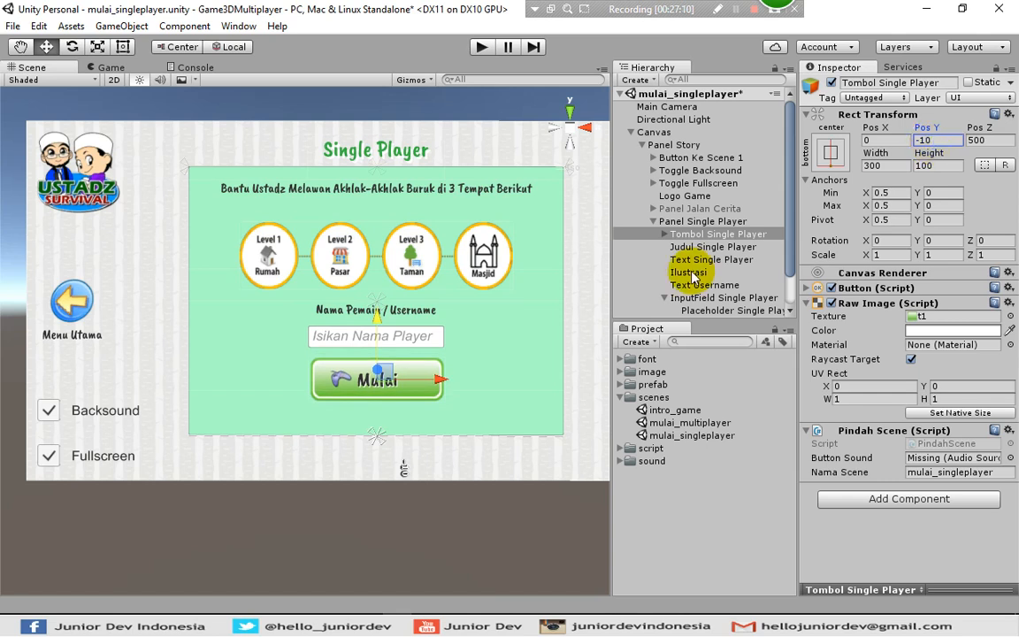
Deactivate Panel Single Player and activate Panel Jalan Cerita in its place
{"action": "left_click", "coordinate": [653, 222]}
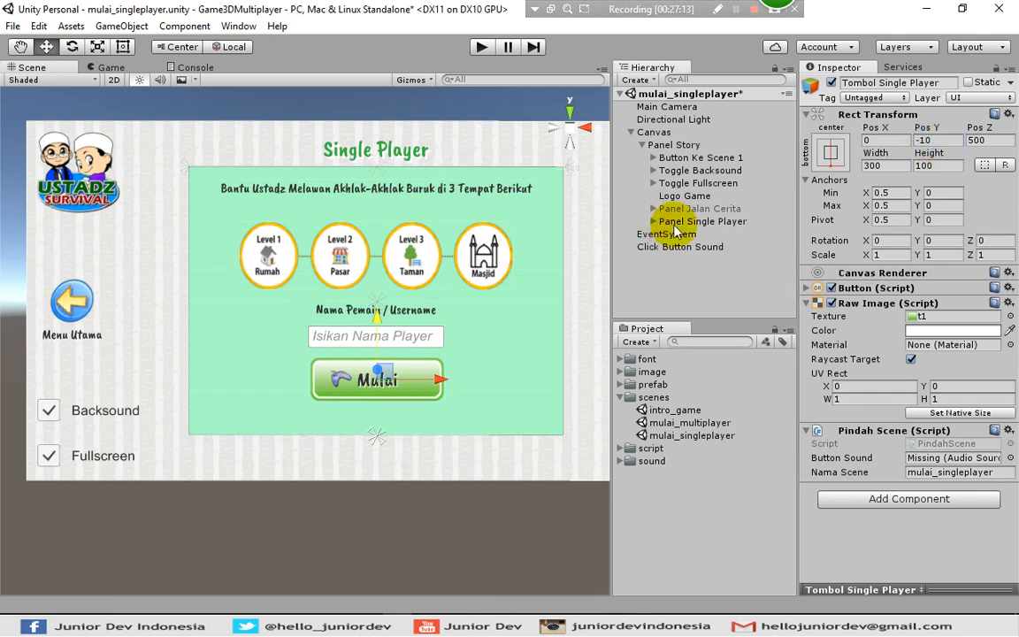
{"action": "left_click", "coordinate": [717, 222]}
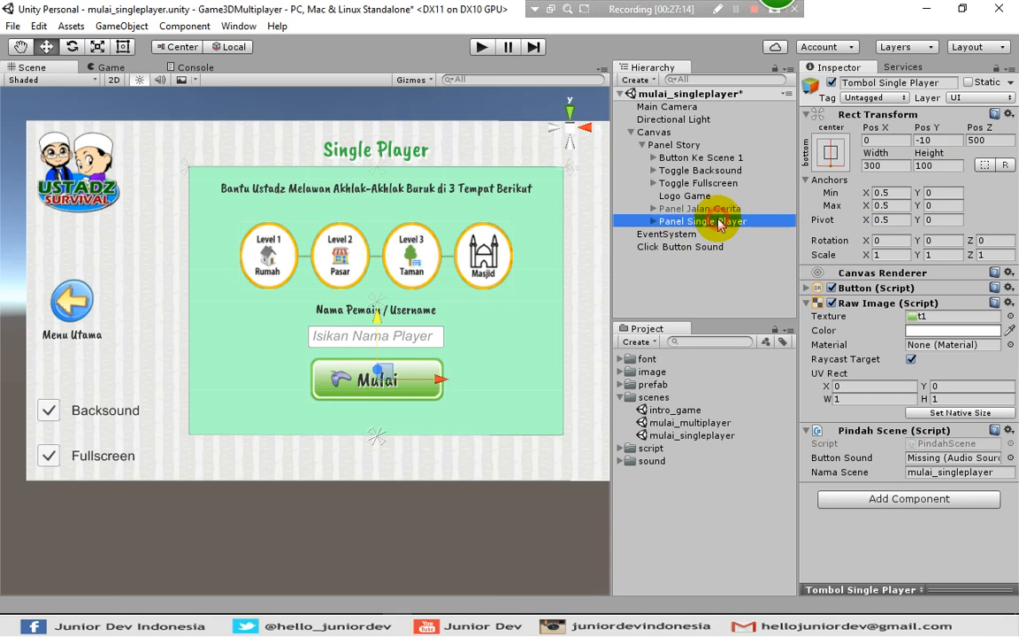
{"action": "left_click", "coordinate": [831, 82]}
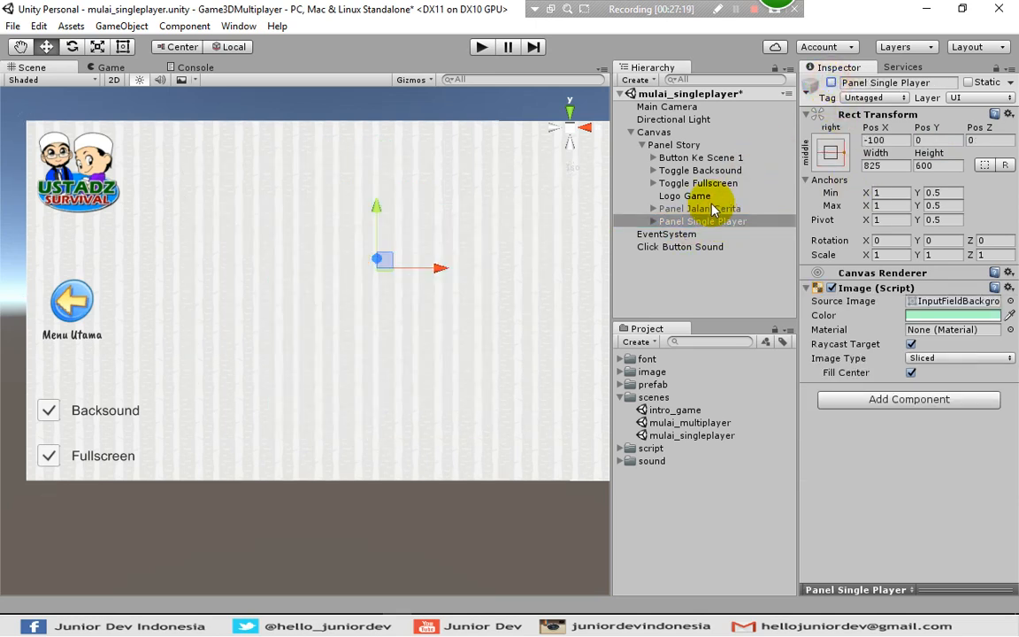
{"action": "left_click", "coordinate": [708, 208]}
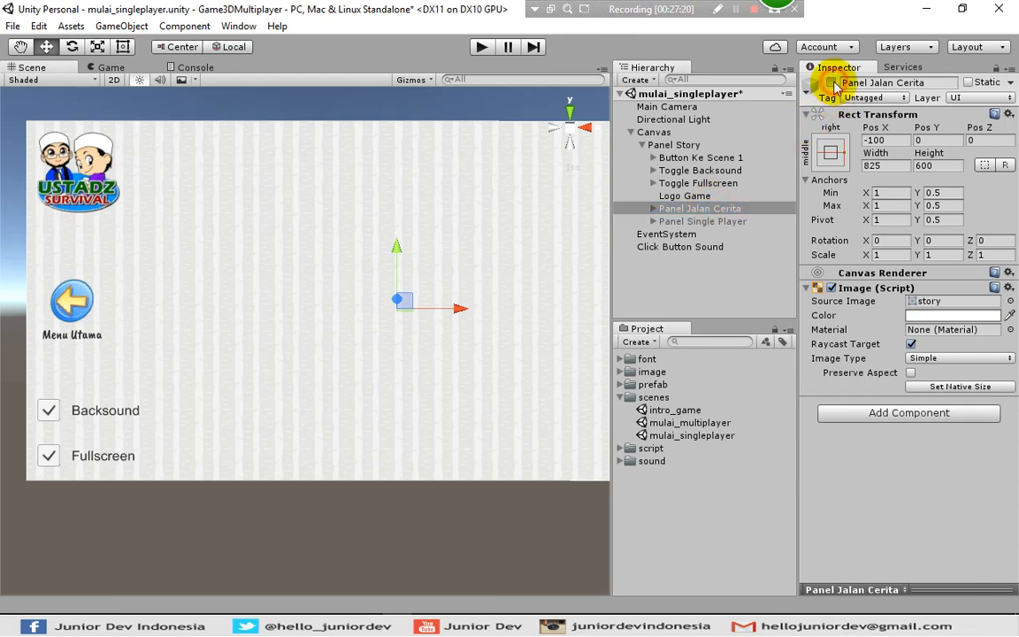
{"action": "left_click", "coordinate": [832, 83]}
Add the Pindah Panel script component to Button Story, the Lanjut button in Panel Jalan Cerita
{"action": "left_click", "coordinate": [575, 436]}
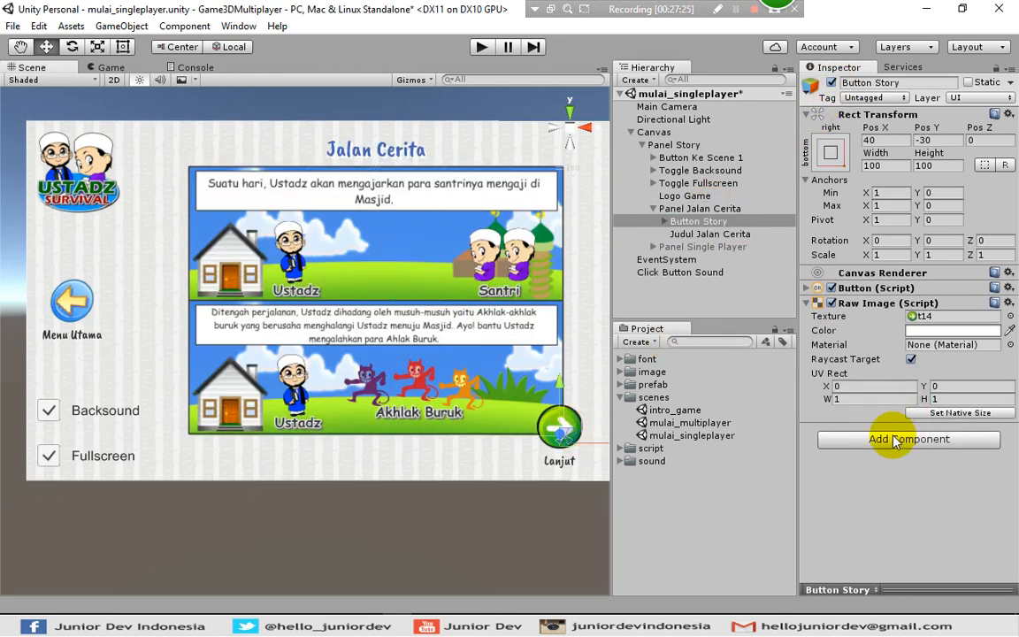
{"action": "left_click", "coordinate": [895, 440]}
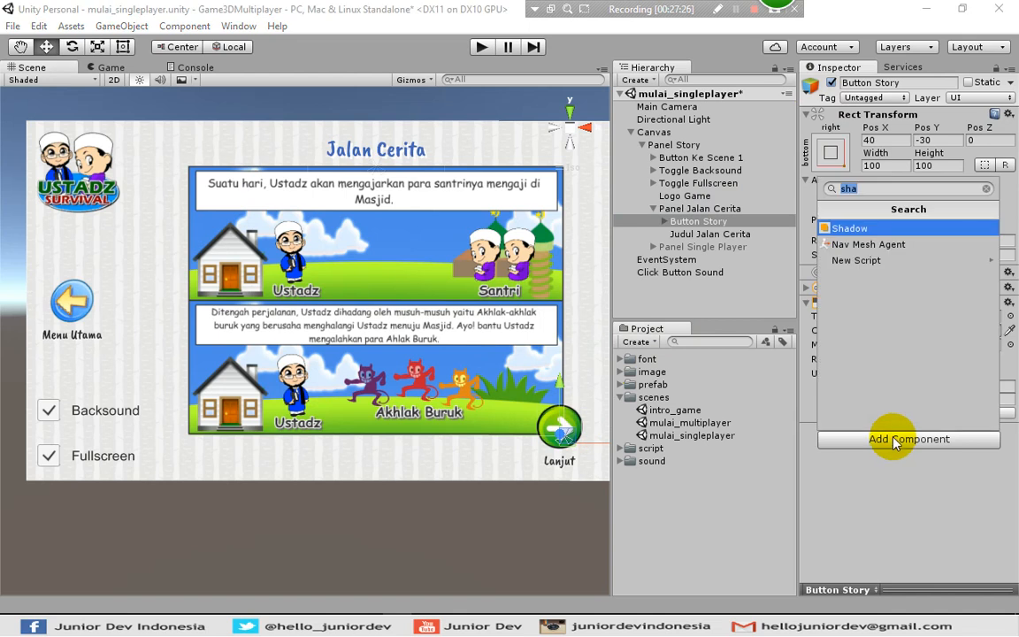
{"action": "left_click", "coordinate": [987, 191]}
{"action": "scroll", "coordinate": [911, 354], "scroll_direction": "down", "scroll_amount": 1}
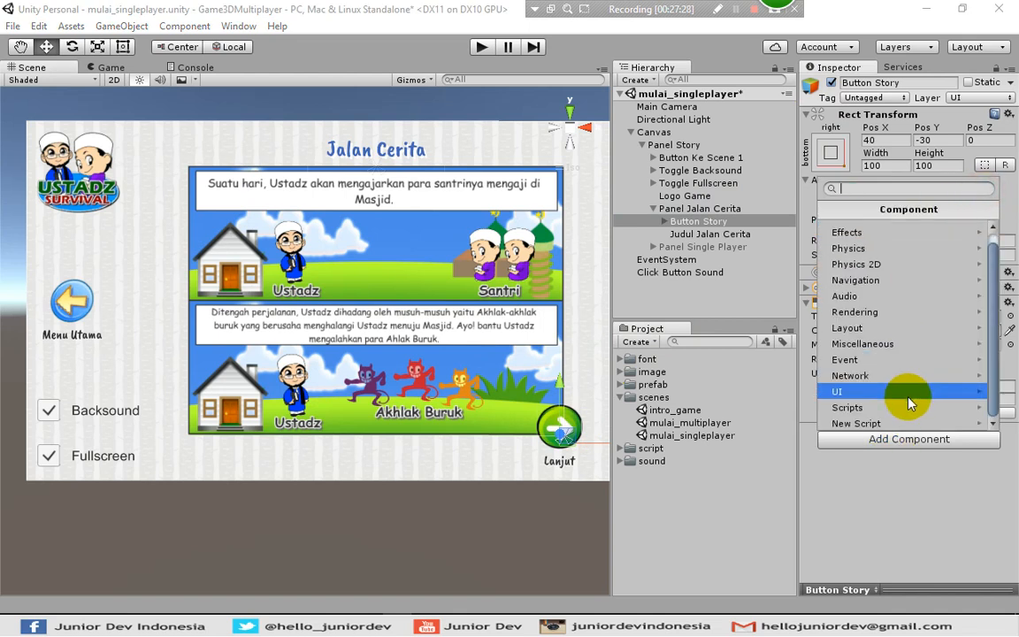
{"action": "left_click", "coordinate": [887, 405]}
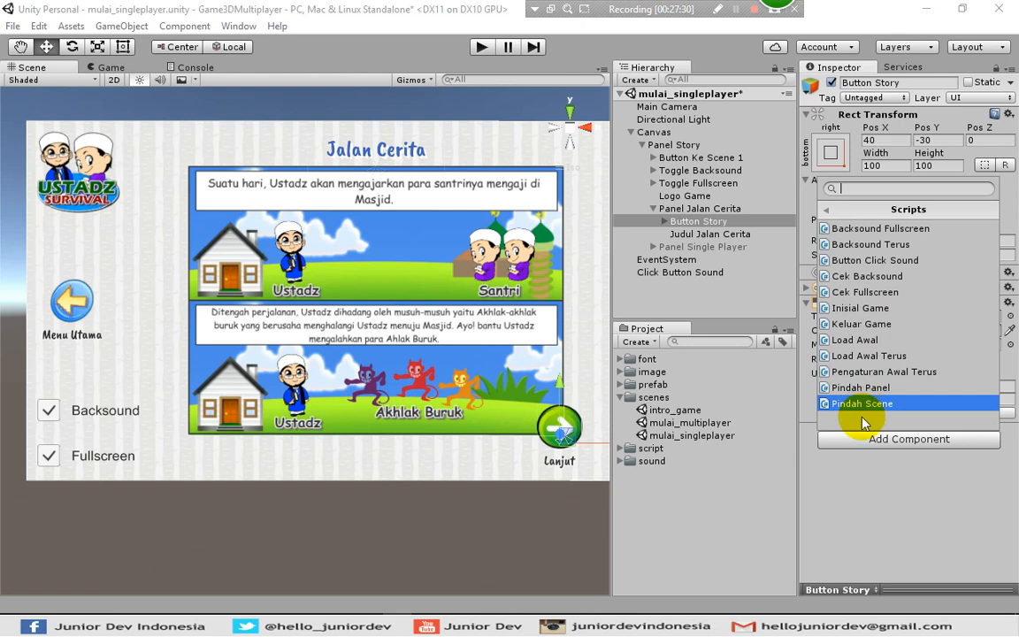
{"action": "left_click", "coordinate": [860, 388]}
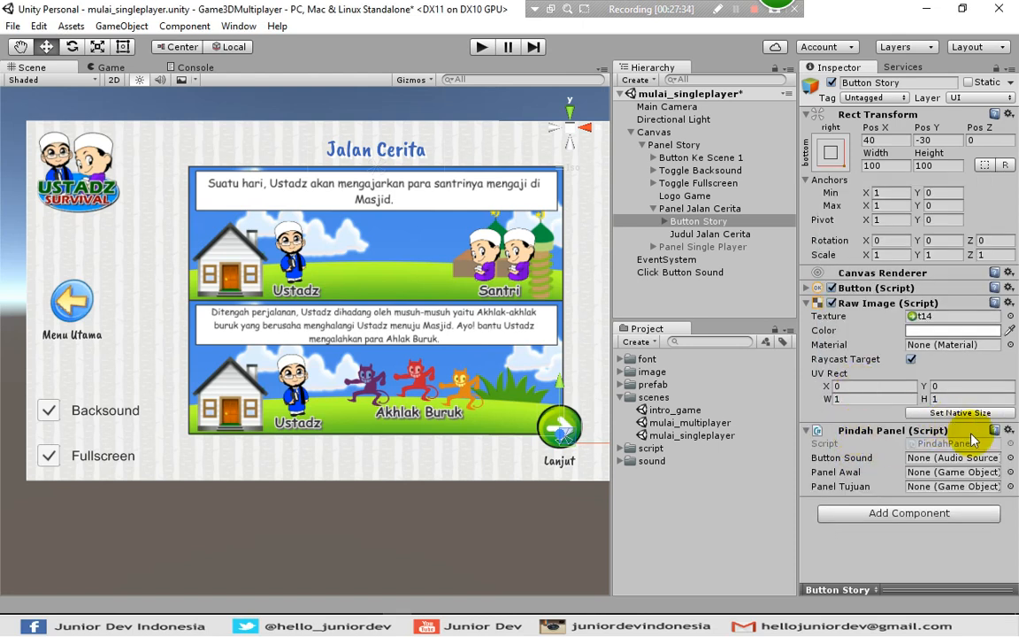
Assign Click Button Sound as the Button Sound of Button Story's Pindah Panel script
{"action": "left_click", "coordinate": [1009, 457]}
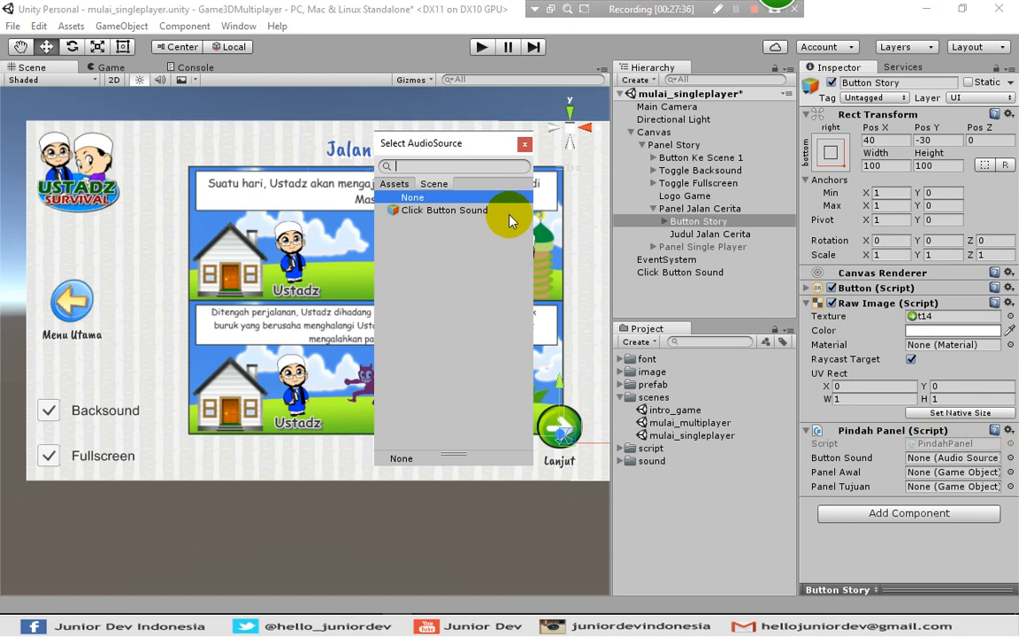
{"action": "left_click", "coordinate": [443, 209]}
{"action": "left_click", "coordinate": [525, 143]}
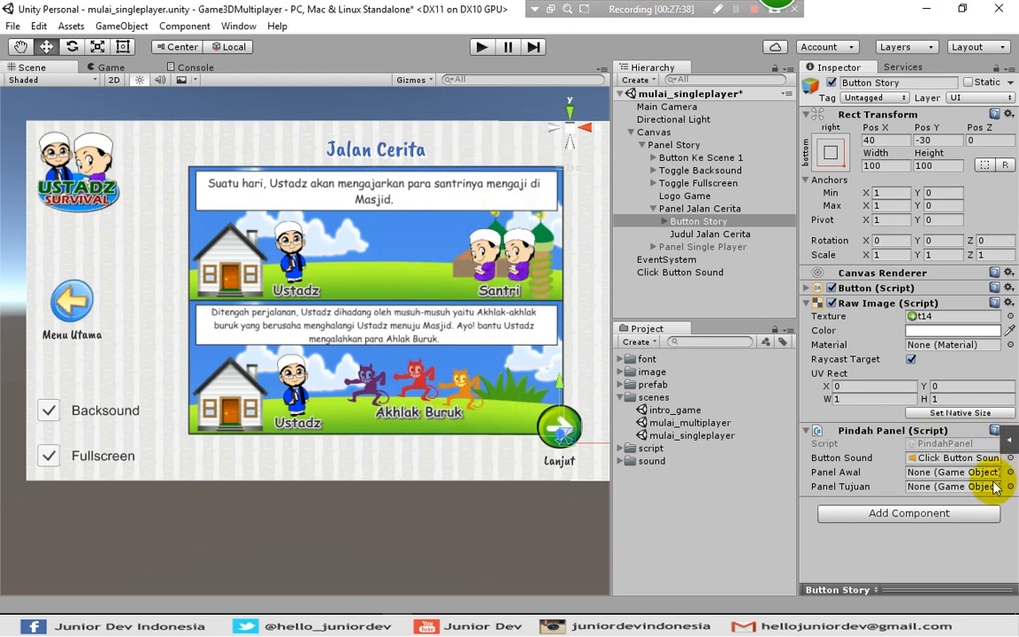
Assign the scene object Panel Jalan Cerita as Panel Awal in Button Story's Pindah Panel script
{"action": "left_click", "coordinate": [1010, 472]}
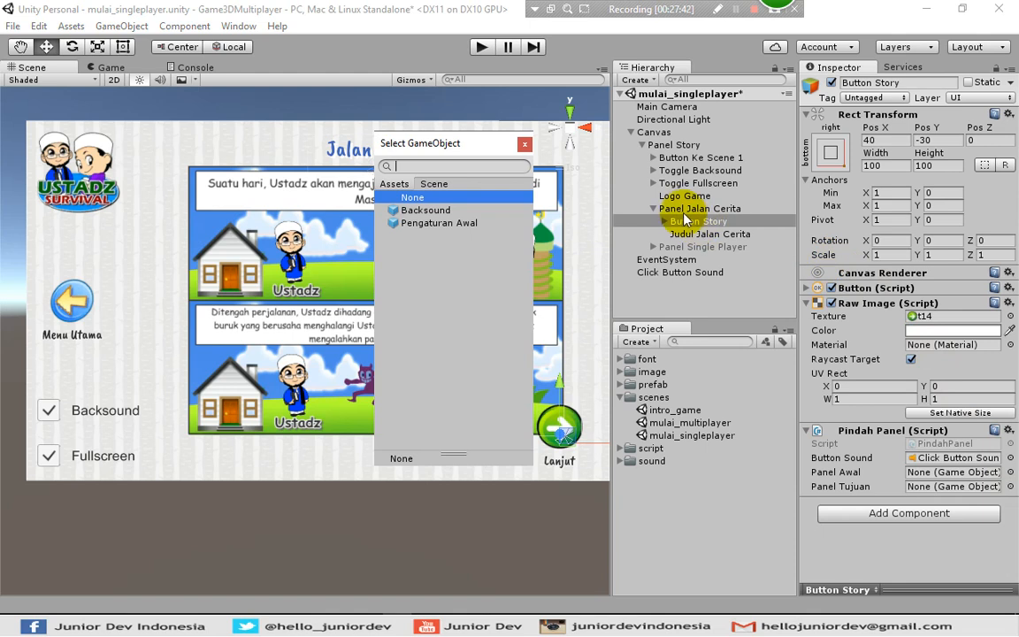
{"action": "left_click", "coordinate": [433, 185]}
{"action": "scroll", "coordinate": [447, 292], "scroll_direction": "down", "scroll_amount": 5}
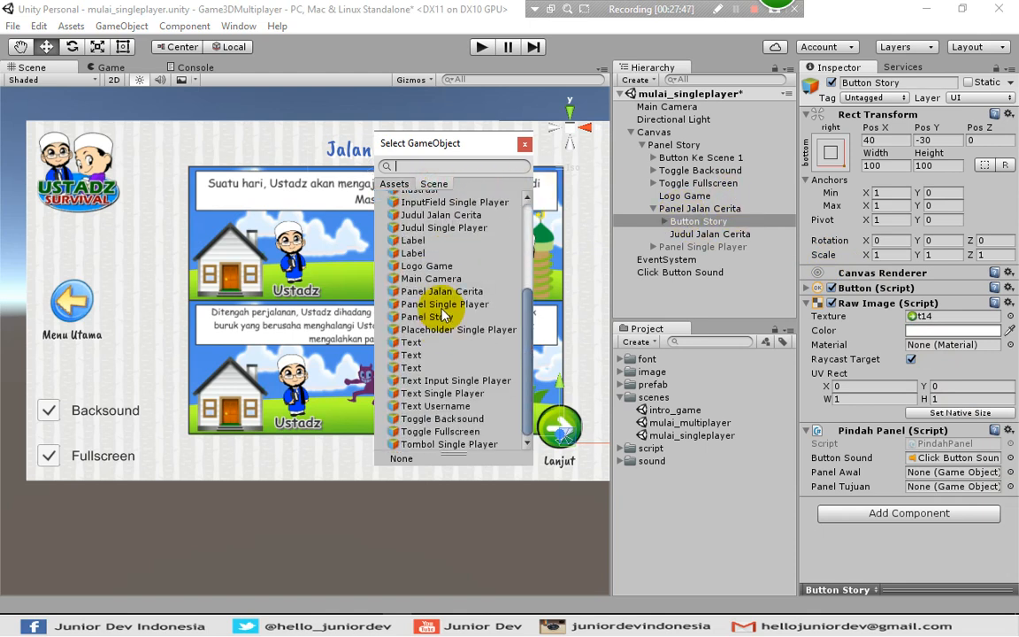
{"action": "left_click", "coordinate": [442, 292]}
{"action": "left_click", "coordinate": [524, 144]}
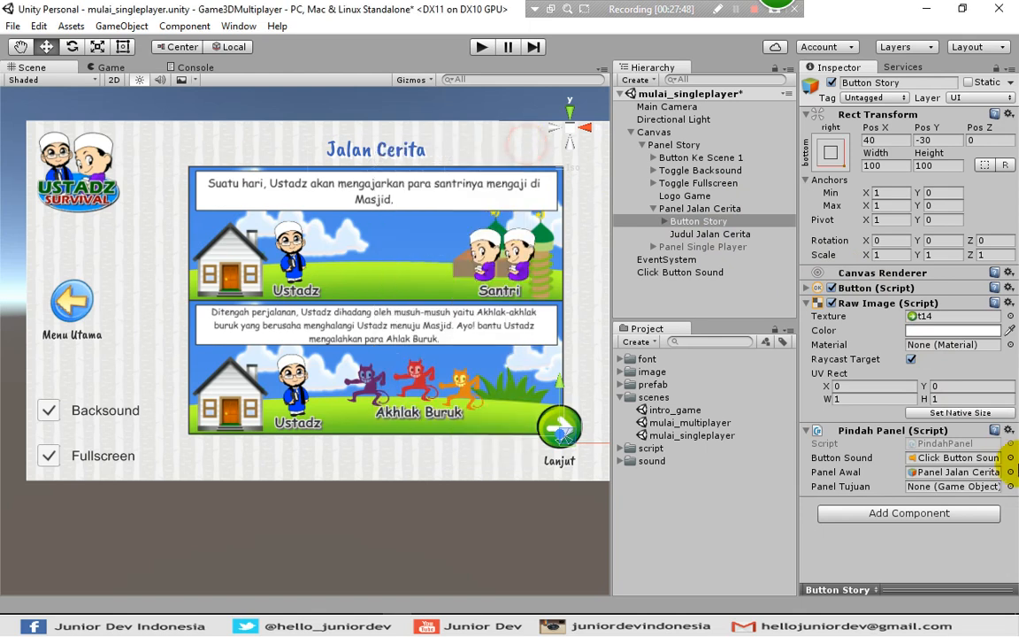
Assign the scene object Panel Single Player as Panel Tujuan in Button Story's Pindah Panel script
{"action": "left_click", "coordinate": [1010, 486]}
{"action": "left_click", "coordinate": [434, 185]}
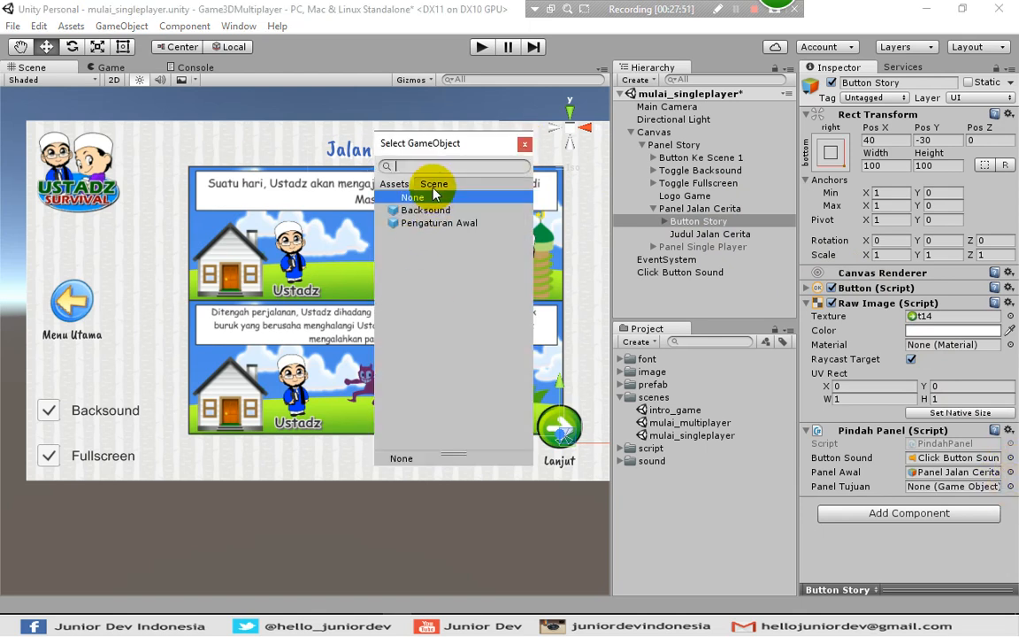
{"action": "scroll", "coordinate": [460, 292], "scroll_direction": "down", "scroll_amount": 2}
{"action": "scroll", "coordinate": [463, 329], "scroll_direction": "down", "scroll_amount": 3}
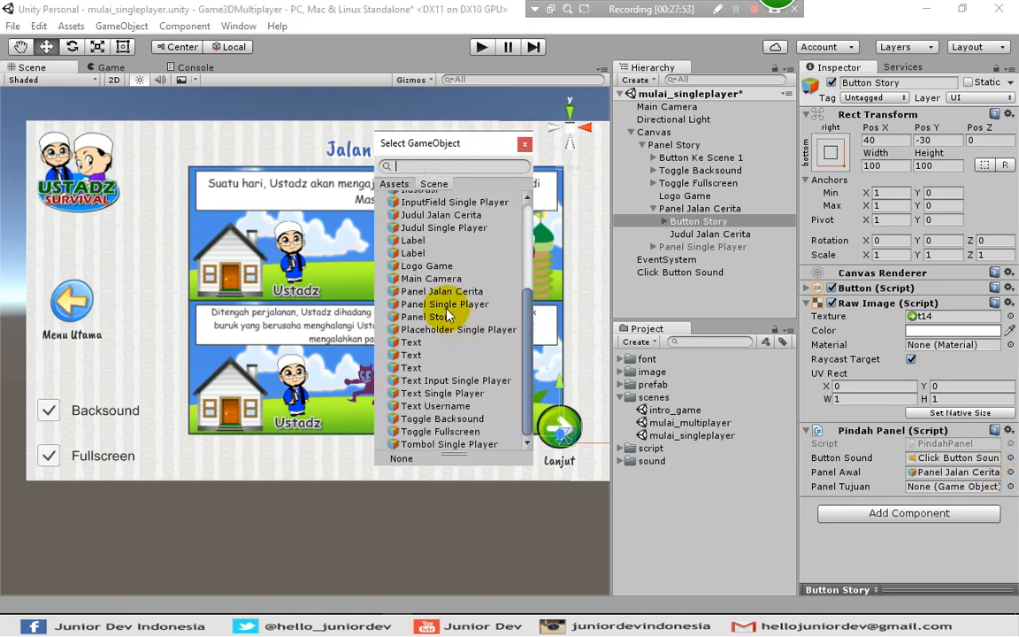
{"action": "left_click", "coordinate": [442, 304]}
{"action": "left_click", "coordinate": [526, 143]}
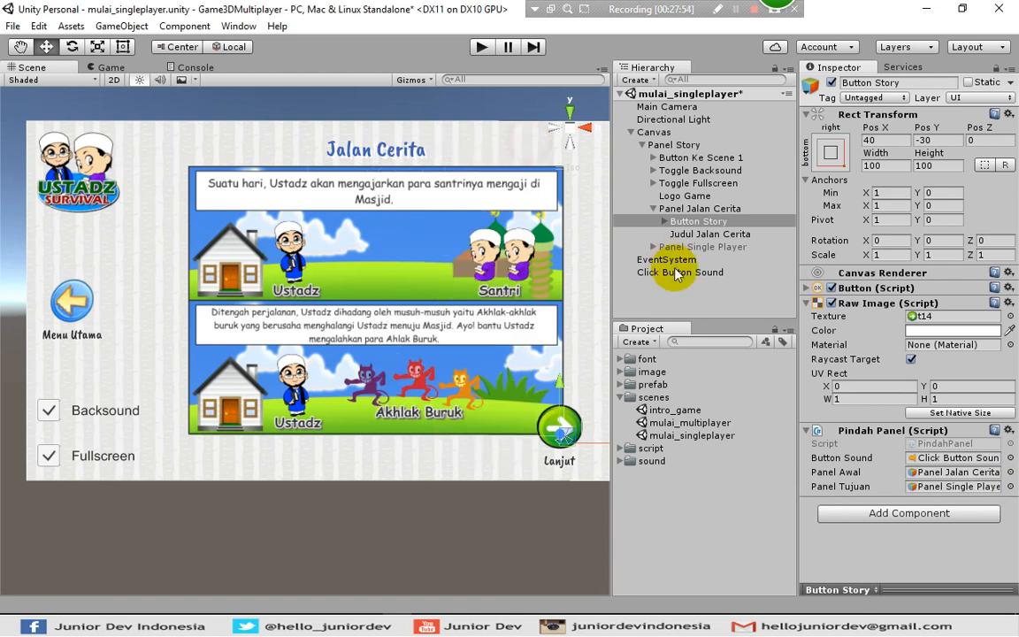
Set Button Story's On Click event to call PindahPanel's GantiKePanelBaru function on the Button Story object
{"action": "left_click", "coordinate": [807, 288]}
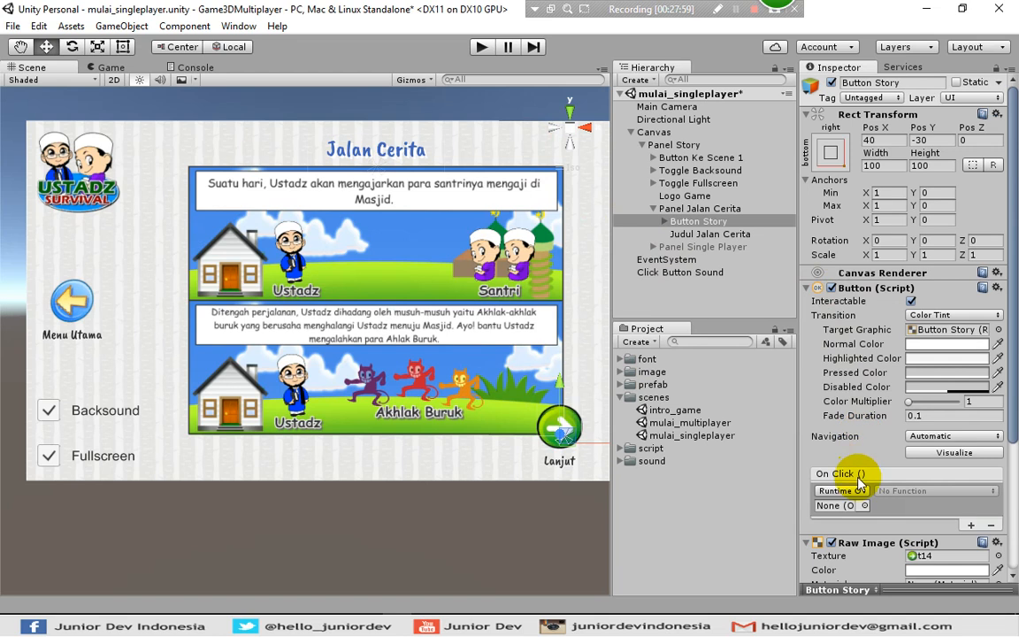
{"action": "scroll", "coordinate": [812, 429], "scroll_direction": "down", "scroll_amount": 5}
{"action": "left_click", "coordinate": [863, 322]}
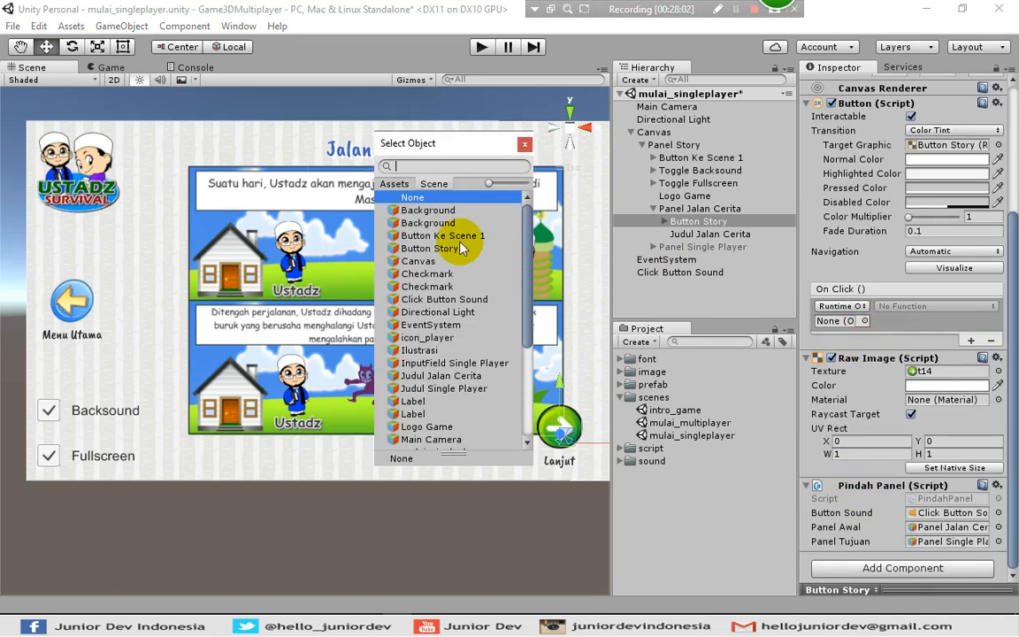
{"action": "left_click", "coordinate": [438, 249]}
{"action": "left_click", "coordinate": [525, 146]}
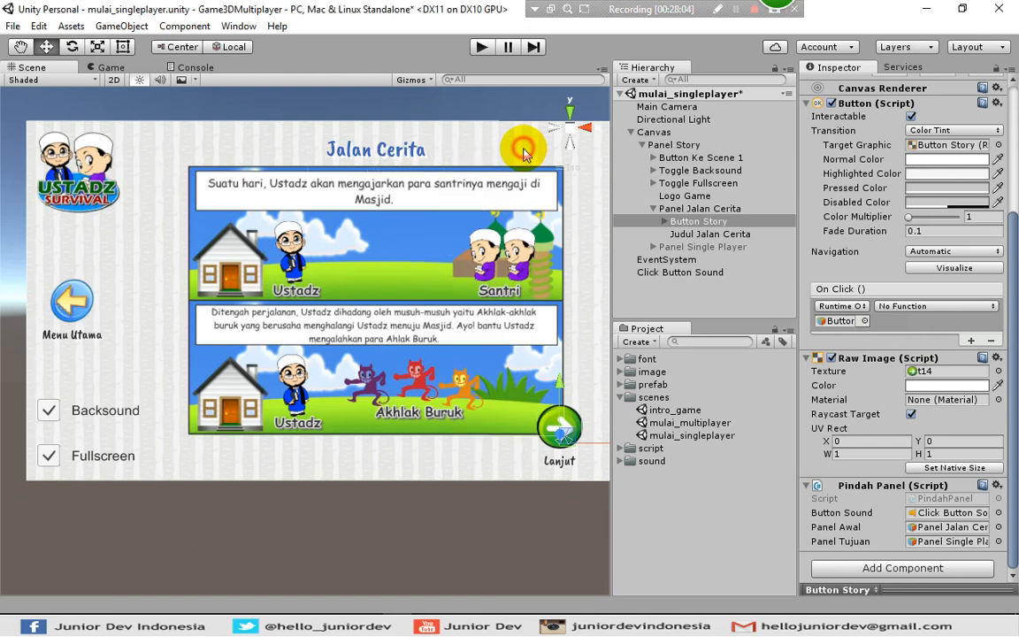
{"action": "left_click", "coordinate": [919, 307]}
{"action": "mouse_move", "coordinate": [973, 433]}
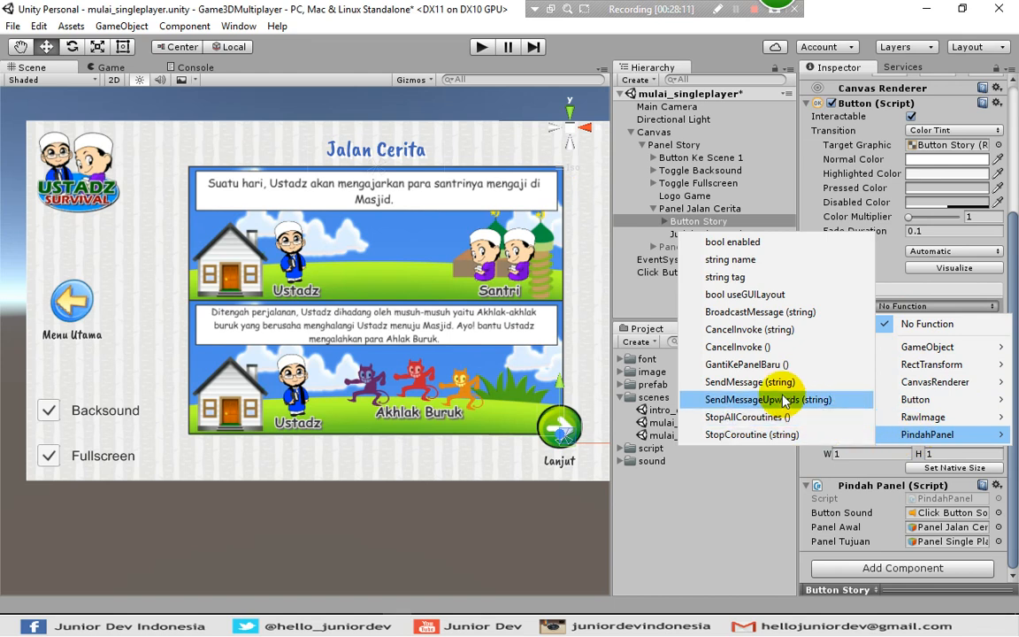
{"action": "left_click", "coordinate": [752, 366]}
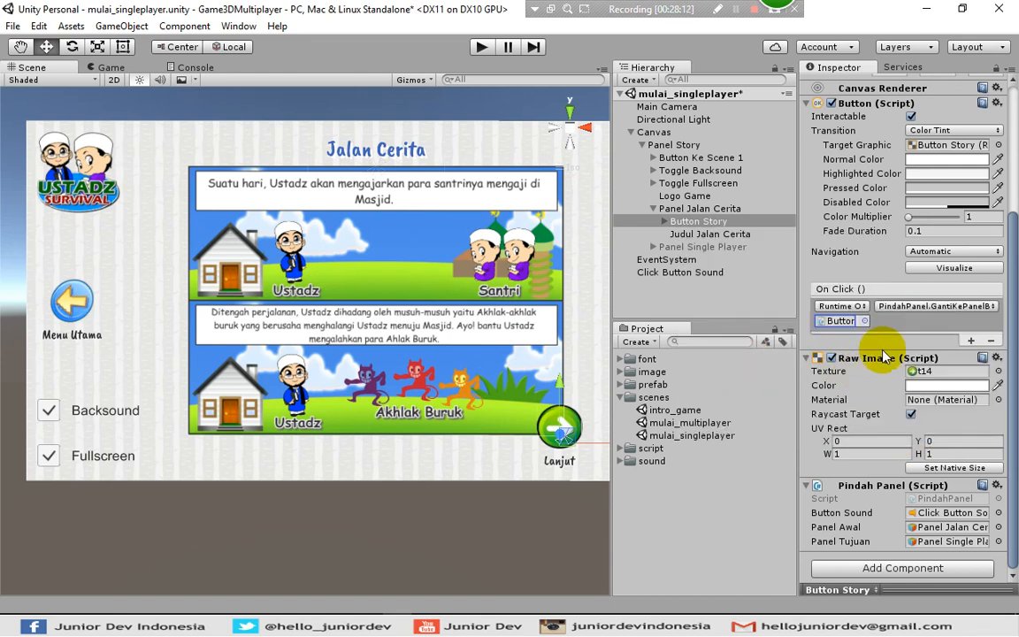
Save the mulai_singleplayer scene and open the intro_game scene
{"action": "key", "text": "alt"}
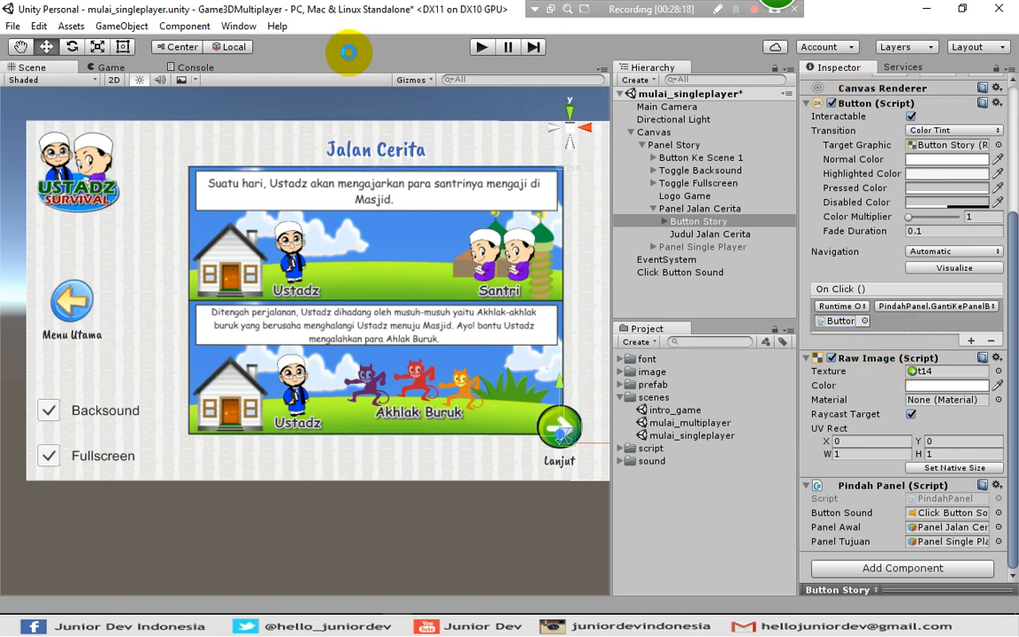
{"action": "key", "text": "ctrl+s"}
{"action": "left_click", "coordinate": [666, 411]}
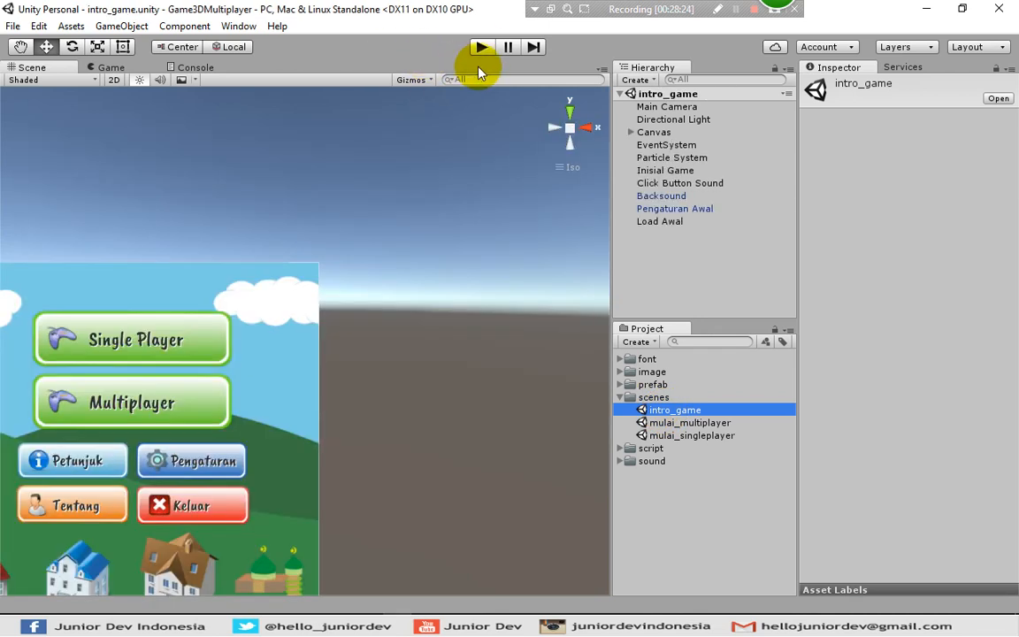
Play-test the game from Single Player through Lanjut to the username field of the Single Player panel, and stop it
{"action": "left_click", "coordinate": [480, 48]}
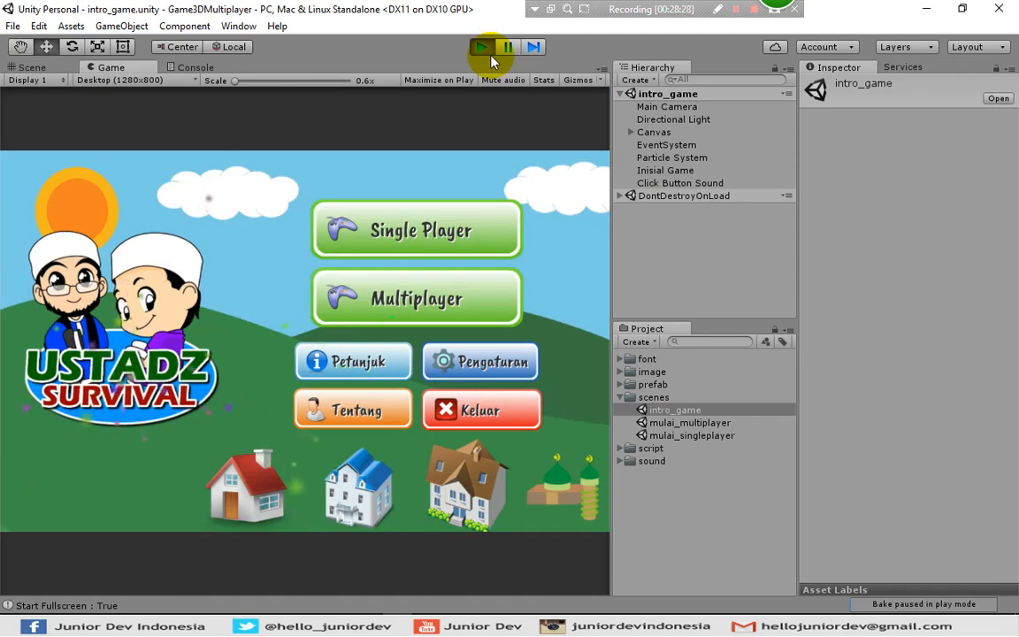
{"action": "left_click", "coordinate": [432, 229]}
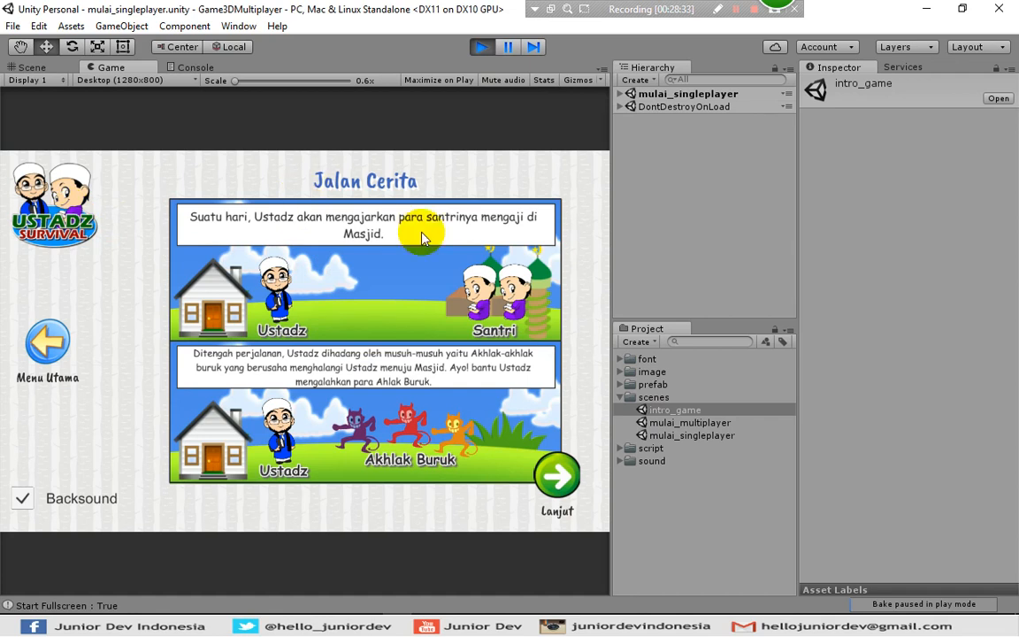
{"action": "left_click", "coordinate": [557, 478]}
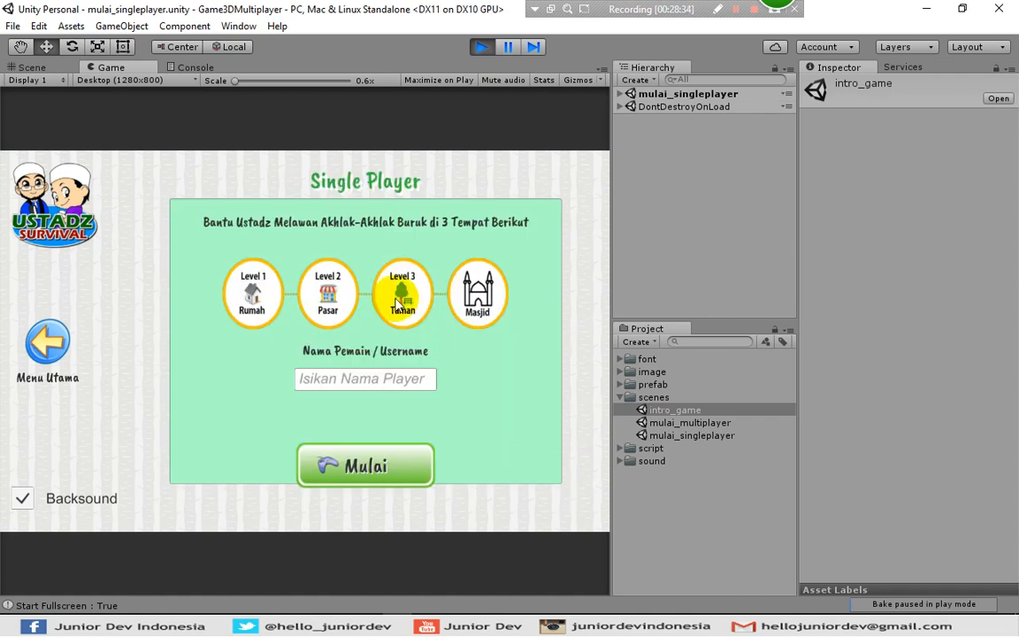
{"action": "left_click", "coordinate": [335, 384]}
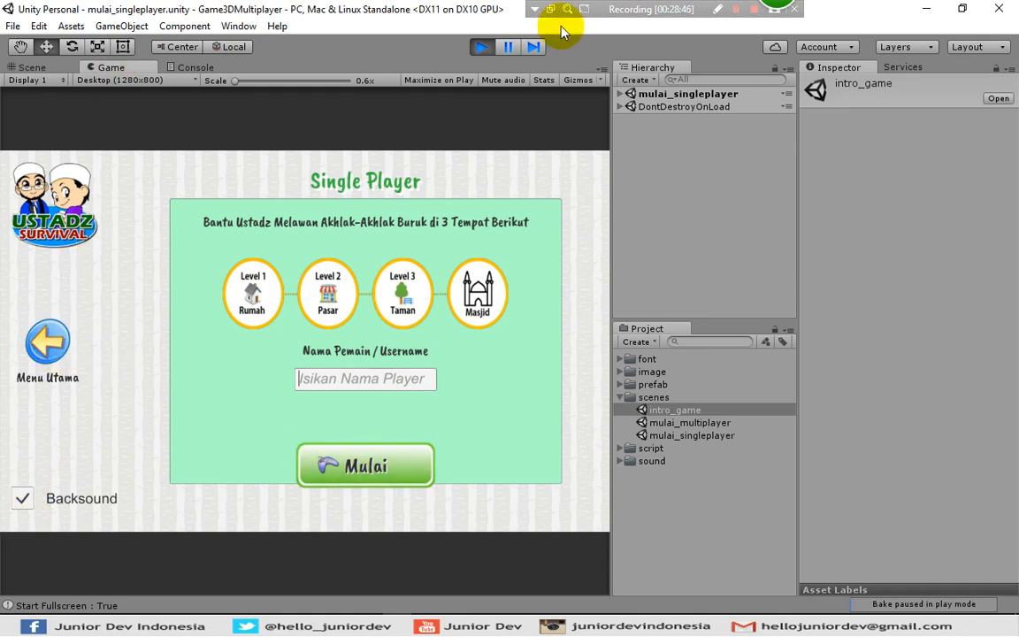
{"action": "left_click", "coordinate": [481, 47]}
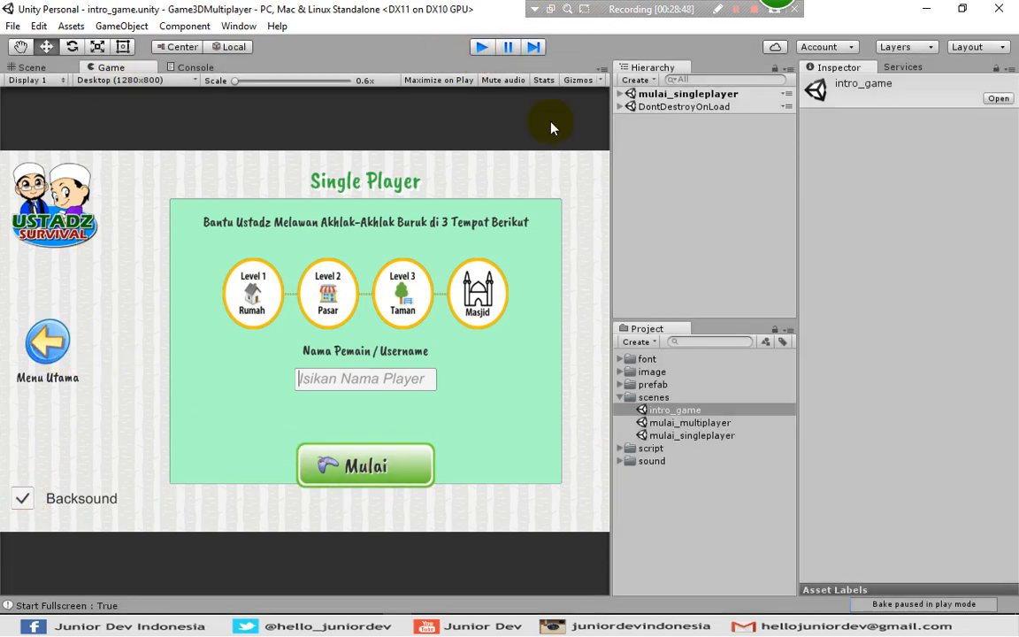
Reopen the mulai_singleplayer scene and move Toggle Fullscreen up, closer beneath Toggle Backsound
{"action": "left_click", "coordinate": [677, 435]}
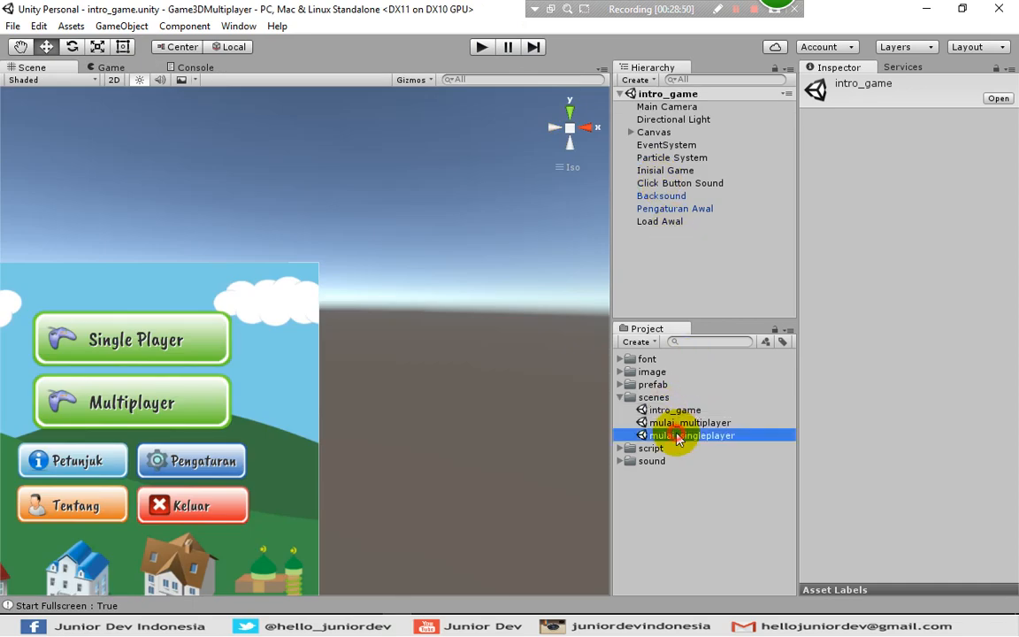
{"action": "double_click", "coordinate": [677, 435]}
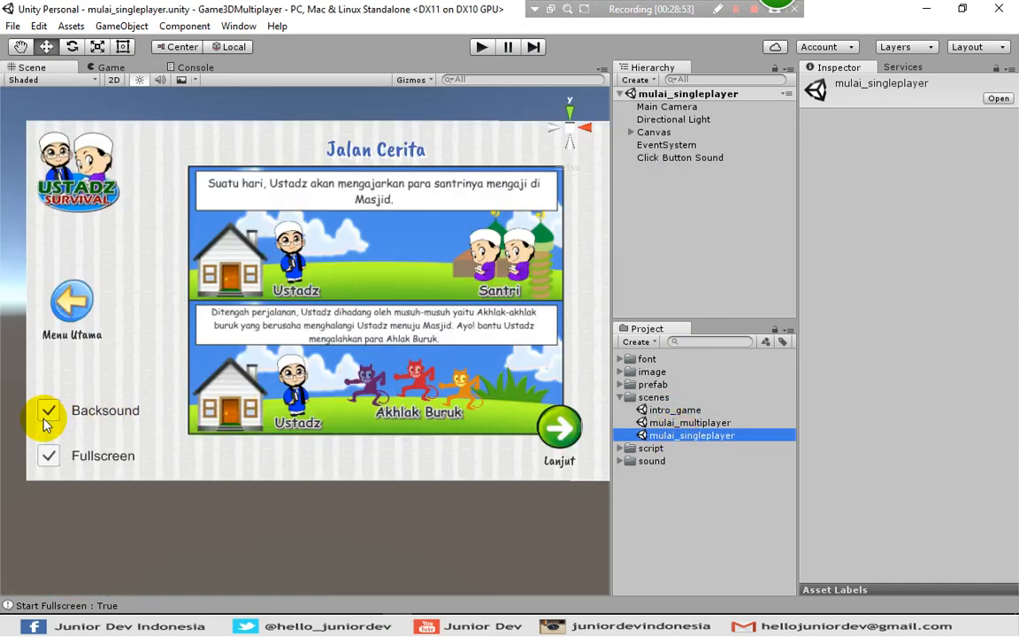
{"action": "left_click", "coordinate": [49, 455]}
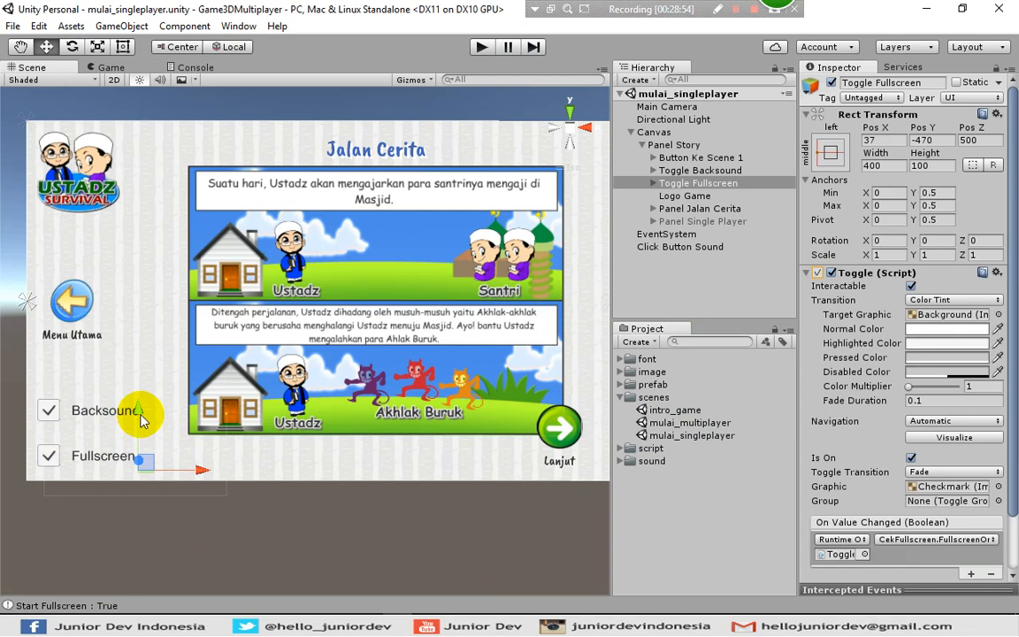
{"action": "left_click_drag", "start_coordinate": [140, 416], "coordinate": [138, 400]}
Move the Backsound and Fullscreen toggles up together, and raise the Menu Utama button to about Pos Y 73
{"action": "left_click", "coordinate": [53, 421]}
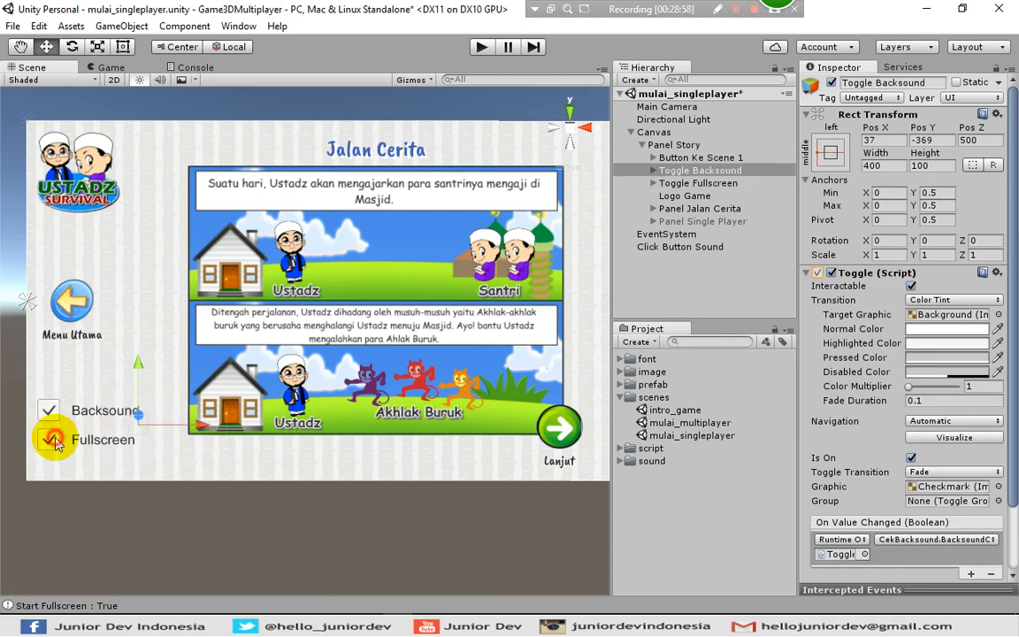
{"action": "left_click", "coordinate": [50, 439], "text": "shift"}
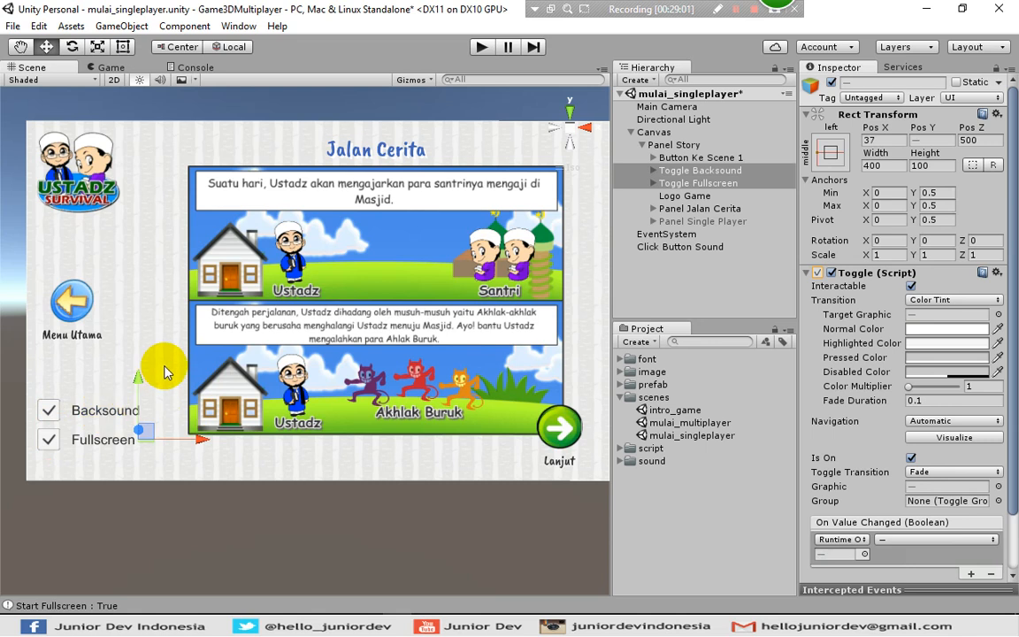
{"action": "left_click_drag", "start_coordinate": [140, 376], "coordinate": [146, 348]}
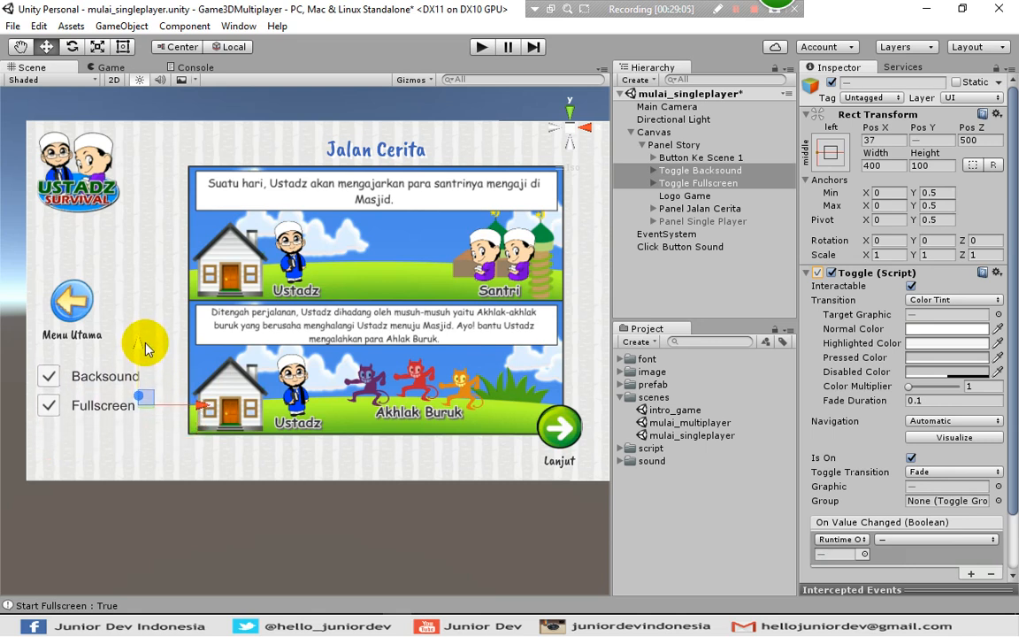
{"action": "left_click", "coordinate": [77, 303]}
{"action": "left_click_drag", "start_coordinate": [77, 303], "coordinate": [75, 229]}
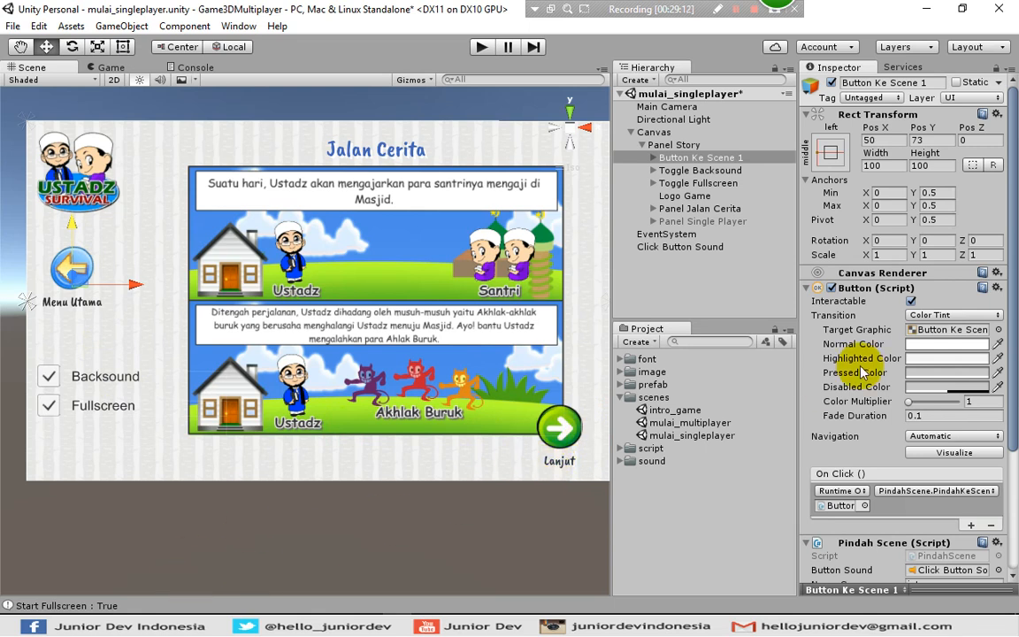
Deactivate Panel Jalan Cerita and activate Panel Single Player in its place
{"action": "left_click", "coordinate": [687, 223]}
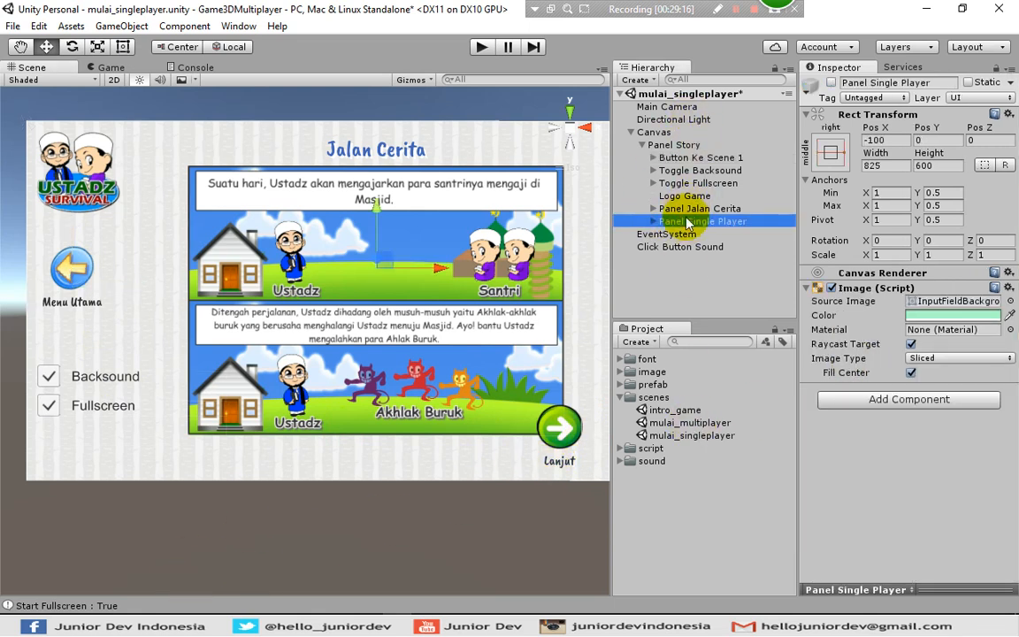
{"action": "left_click", "coordinate": [688, 209]}
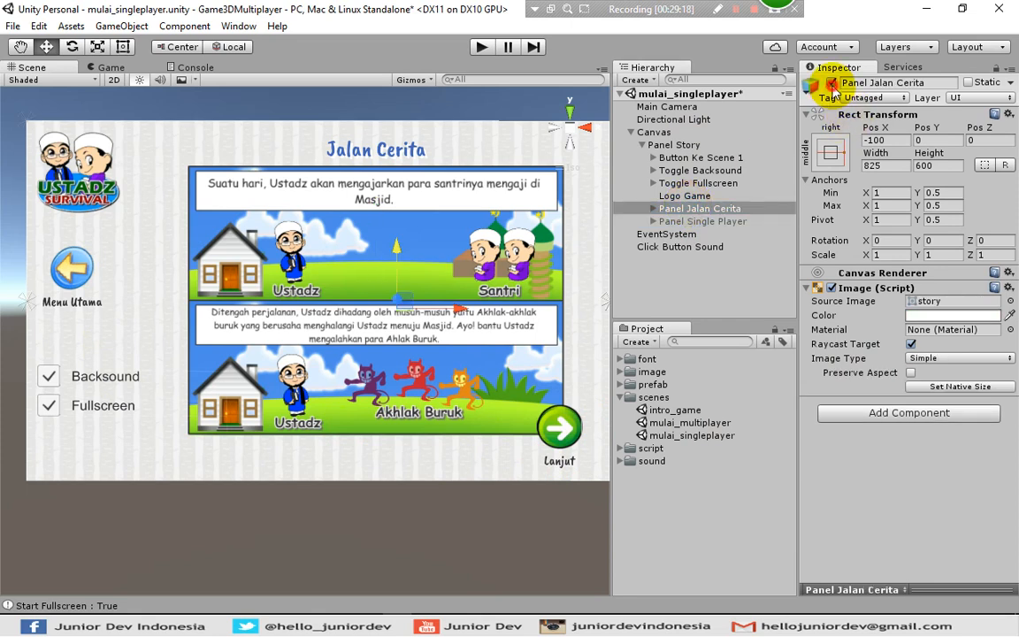
{"action": "left_click", "coordinate": [832, 82]}
{"action": "left_click", "coordinate": [650, 220]}
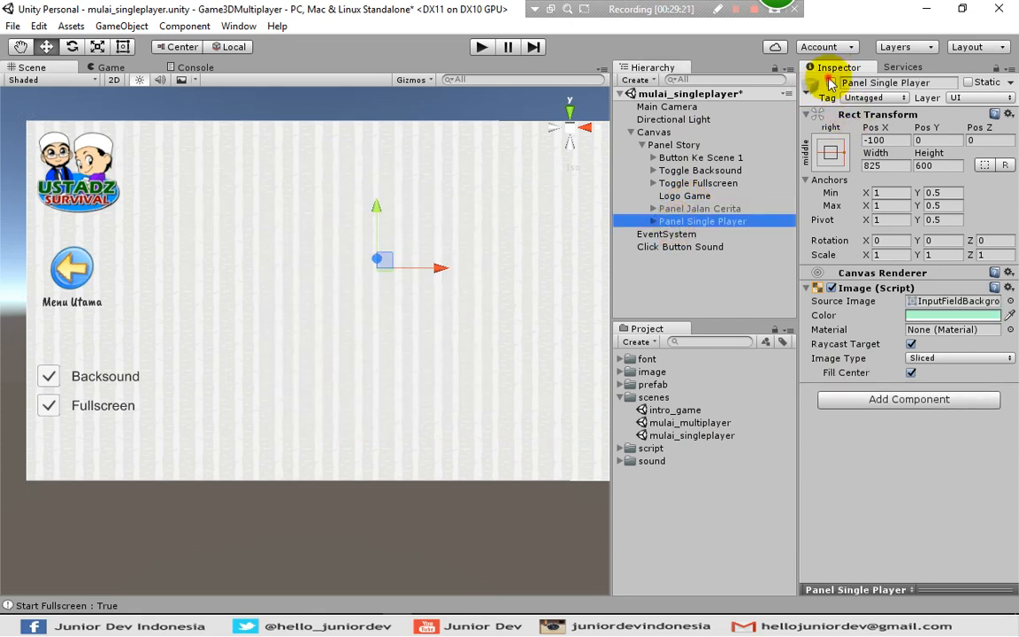
{"action": "left_click", "coordinate": [832, 82]}
Reorder Tombol Single Player to be the last child of Panel Single Player, after InputField Single Player
{"action": "left_click", "coordinate": [409, 382]}
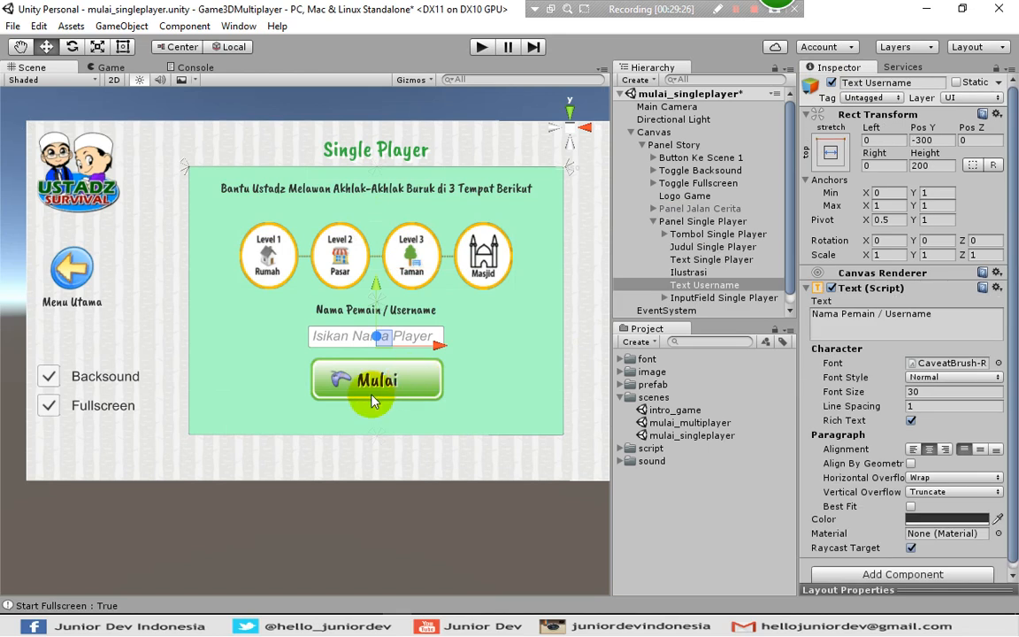
{"action": "left_click", "coordinate": [699, 235]}
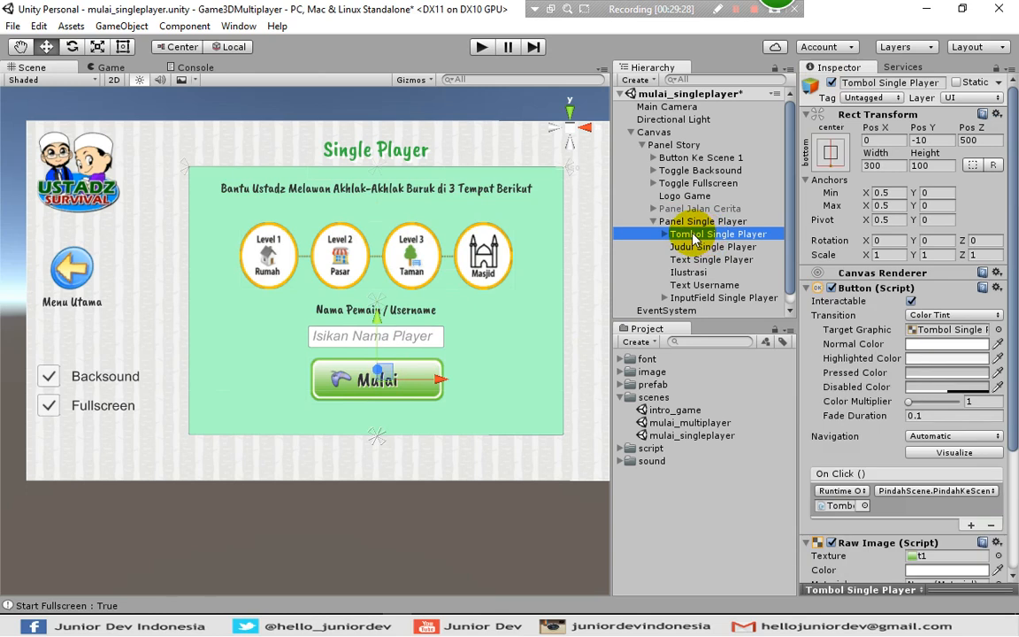
{"action": "left_click_drag", "start_coordinate": [682, 240], "coordinate": [689, 311]}
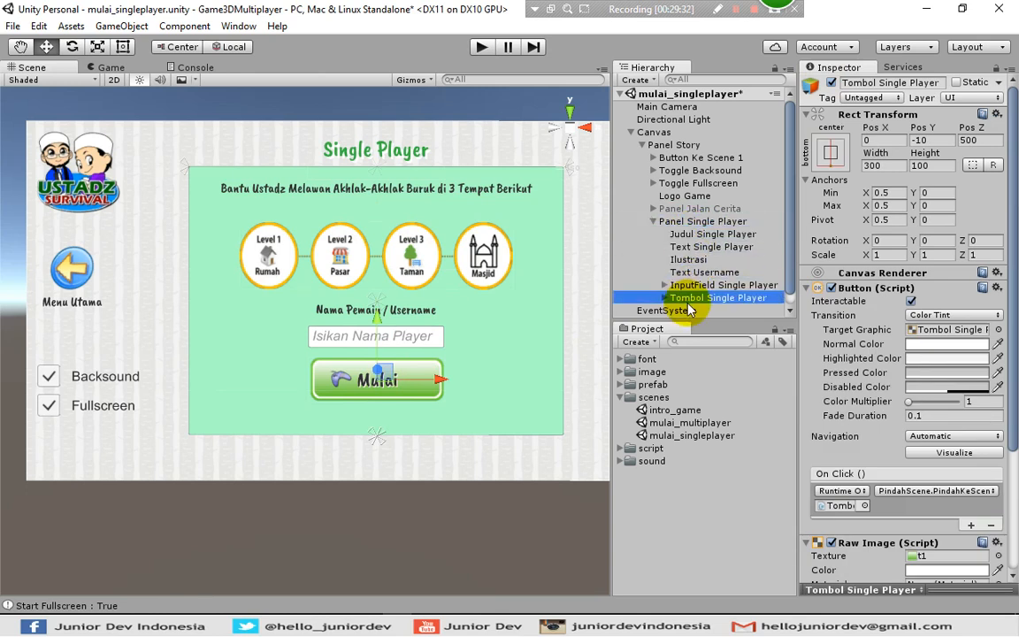
Set the anchor, pivot and position of Tombol Single Player to middle center, and set its Pos Y to -250
{"action": "left_click", "coordinate": [826, 164]}
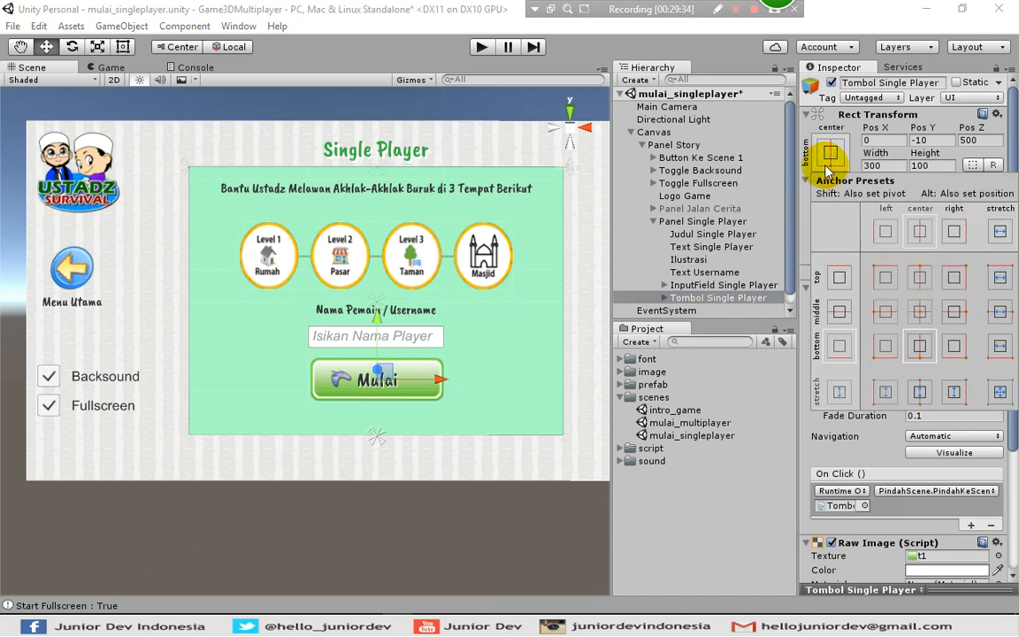
{"action": "key", "text": "shift+alt"}
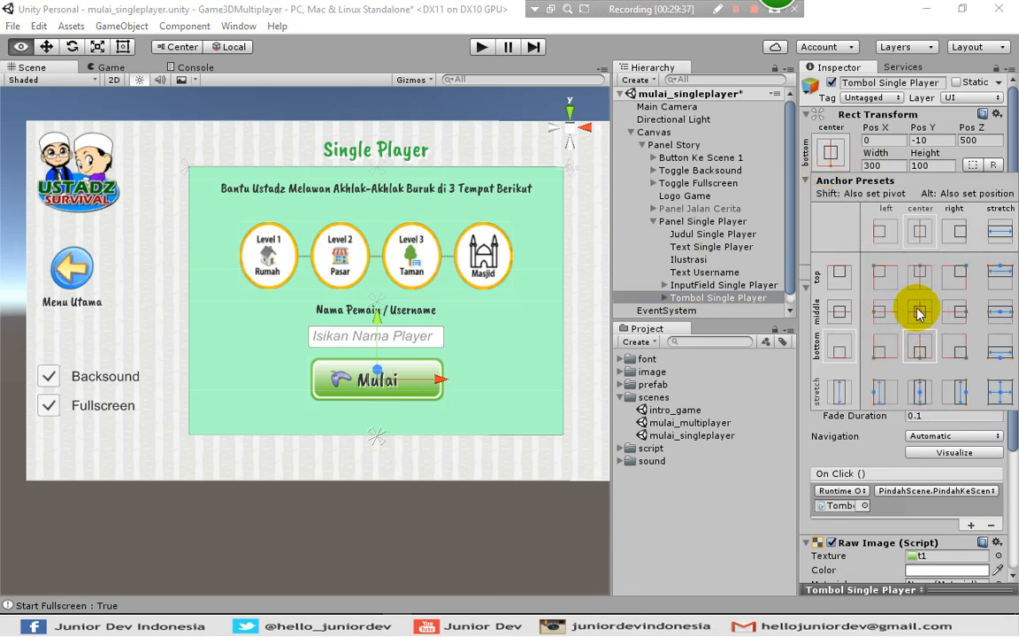
{"action": "left_click", "coordinate": [918, 313], "text": "alt+shift"}
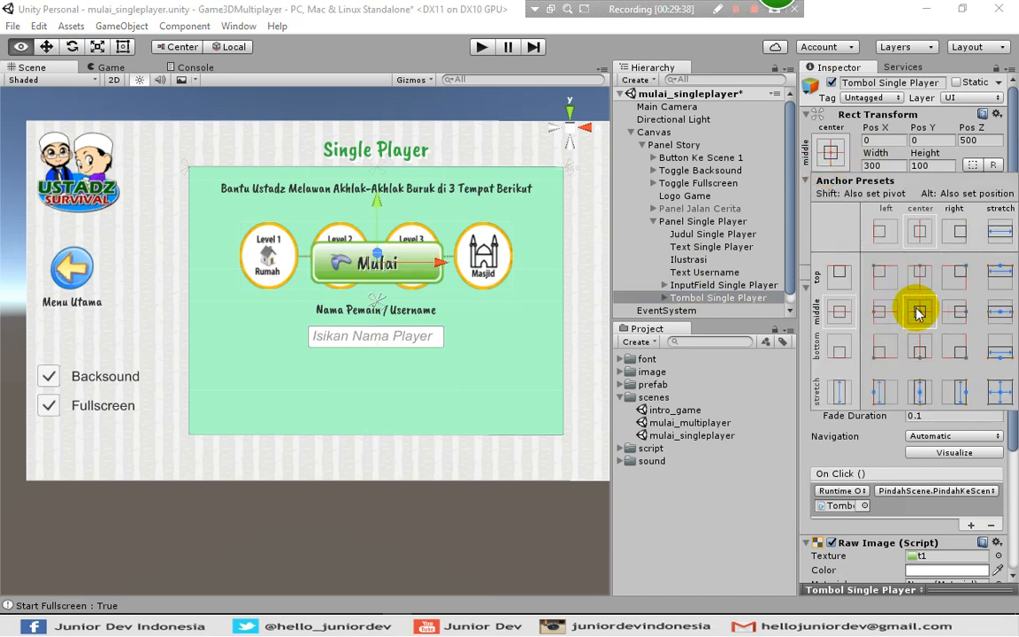
{"action": "left_click", "coordinate": [934, 141]}
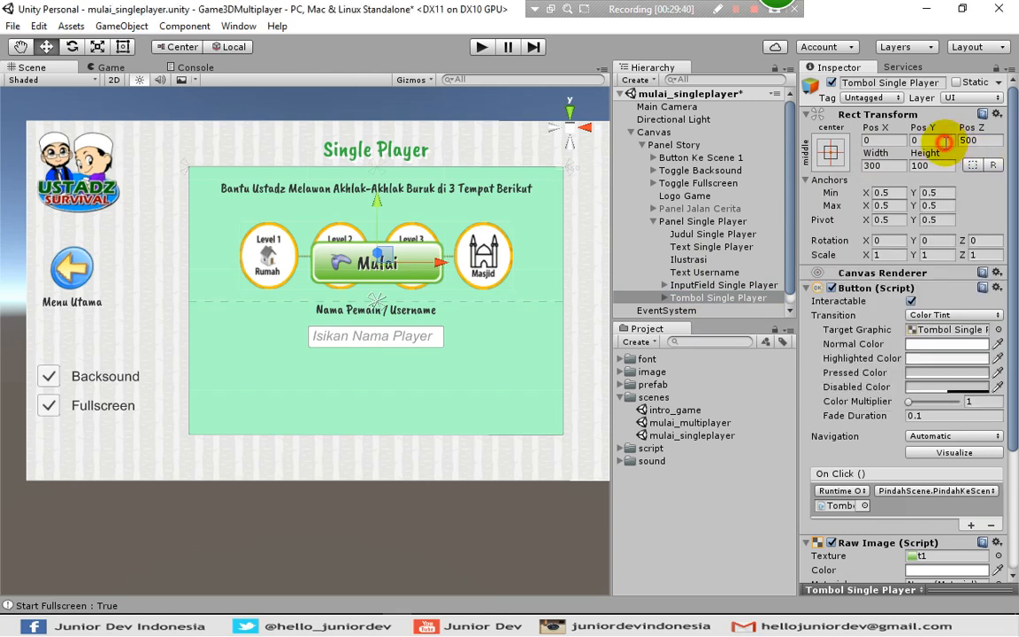
{"action": "type", "text": "-170"}
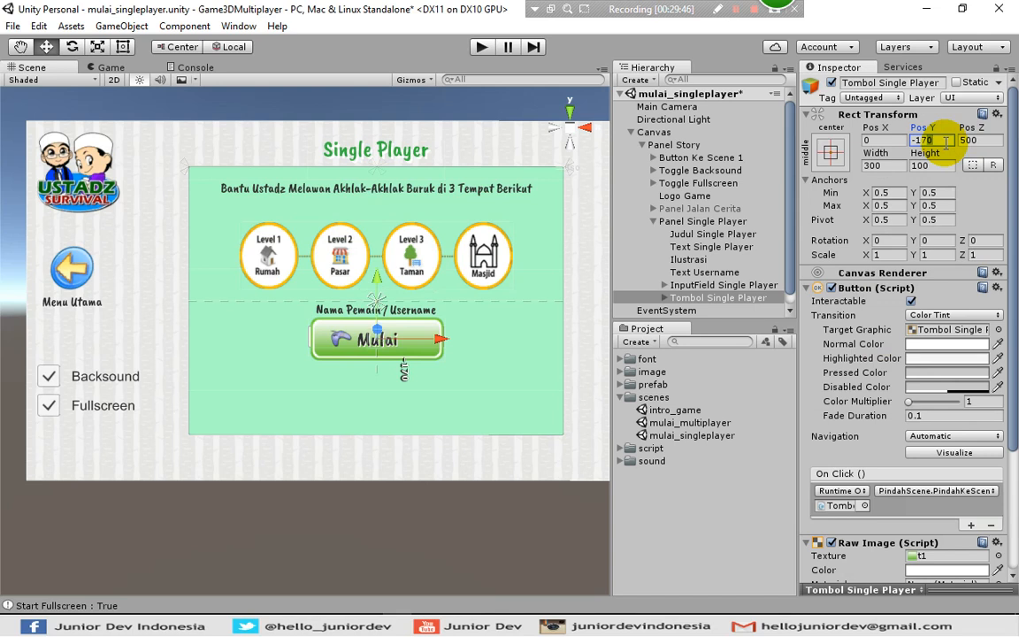
{"action": "type", "text": "-200"}
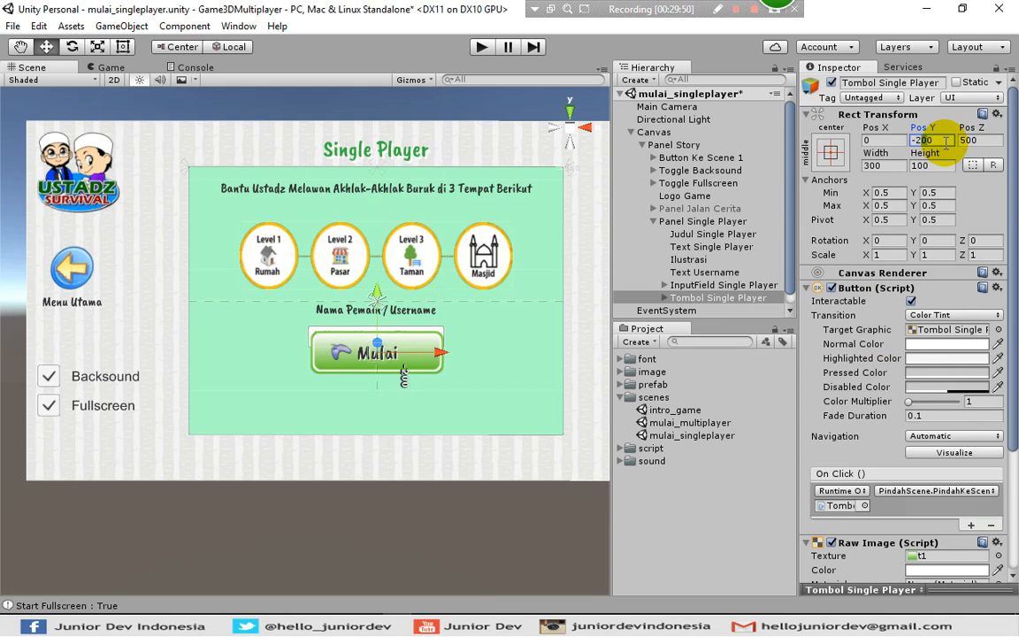
{"action": "type", "text": "-250"}
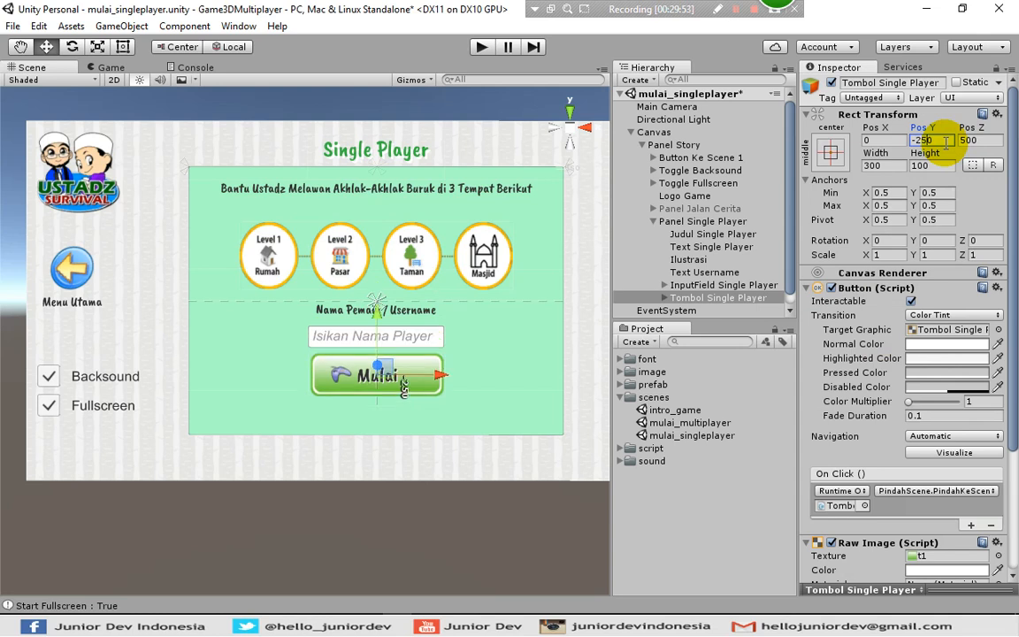
Save the mulai_singleplayer scene and run the game from the intro_game scene
{"action": "key", "text": "ctrl+s"}
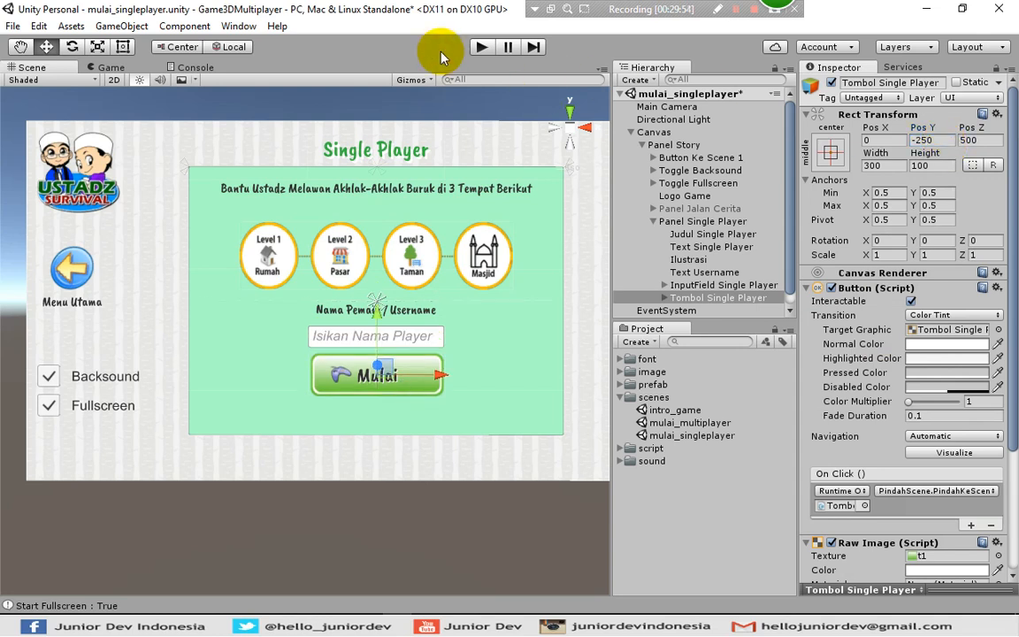
{"action": "left_click", "coordinate": [669, 410]}
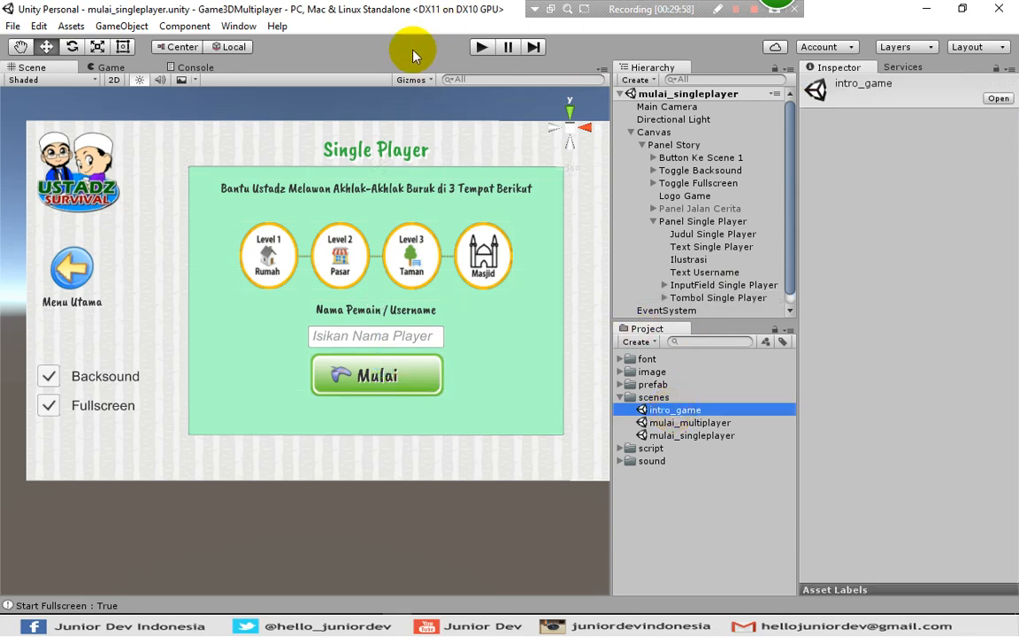
{"action": "double_click", "coordinate": [674, 414]}
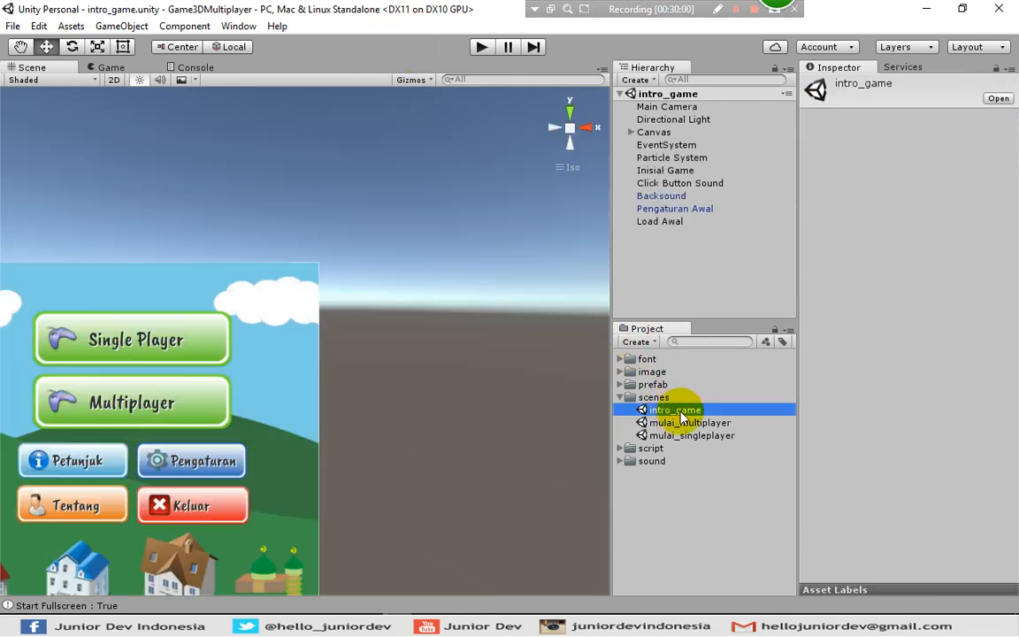
{"action": "left_click", "coordinate": [482, 48]}
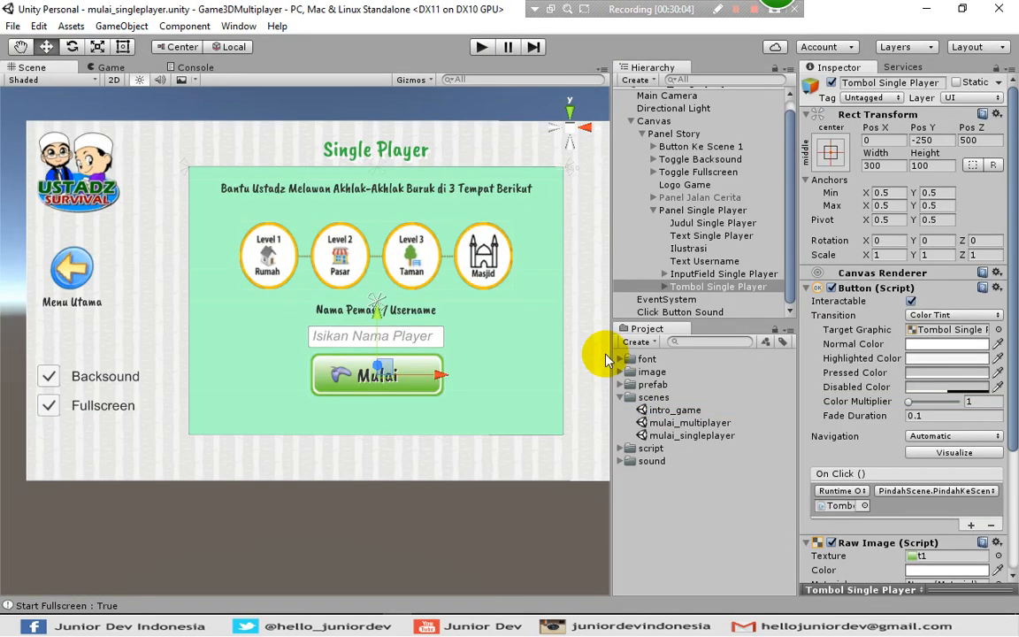
Set Tombol Single Player's Pos Z to 0 and Pos Y to -180, and save the scene
{"action": "left_click", "coordinate": [969, 139]}
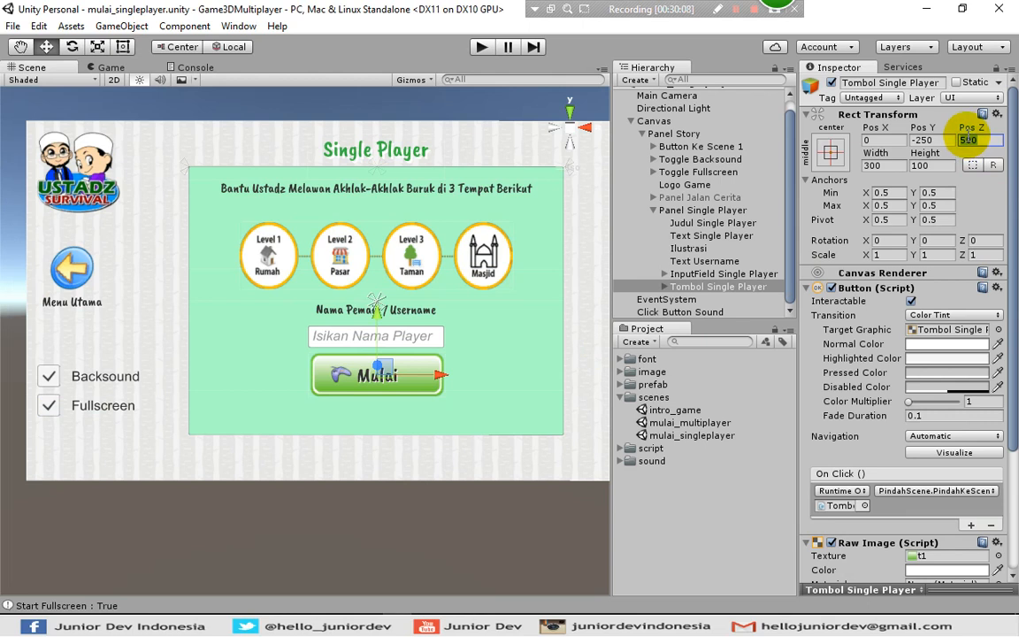
{"action": "type", "text": "0"}
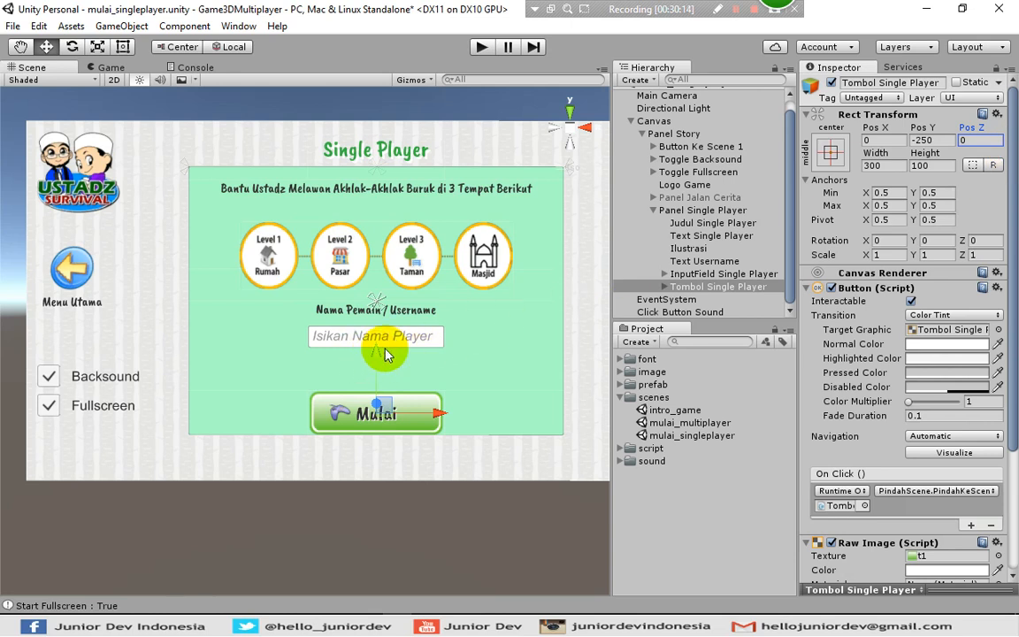
{"action": "left_click_drag", "start_coordinate": [375, 352], "coordinate": [373, 322]}
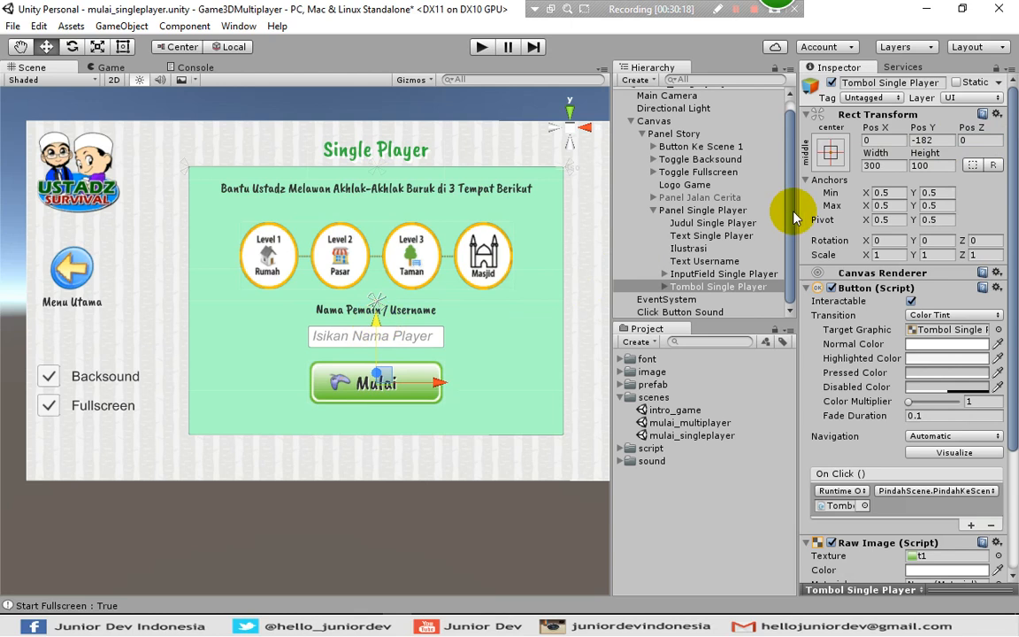
{"action": "left_click", "coordinate": [942, 142]}
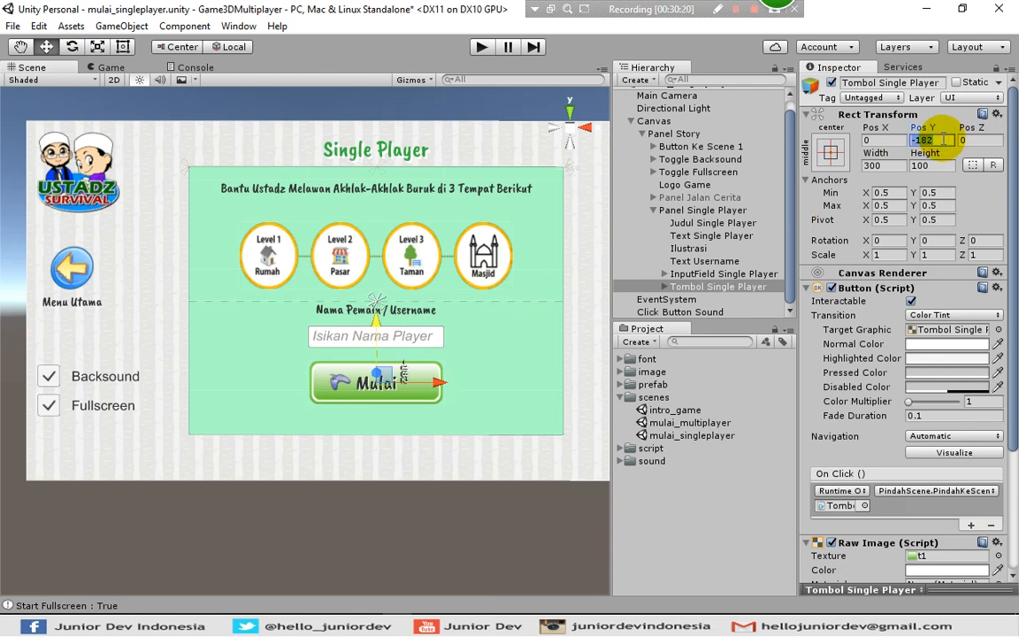
{"action": "type", "text": "-180"}
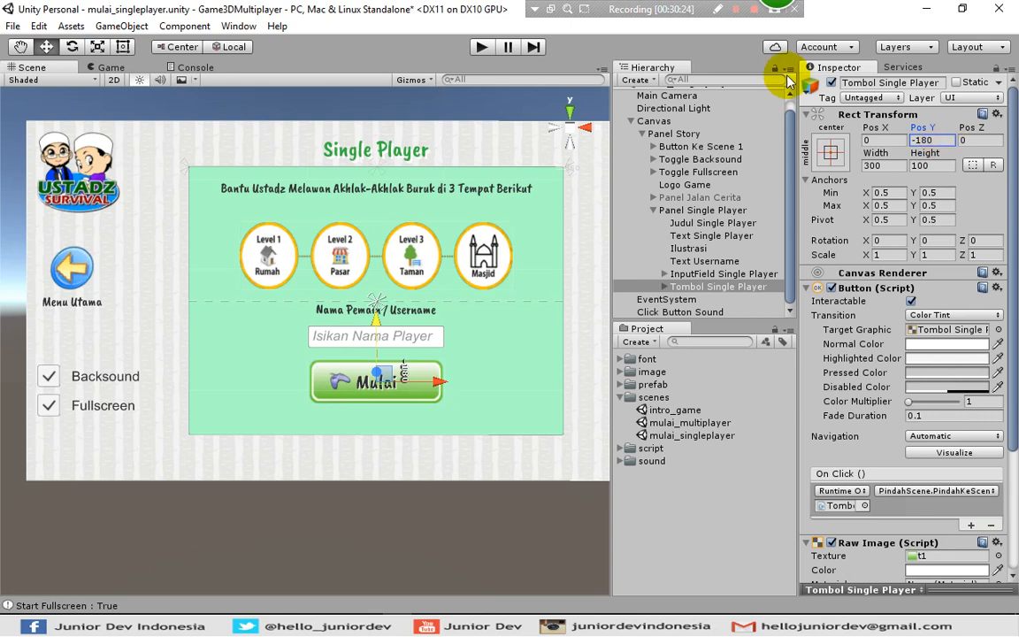
{"action": "left_click", "coordinate": [445, 48]}
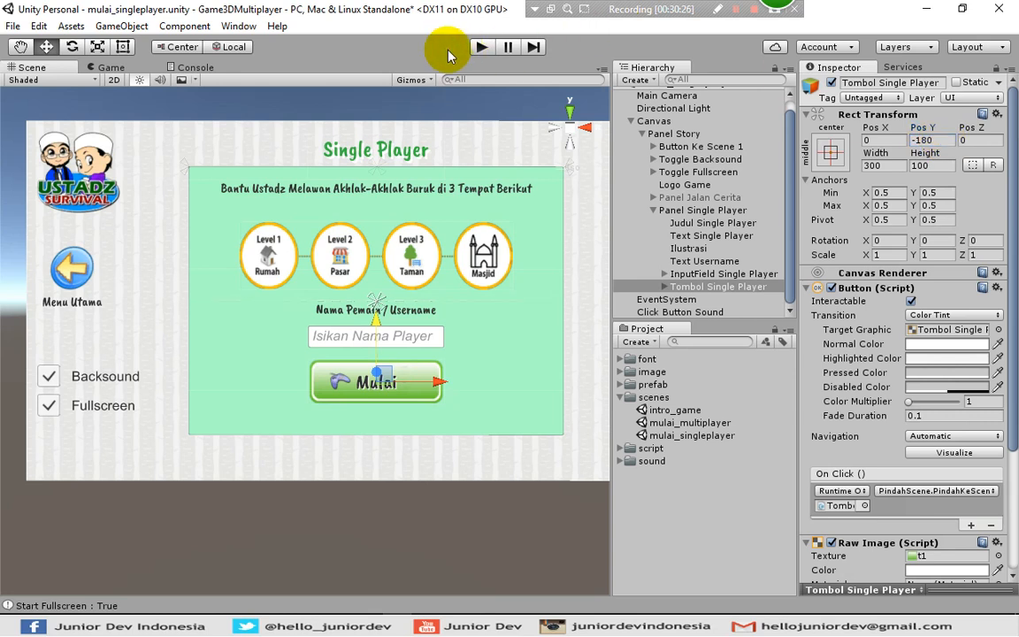
{"action": "key", "text": "ctrl+s"}
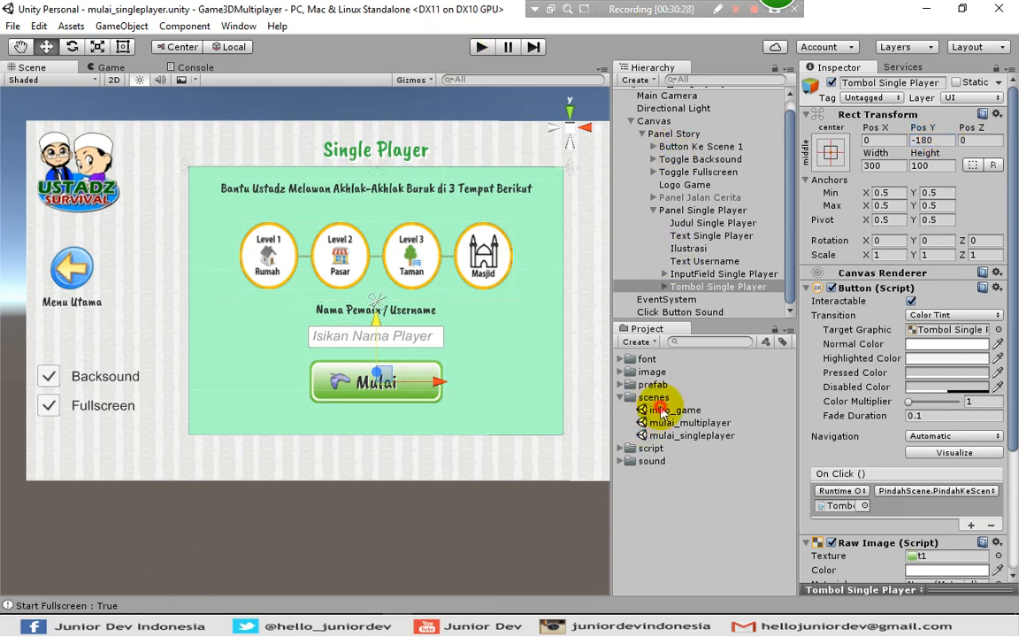
Run the game from the intro_game scene and enter Single Player mode
{"action": "left_click", "coordinate": [662, 411]}
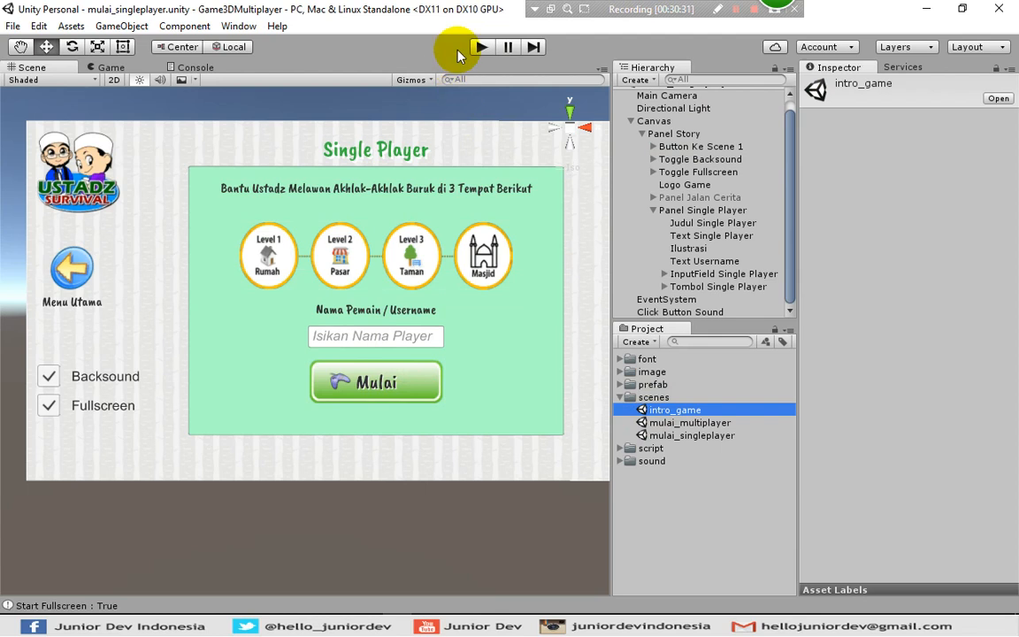
{"action": "left_click", "coordinate": [482, 48]}
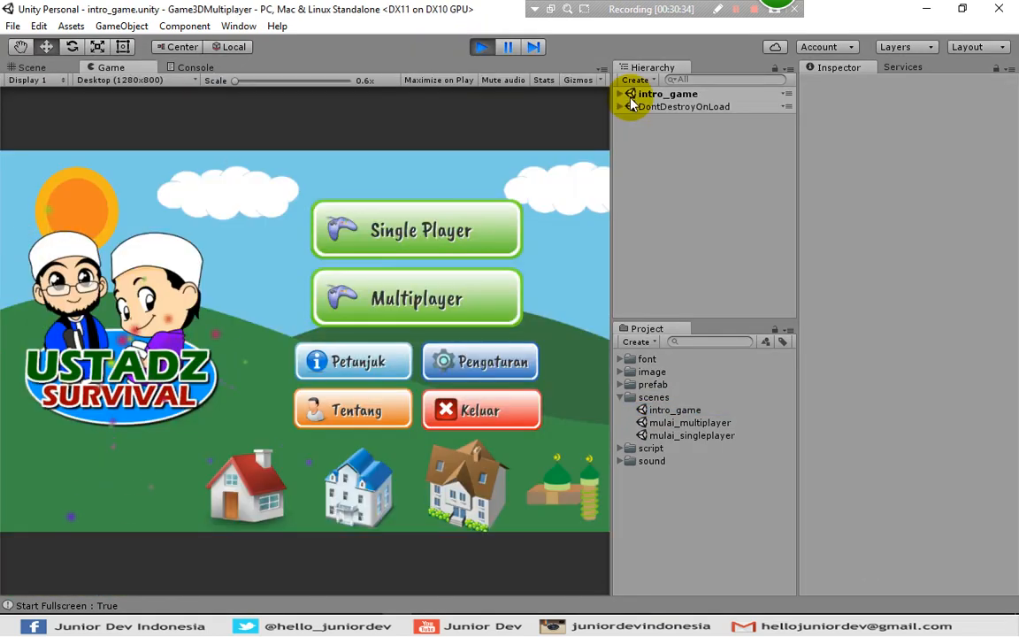
{"action": "left_click", "coordinate": [381, 232]}
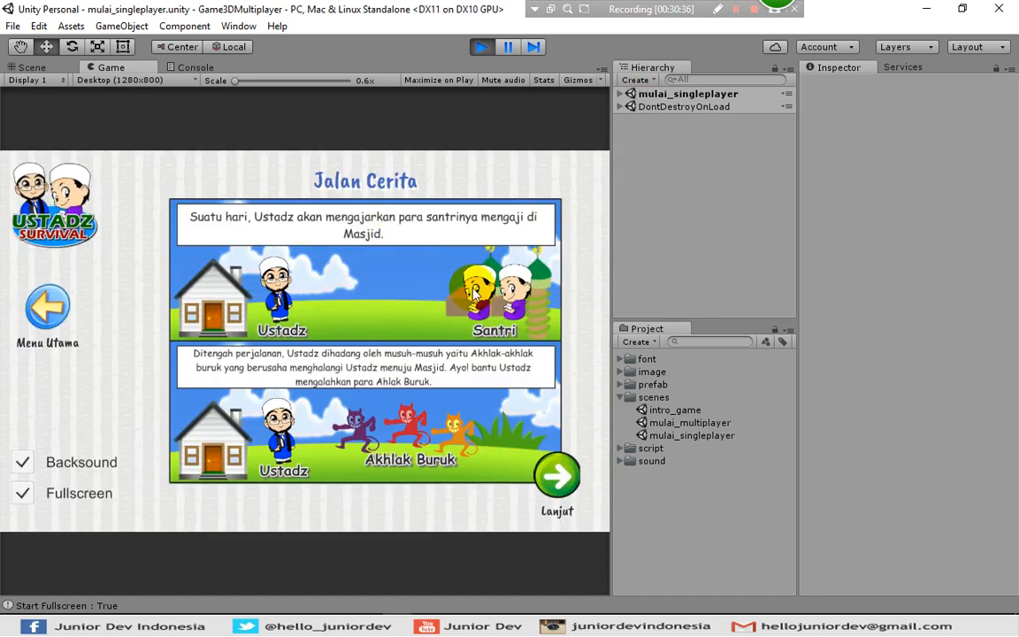
Test the Backsound and Fullscreen toggles in the running game by switching each off and back on
{"action": "left_click", "coordinate": [24, 462]}
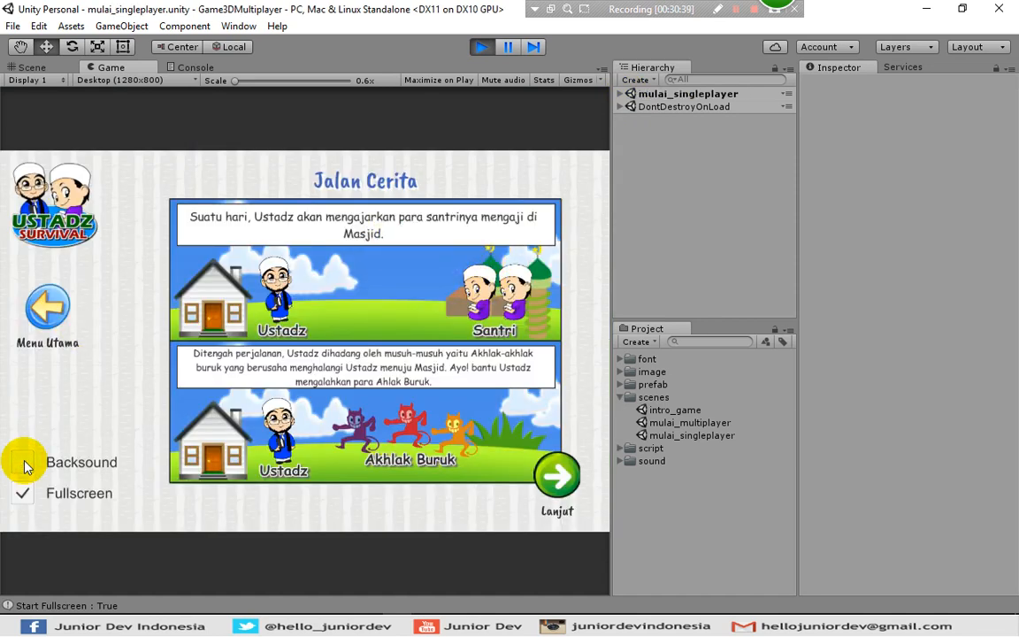
{"action": "left_click", "coordinate": [24, 463]}
{"action": "left_click", "coordinate": [25, 495]}
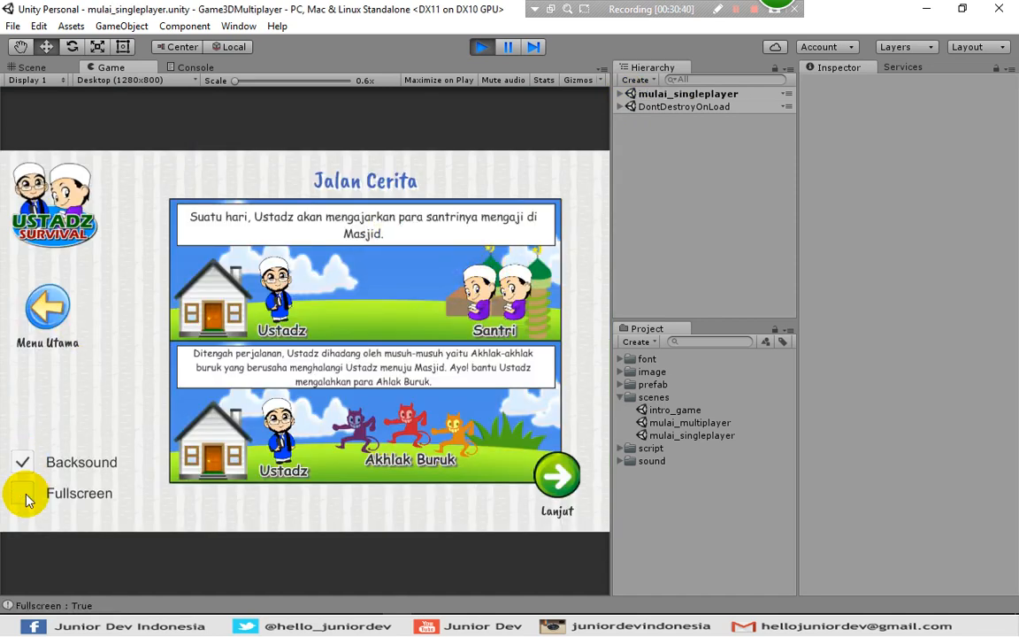
{"action": "left_click", "coordinate": [25, 494]}
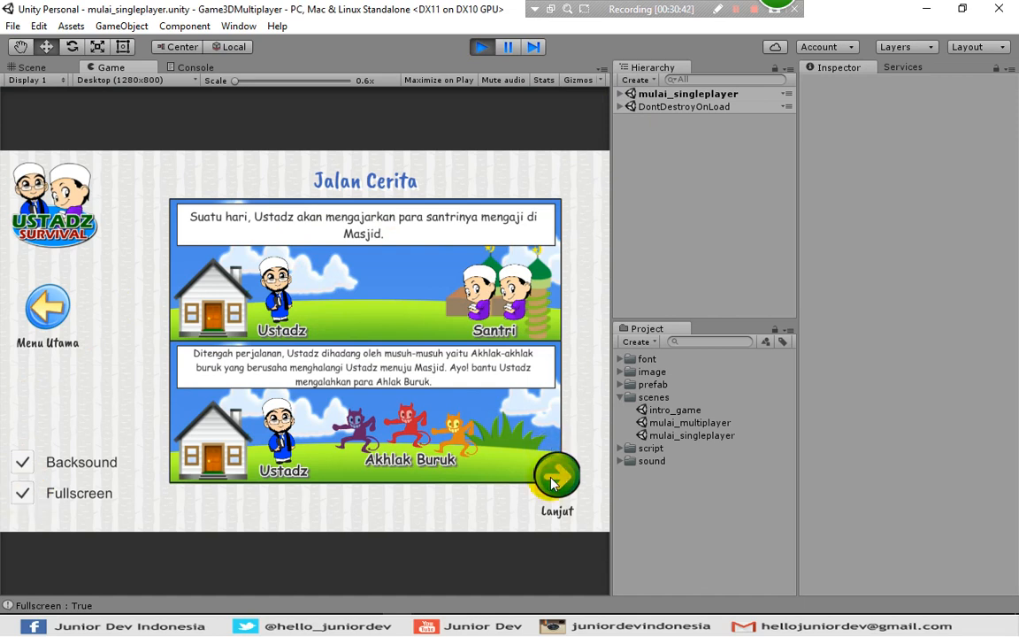
Continue to the Single Player panel, test the Mulai button with the username 3546swerfwerf, and stop the game
{"action": "left_click", "coordinate": [555, 479]}
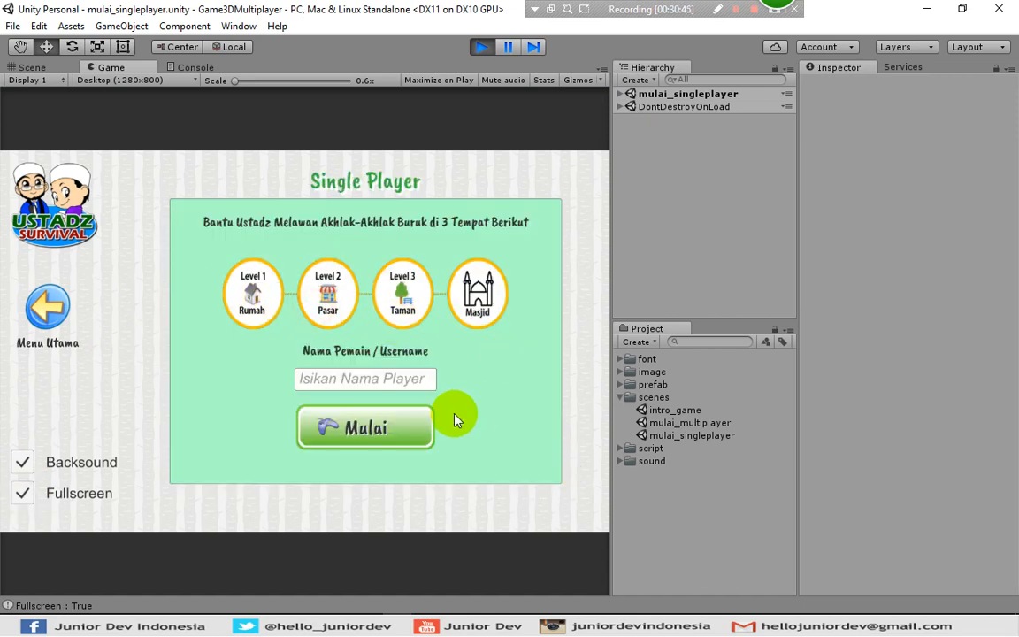
{"action": "left_click", "coordinate": [390, 379]}
{"action": "type", "text": "3546swerfwerf"}
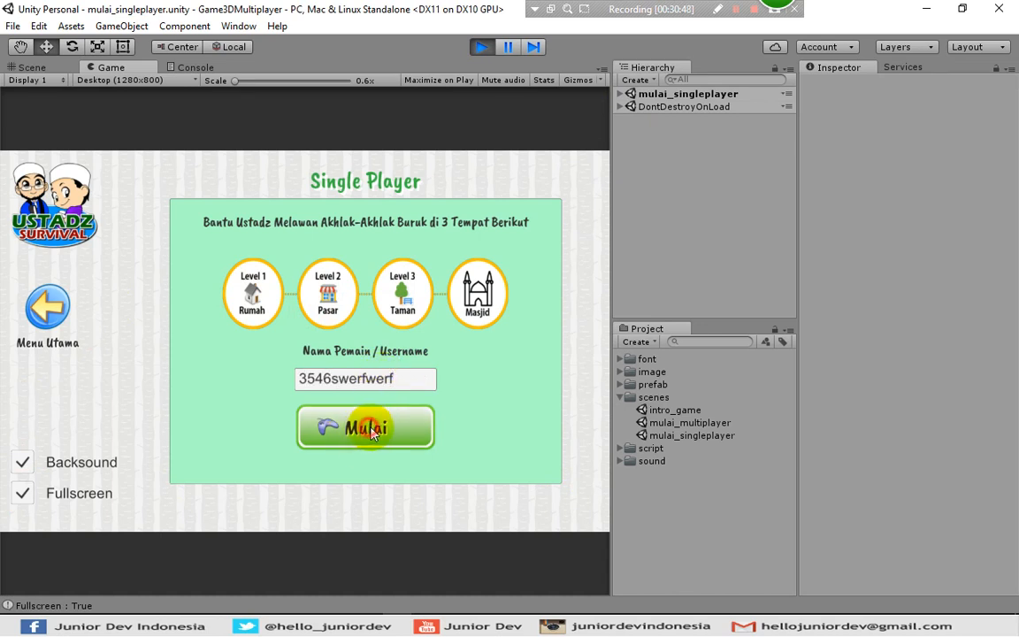
{"action": "left_click", "coordinate": [371, 431]}
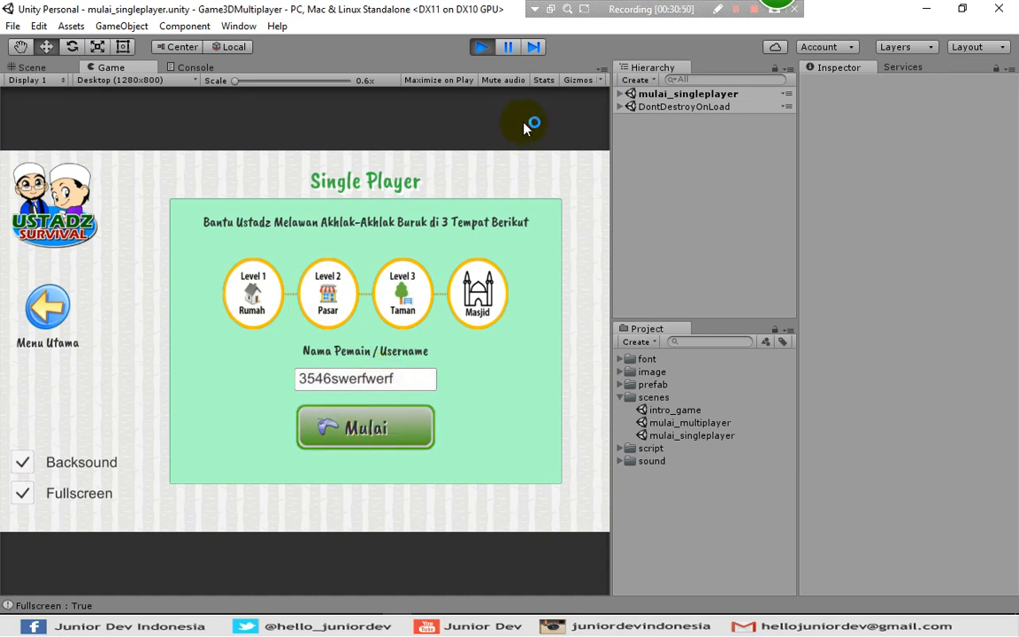
{"action": "key", "text": "ctrl+p"}
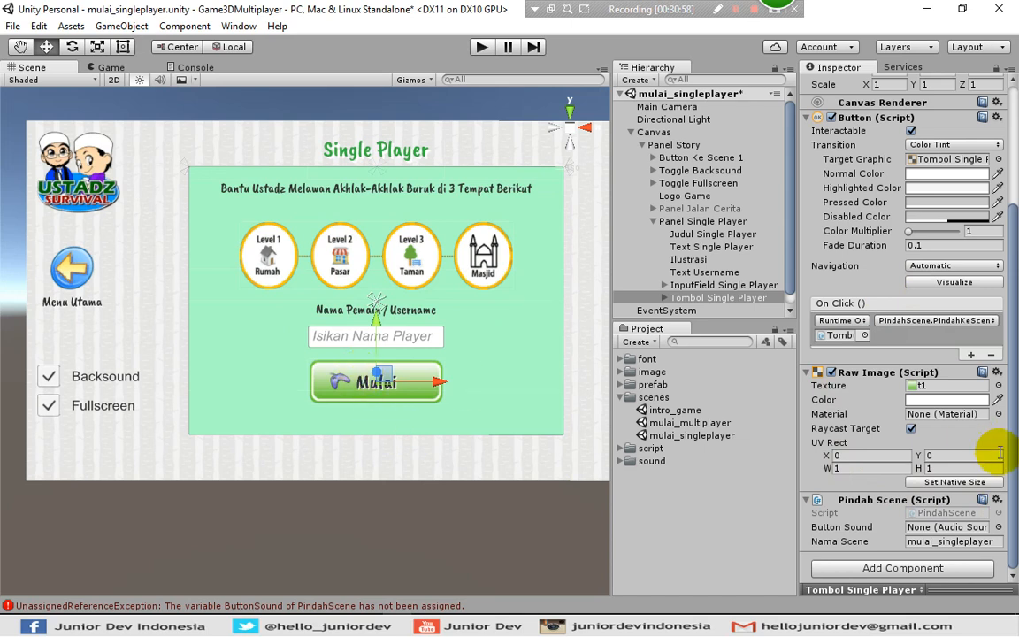
Remove the Pindah Scene script from Tombol Single Player and set its On Click target object to None
{"action": "left_click", "coordinate": [995, 500]}
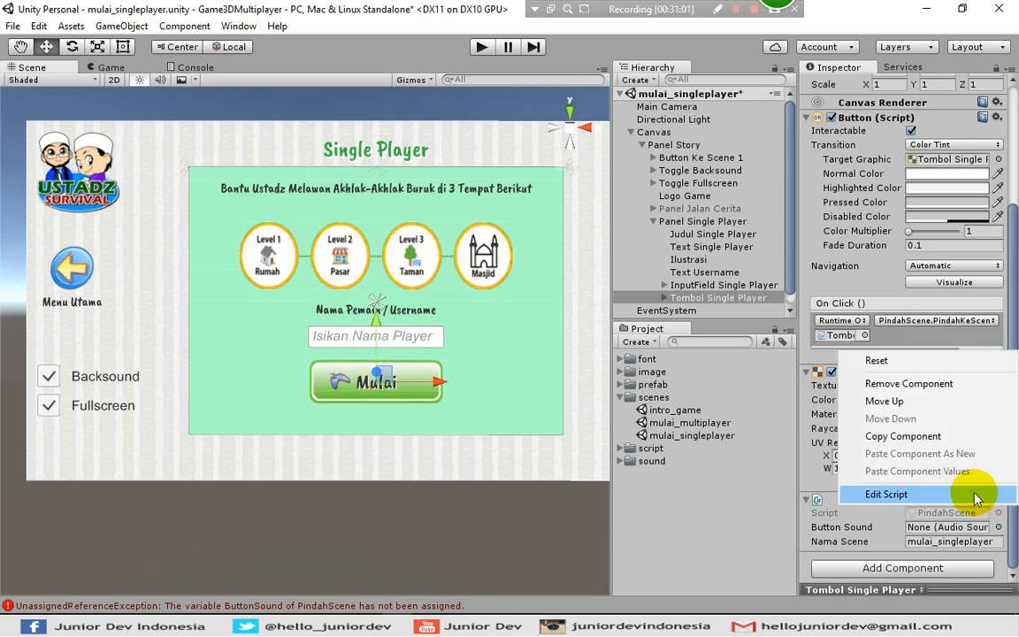
{"action": "left_click", "coordinate": [892, 387]}
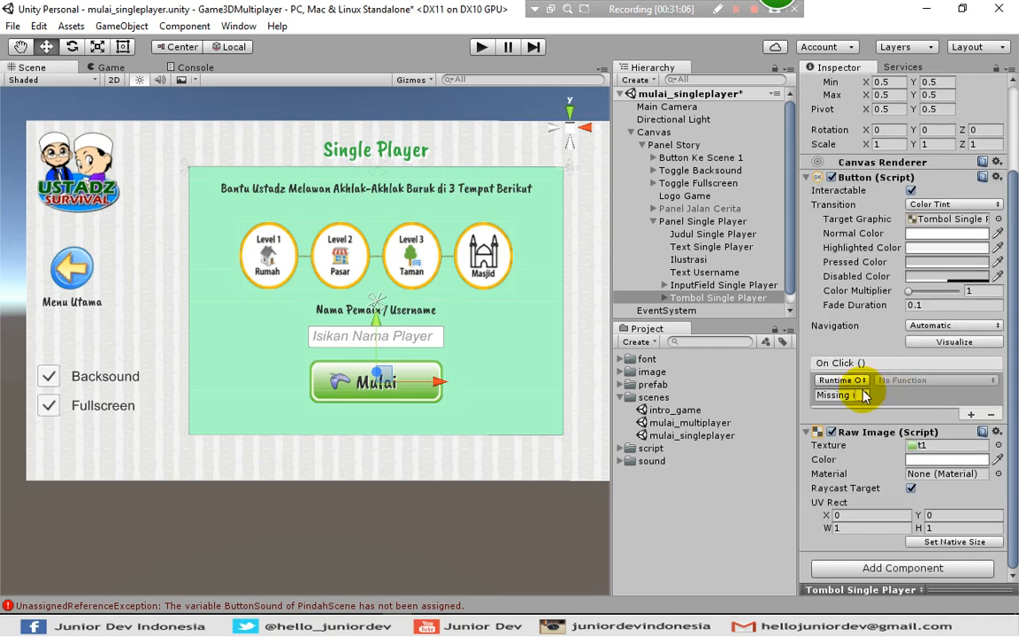
{"action": "left_click", "coordinate": [865, 394]}
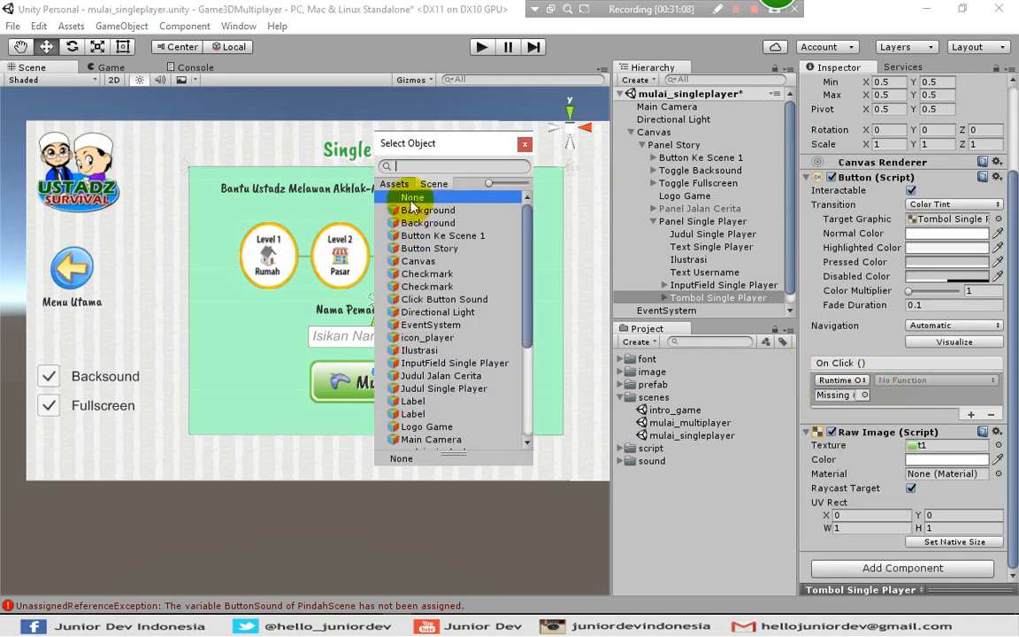
{"action": "left_click", "coordinate": [525, 144]}
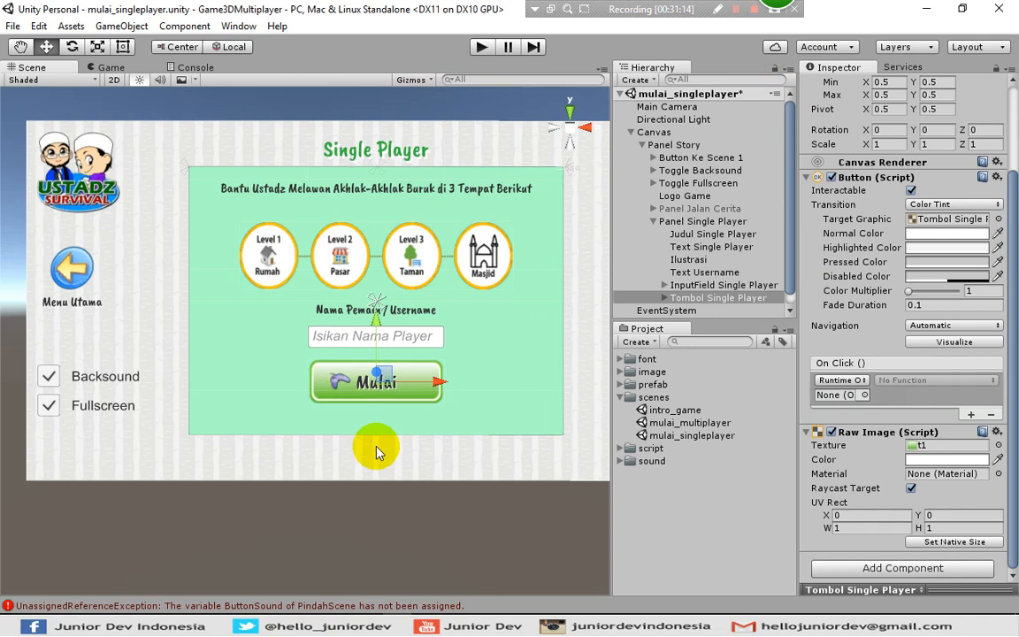
Examine the ButtonSound error details in the Console, return to the Scene view, and select InputField Single Player
{"action": "left_click", "coordinate": [296, 606]}
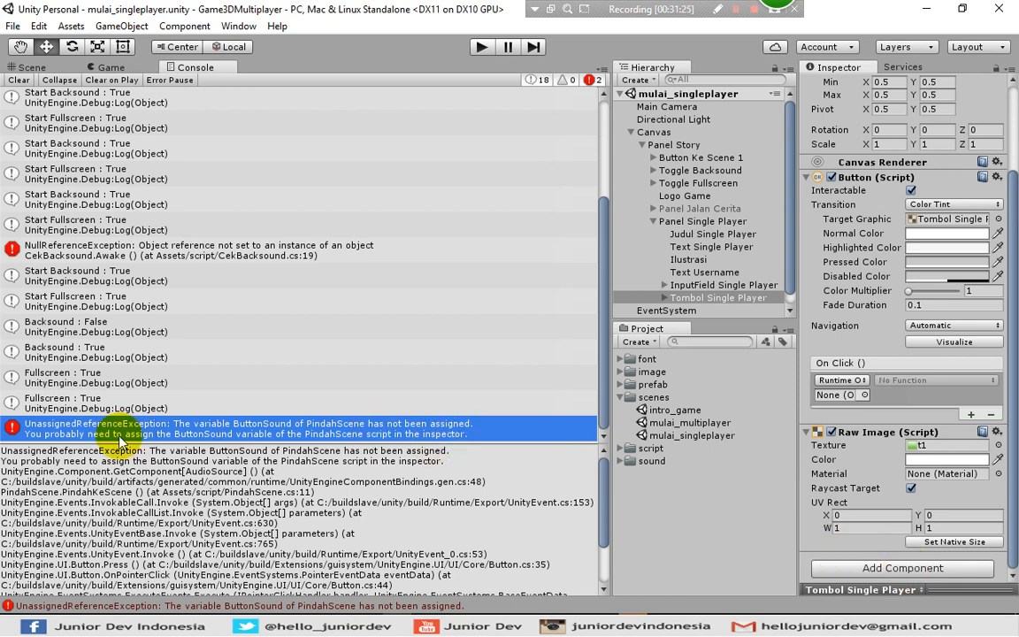
{"action": "left_click", "coordinate": [29, 69]}
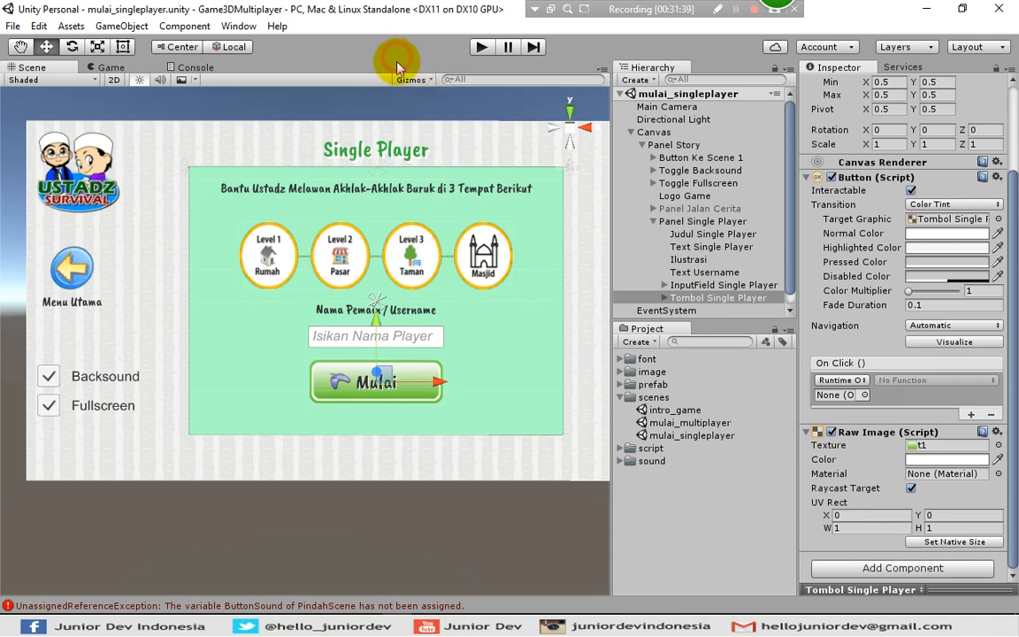
{"action": "left_click", "coordinate": [352, 340]}
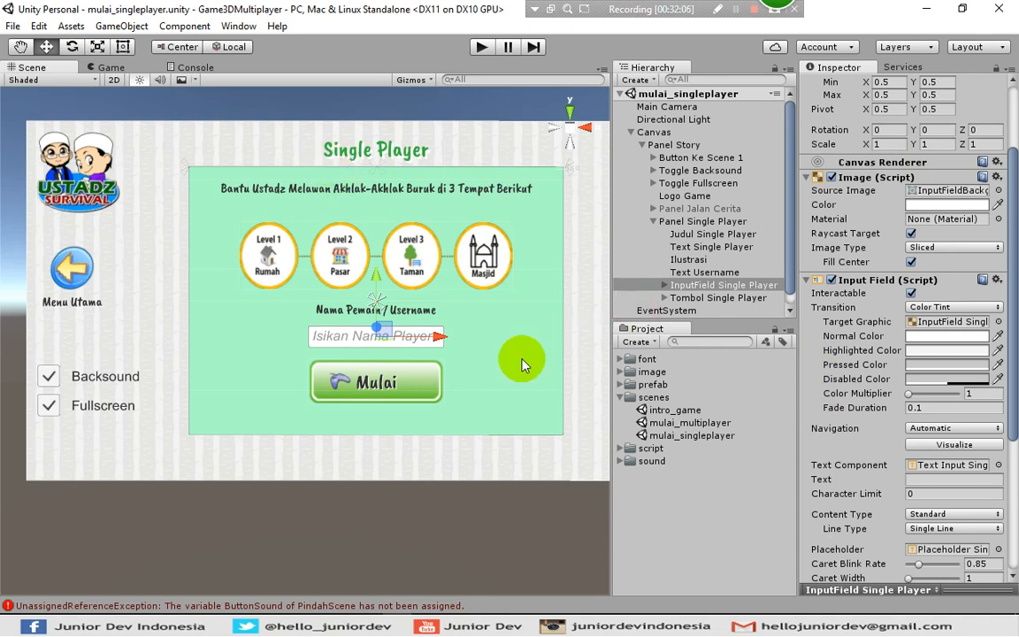
{"action": "left_click", "coordinate": [374, 53]}
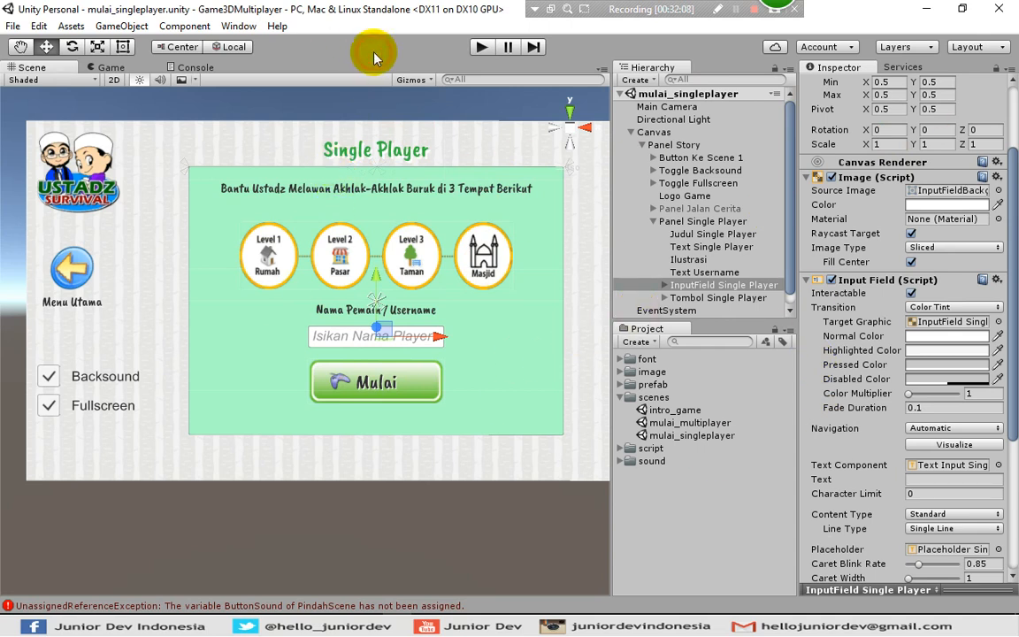